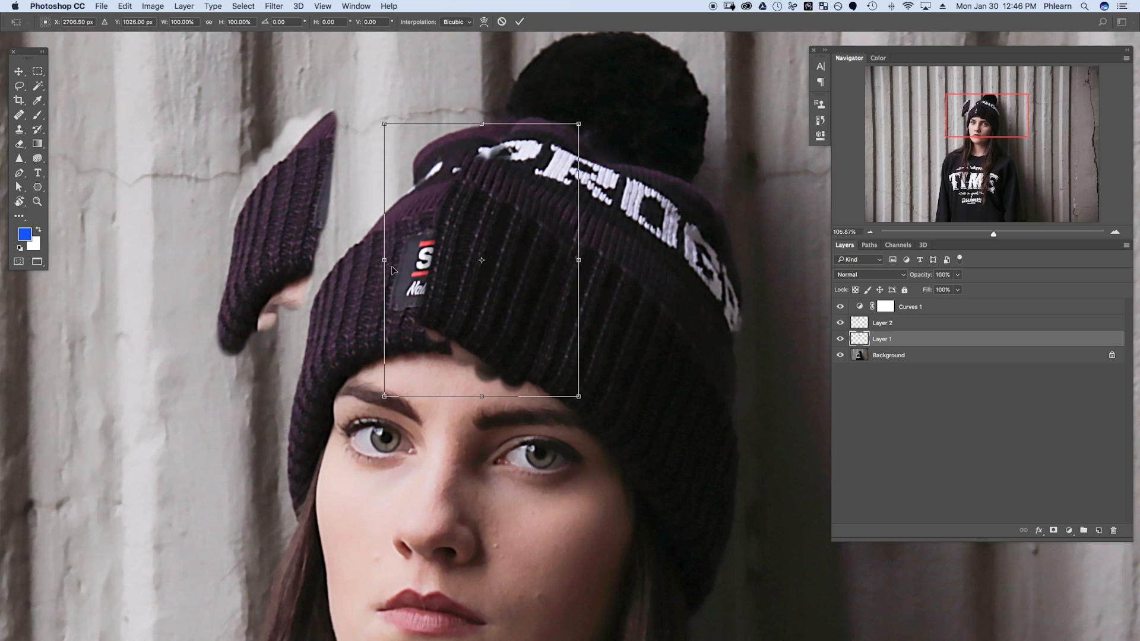
Rotate and skew the knit patch on Layer 1 so its ribs follow the hat brim over the logo
drag(578, 261, 583, 240)
drag(583, 377, 620, 370)
drag(517, 302, 522, 307)
drag(463, 136, 455, 157)
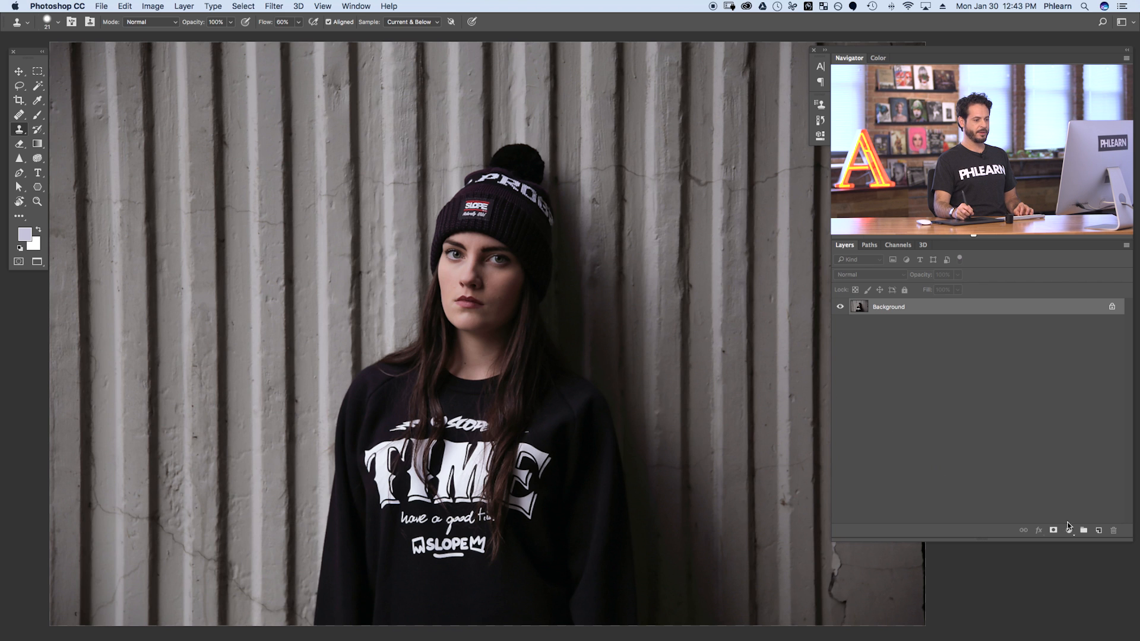
Add a new empty layer above the Background for retouching the hat
click(1099, 530)
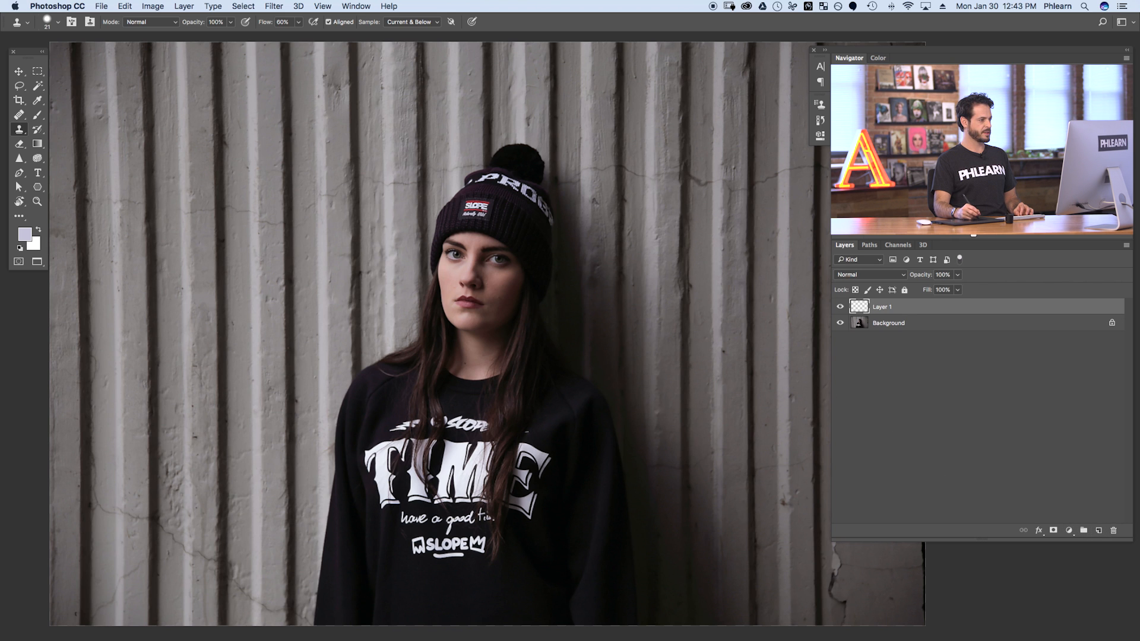
drag(468, 213, 534, 194)
drag(533, 285, 506, 298)
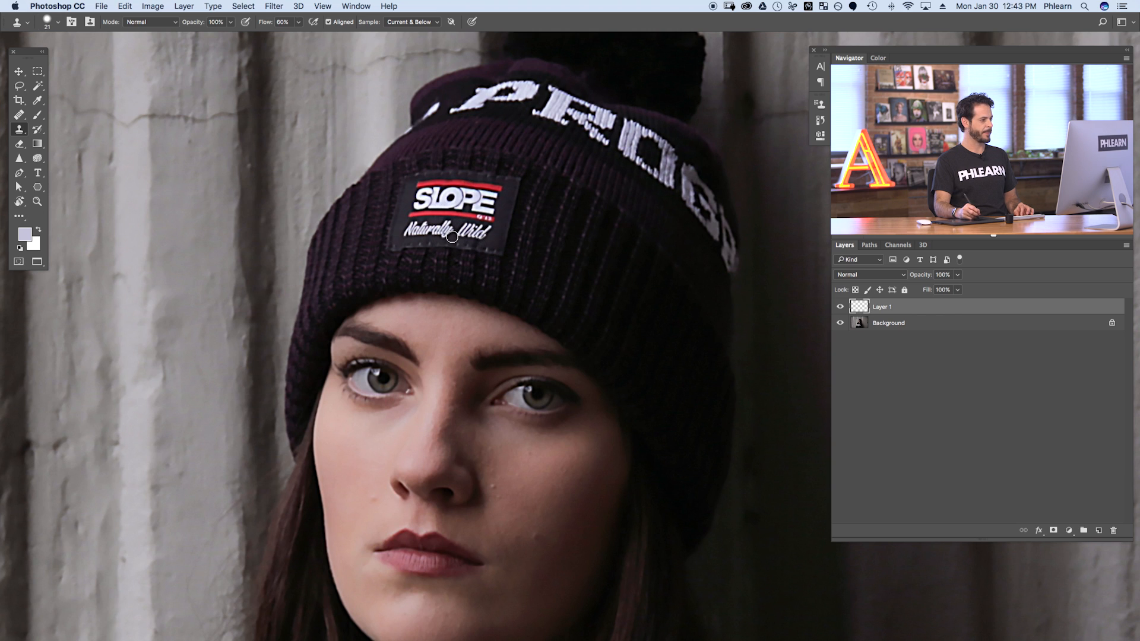
scroll(485, 221, right, 3)
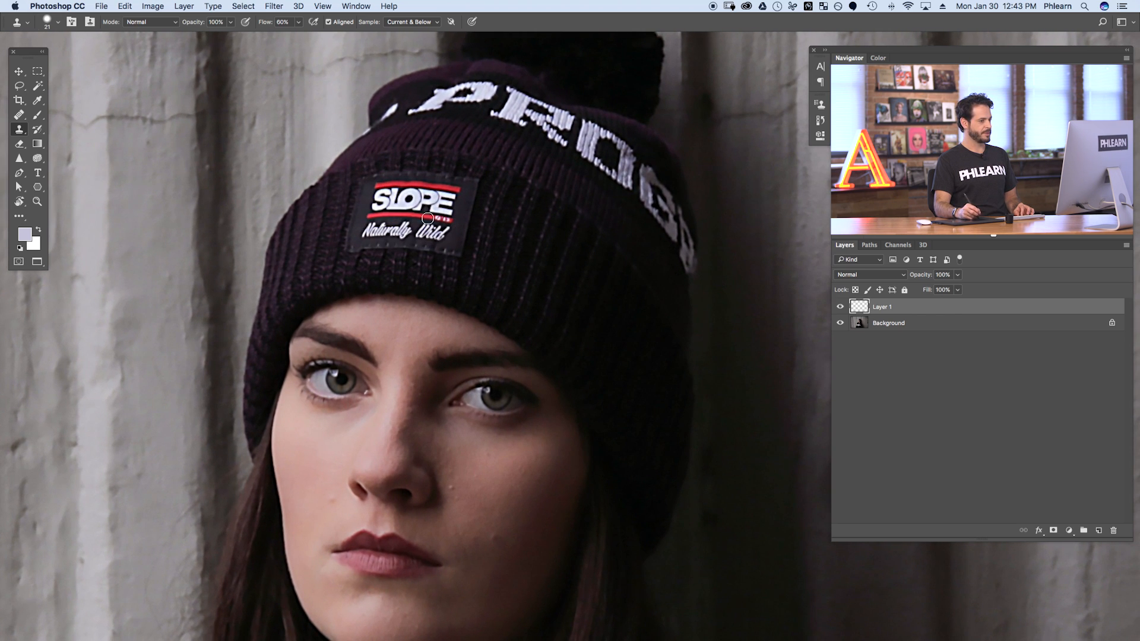
Create a second empty layer and pick a bright blue foreground colour for the Brush
key(super+shift+alt+n)
key(b)
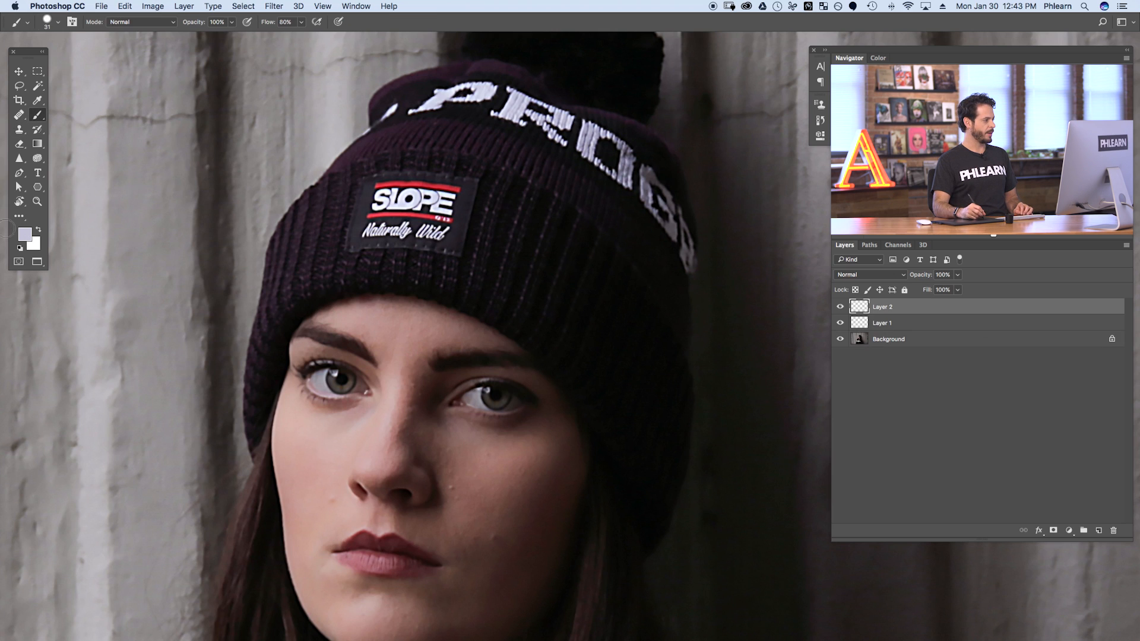
click(28, 240)
click(779, 410)
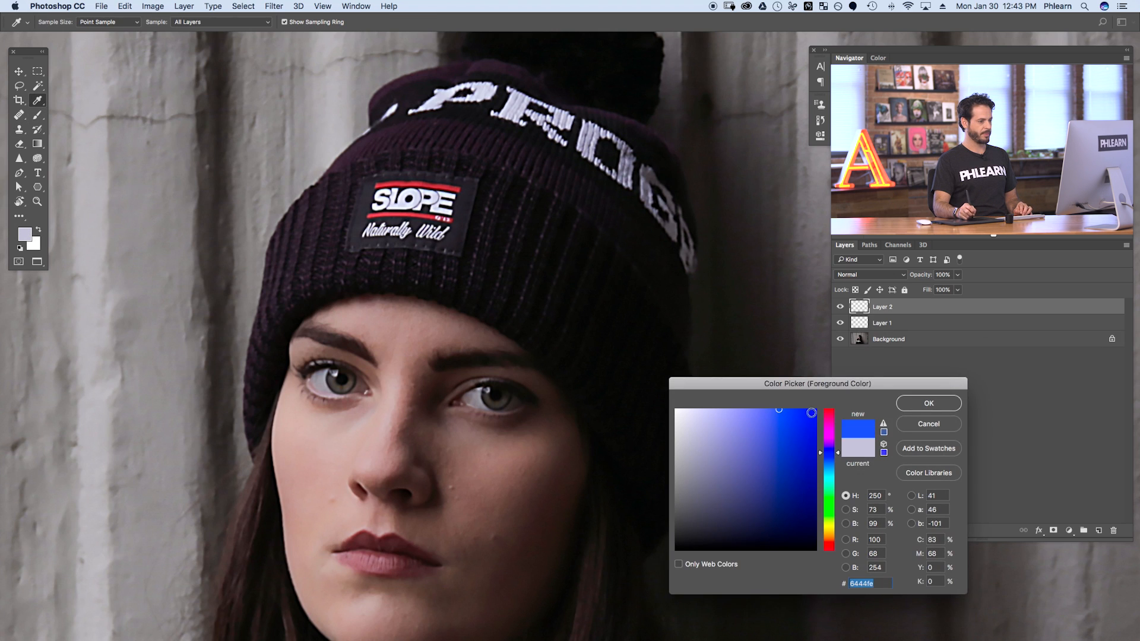
click(914, 404)
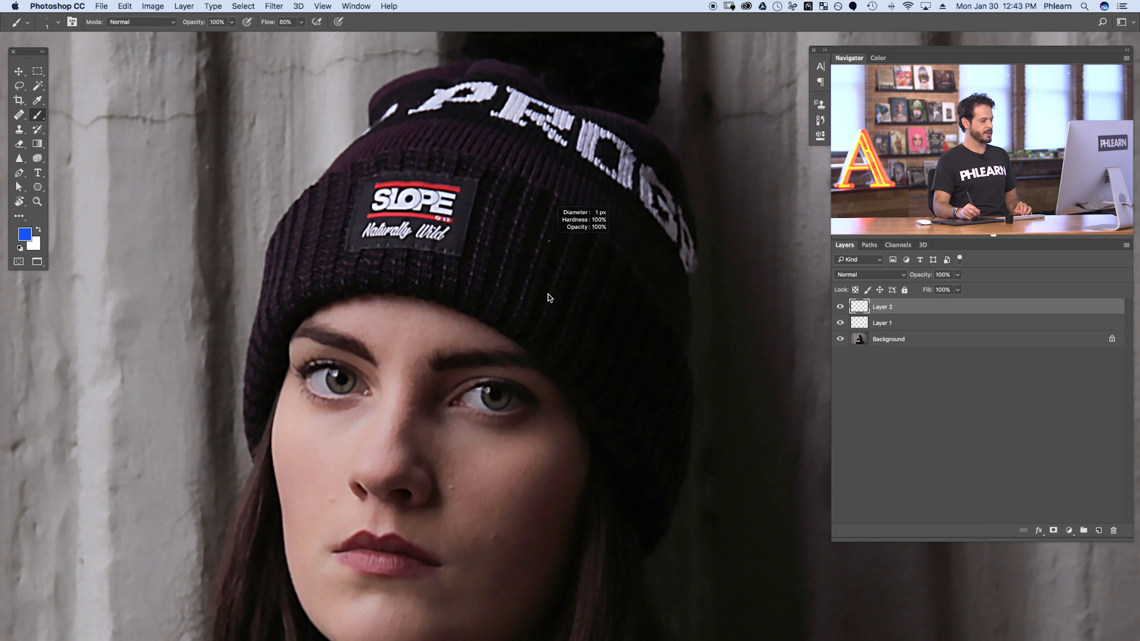
Outline the ribbed areas on both sides of the logo in blue with arrows toward it, and delete that sketch layer
mouse_move(511, 180)
mouse_down()
mouse_move(487, 286)
mouse_move(567, 315)
mouse_move(589, 232)
mouse_up()
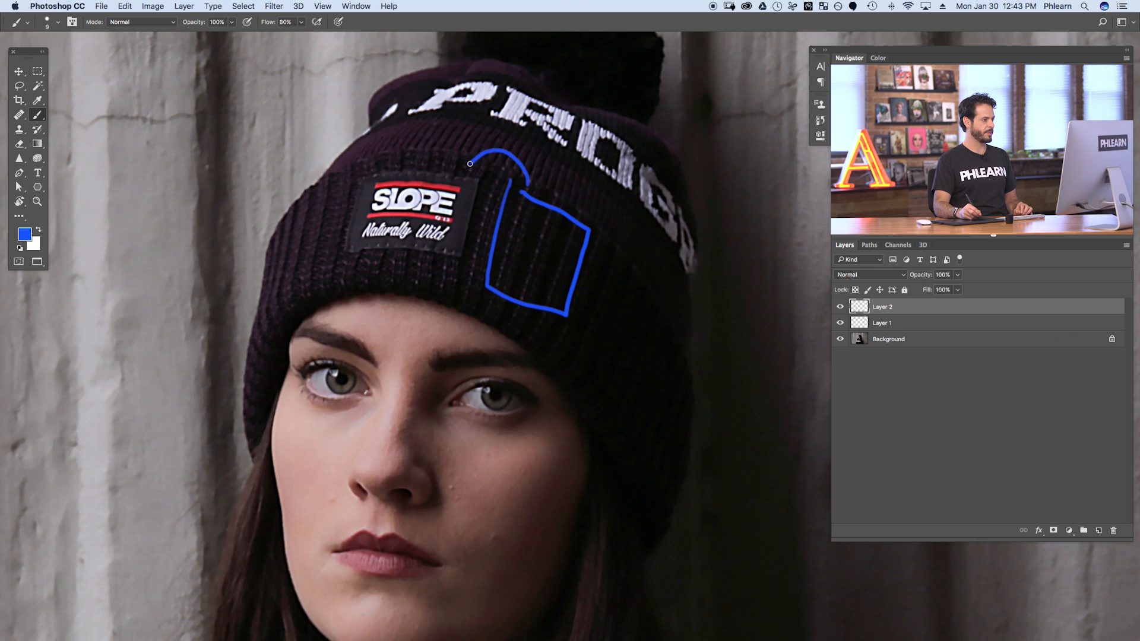
mouse_move(285, 255)
mouse_down()
mouse_move(320, 280)
mouse_move(336, 184)
mouse_move(299, 199)
mouse_move(359, 146)
mouse_move(381, 163)
mouse_up()
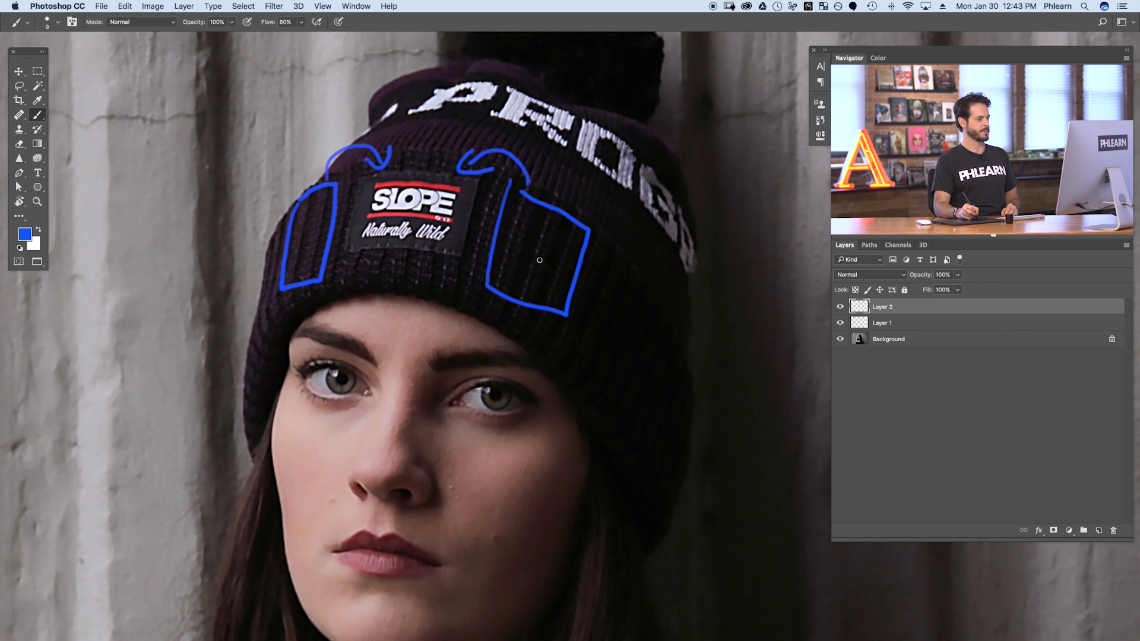
key(BackSpace)
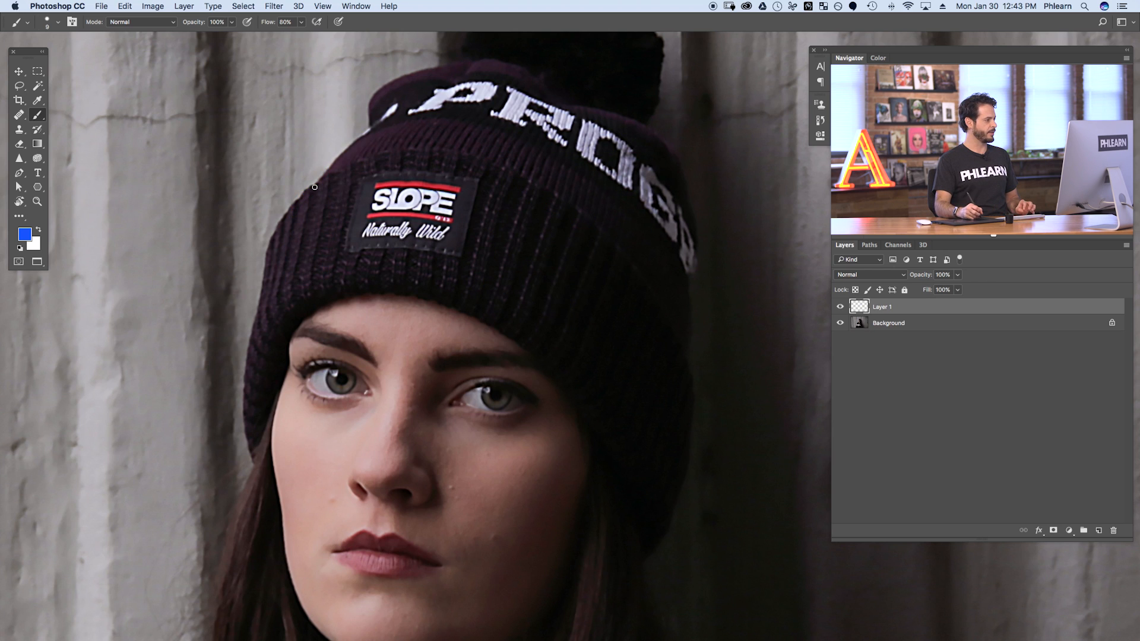
Clone Stamp the ribbed brim right of the logo onto the wall beside the hat on Layer 1 with a 51 px brush
key(s)
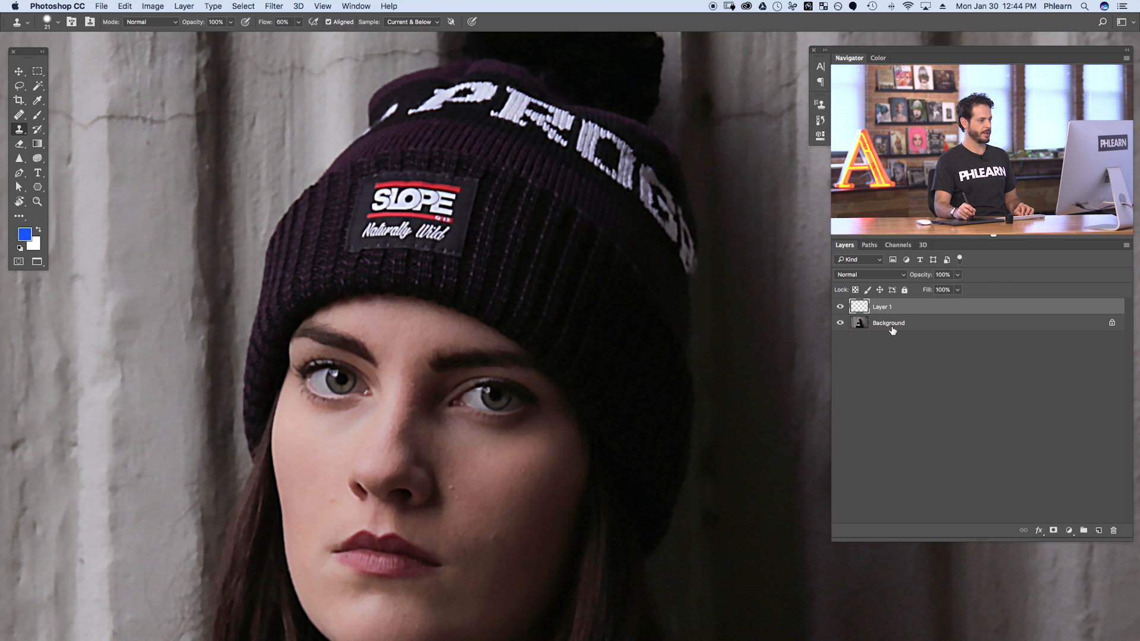
scroll(643, 309, right, 5)
scroll(642, 309, up, 2)
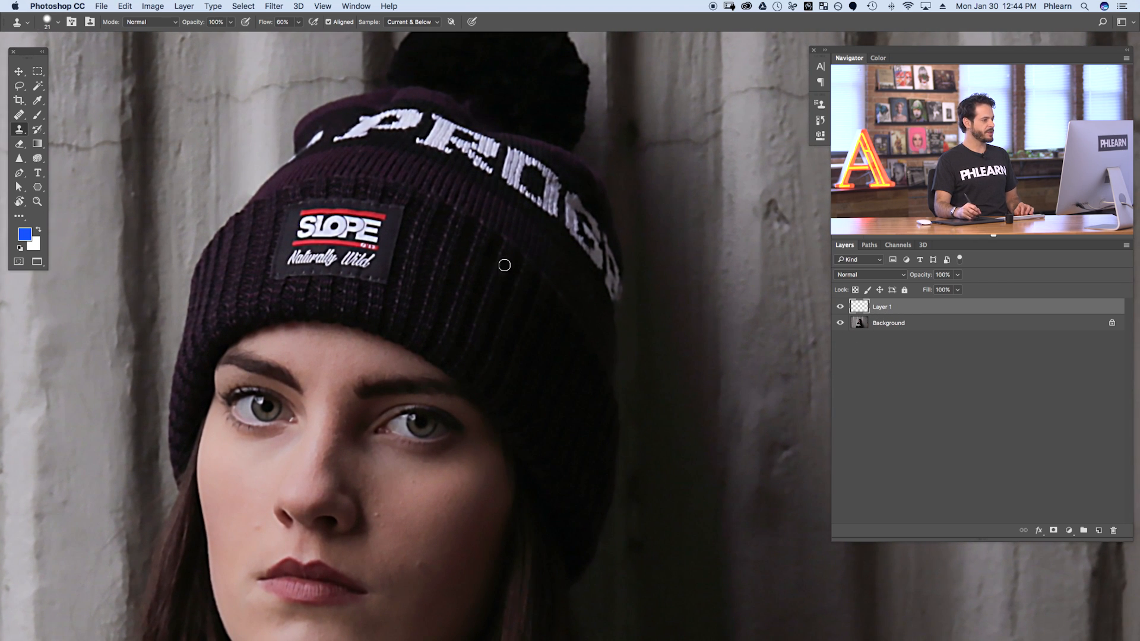
drag(418, 282, 436, 282)
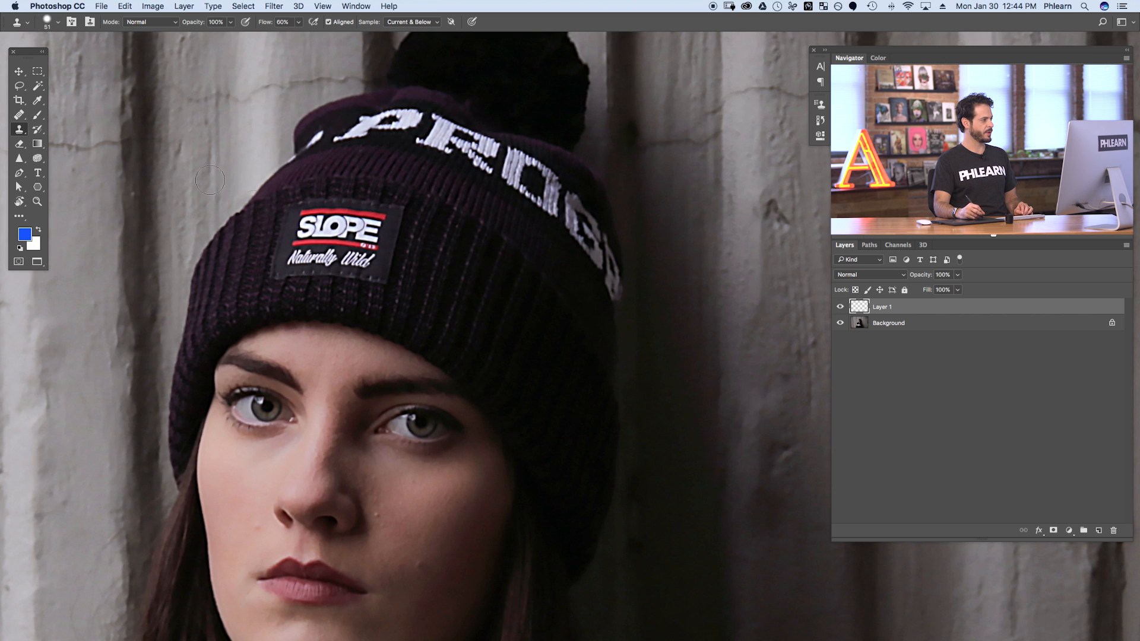
alt+click(425, 205)
mouse_move(689, 203)
mouse_down()
mouse_move(692, 230)
mouse_move(666, 282)
mouse_move(675, 331)
mouse_move(720, 220)
mouse_move(755, 188)
mouse_move(707, 344)
mouse_move(716, 297)
mouse_move(755, 225)
mouse_move(739, 356)
mouse_move(752, 375)
mouse_move(770, 337)
mouse_move(776, 242)
mouse_move(753, 208)
mouse_move(718, 192)
mouse_move(644, 287)
mouse_move(638, 332)
mouse_move(646, 294)
mouse_move(710, 280)
mouse_move(678, 294)
mouse_up()
click(720, 93)
Erase the copied logo fragment from the left edge of the cloned knit patch with a 57 px Eraser
key(v)
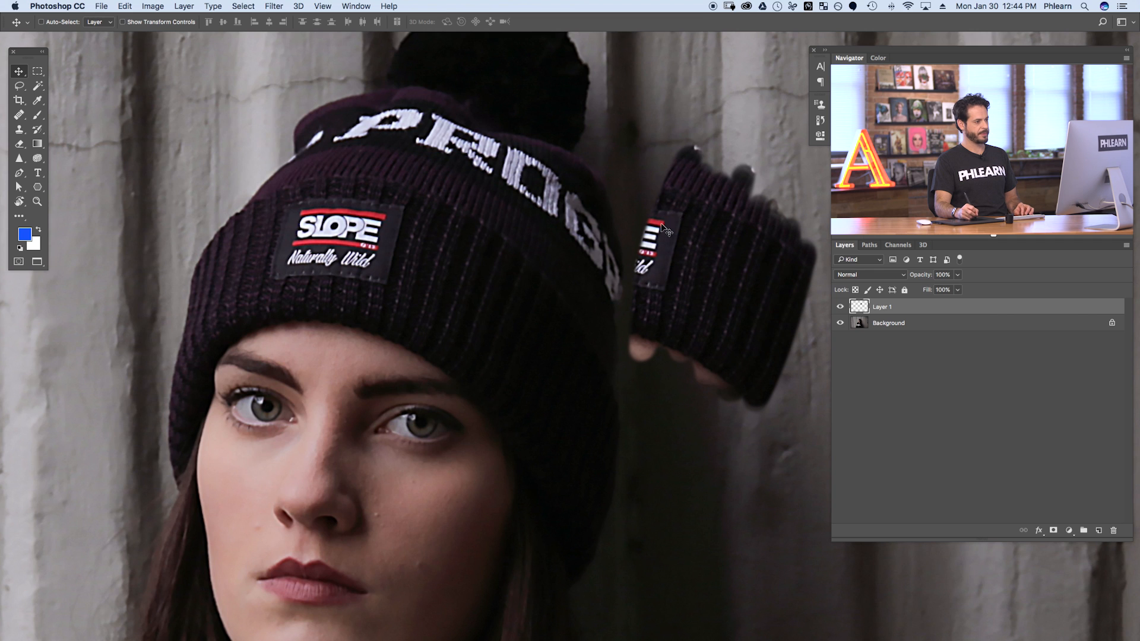
key(e)
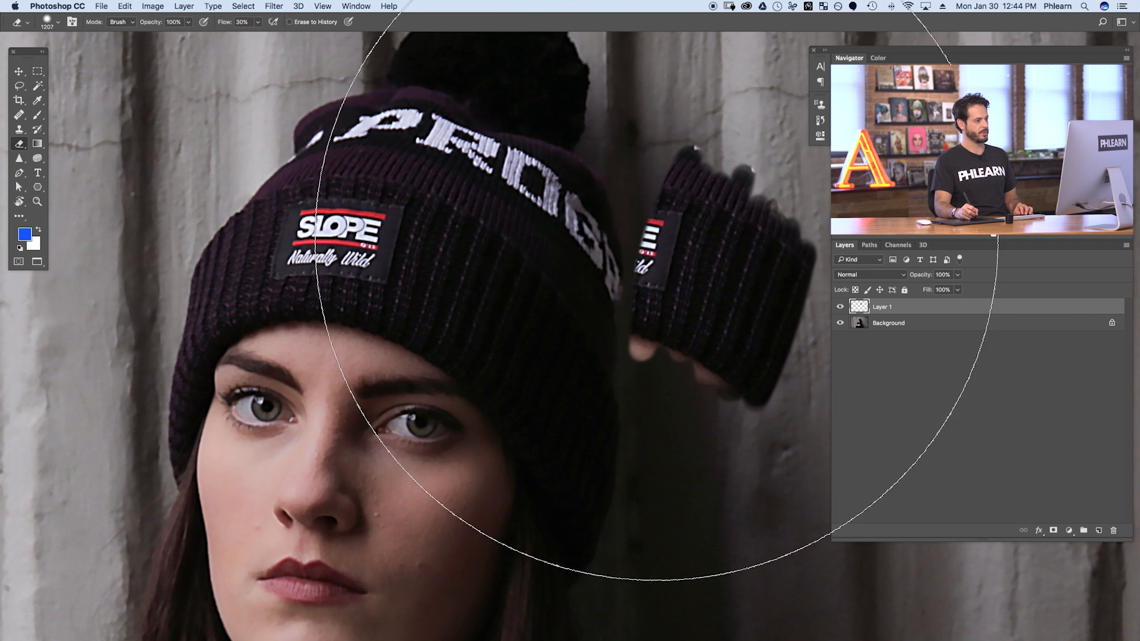
mouse_move(683, 284)
ctrl+alt+mouse_down()
mouse_move(409, 240)
mouse_move(366, 249)
mouse_move(347, 268)
ctrl+alt+mouse_up()
mouse_move(555, 287)
ctrl+alt+mouse_down()
mouse_move(542, 288)
mouse_move(553, 270)
ctrl+alt+mouse_up()
mouse_move(628, 273)
mouse_down()
mouse_move(632, 350)
mouse_move(666, 275)
mouse_move(651, 261)
mouse_move(684, 133)
mouse_move(695, 171)
mouse_move(665, 215)
mouse_up()
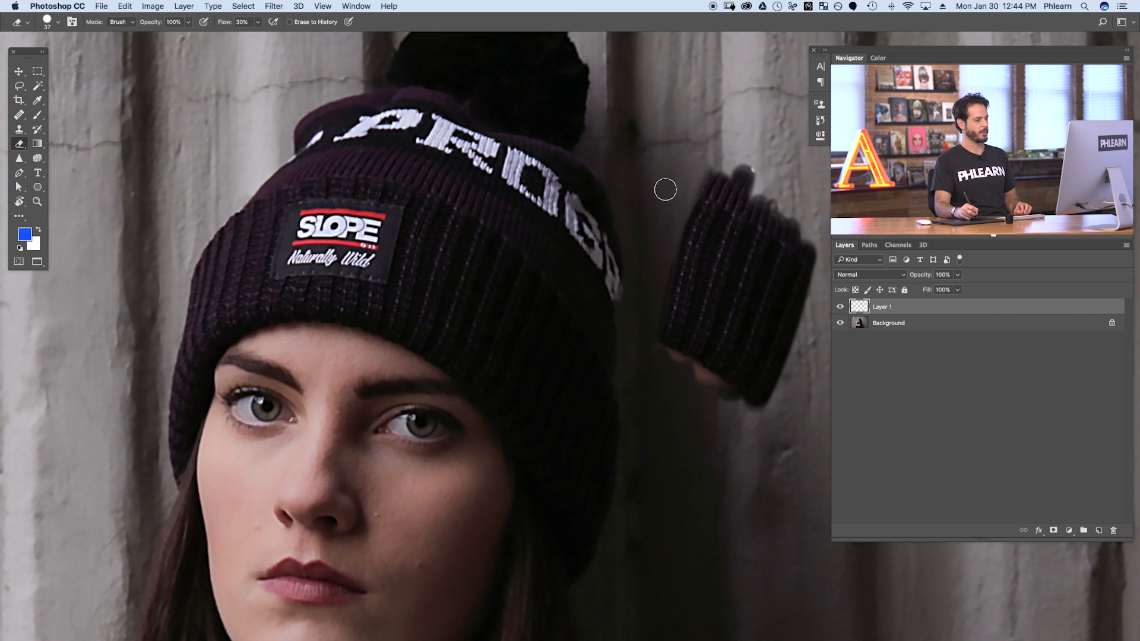
Move the cloned knit patch slightly higher on the wall to the right of the hat
key(v)
mouse_move(615, 311)
mouse_down()
mouse_move(591, 322)
mouse_move(665, 326)
mouse_move(371, 313)
mouse_move(358, 275)
mouse_move(653, 256)
mouse_move(720, 234)
mouse_move(729, 266)
mouse_up()
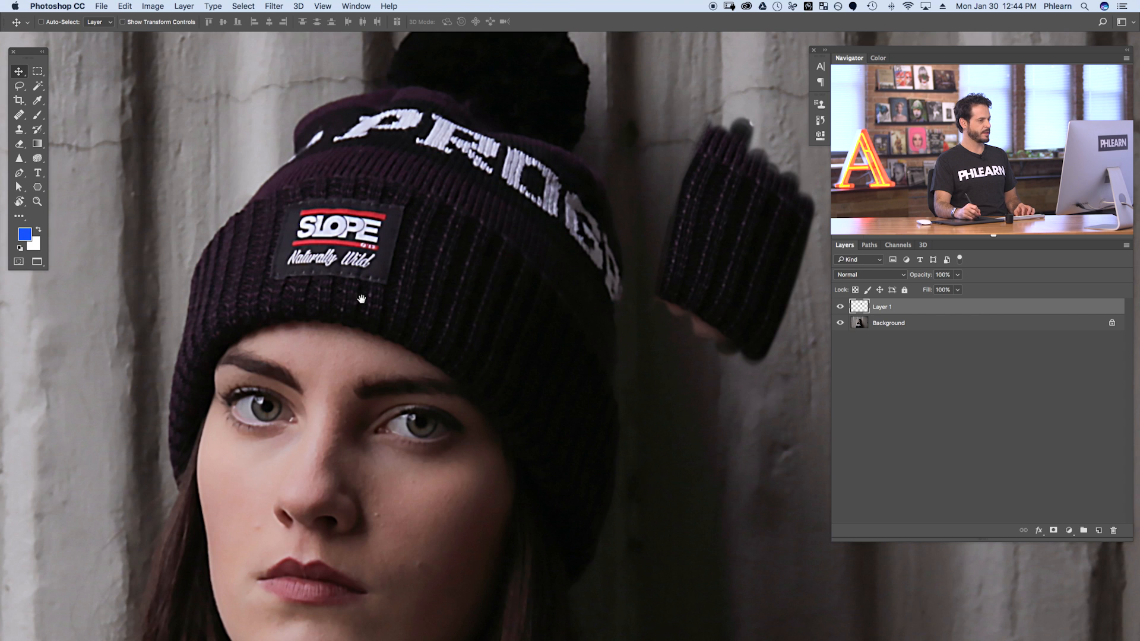
drag(354, 299, 386, 331)
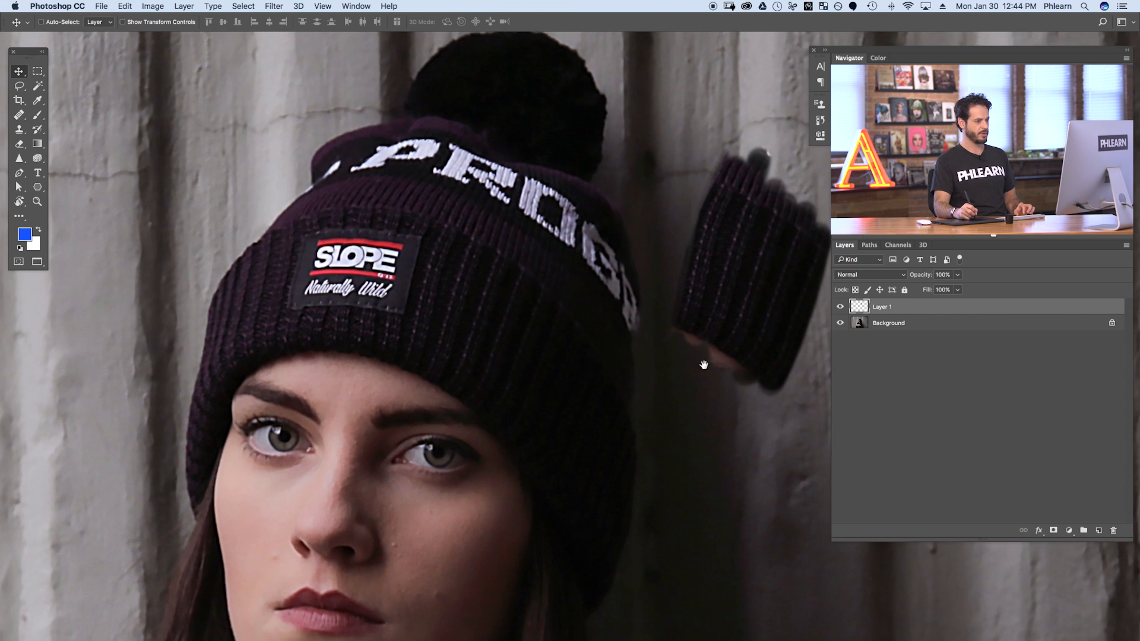
Clone Stamp the ribbed brim left of the logo onto the wall left of the hat on a new layer
key(ctrl+shift+alt+n)
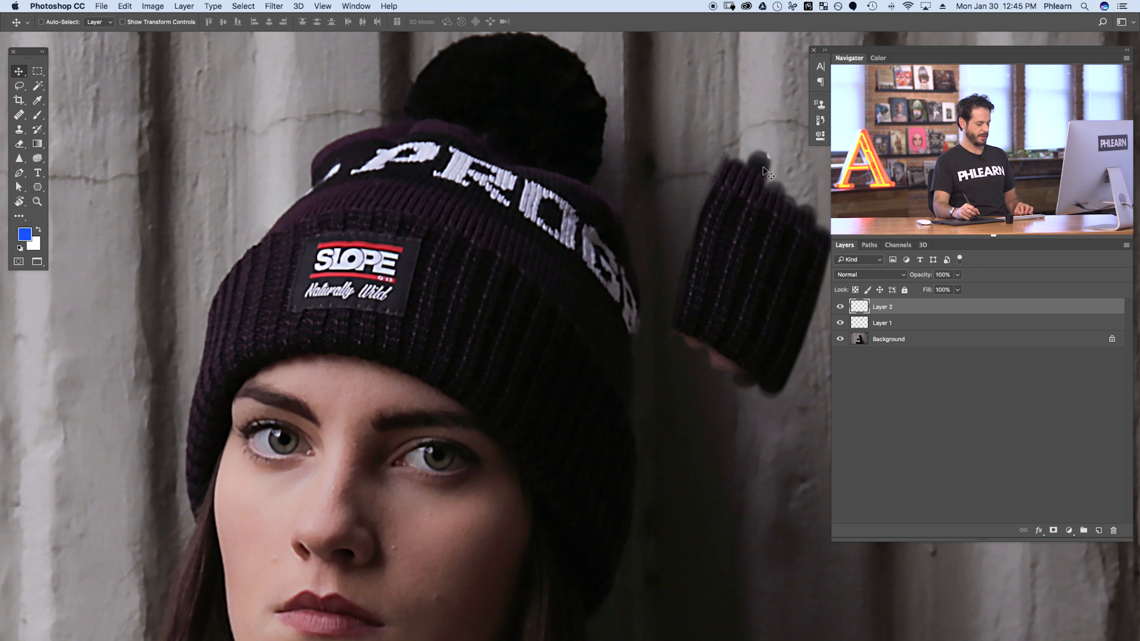
key(s)
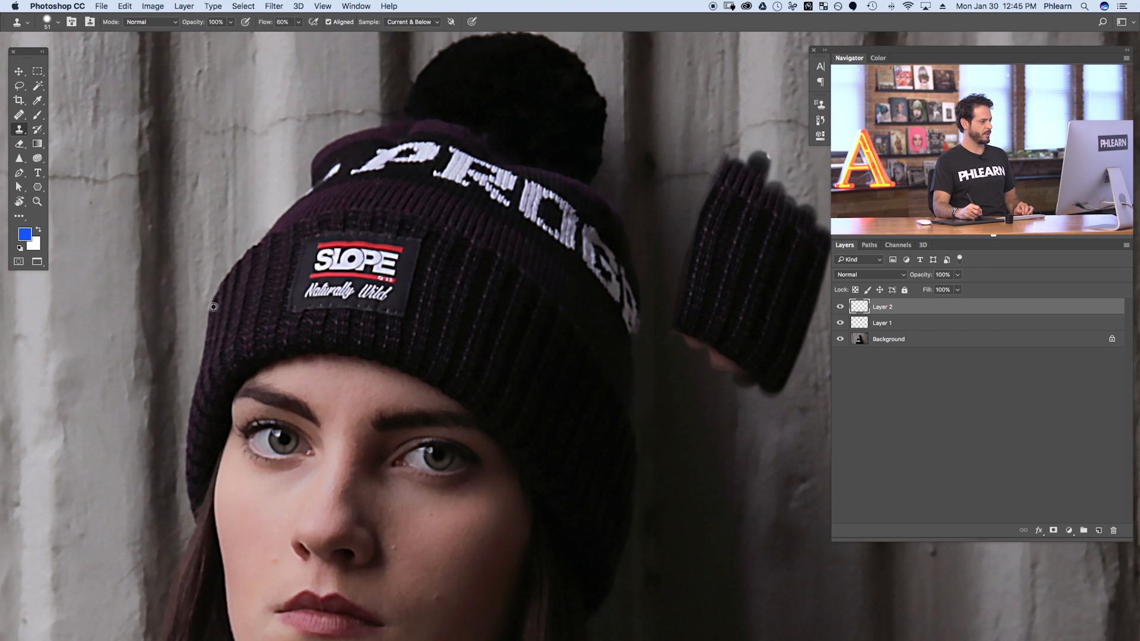
alt+click(293, 230)
mouse_move(214, 160)
mouse_down()
mouse_move(212, 186)
mouse_move(224, 117)
mouse_move(198, 199)
mouse_move(199, 274)
mouse_move(188, 271)
mouse_move(184, 233)
mouse_move(191, 136)
mouse_move(152, 323)
mouse_move(151, 186)
mouse_move(131, 347)
mouse_move(159, 184)
mouse_move(169, 280)
mouse_move(182, 294)
mouse_move(201, 249)
mouse_move(205, 188)
mouse_move(186, 282)
mouse_move(186, 117)
mouse_move(179, 178)
mouse_move(188, 156)
mouse_move(215, 264)
mouse_up()
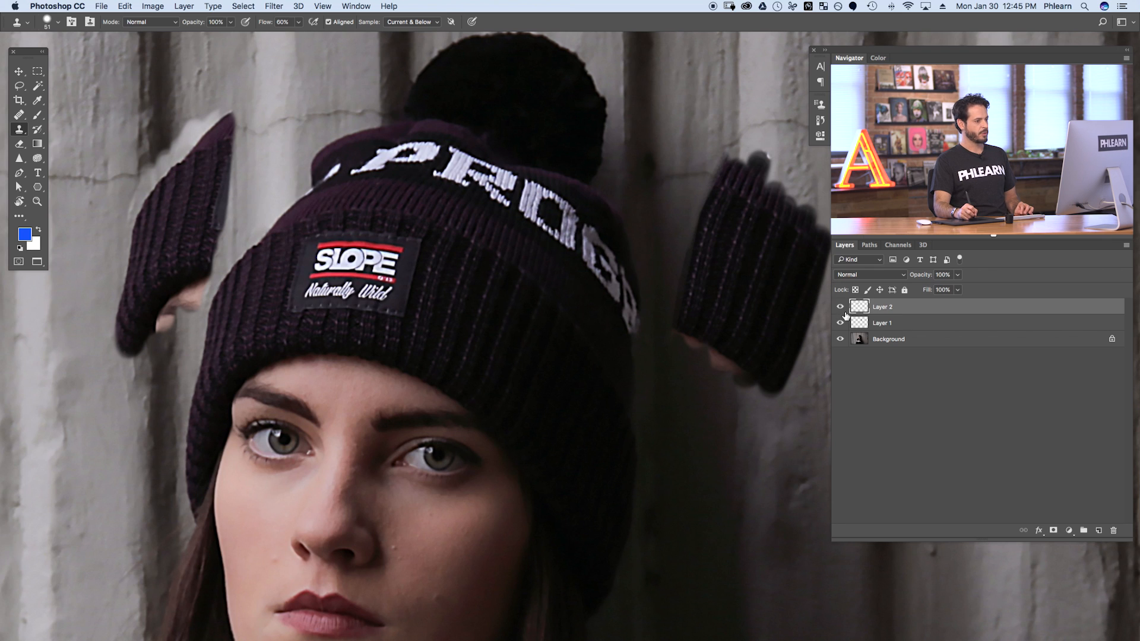
Toggle the visibility of Layer 2 and Layer 1 to check which cloned patch each holds
click(840, 306)
click(840, 307)
click(839, 323)
click(840, 323)
click(840, 323)
click(839, 323)
click(878, 323)
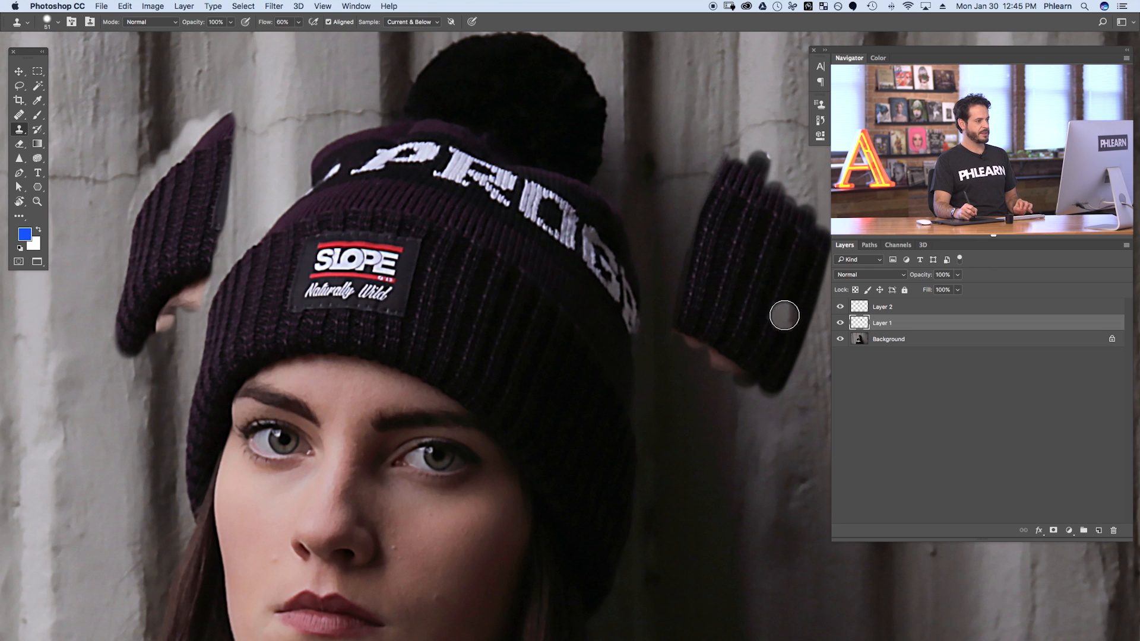
Add a Curves adjustment layer above Layer 2 and raise the RGB curve's midtones to brighten the picture
click(926, 308)
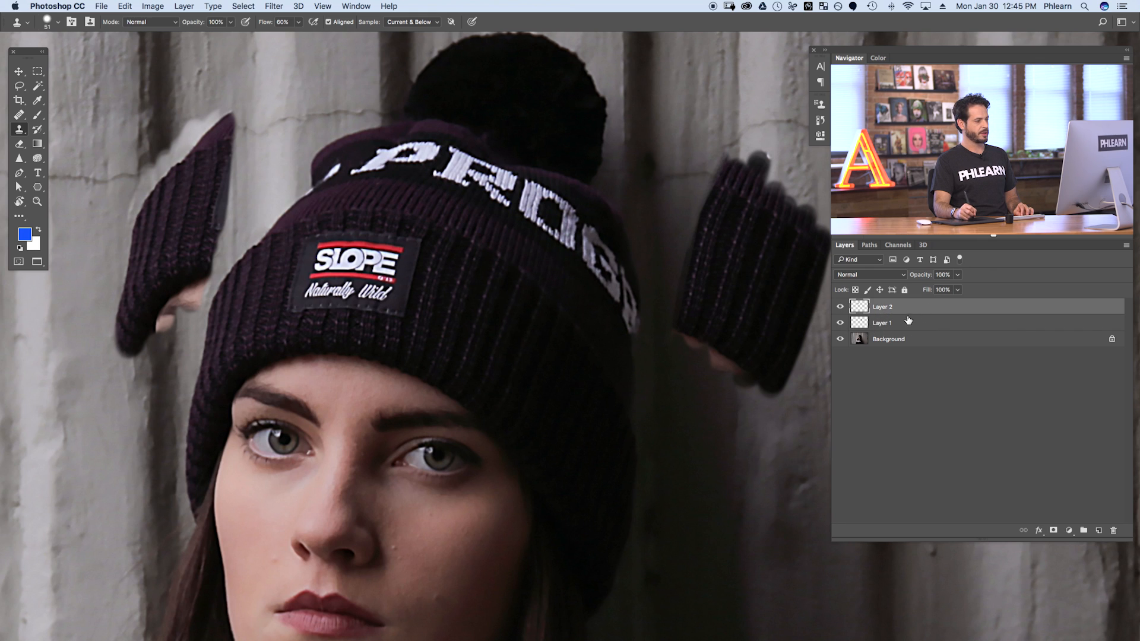
click(1070, 531)
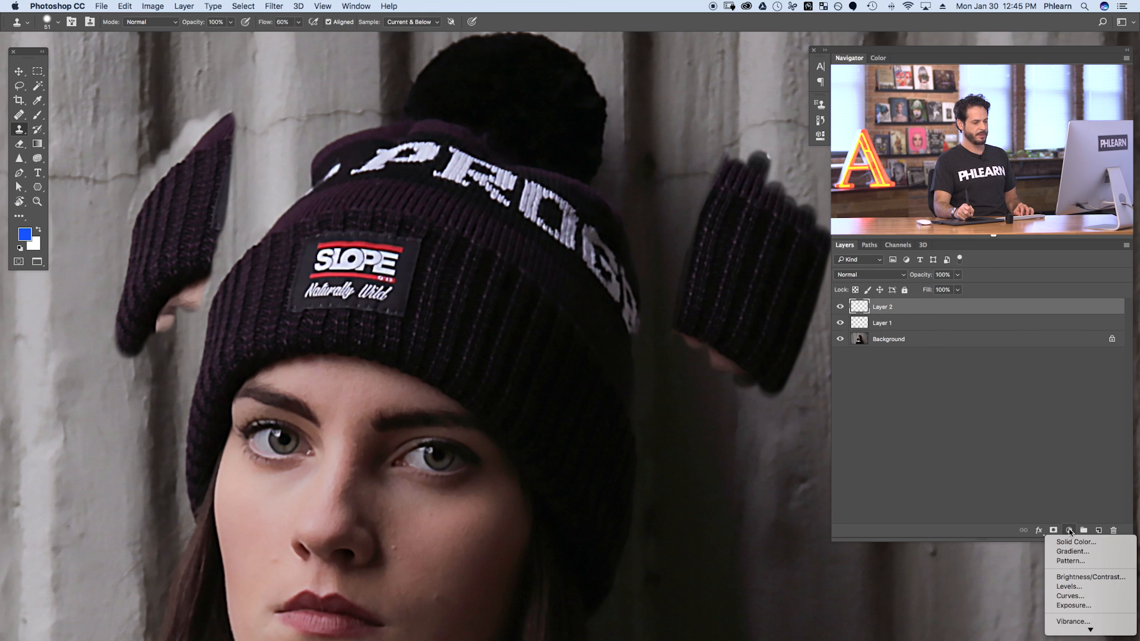
click(1070, 595)
drag(717, 217, 712, 212)
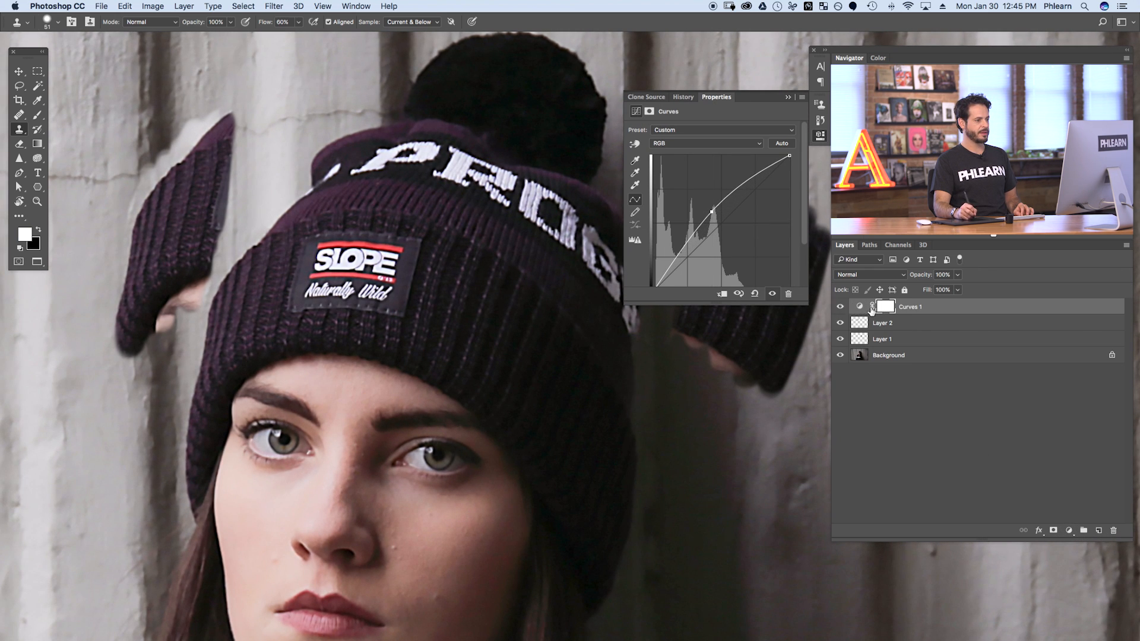
click(820, 135)
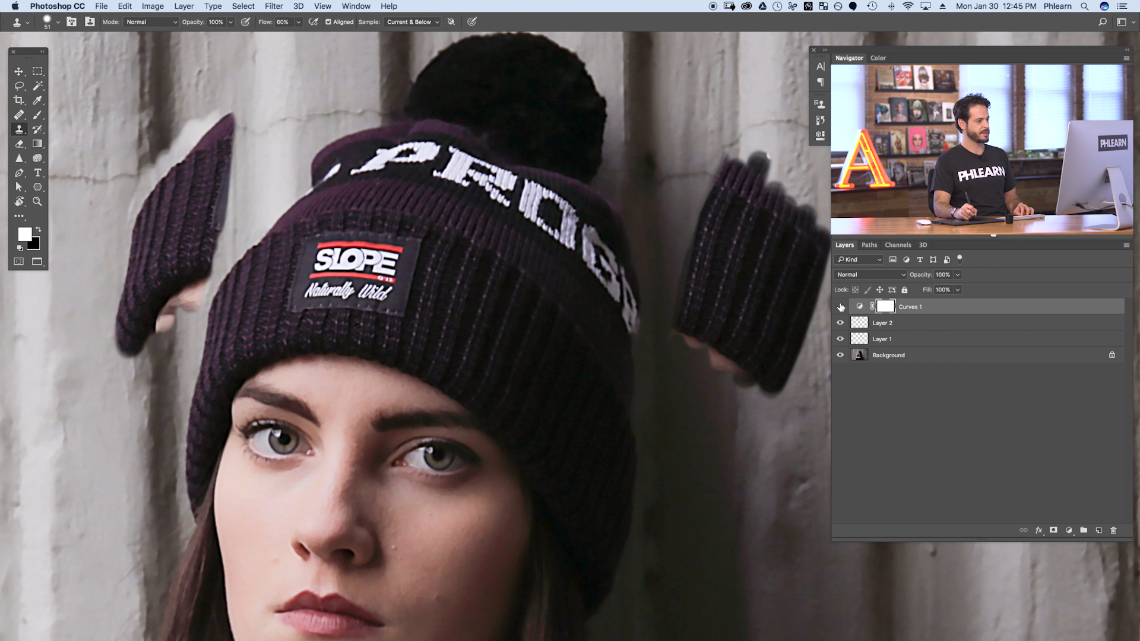
Compare the hat's detail with the Curves 1 adjustment hidden and shown
click(841, 306)
click(841, 306)
click(842, 306)
click(842, 307)
click(843, 307)
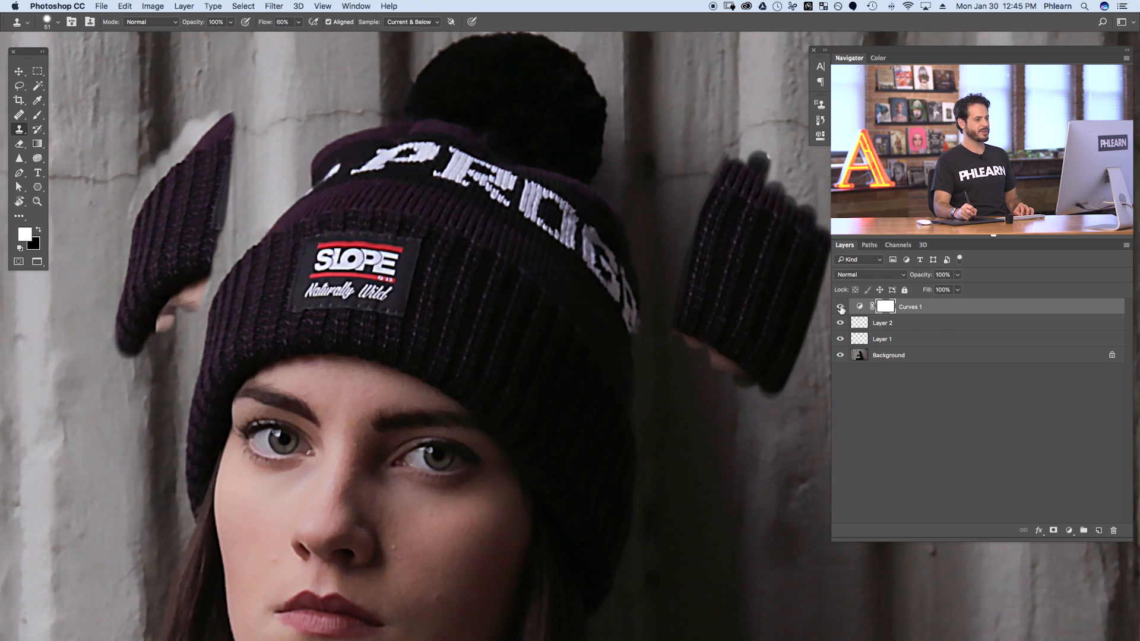
click(841, 307)
click(839, 307)
click(839, 308)
click(839, 307)
click(840, 307)
click(840, 307)
click(839, 307)
click(839, 308)
click(839, 306)
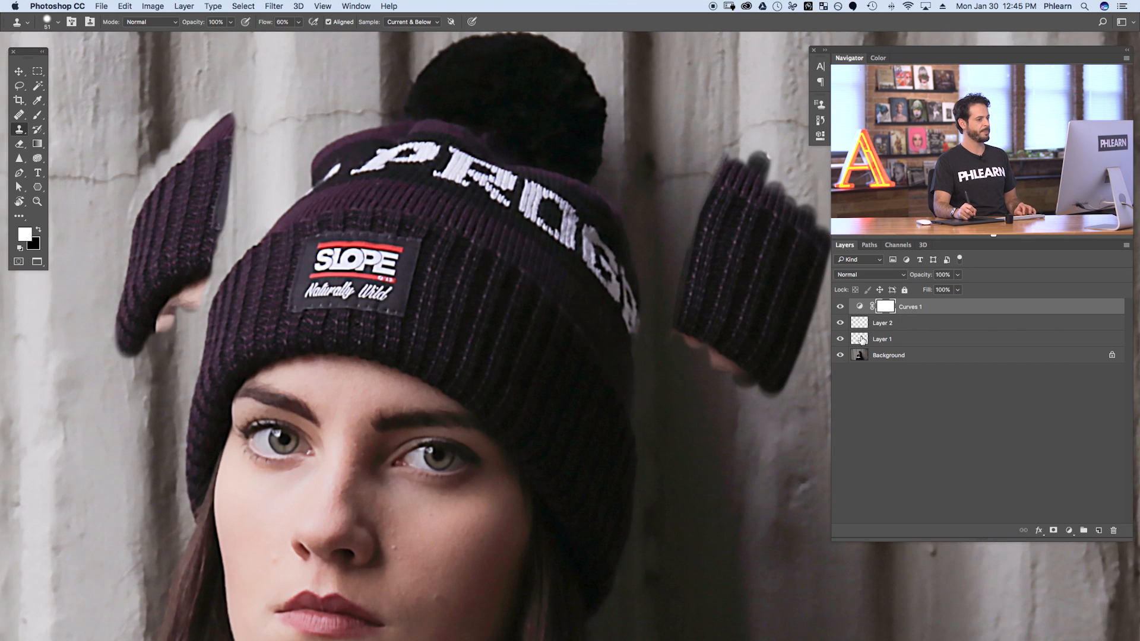
Identify the right-hand knit patch on Layer 1 and move it over the right part of the hat's logo
click(840, 339)
click(839, 339)
click(839, 339)
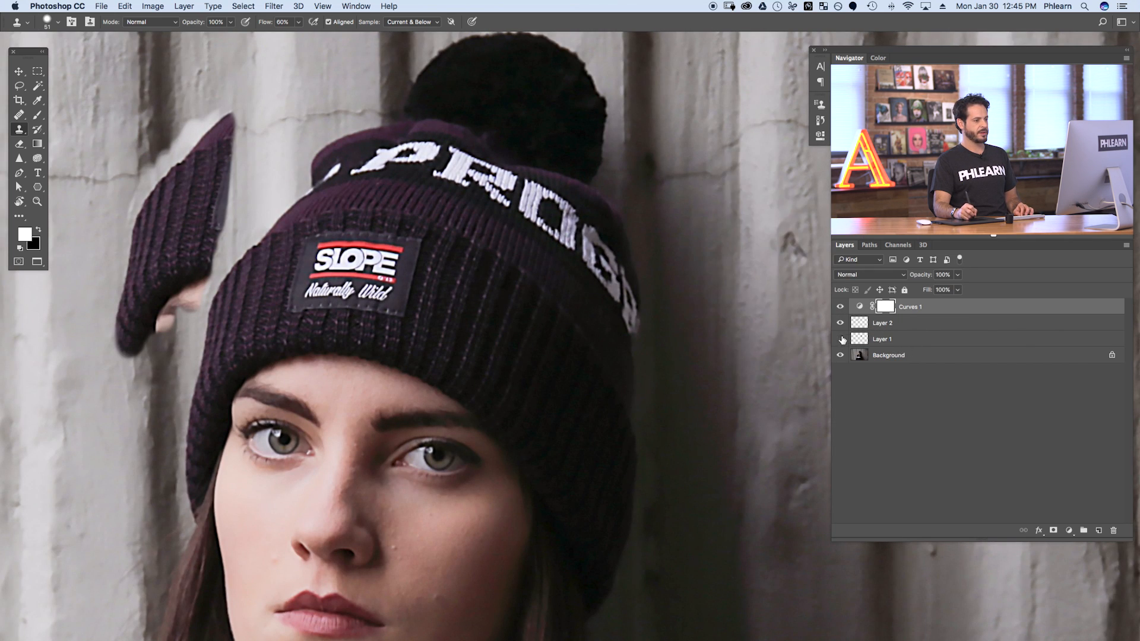
click(840, 339)
click(879, 339)
key(v)
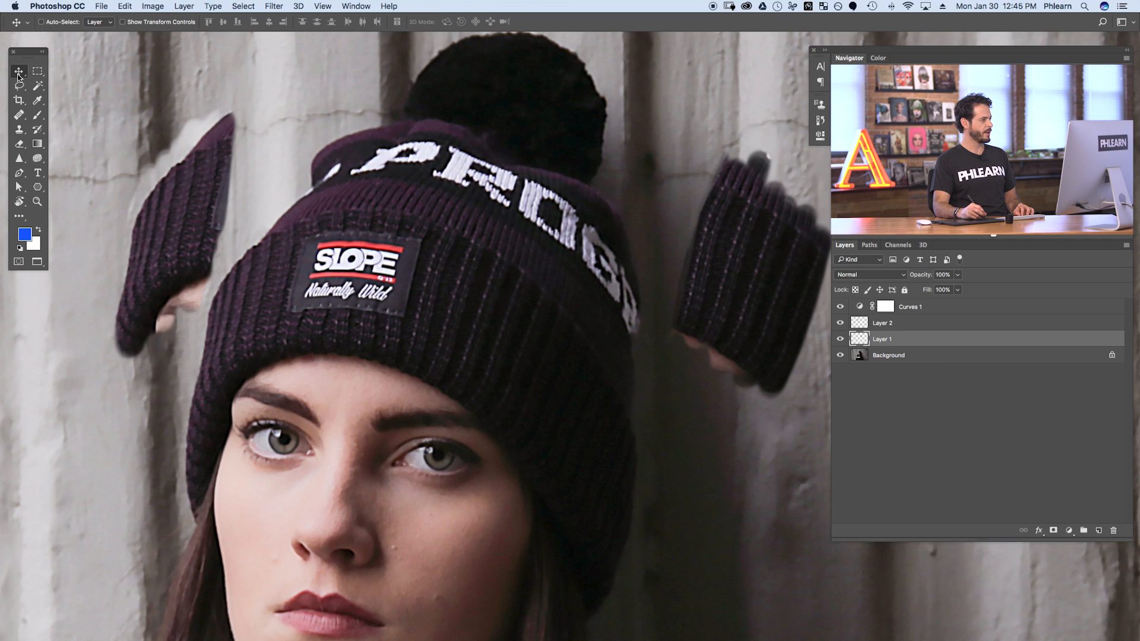
drag(709, 318, 390, 259)
mouse_move(498, 327)
mouse_down()
mouse_move(530, 297)
mouse_move(506, 311)
mouse_up()
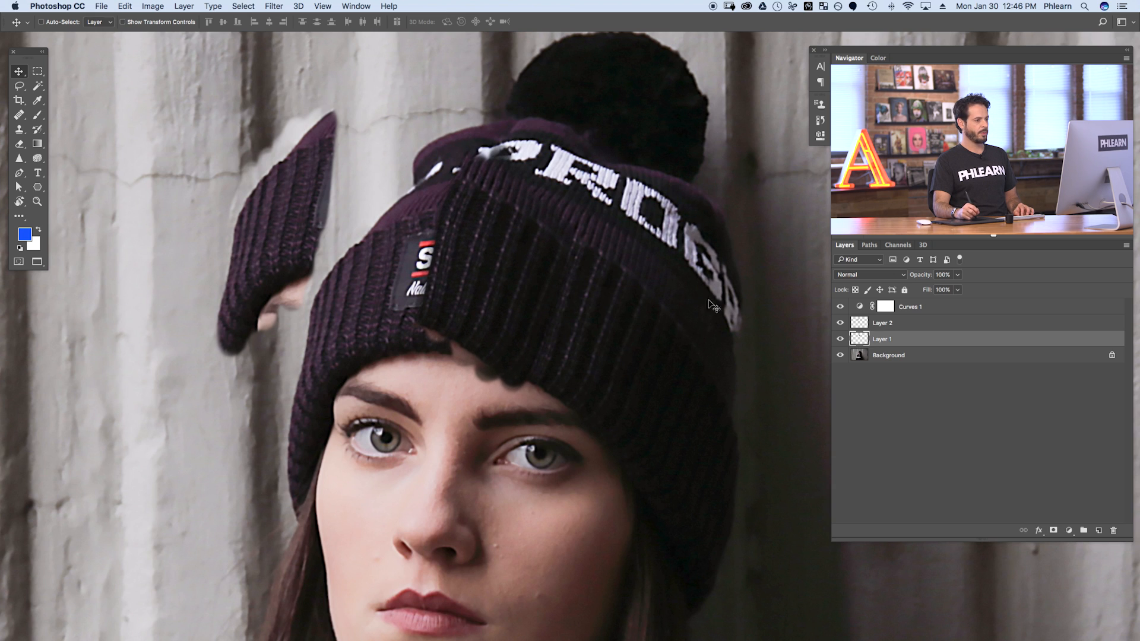
Free-transform the Layer 1 knit patch, stretching, skewing and rotating it about -21° so its ribs follow the hat's brim
key(ctrl+t)
key(ctrl+t)
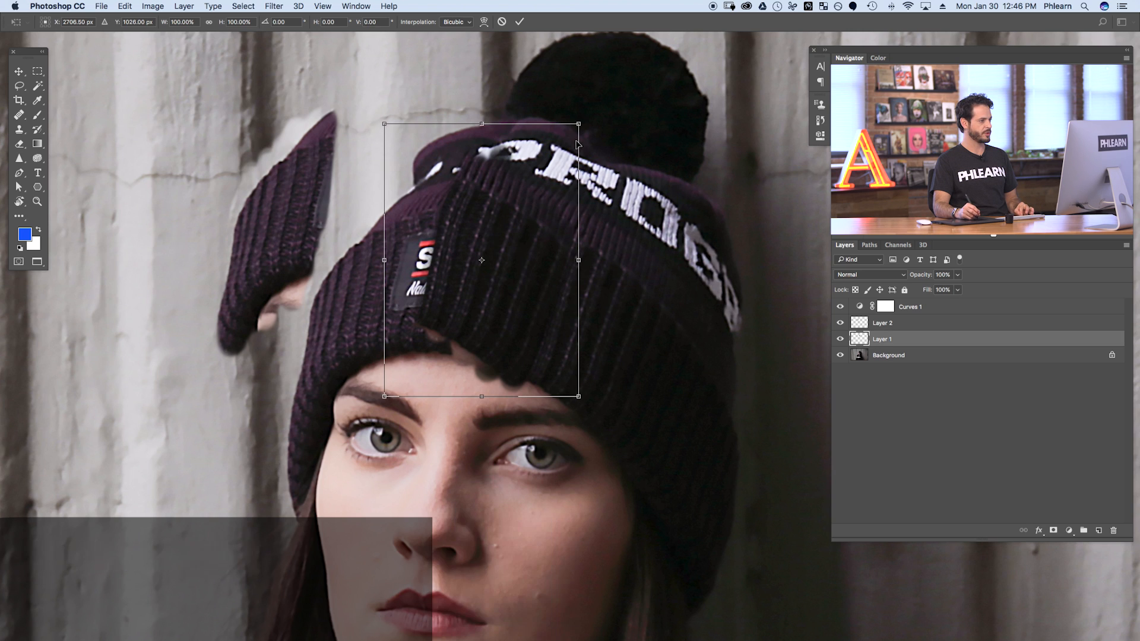
drag(384, 261, 363, 295)
drag(579, 260, 582, 239)
drag(584, 377, 634, 331)
drag(519, 304, 520, 307)
drag(461, 135, 456, 160)
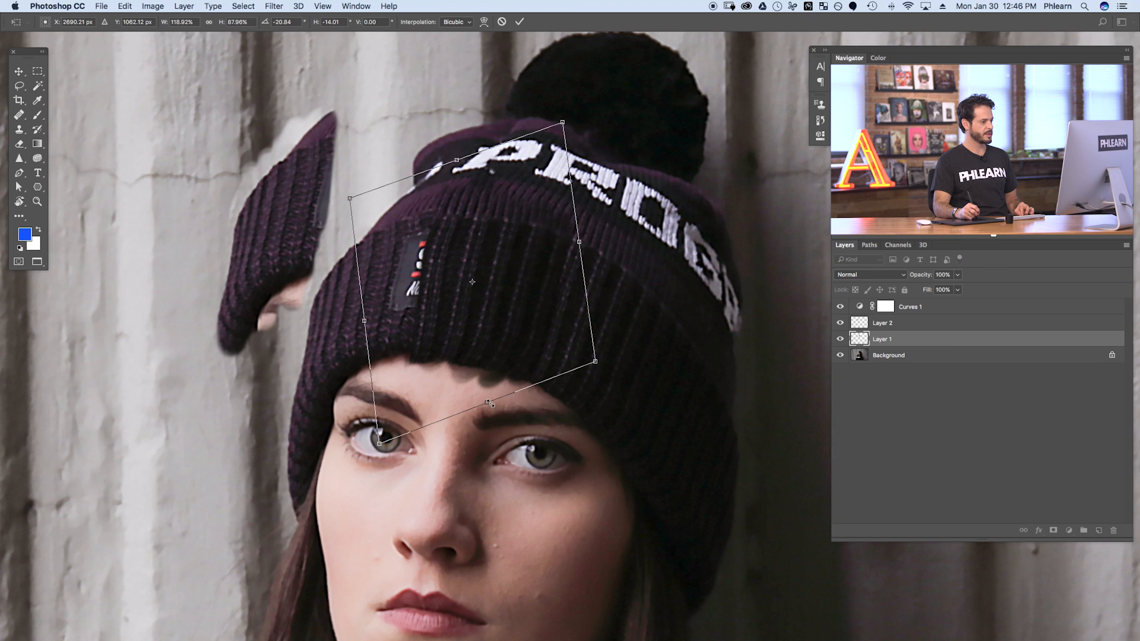
Fine-tune the Layer 1 patch to about 121% width, 85% height and -18.5° rotation, and apply the transform
drag(485, 404, 481, 396)
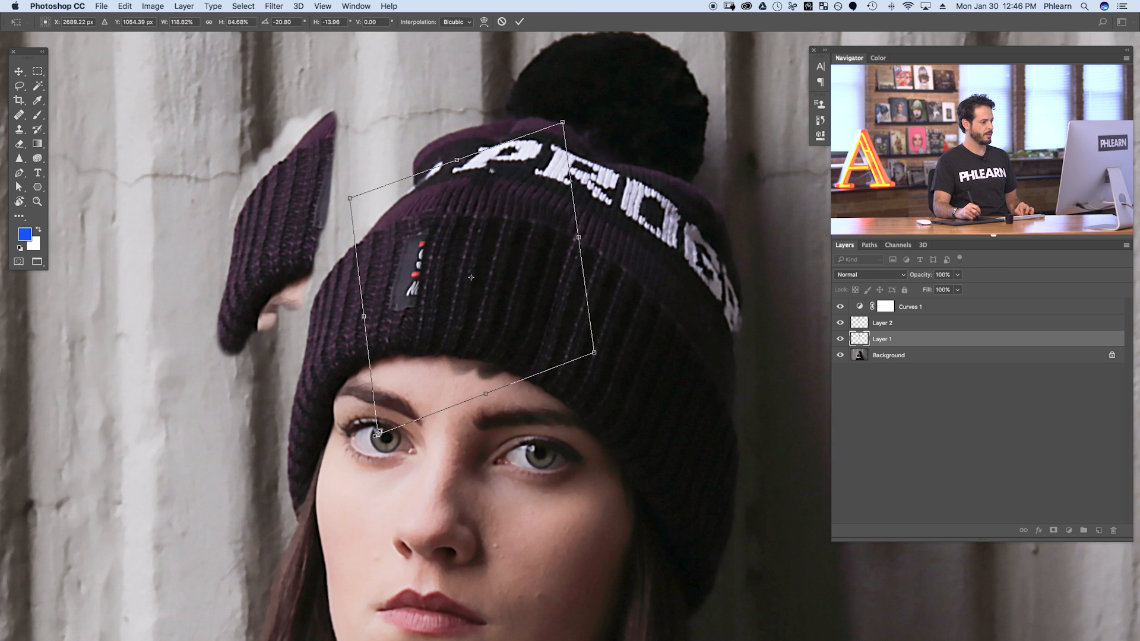
drag(359, 316, 357, 318)
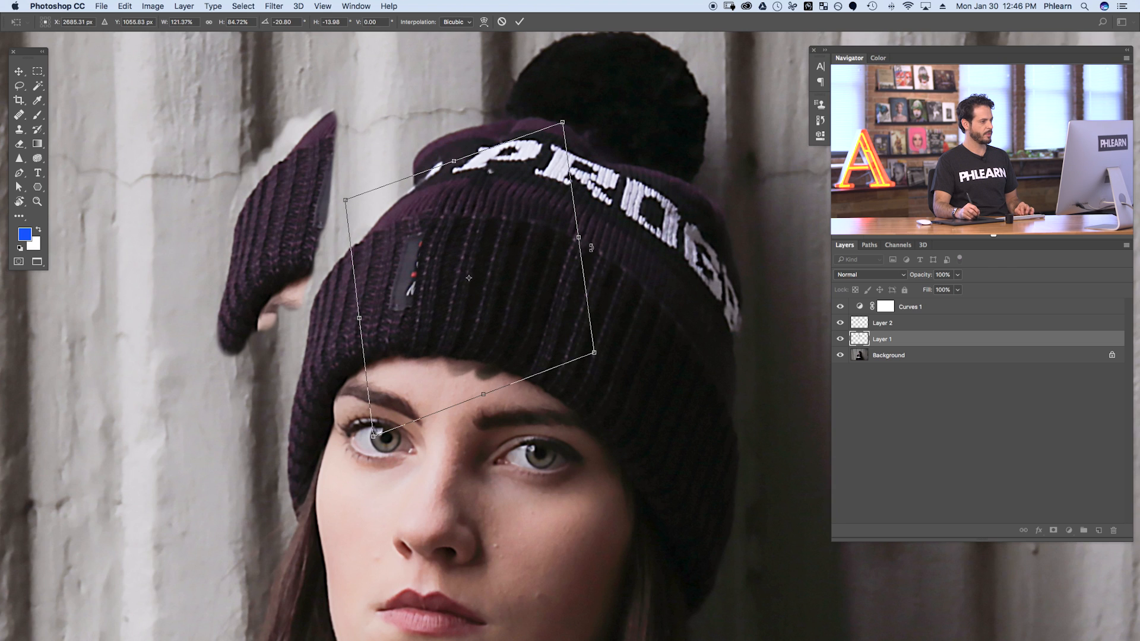
drag(595, 249, 595, 251)
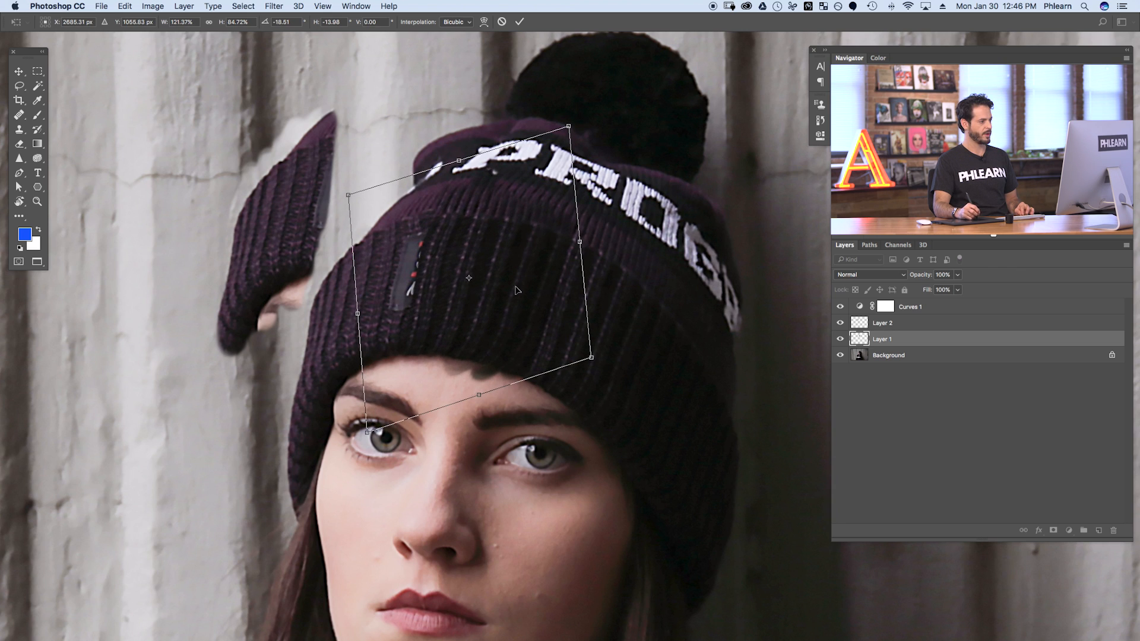
key(Return)
drag(513, 322, 515, 324)
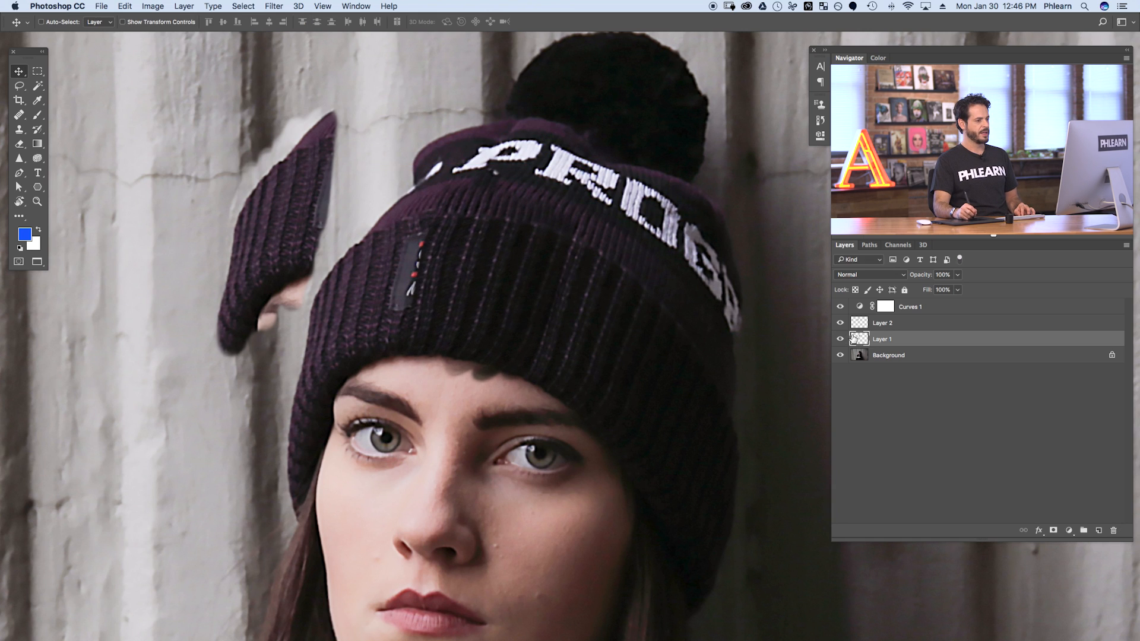
Compare the hat with the transformed Layer 1 patch hidden and shown
click(841, 340)
click(840, 340)
click(840, 340)
click(841, 340)
click(841, 340)
click(841, 340)
Add a layer mask to Layer 1 and brush away the patch's excess over the forehead and around its edges
click(1054, 530)
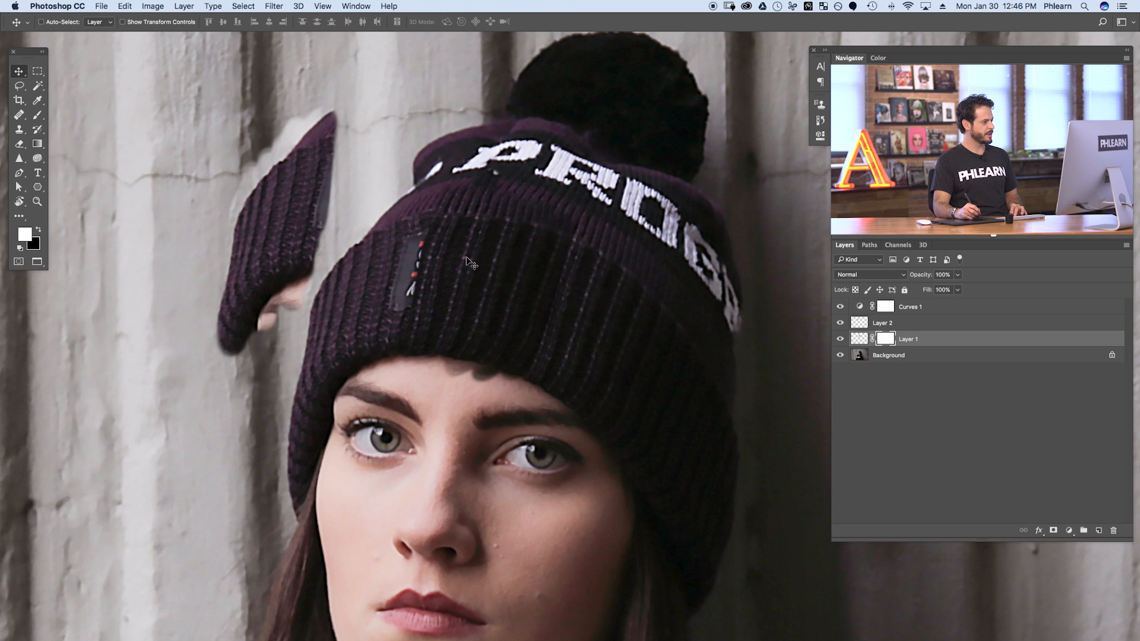
key(b)
ctrl+alt+drag(489, 365, 504, 365)
mouse_move(431, 378)
ctrl+alt+mouse_down()
mouse_move(472, 370)
mouse_move(512, 392)
ctrl+alt+mouse_up()
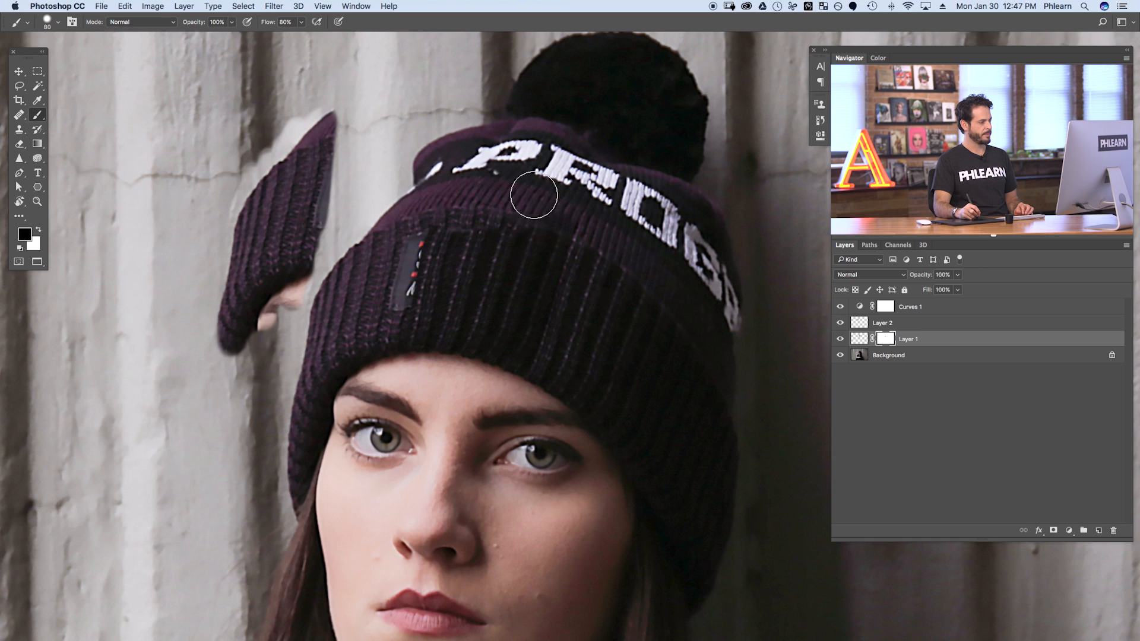
key(x)
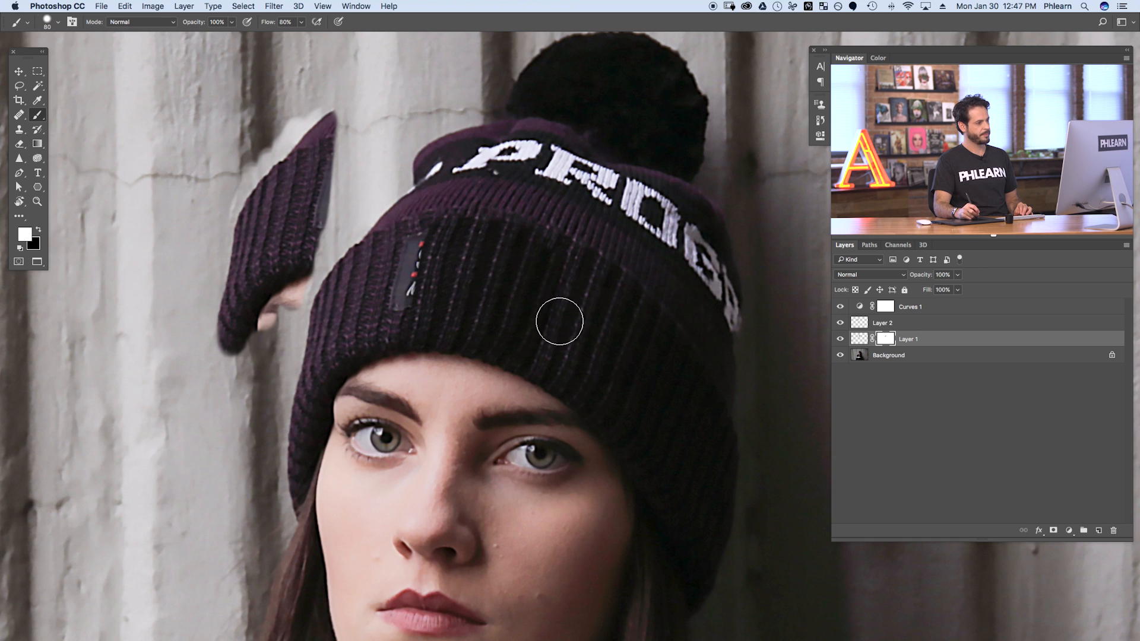
key(x)
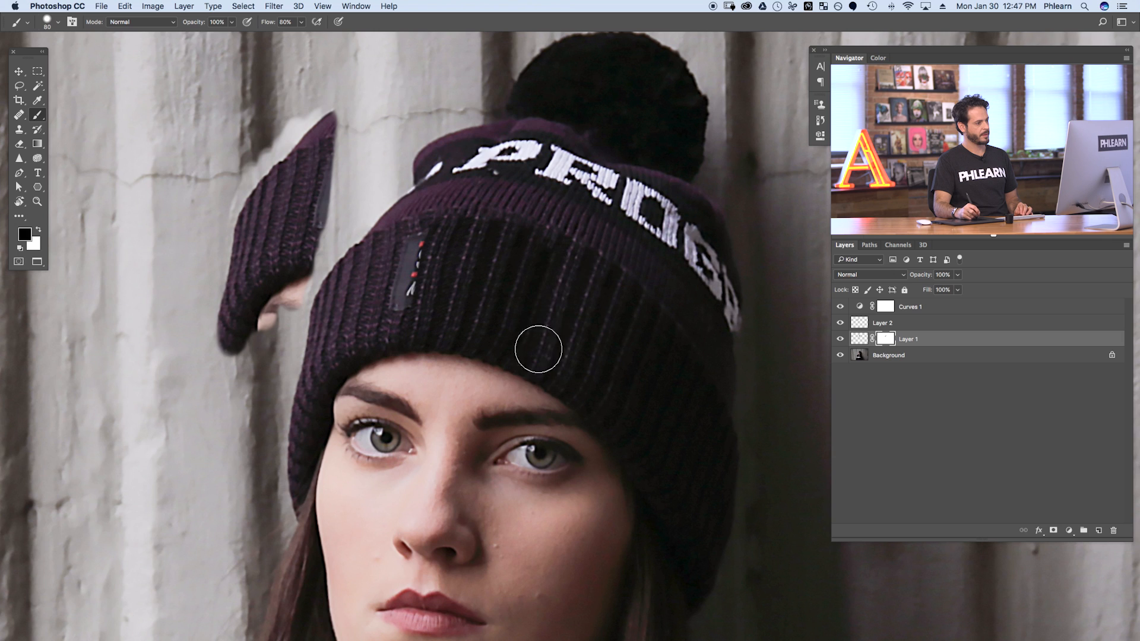
Refine the Layer 1 mask along the patch's upper edge, checking the blend with the layer hidden and shown
click(840, 339)
click(840, 339)
click(840, 339)
click(840, 339)
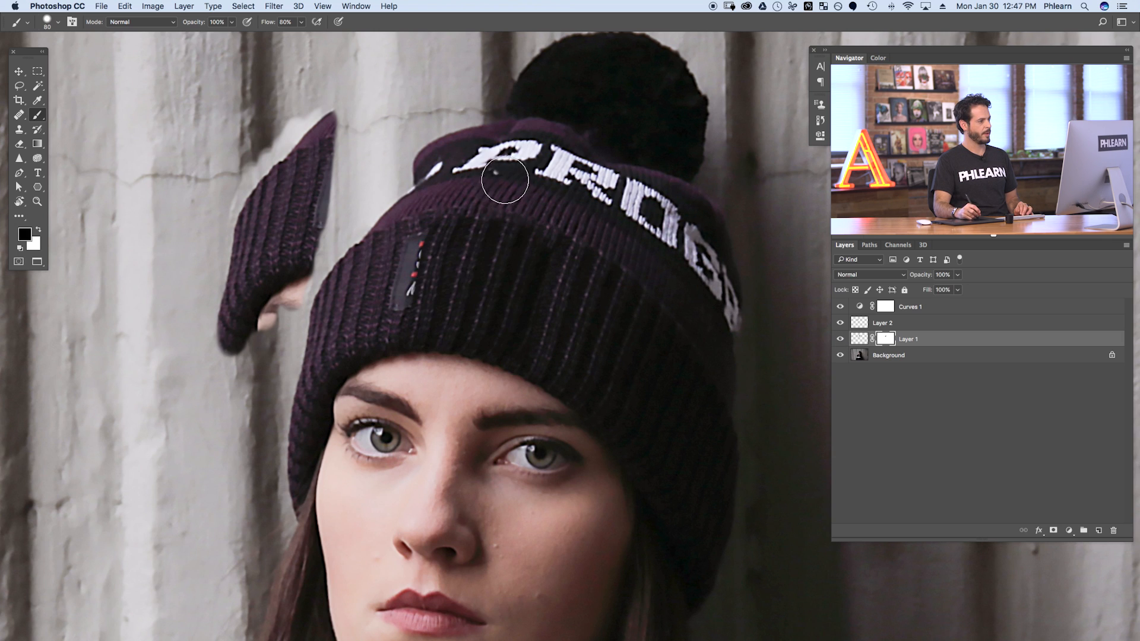
key(x)
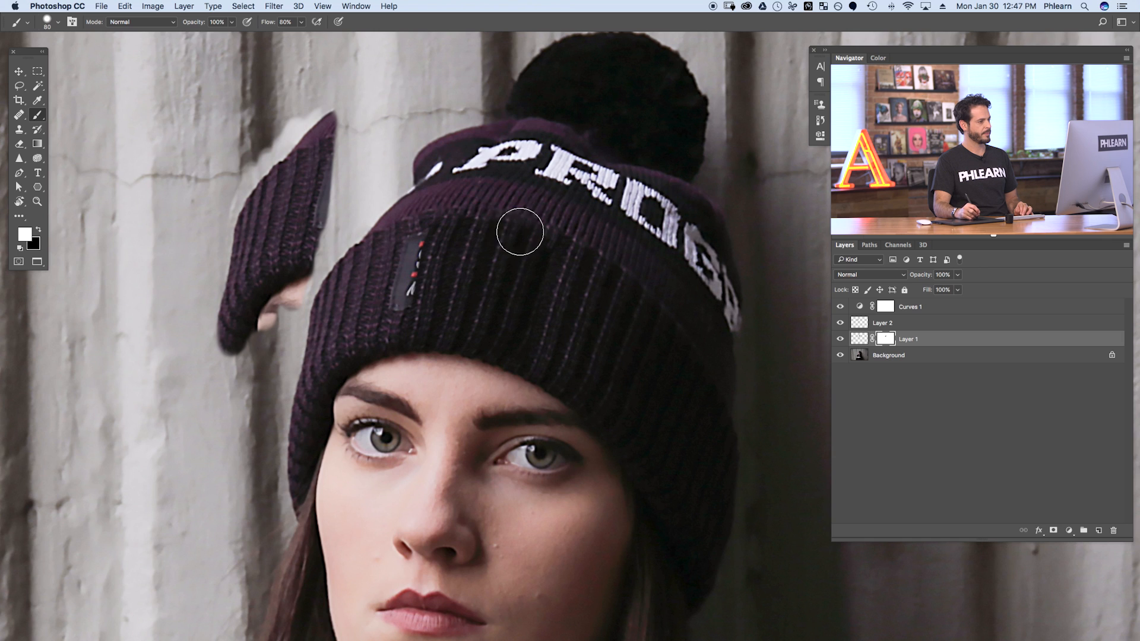
key(x)
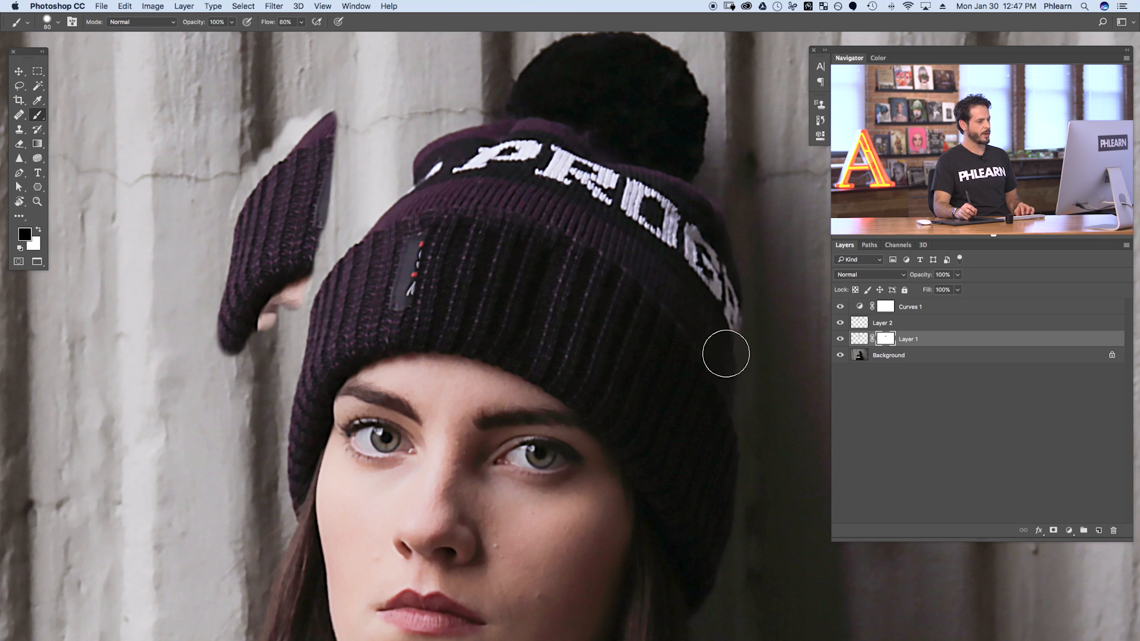
click(837, 339)
click(837, 341)
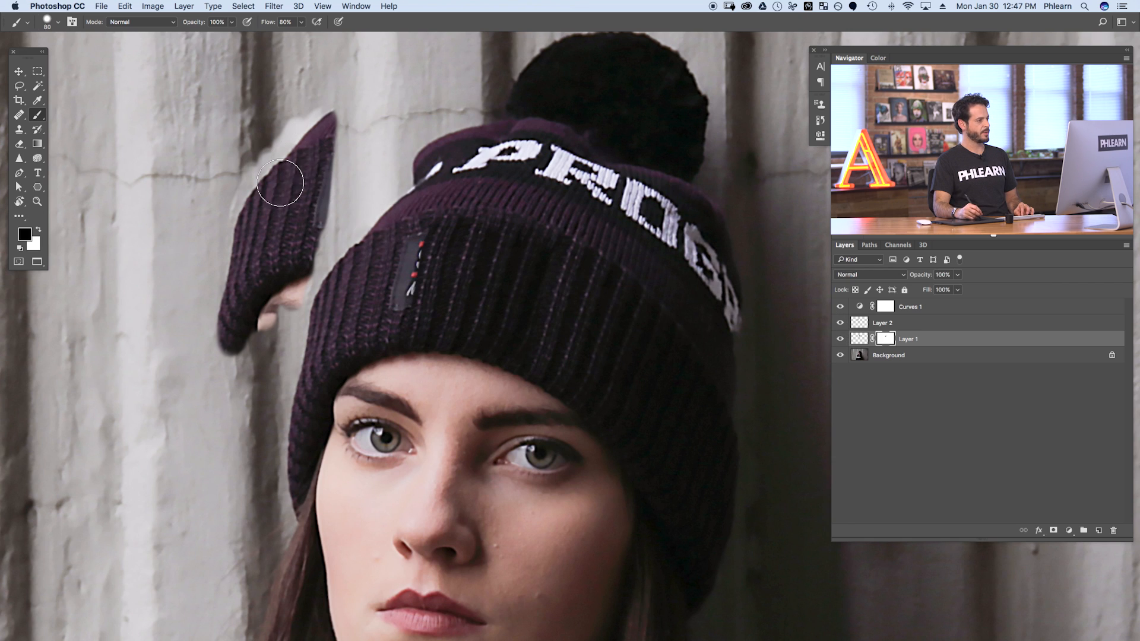
Move the Layer 2 knit patch over the rest of the logo, then skew its right side downward and stretch it taller
click(915, 321)
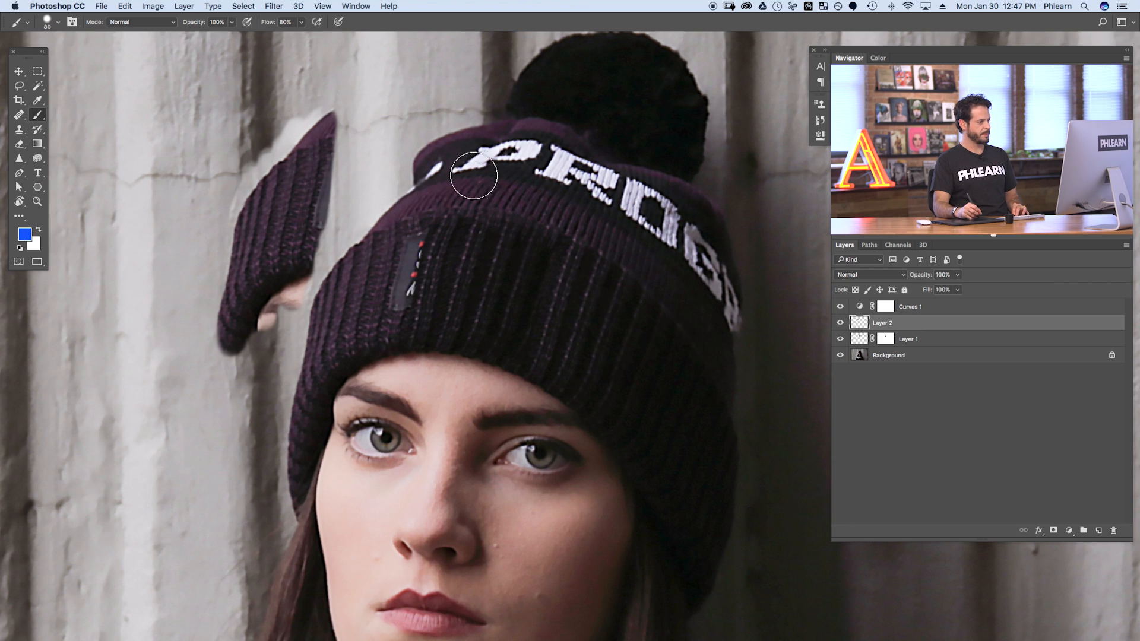
key(v)
drag(314, 244, 411, 290)
key(super+t)
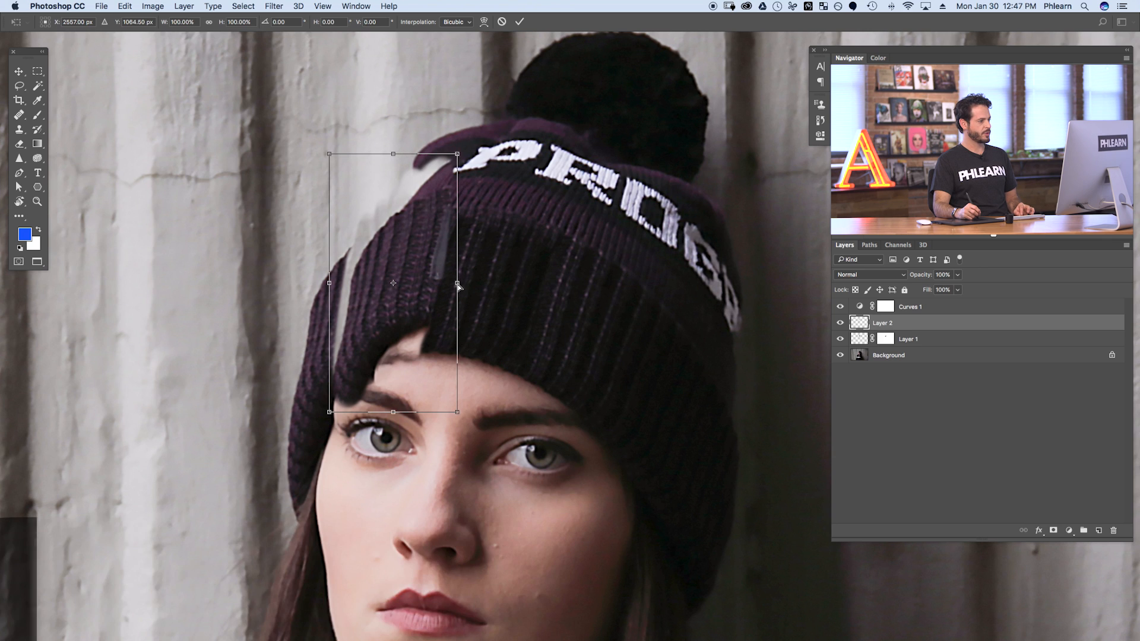
drag(457, 284, 463, 306)
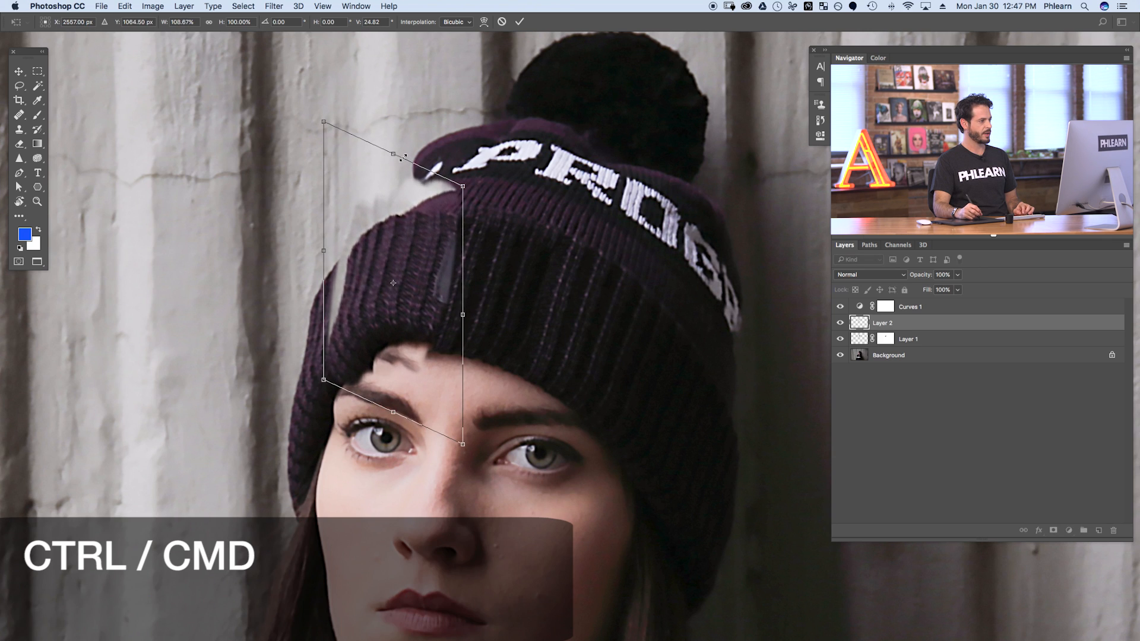
drag(393, 153, 394, 137)
drag(393, 413, 393, 443)
drag(464, 324, 425, 334)
key(Return)
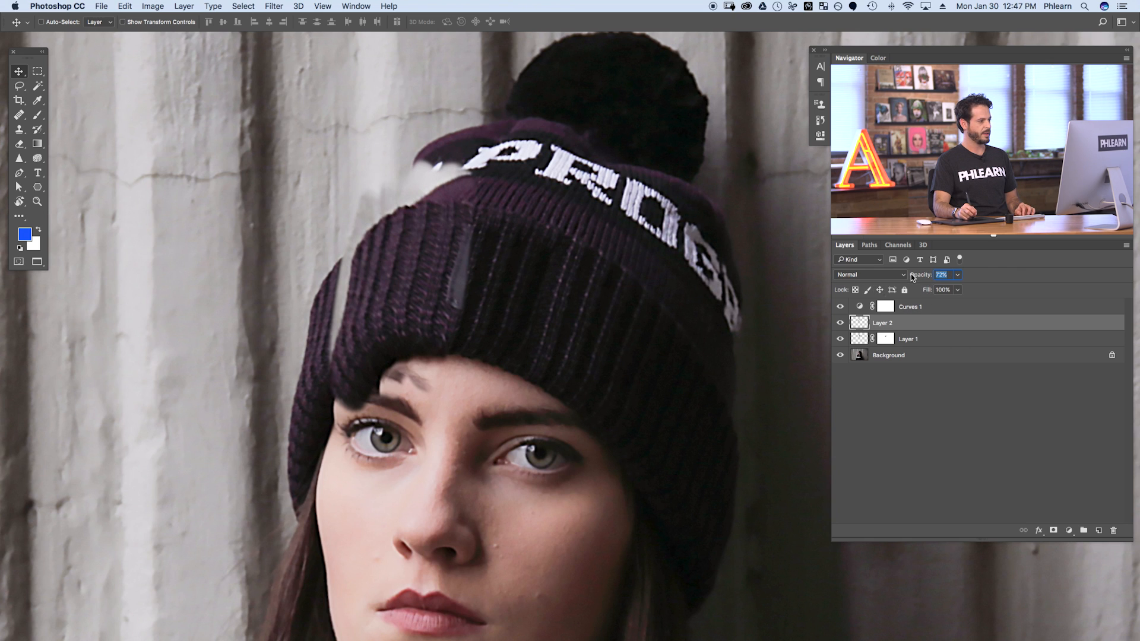
Lower Layer 2's opacity to 61% and move and reshape the patch to line up with the ribs beneath
drag(911, 273, 905, 273)
drag(521, 323, 508, 341)
key(ctrl+t)
mouse_move(385, 429)
mouse_down()
mouse_move(389, 413)
mouse_move(392, 427)
mouse_up()
key(Return)
drag(418, 387, 423, 400)
key(ctrl+t)
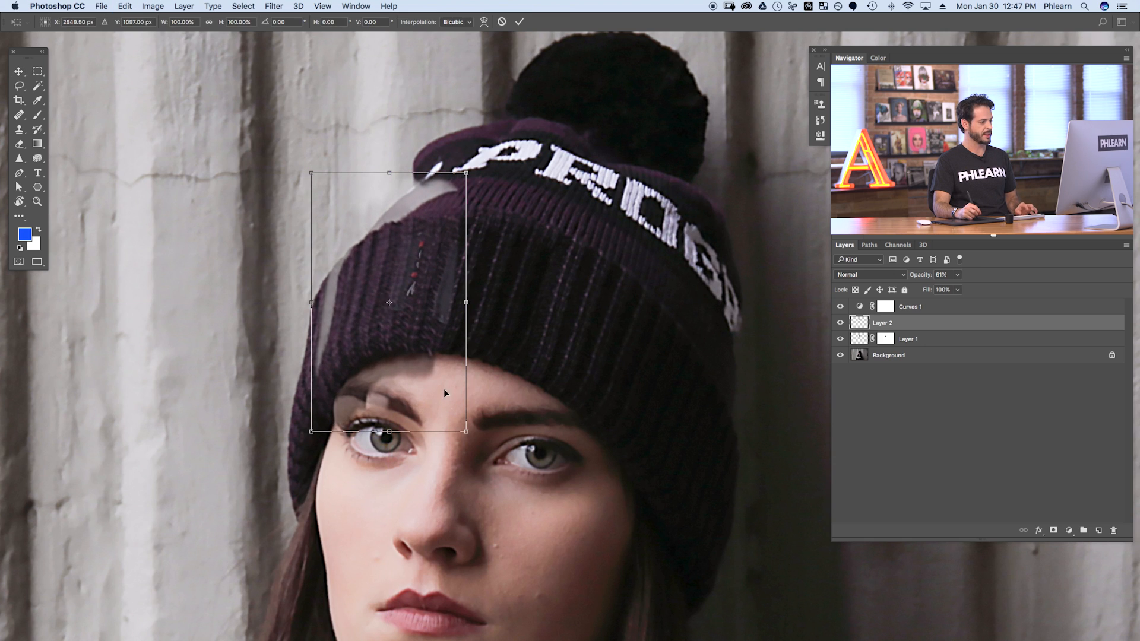
drag(388, 174, 399, 276)
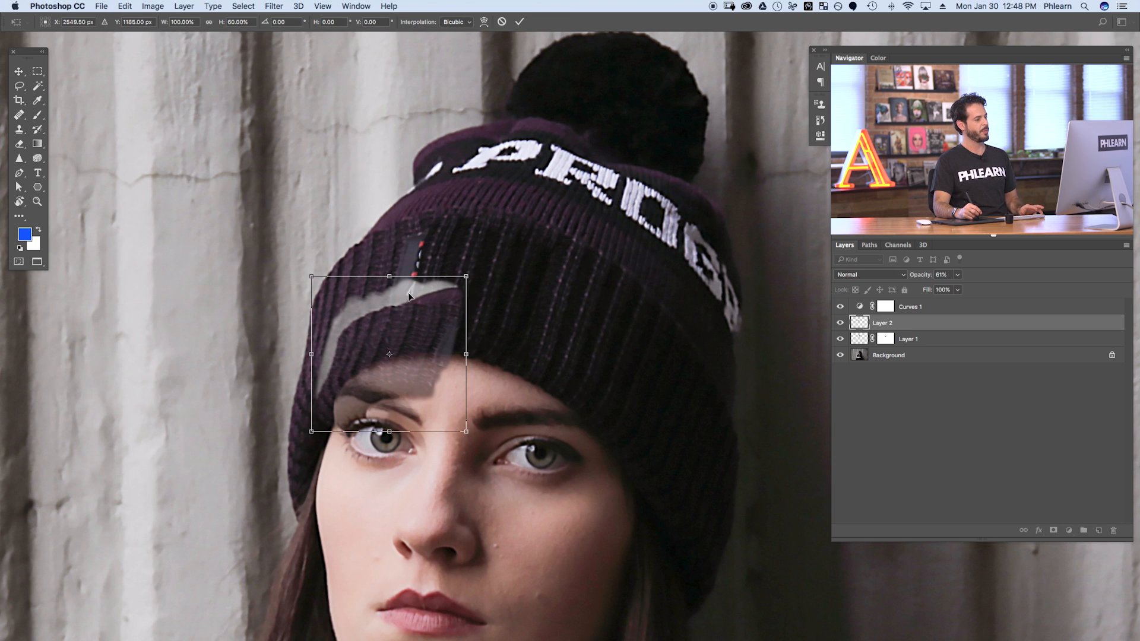
key(Escape)
Reposition the Layer 2 patch over the remaining logo and set the layer's opacity back to 100%
drag(440, 321, 419, 347)
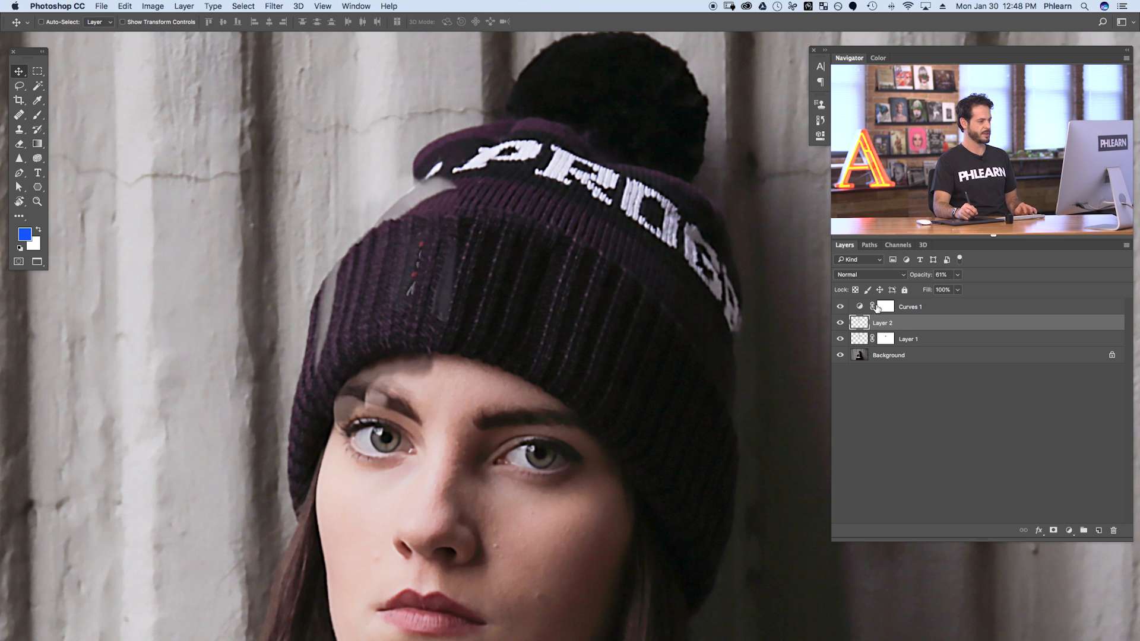
drag(438, 280, 446, 284)
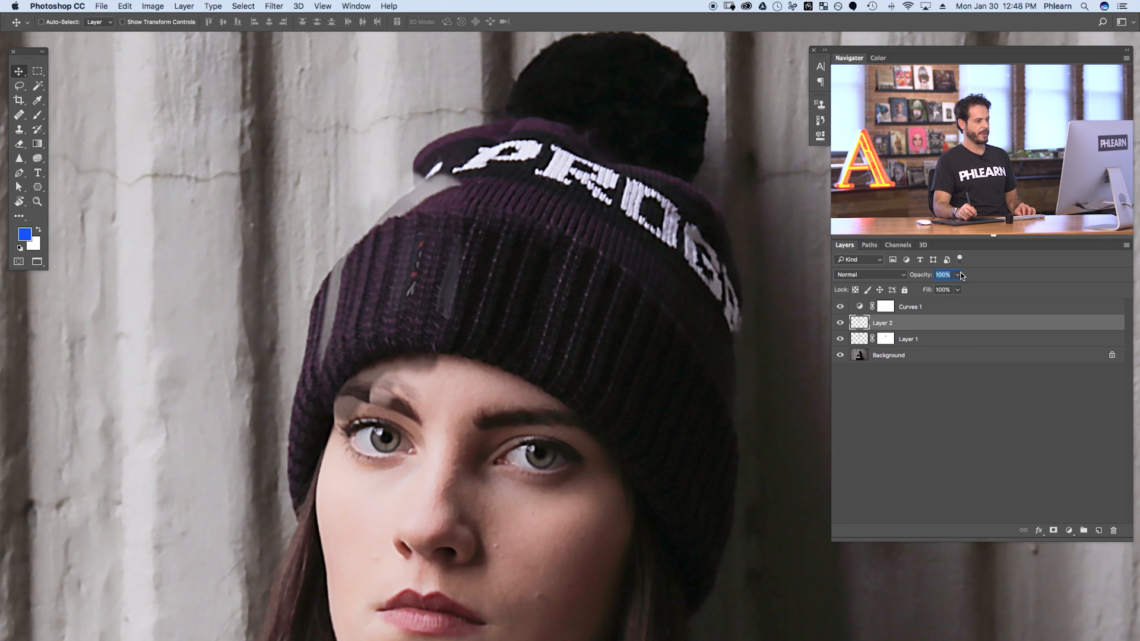
key(Return)
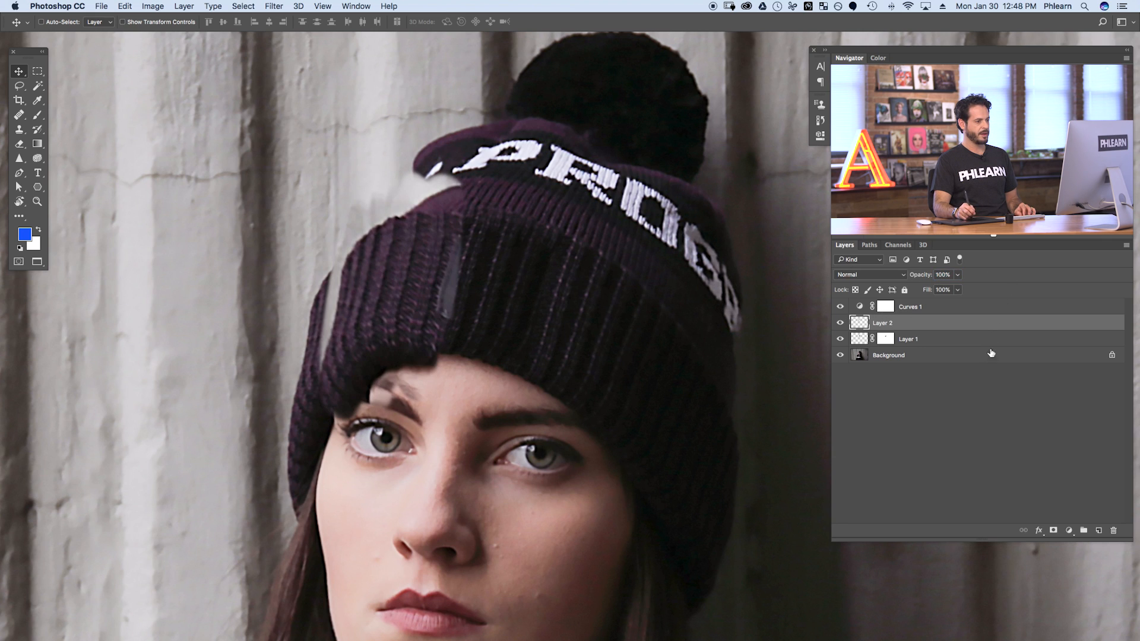
Add a layer mask to Layer 2 and fill it with black at 100% opacity to hide the patch
click(1053, 531)
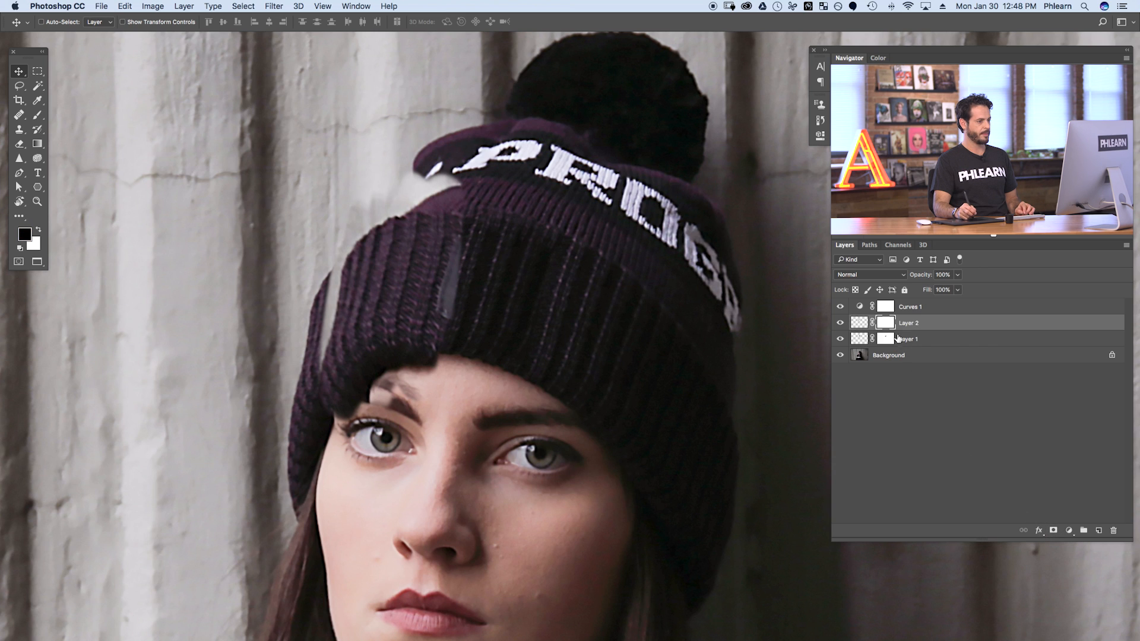
click(126, 7)
click(148, 179)
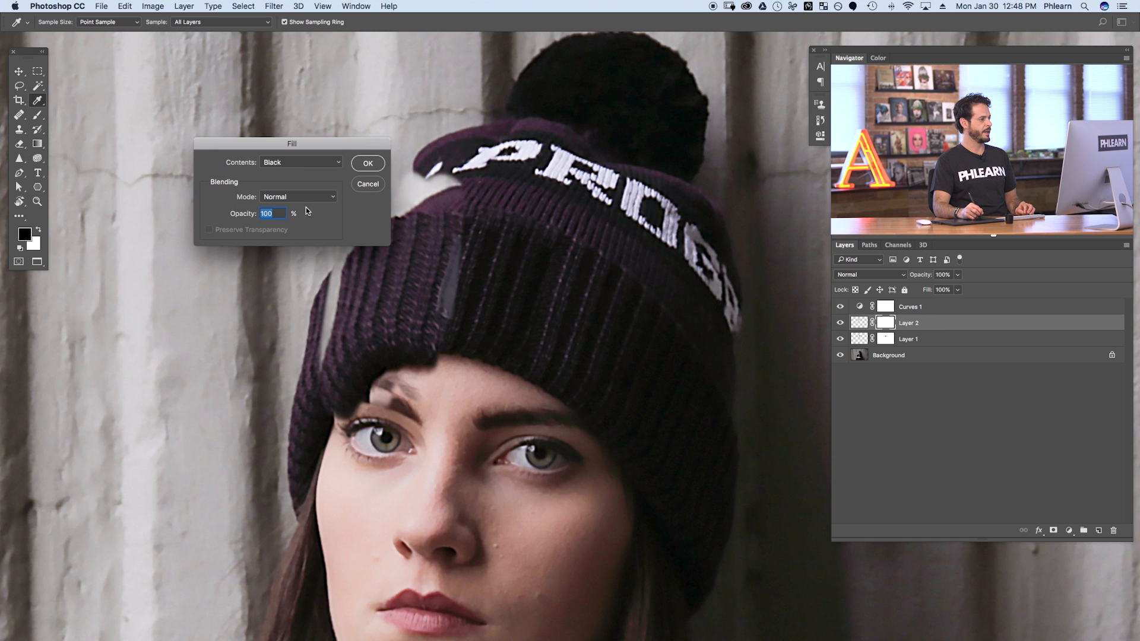
click(368, 164)
Paint white on the Layer 2 mask to reveal the knit patch over the remaining logo
key(b)
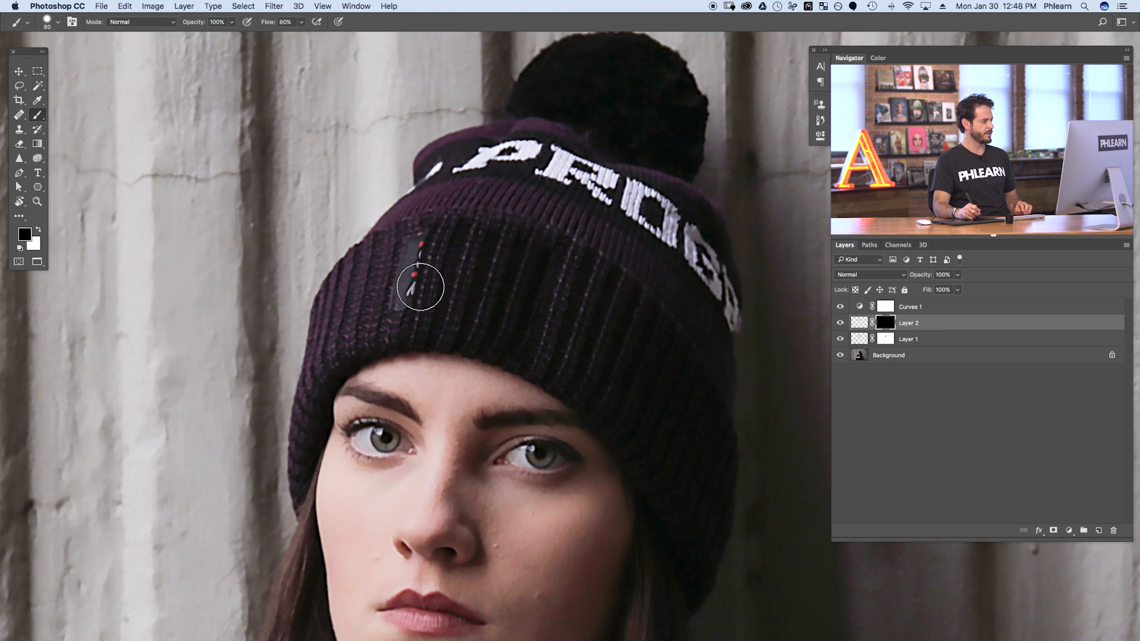
key(x)
mouse_move(400, 272)
mouse_down()
mouse_move(407, 255)
mouse_move(397, 300)
mouse_move(425, 224)
mouse_move(404, 325)
mouse_move(426, 302)
mouse_move(394, 333)
mouse_move(424, 300)
mouse_move(498, 345)
mouse_move(460, 337)
mouse_up()
key(v)
key(b)
mouse_move(429, 297)
mouse_down()
mouse_move(429, 251)
mouse_move(413, 314)
mouse_up()
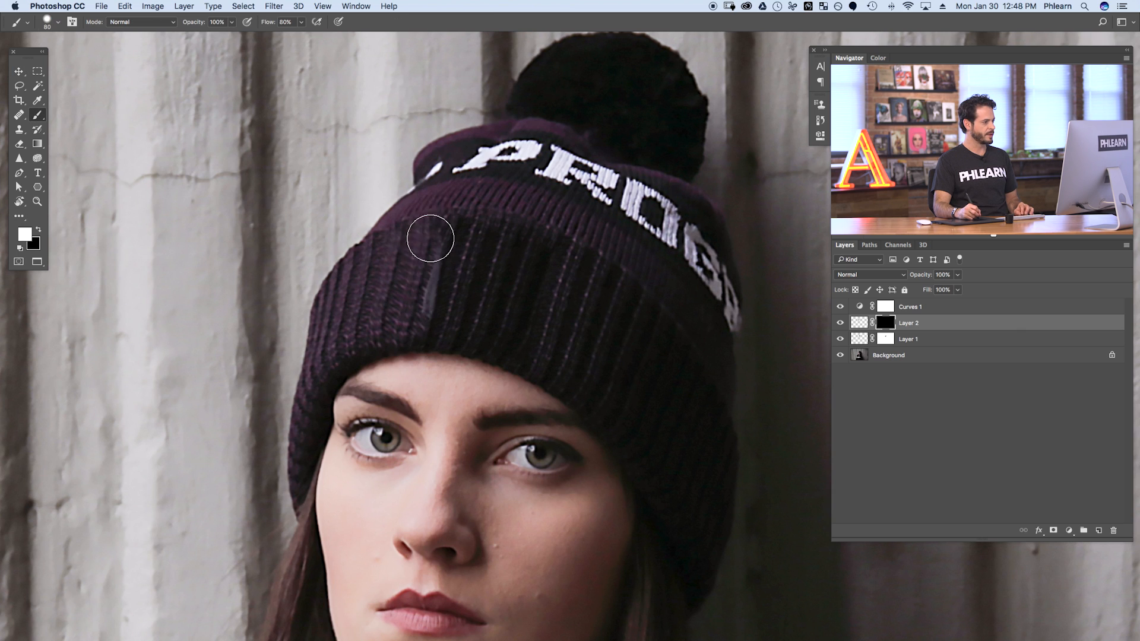
Shift the Layer 2 patch to align its ribs and mask out the grey label strip along its right edge
key(v)
mouse_move(453, 331)
mouse_down()
mouse_move(478, 355)
mouse_move(463, 365)
mouse_up()
key(b)
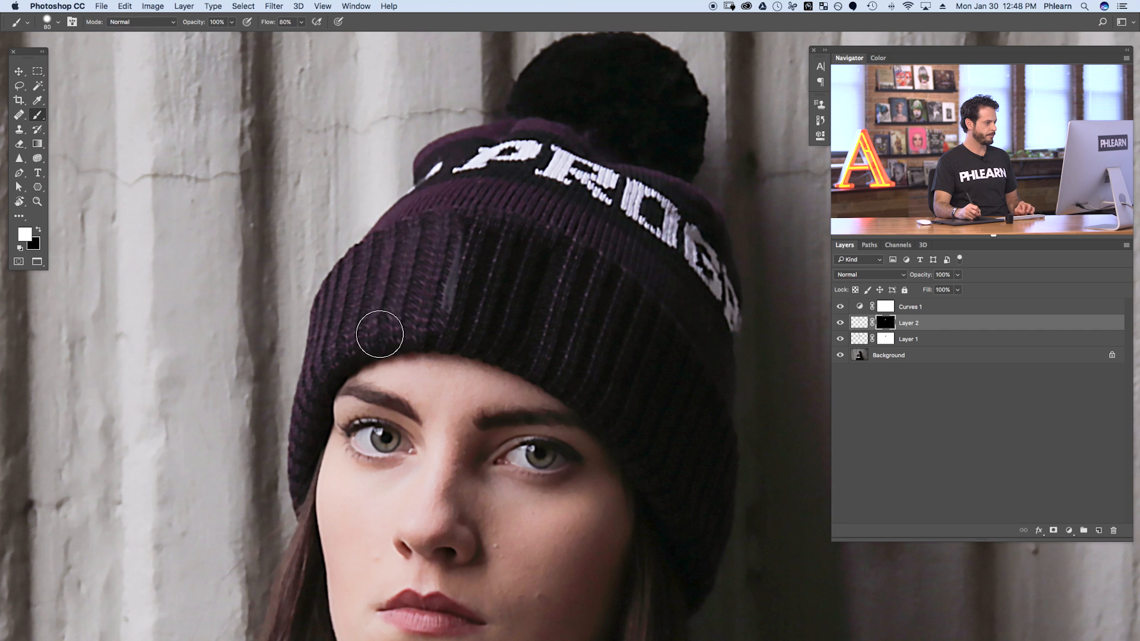
key(x)
mouse_move(468, 274)
mouse_down()
mouse_move(458, 237)
mouse_move(450, 274)
mouse_up()
key(x)
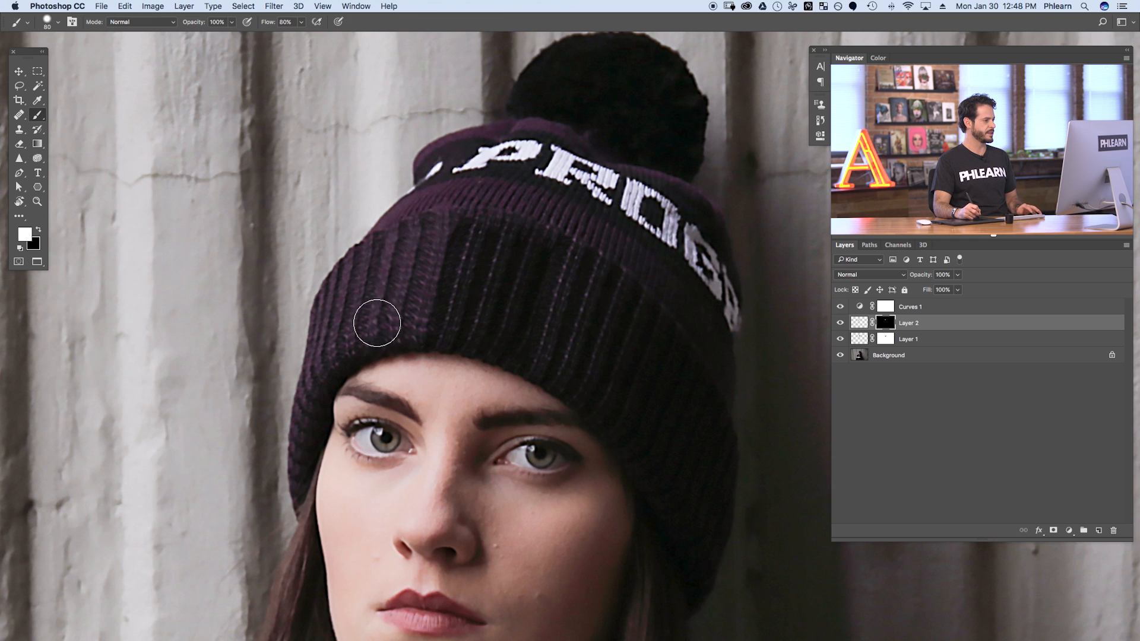
Free-transform the Layer 2 patch with a slight skew and rotation so its ribs meet the Layer 1 ribs
key(super+t)
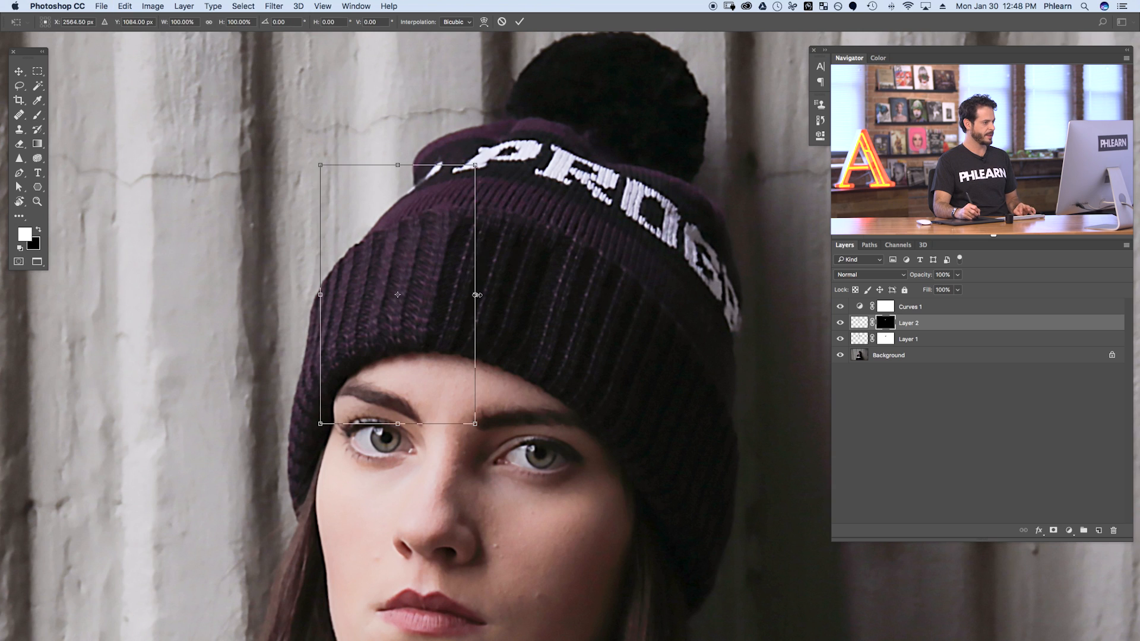
mouse_move(476, 303)
mouse_down()
mouse_move(467, 312)
mouse_move(476, 309)
mouse_up()
drag(448, 143, 444, 144)
key(Return)
key(b)
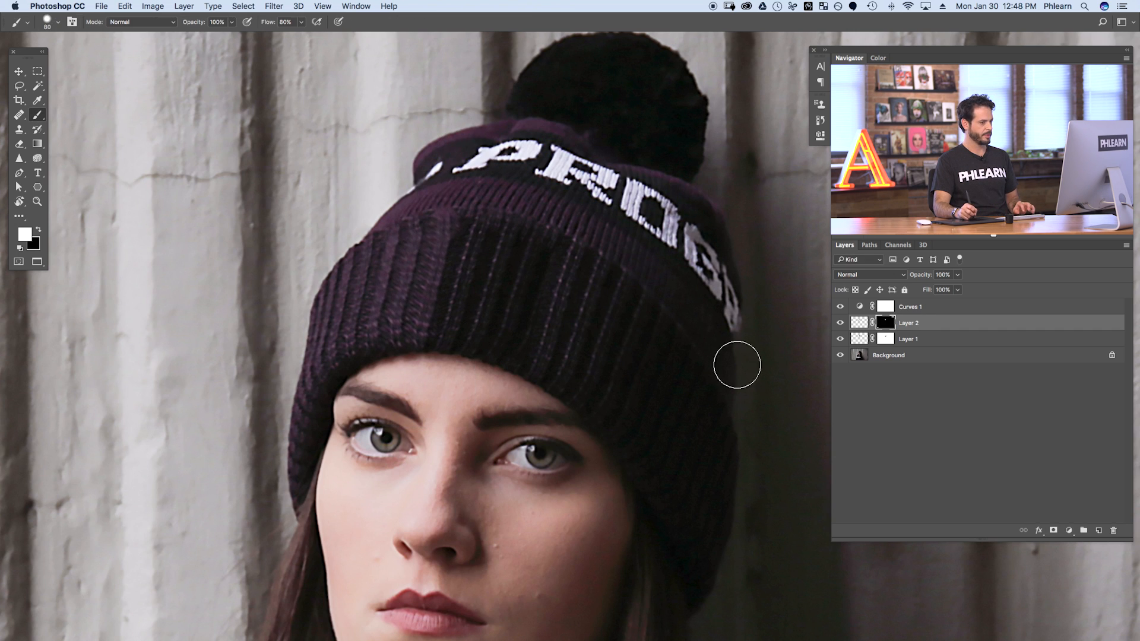
Mask out a little more of the Layer 2 patch's edge and compare the hat with the layer hidden and shown
click(840, 323)
click(840, 323)
click(839, 323)
click(839, 323)
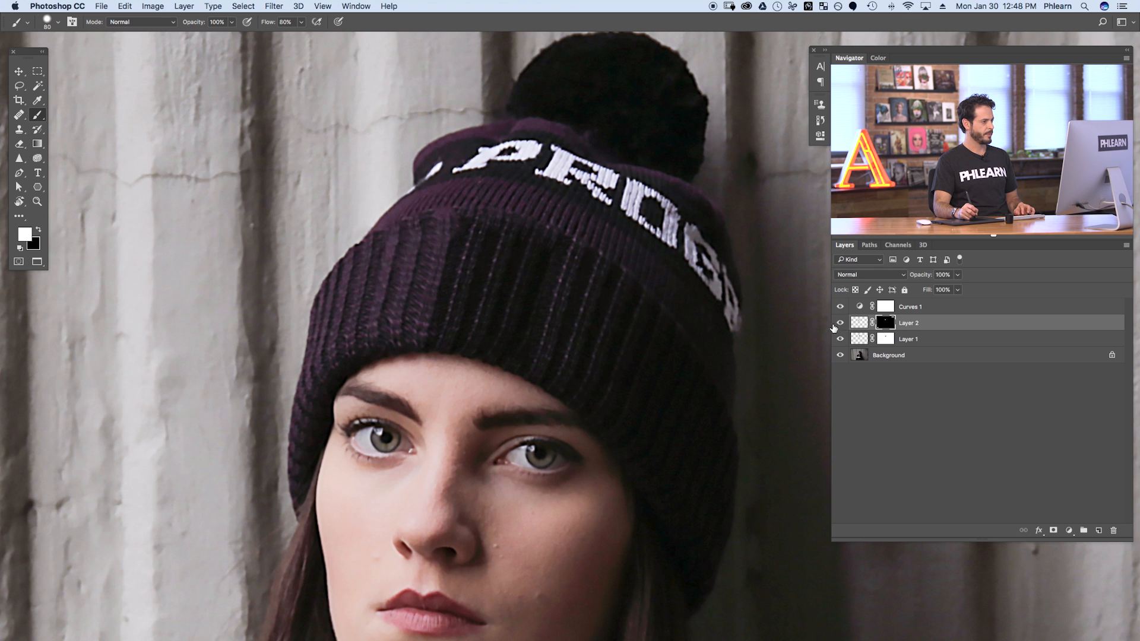
key(x)
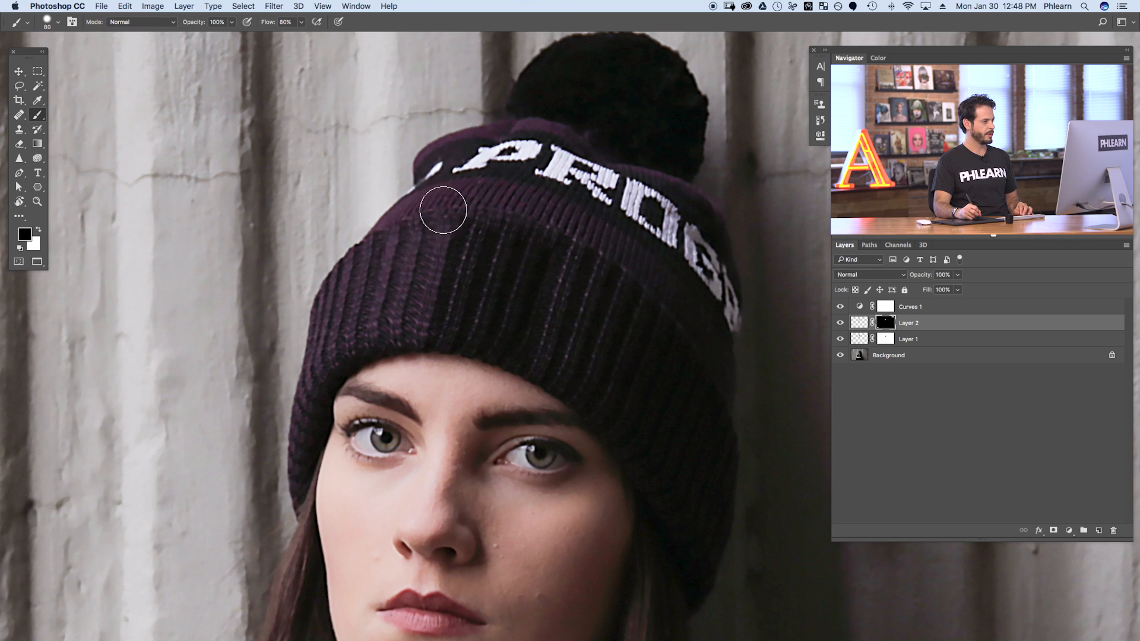
click(839, 323)
click(840, 323)
click(840, 322)
click(839, 323)
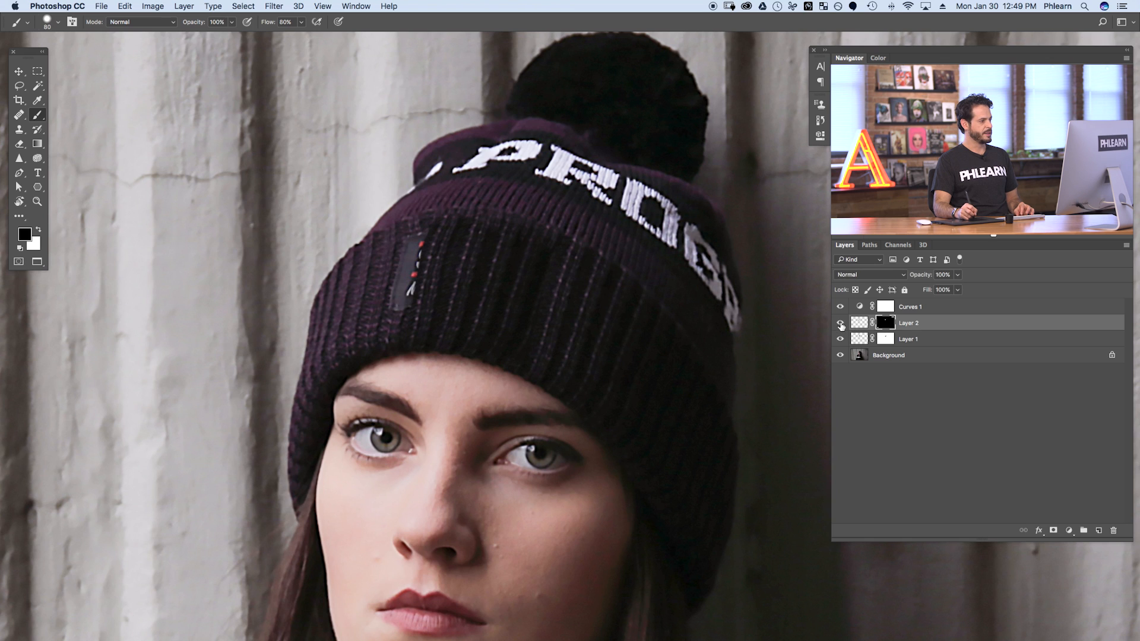
Check the logo coverage by comparing the hat with Layer 1 hidden and shown
drag(511, 374, 493, 373)
click(840, 338)
click(840, 338)
click(840, 338)
click(840, 339)
click(839, 339)
click(840, 339)
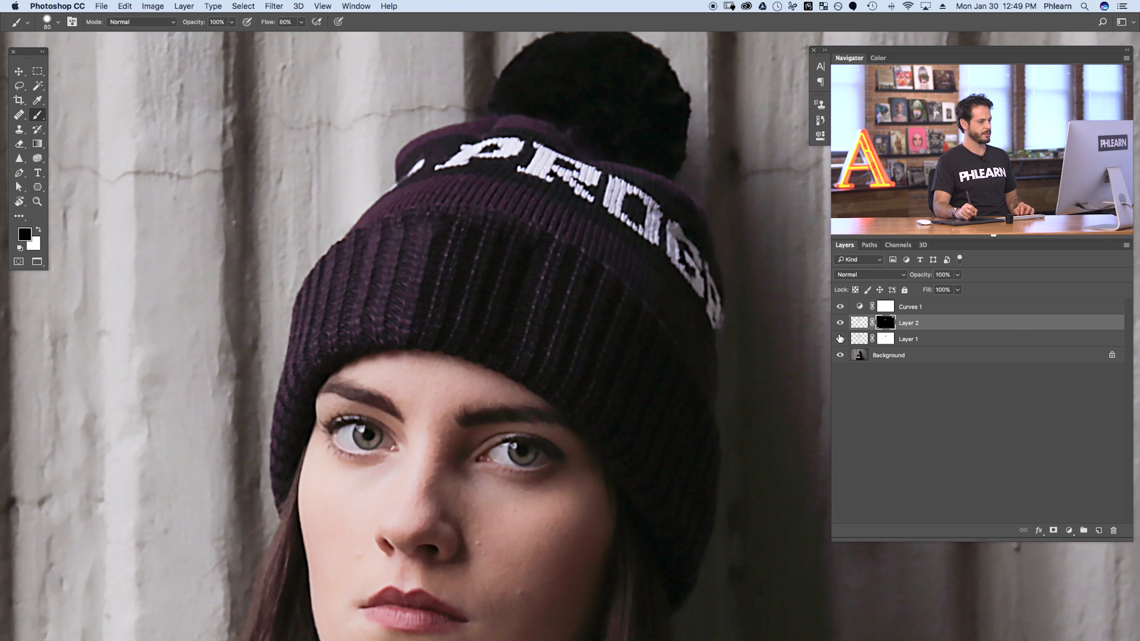
Check the Layer 2 patch by comparing the hat with that layer hidden and shown
click(840, 325)
click(840, 325)
click(840, 325)
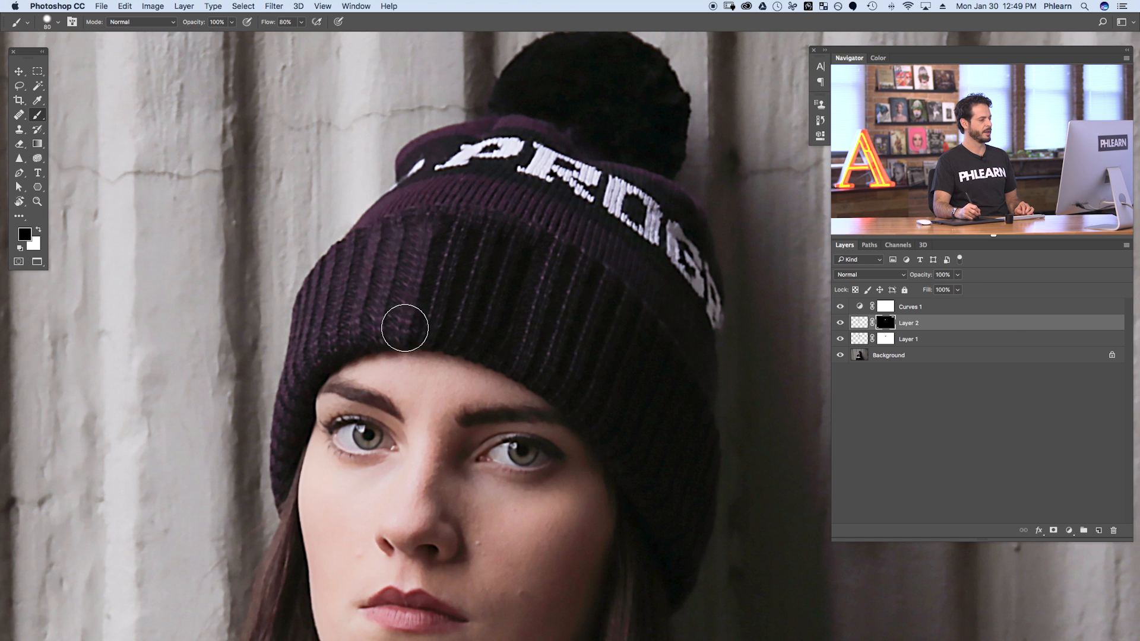
click(840, 323)
click(840, 323)
click(840, 323)
click(840, 323)
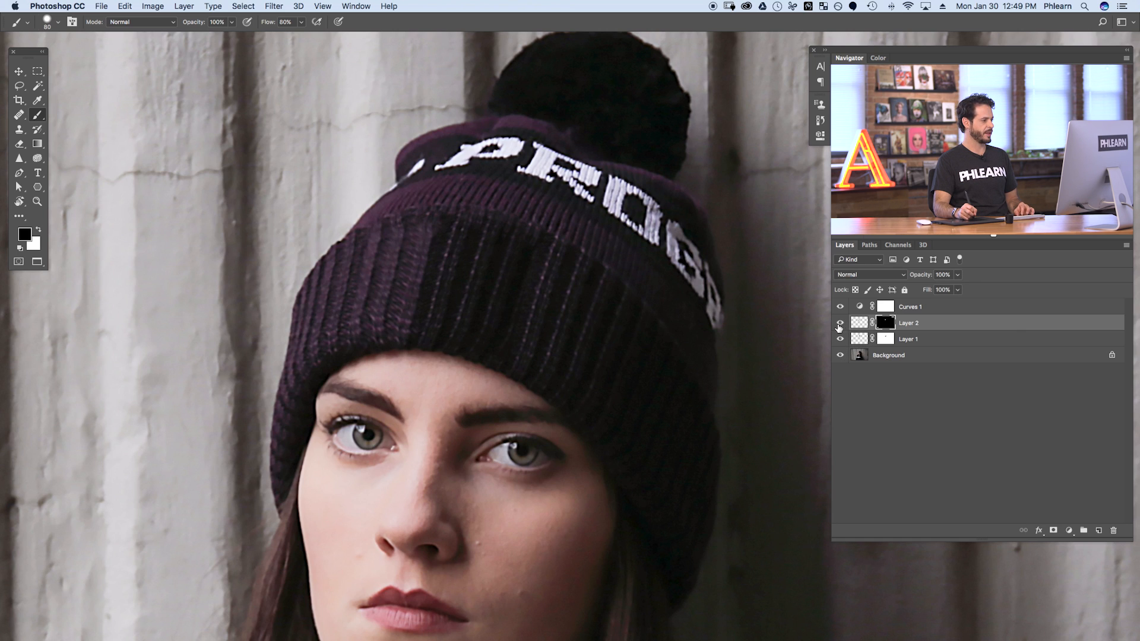
Free-transform the Layer 2 patch to 83.77% width and 101.61% height, and compare the hat with the layer hidden and shown
key(super+t)
drag(457, 294, 433, 291)
drag(368, 166, 368, 162)
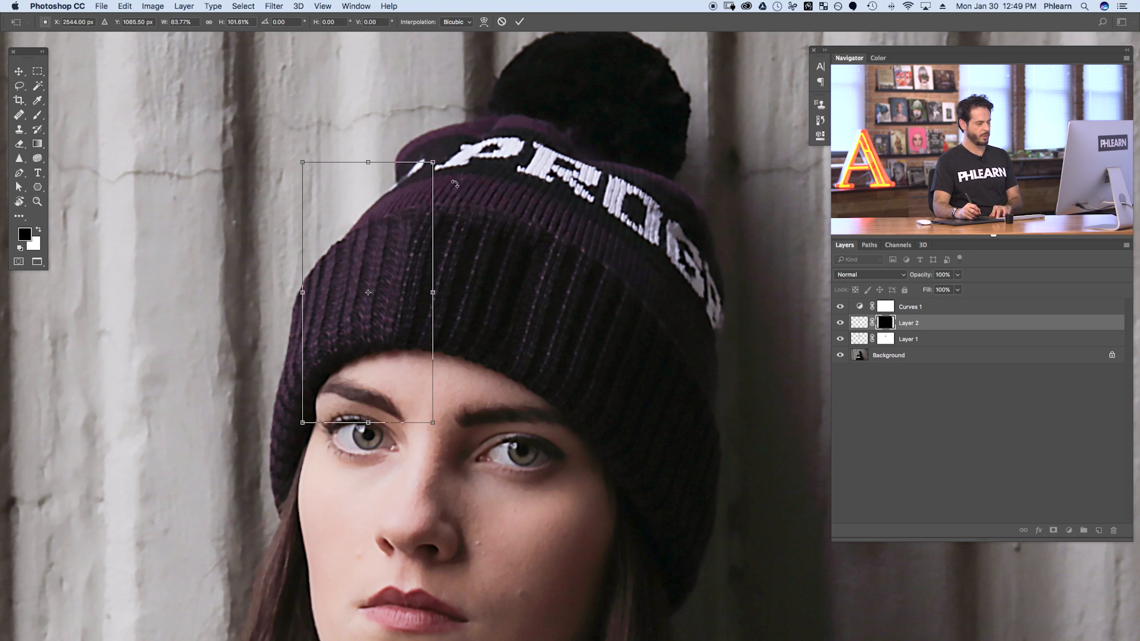
key(Return)
key(b)
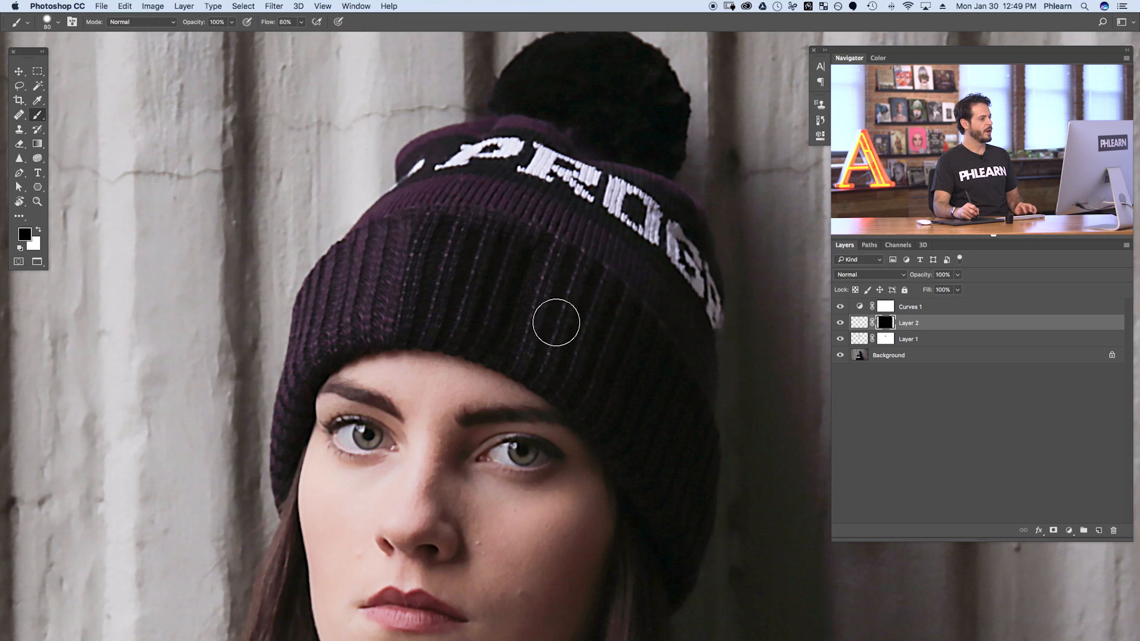
click(840, 323)
click(840, 323)
click(840, 323)
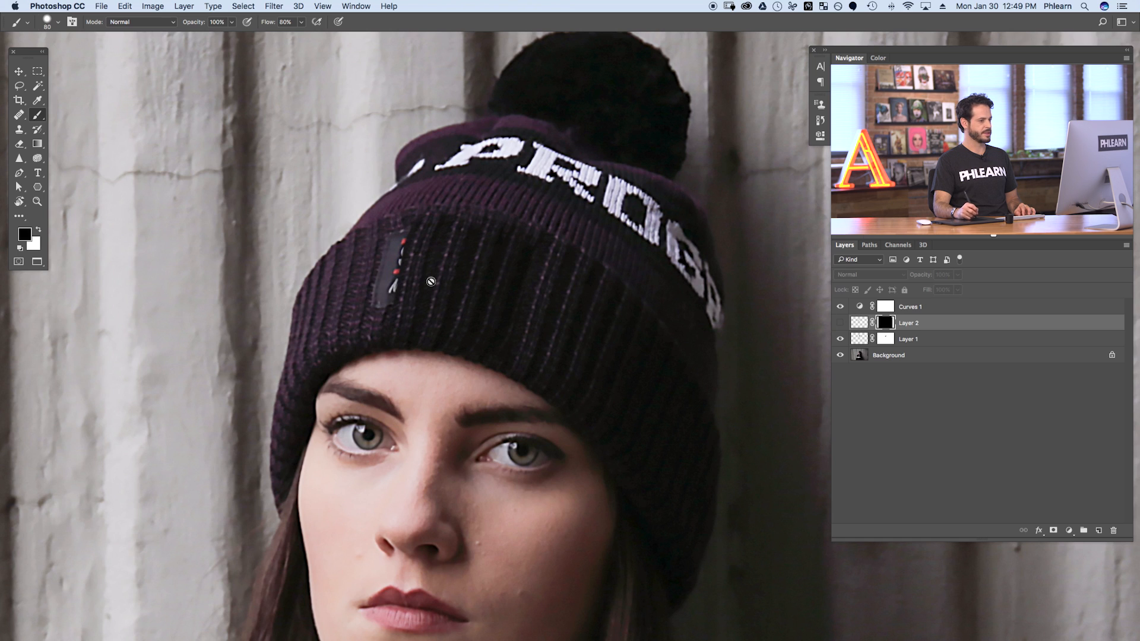
click(840, 323)
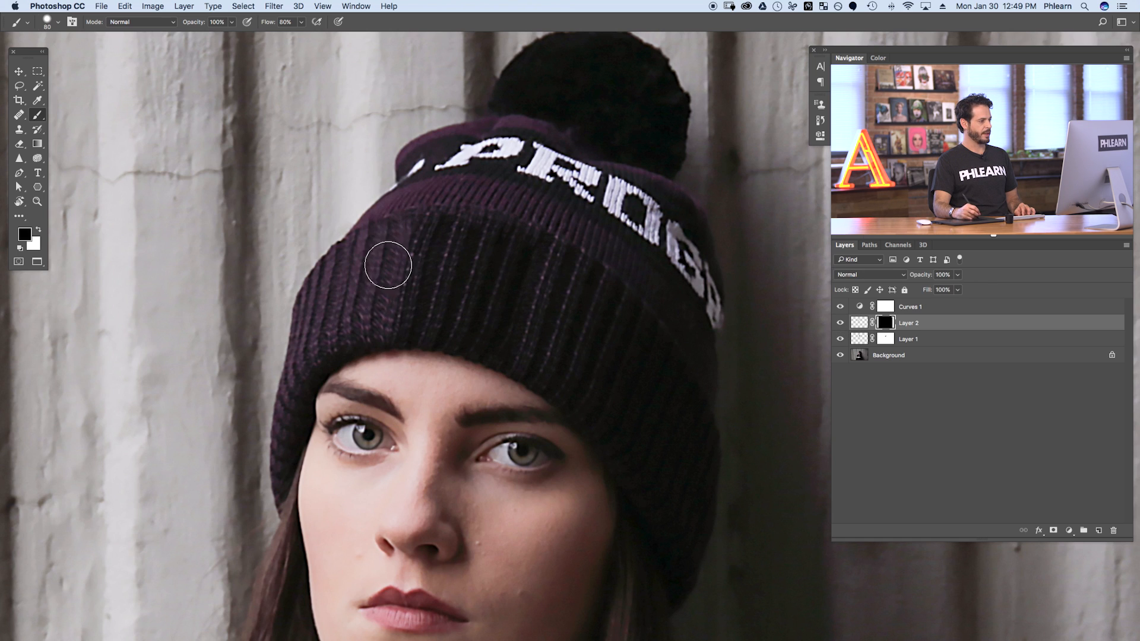
Add a Hue/Saturation adjustment layer directly above Layer 2 and lower its lightness to -45
drag(517, 372, 547, 387)
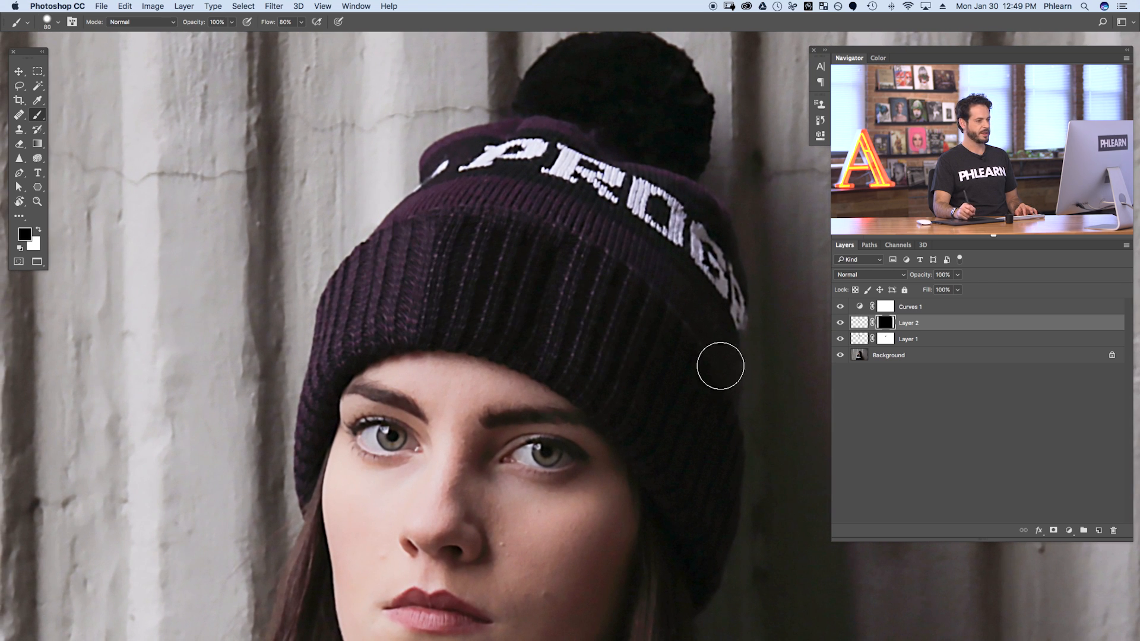
click(1069, 531)
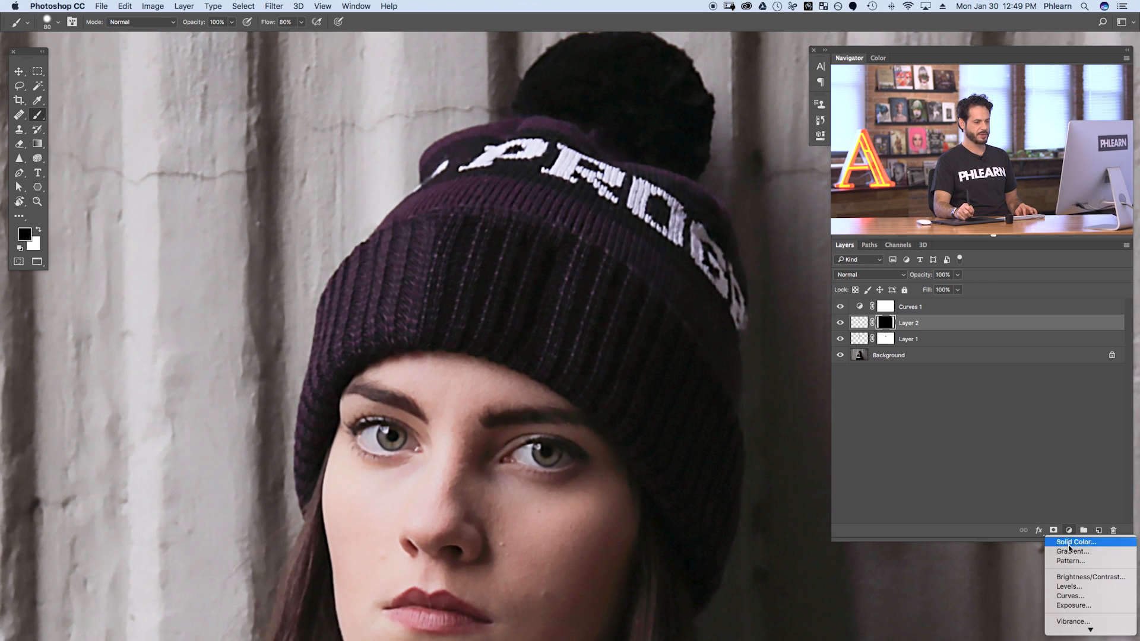
mouse_move(1079, 628)
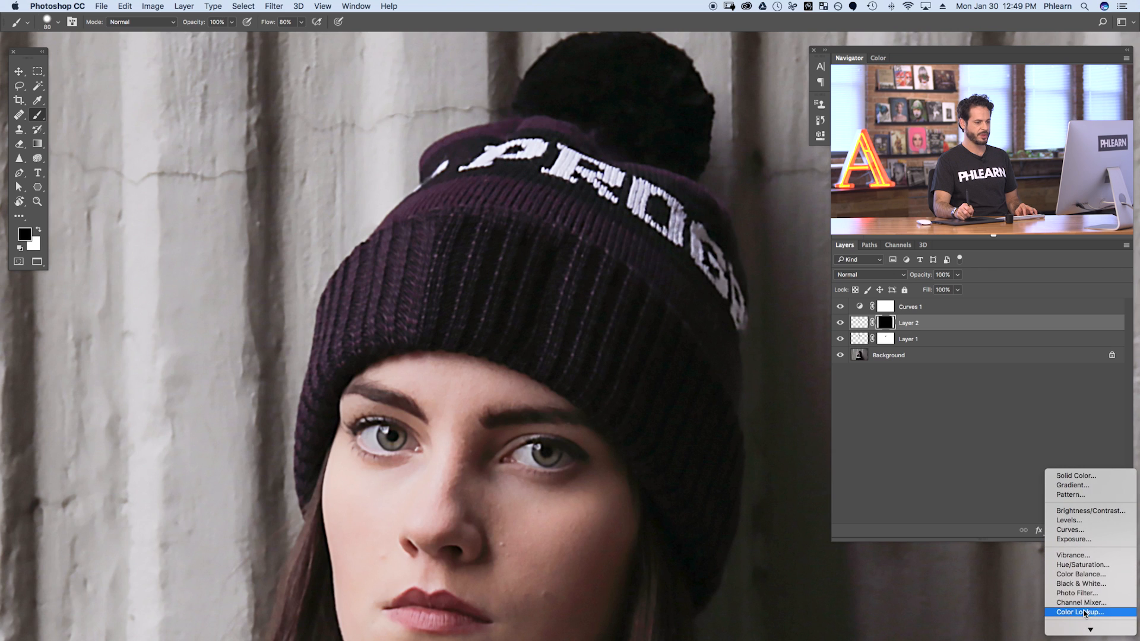
click(1094, 564)
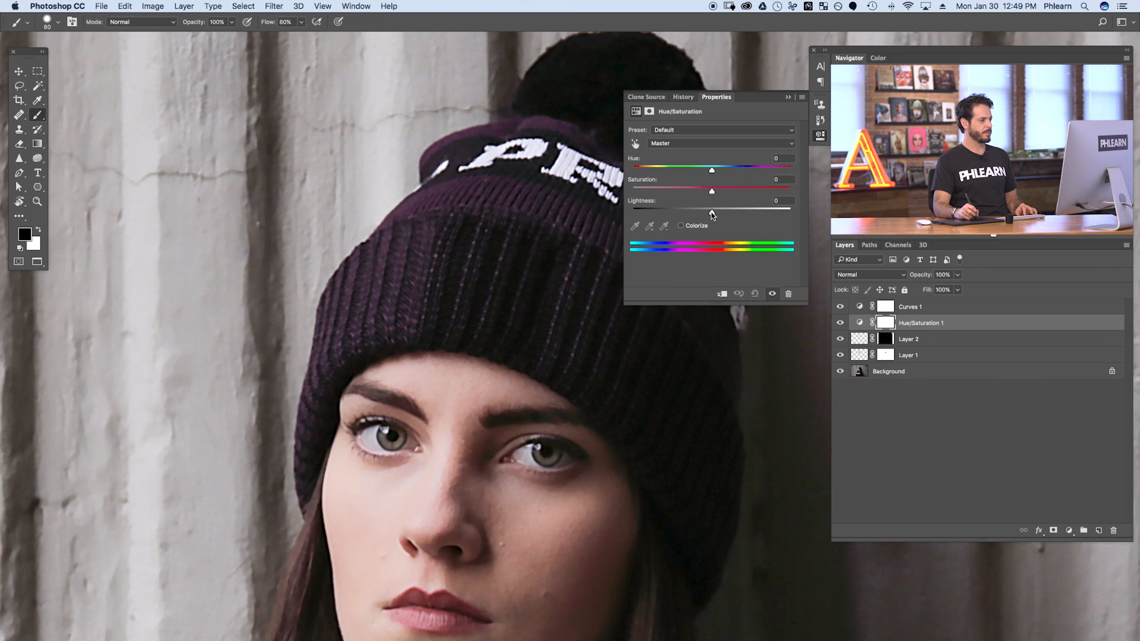
drag(698, 211, 661, 211)
drag(676, 288, 677, 212)
Compare the image with the Hue/Saturation adjustment and Layer 2 hidden and shown to judge what the darkening affects
click(841, 323)
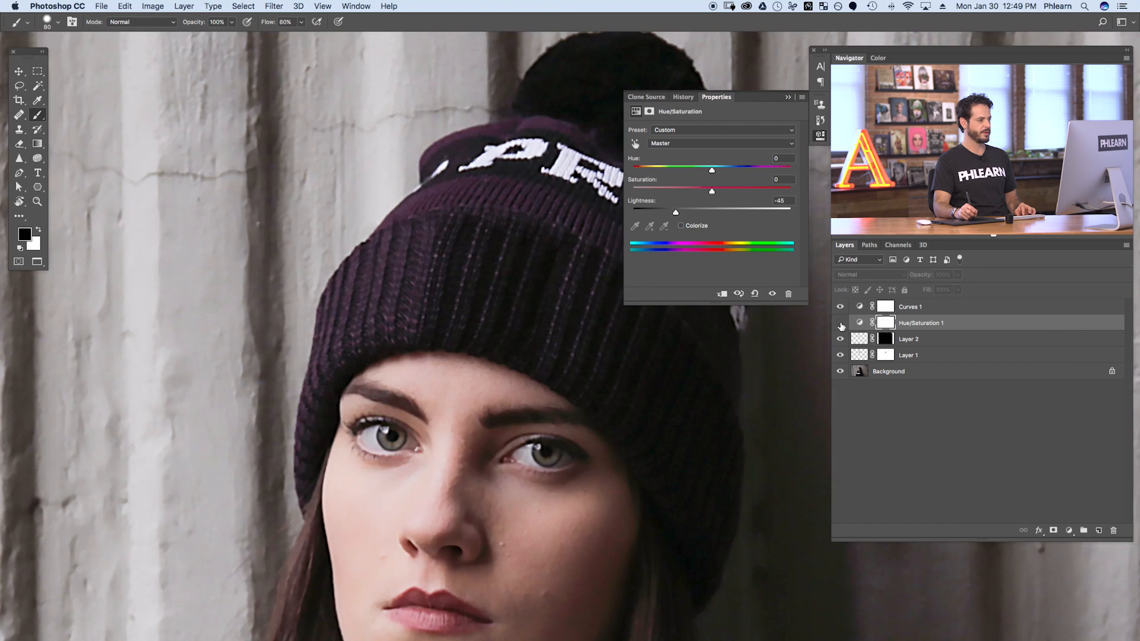
click(840, 323)
click(839, 323)
click(840, 323)
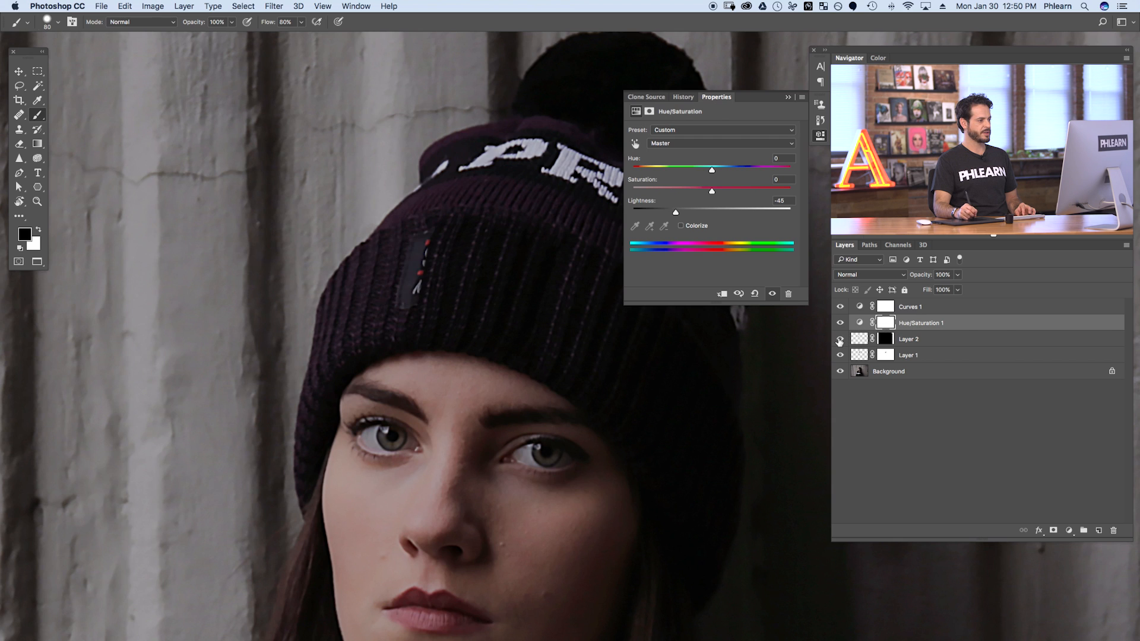
click(840, 323)
click(840, 339)
click(840, 339)
click(839, 339)
click(840, 339)
click(840, 339)
click(839, 339)
click(840, 339)
click(840, 323)
click(840, 339)
Clip the Hue/Saturation 1 adjustment to Layer 2, compare it hidden and shown, and reduce its saturation to -21
right_click(968, 326)
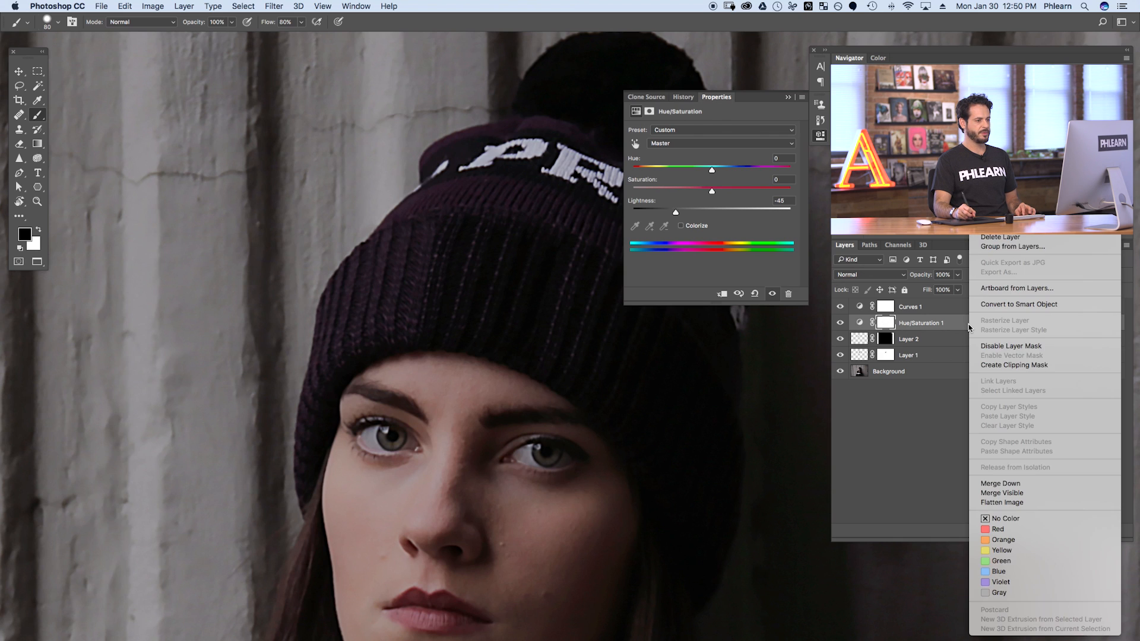
click(1002, 364)
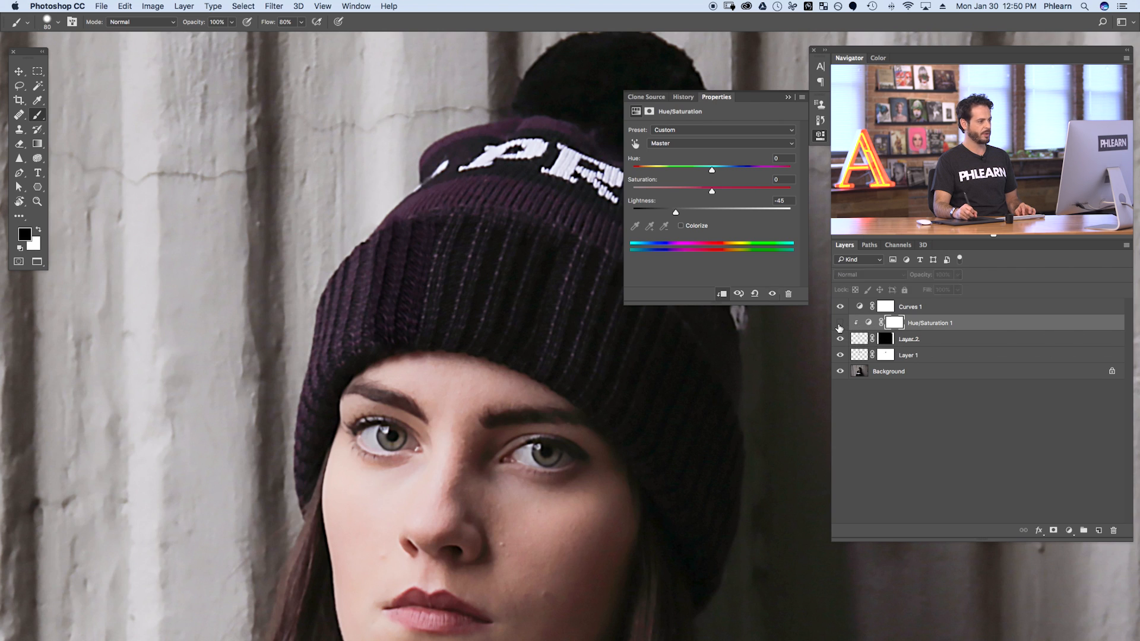
click(837, 329)
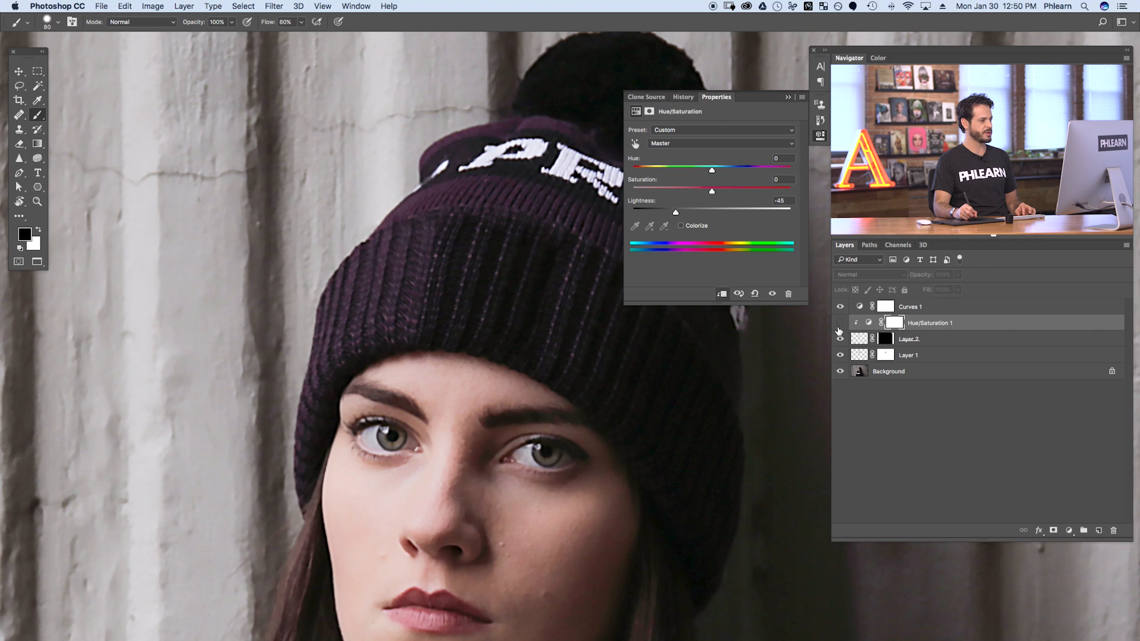
click(838, 328)
click(837, 328)
click(838, 329)
click(837, 328)
click(838, 328)
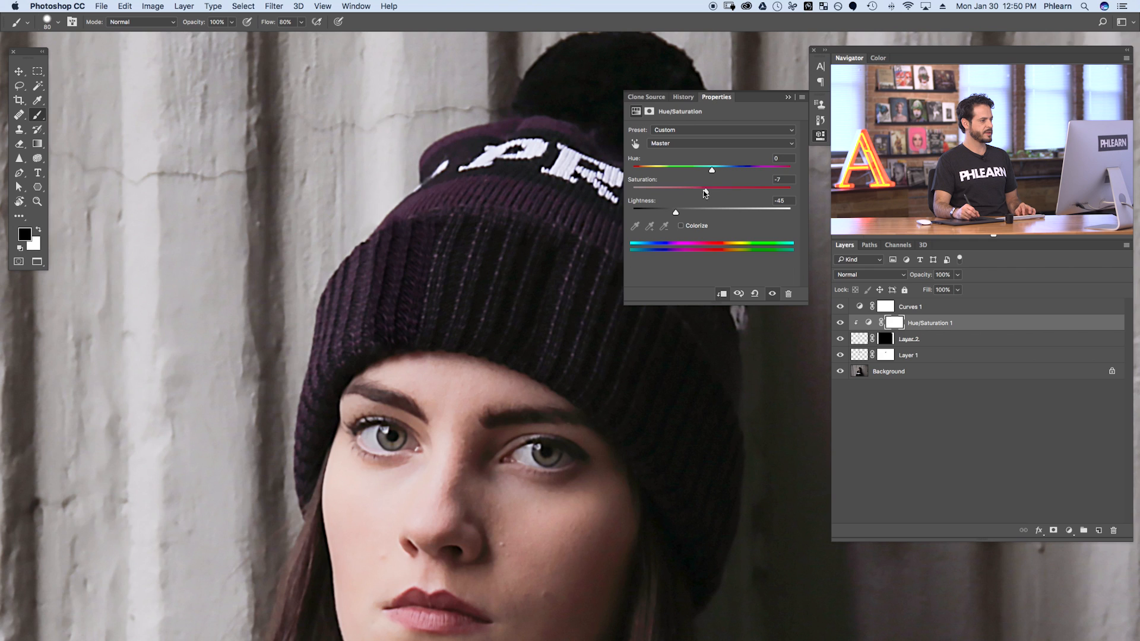
drag(701, 194, 696, 193)
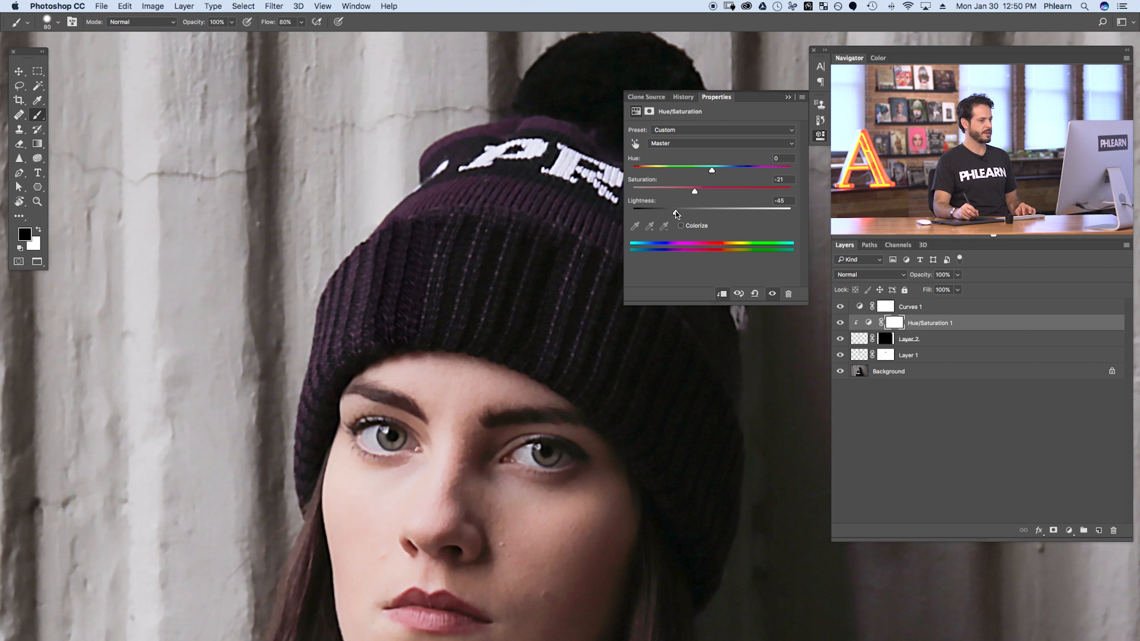
Paint black on the Hue/Saturation 1 mask over the outer side of the Layer 2 patch and compare the adjustment hidden and shown
click(895, 324)
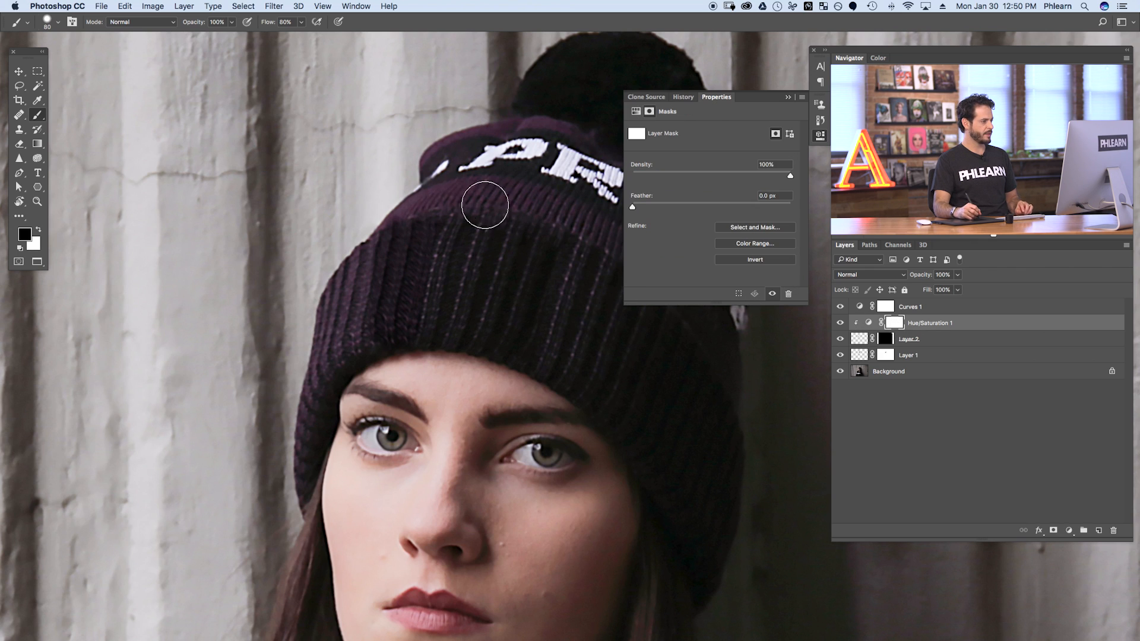
drag(362, 259, 381, 255)
drag(371, 337, 402, 210)
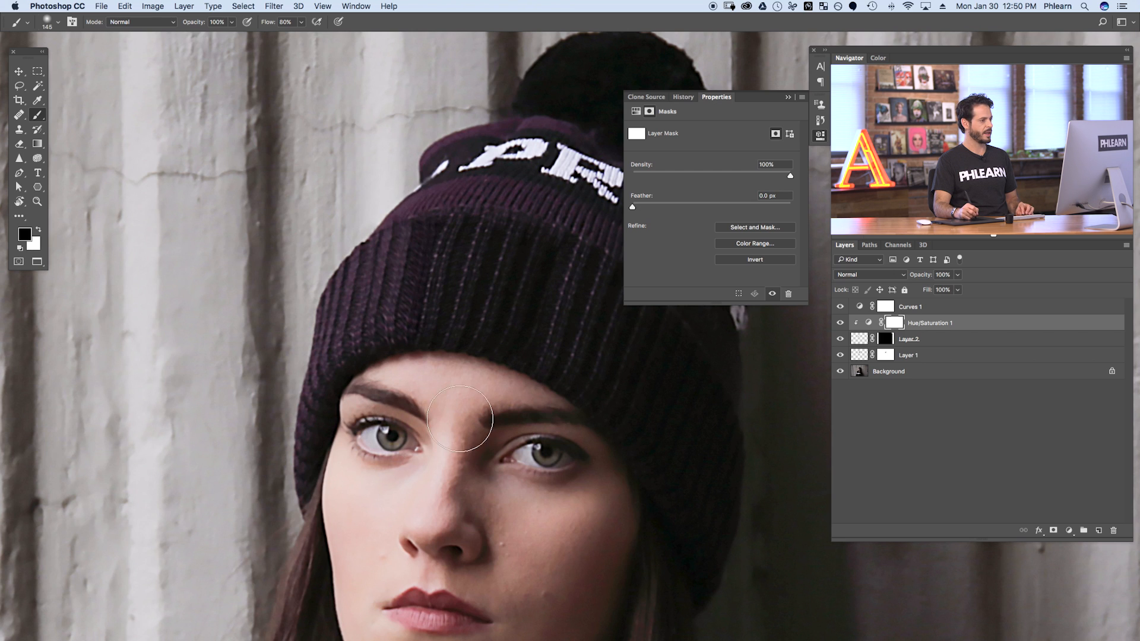
click(839, 323)
click(840, 323)
click(840, 323)
click(839, 323)
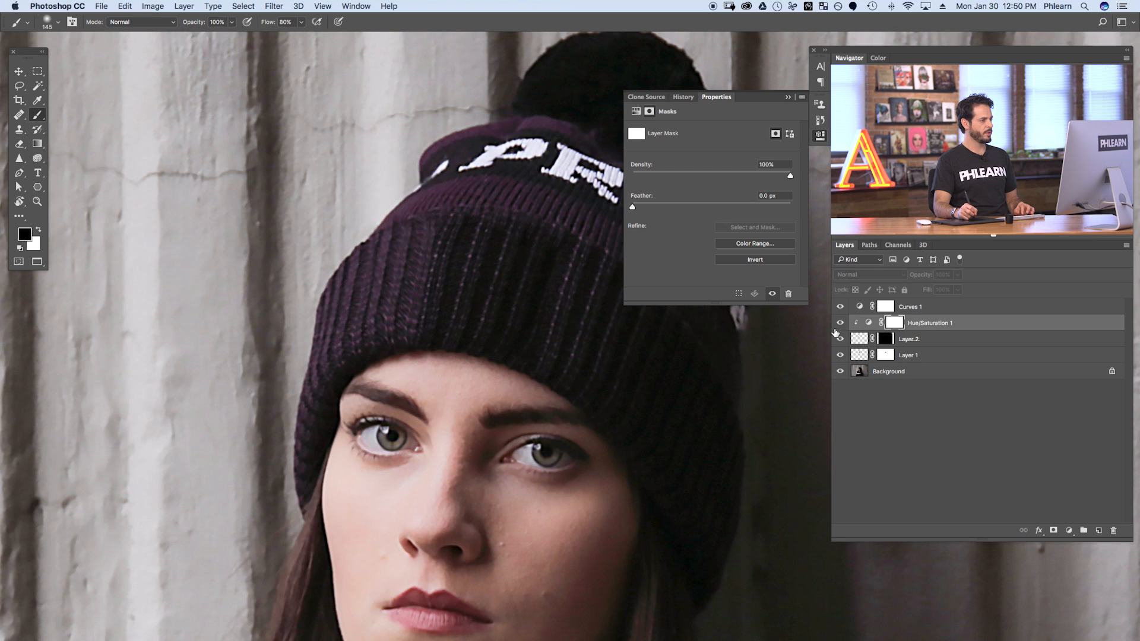
Mask out more of the Hue/Saturation 1 darkening on the patch's outer ribs and recheck the hat with and without it
key(x)
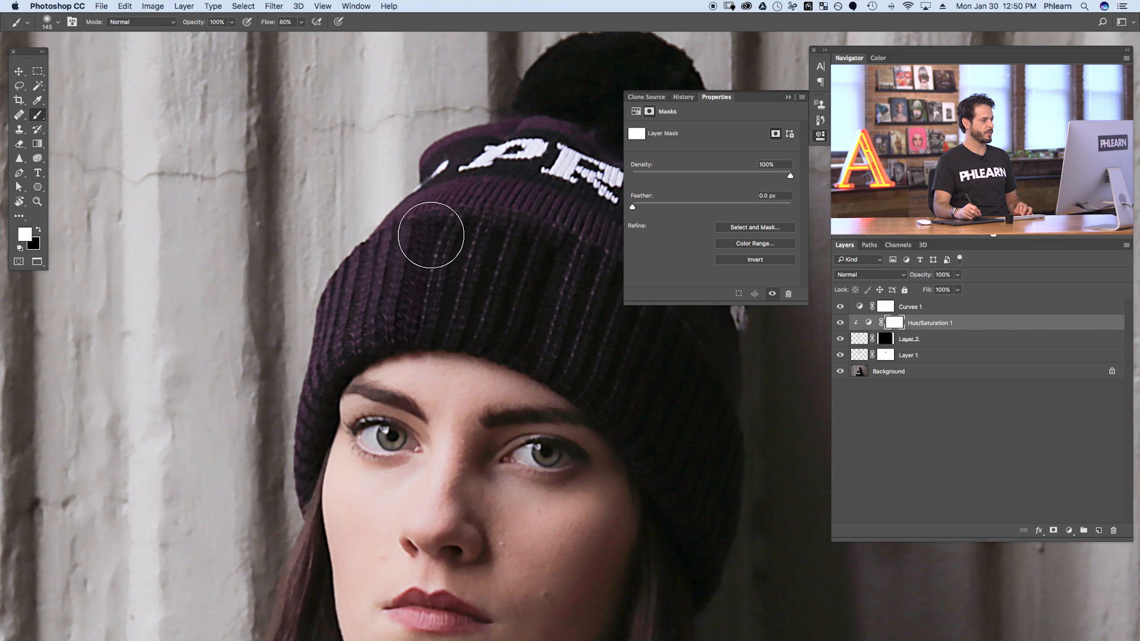
key(x)
mouse_move(354, 325)
mouse_down()
mouse_move(348, 275)
mouse_move(381, 252)
mouse_up()
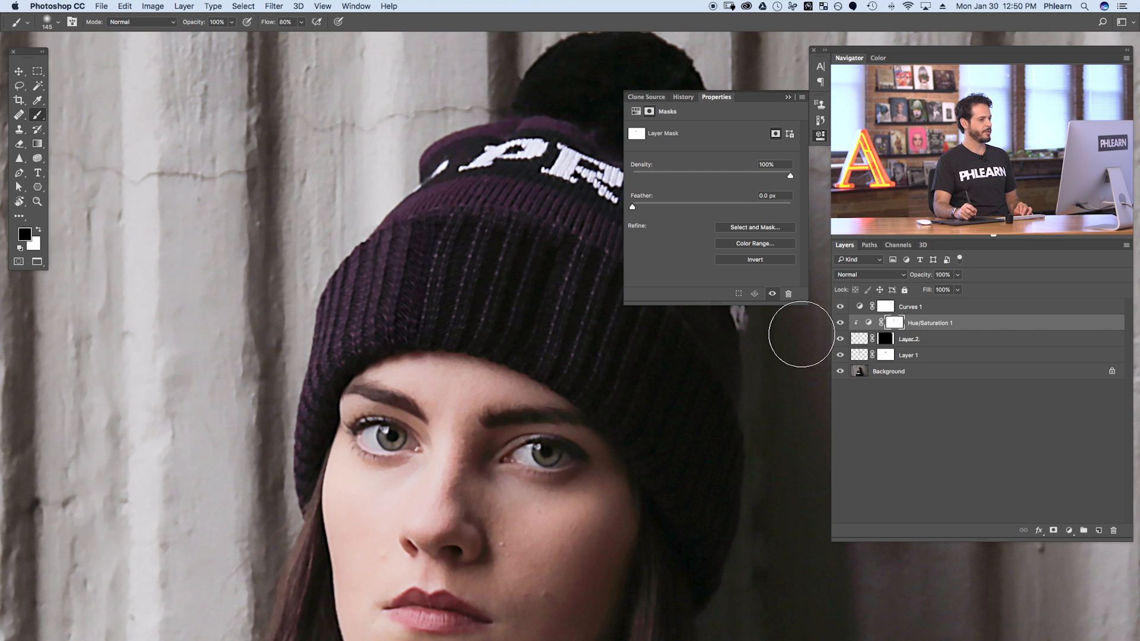
click(840, 323)
click(840, 323)
click(841, 323)
click(840, 323)
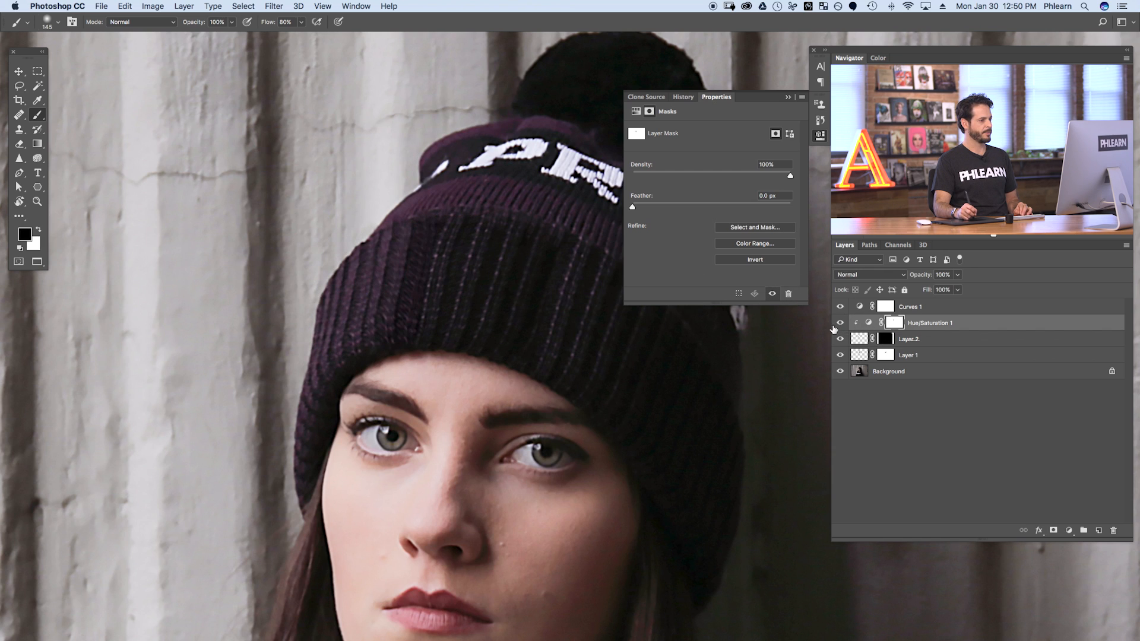
Examine the patch blend by hiding and showing Hue/Saturation 1 and Layer 2
click(841, 324)
click(841, 324)
click(840, 338)
click(840, 339)
click(840, 339)
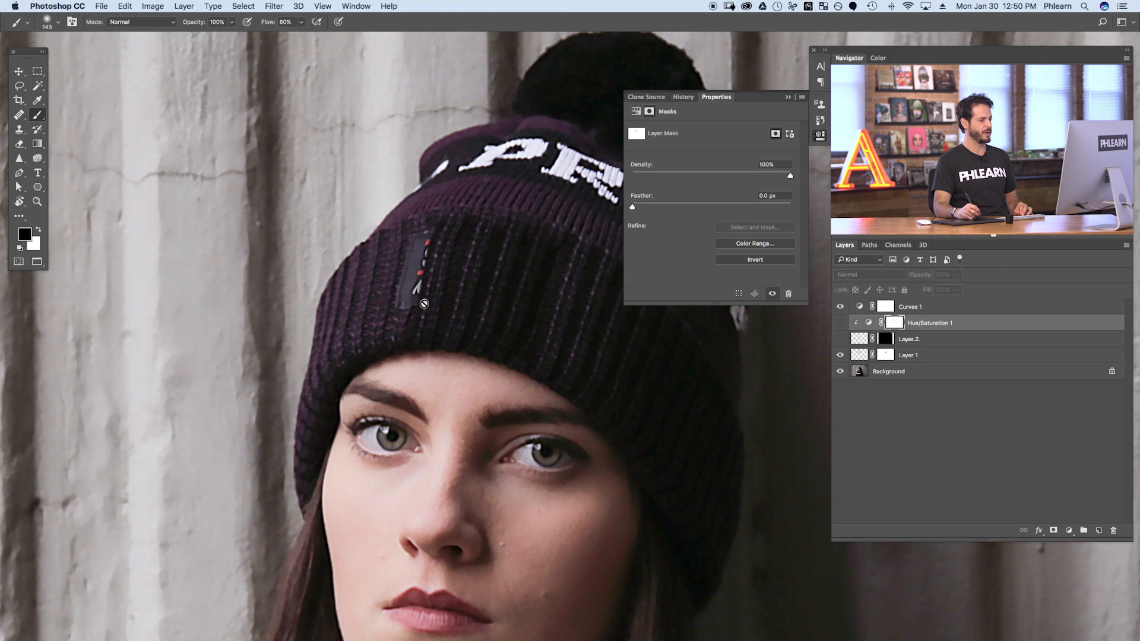
click(840, 339)
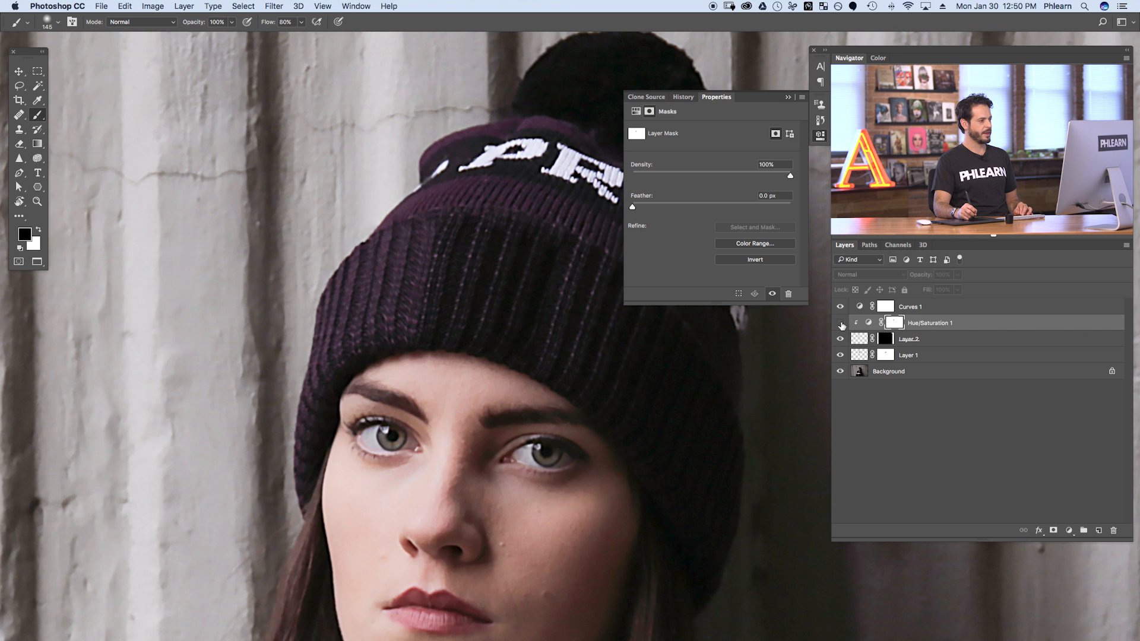
click(840, 323)
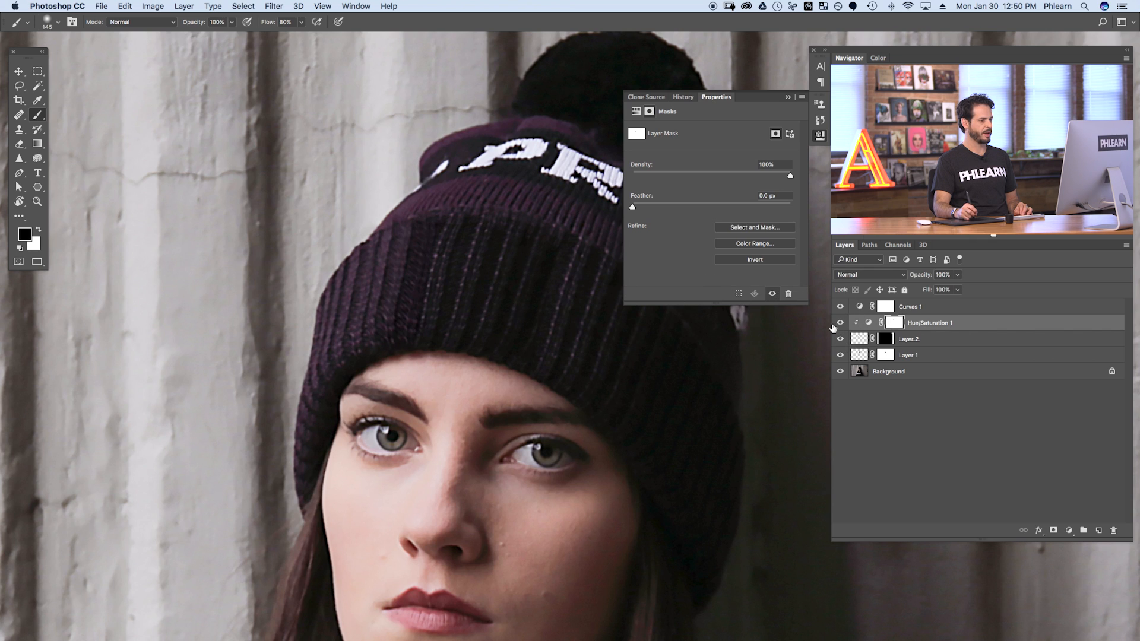
click(840, 325)
click(840, 324)
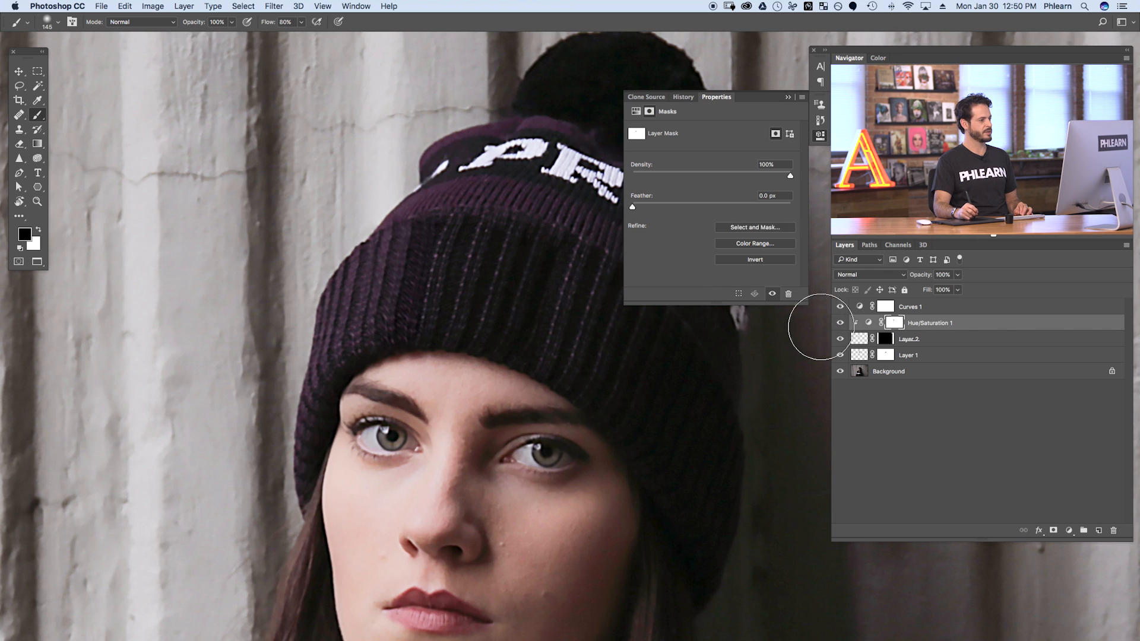
Compare the hat with Layer 1 hidden and shown to judge its color match with the surrounding ribs
click(841, 355)
click(840, 355)
click(840, 355)
click(841, 355)
click(840, 355)
click(841, 355)
Add a second Hue/Saturation adjustment above Layer 1, clip it to that layer, and compare the hat with Layer 1 hidden and shown
click(859, 355)
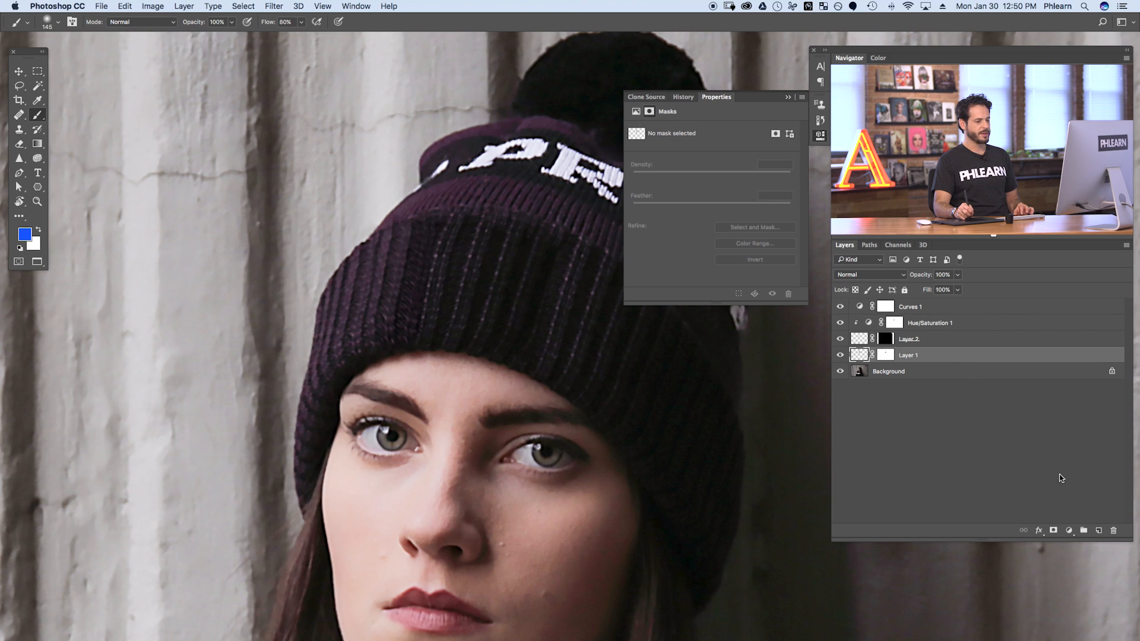
click(1071, 532)
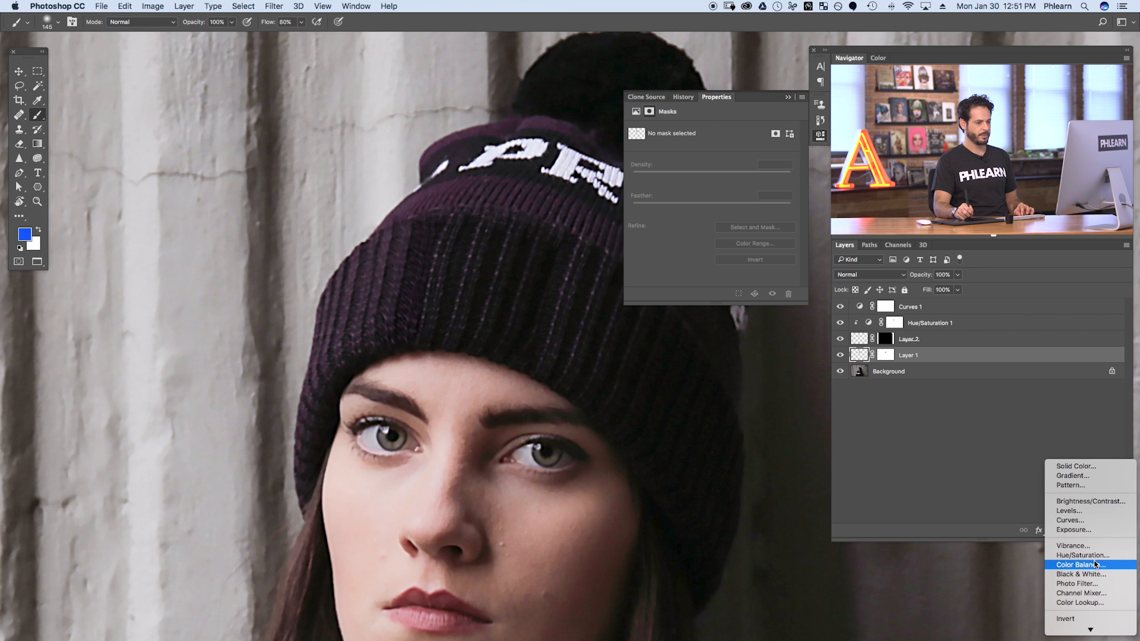
click(1085, 555)
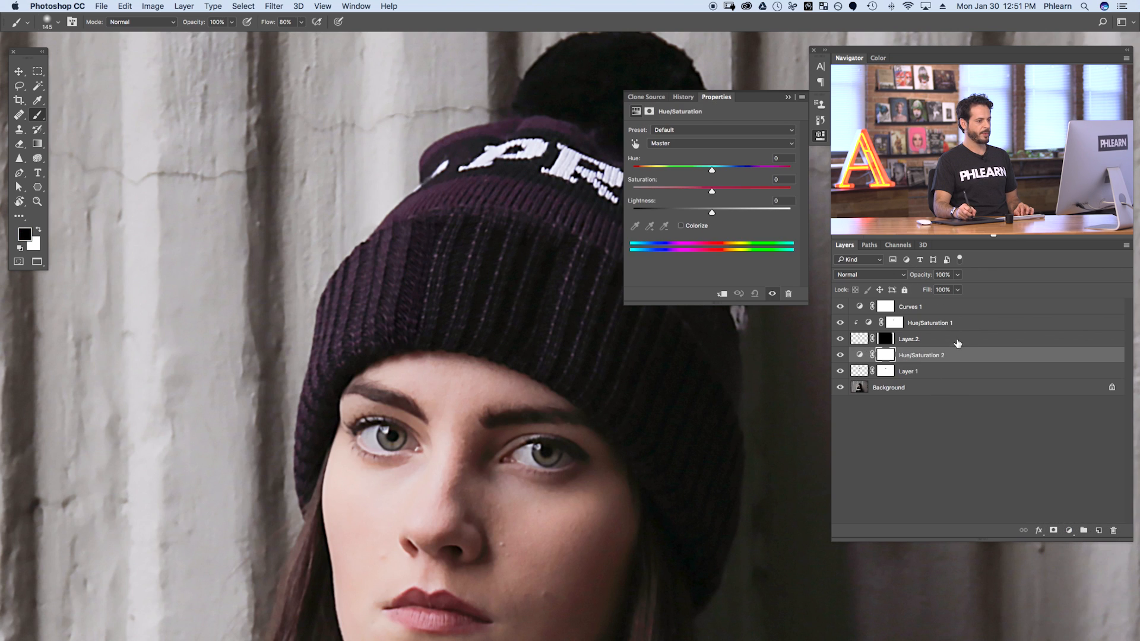
right_click(960, 359)
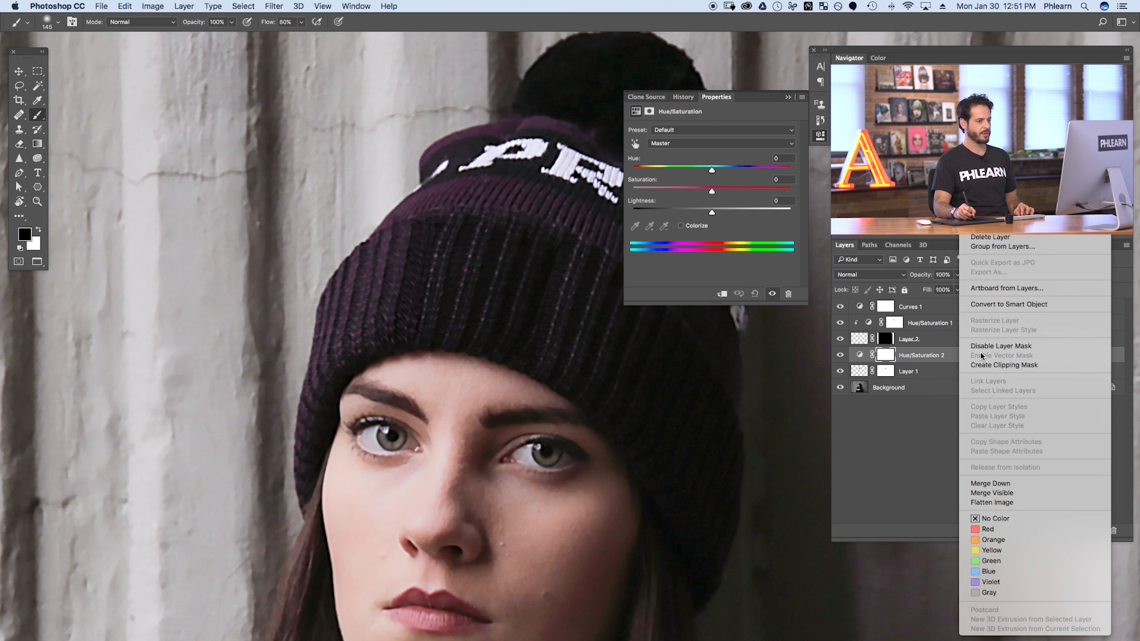
click(983, 364)
click(839, 371)
click(839, 372)
click(839, 371)
click(840, 372)
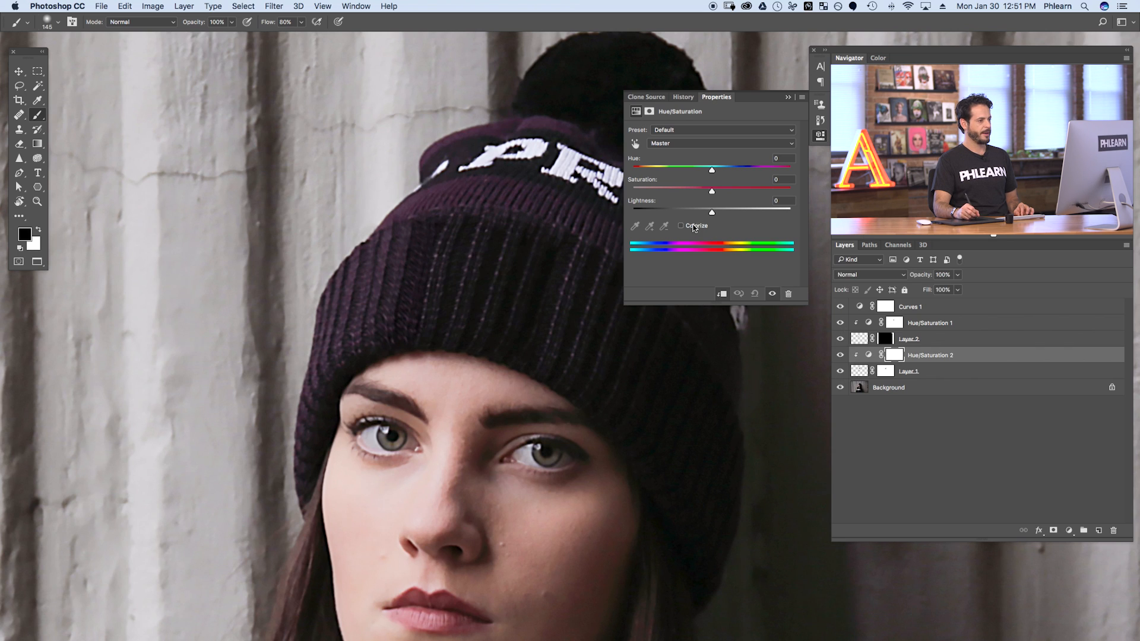
Colorize Layer 1 through Hue/Saturation 2 with hue 260 and saturation 16, keeping lightness at 0
click(689, 228)
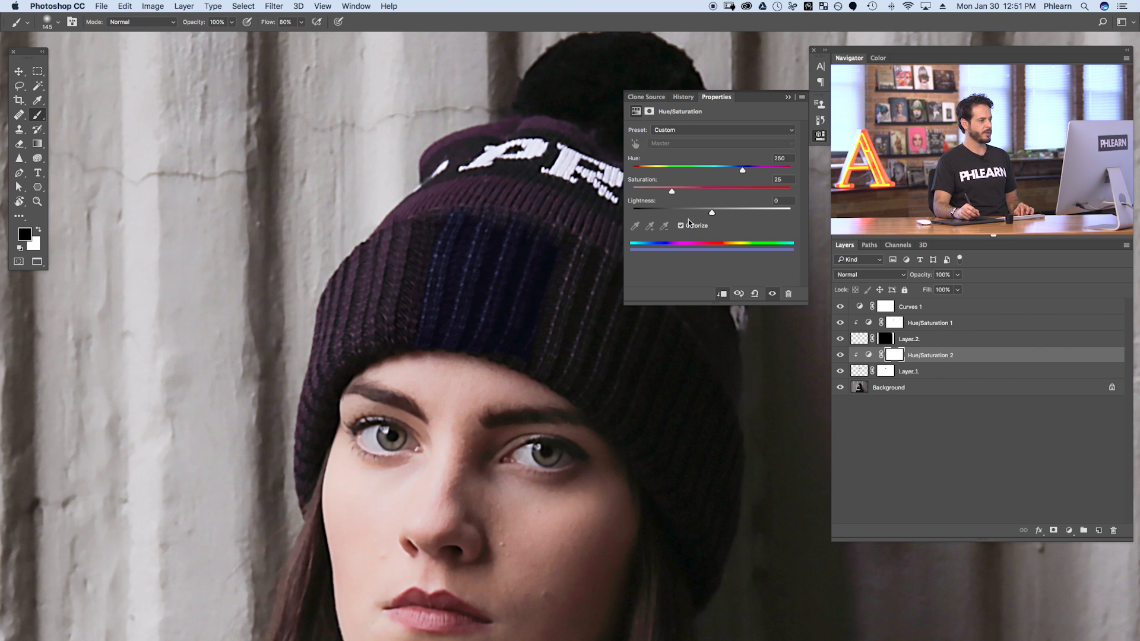
drag(713, 213, 711, 210)
click(712, 213)
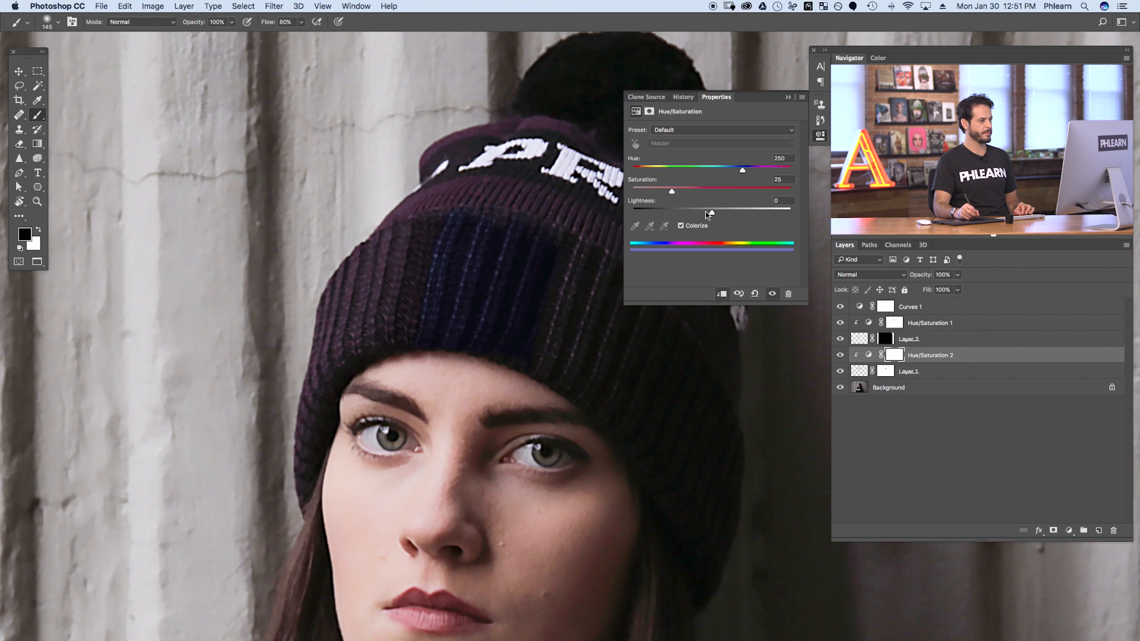
drag(671, 191, 658, 190)
mouse_move(743, 171)
mouse_down()
mouse_move(763, 171)
mouse_move(746, 170)
mouse_up()
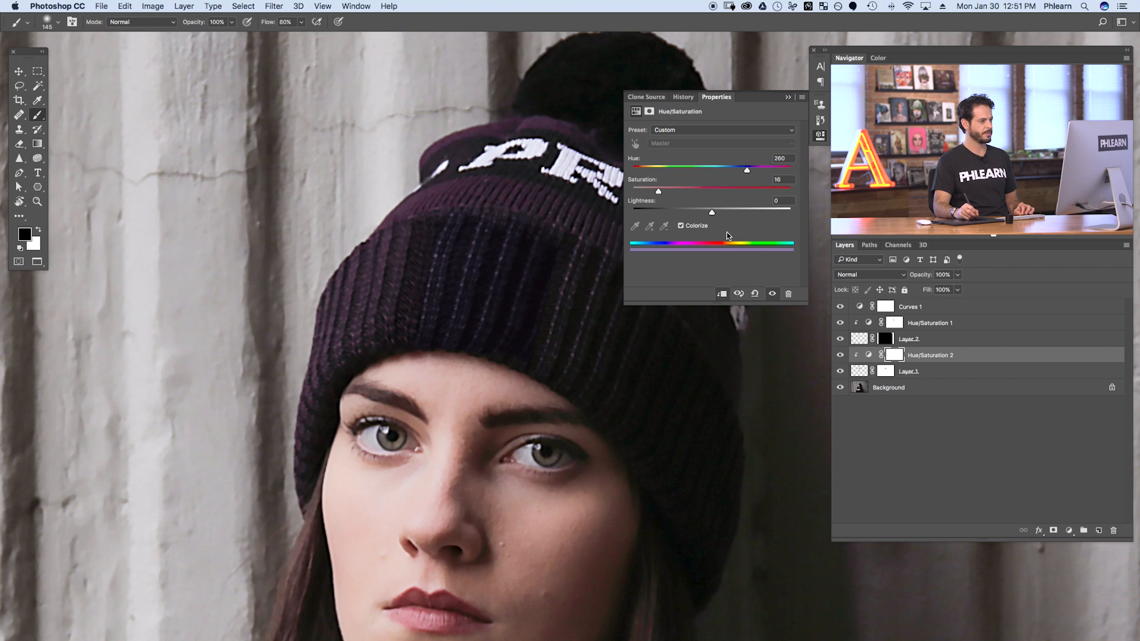
Compare the patched ribs with Colorize turned off and on in Hue/Saturation 2, leaving it on
click(682, 226)
click(682, 225)
click(682, 225)
click(682, 226)
Lower the saturation of Hue/Saturation 2 to 5, comparing the hat with the adjustment hidden and shown
drag(653, 189, 650, 189)
click(839, 356)
click(840, 355)
click(840, 356)
click(840, 356)
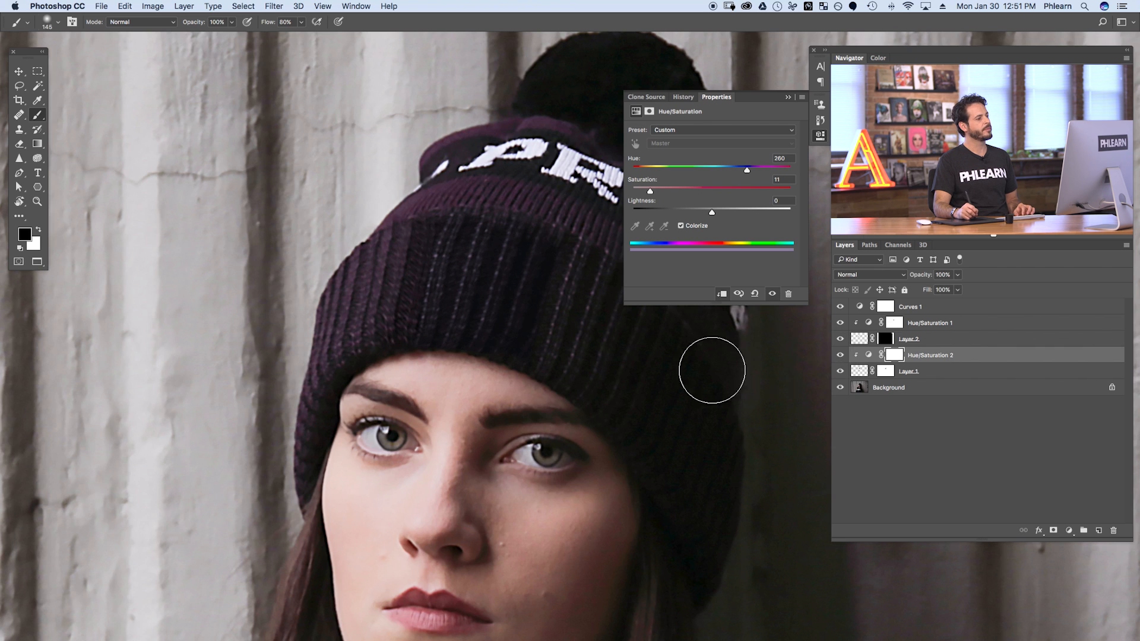
drag(672, 395, 609, 412)
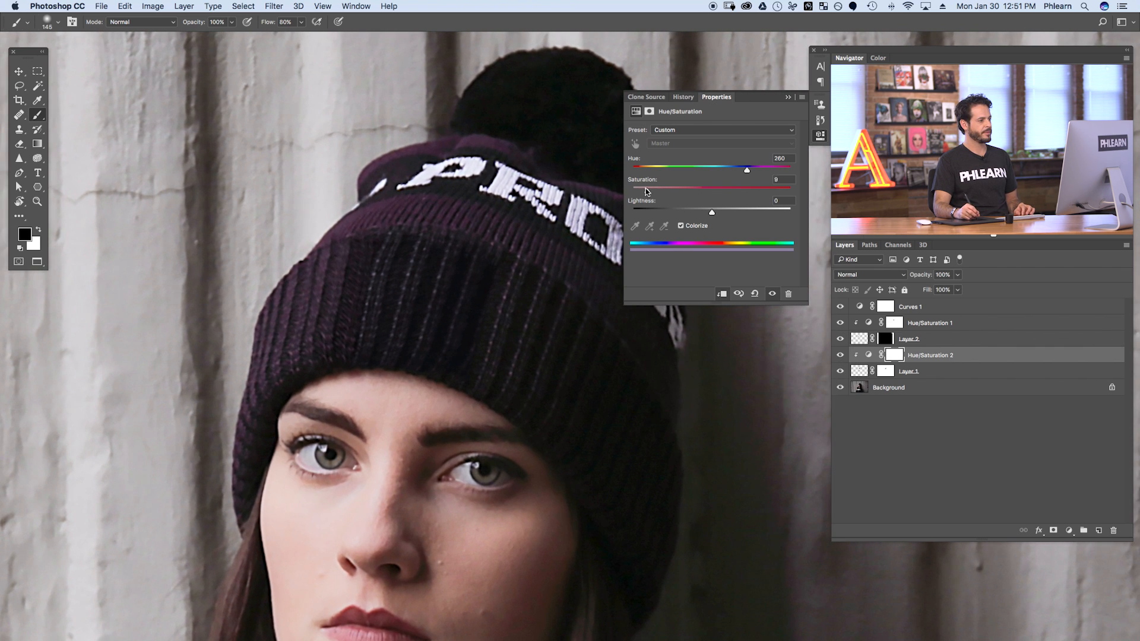
click(840, 355)
click(840, 355)
click(840, 355)
click(840, 355)
click(840, 355)
click(840, 355)
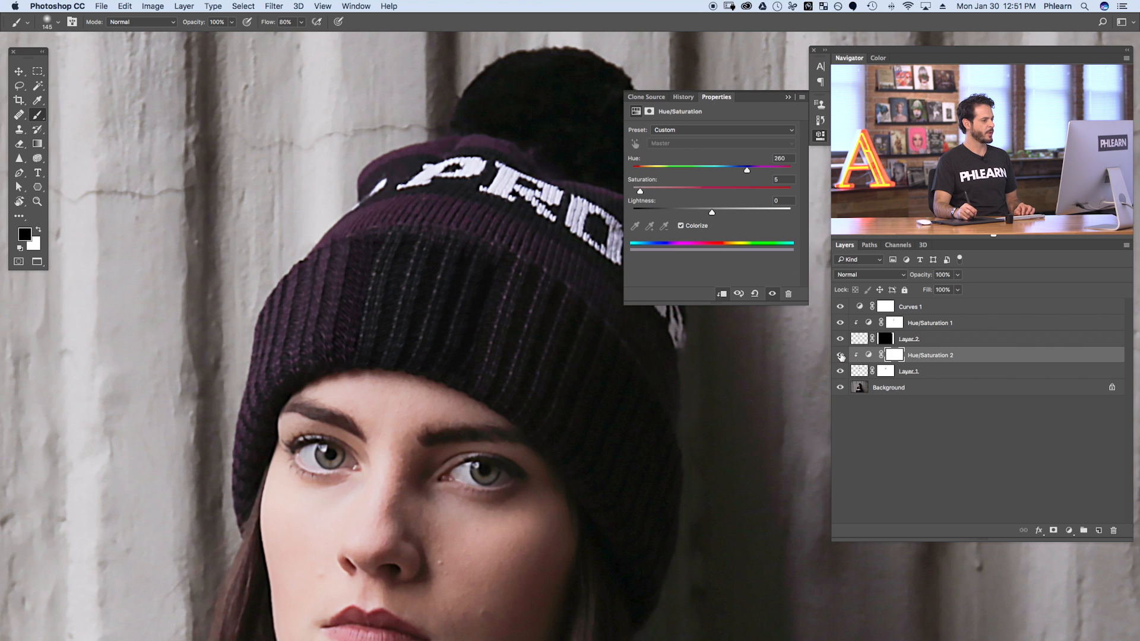
Hide the Curves 1 layer and compare the hat with Layer 2 hidden and shown
click(840, 306)
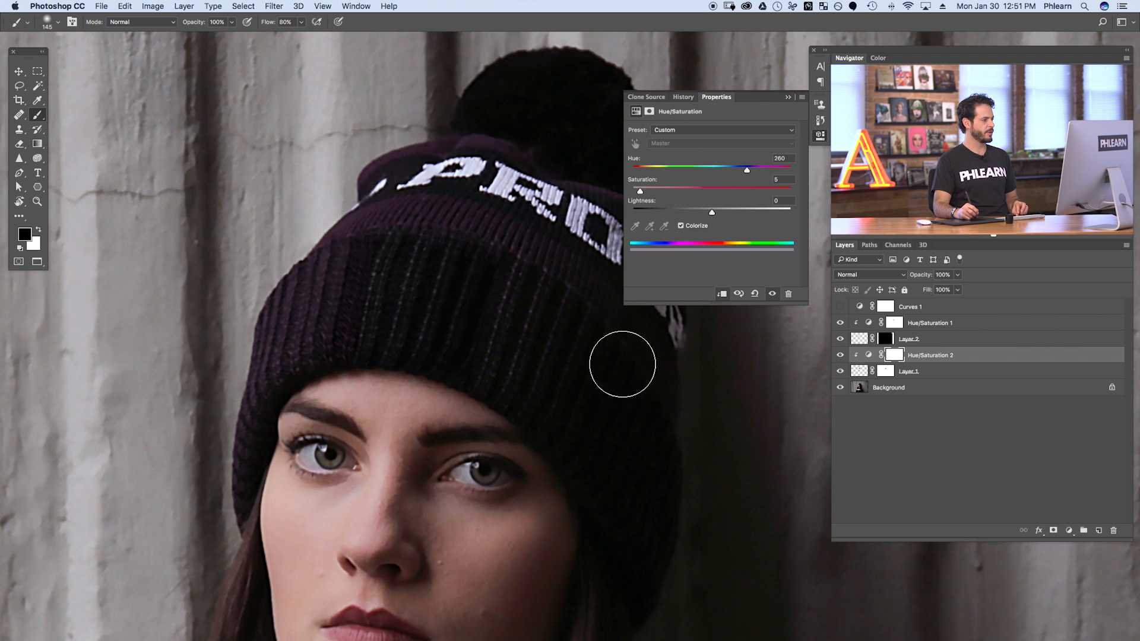
scroll(629, 380, down, 3)
drag(614, 400, 607, 399)
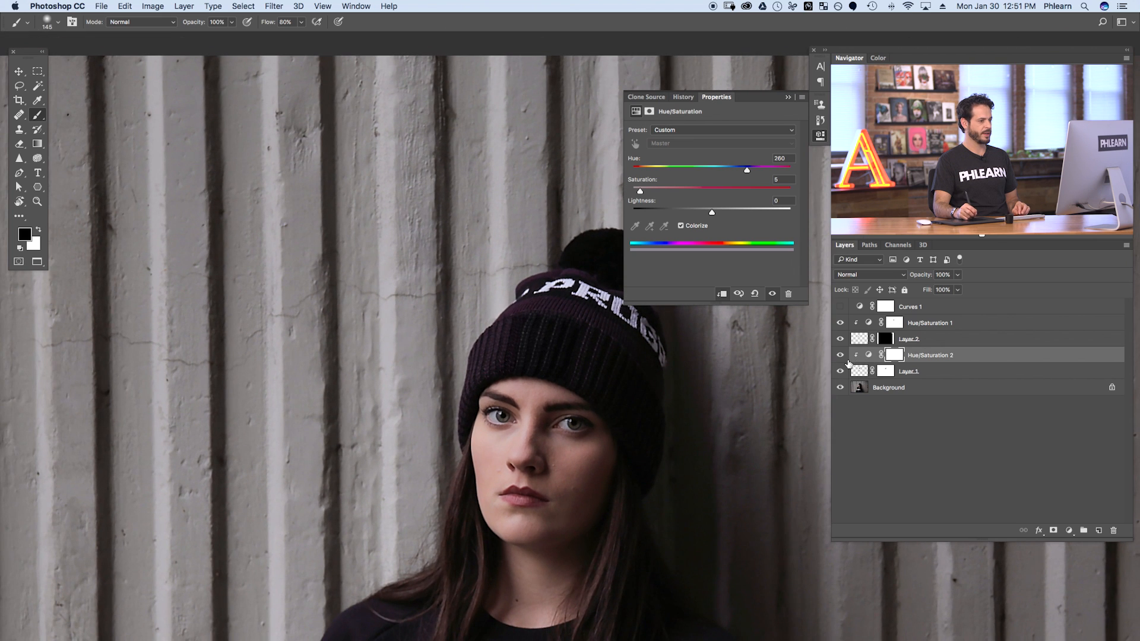
click(840, 339)
click(840, 339)
click(840, 339)
click(840, 339)
click(840, 339)
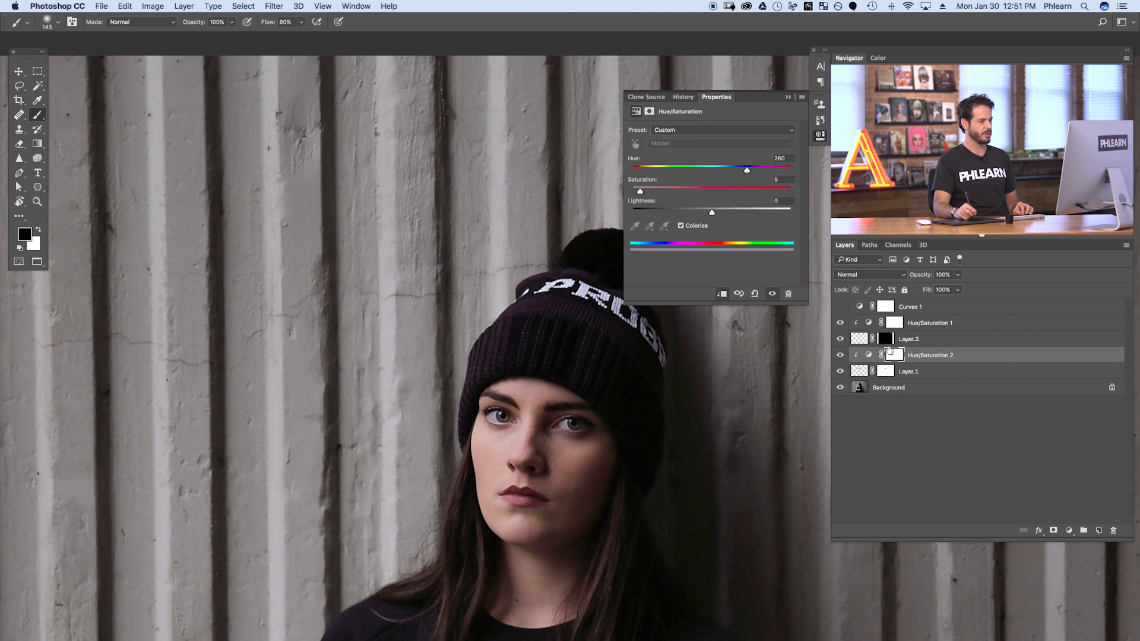
Group Layer 1, Layer 2 and their Hue/Saturation adjustments, and compare the hat with the group hidden and shown
shift+click(930, 323)
shift+click(929, 371)
key(super+g)
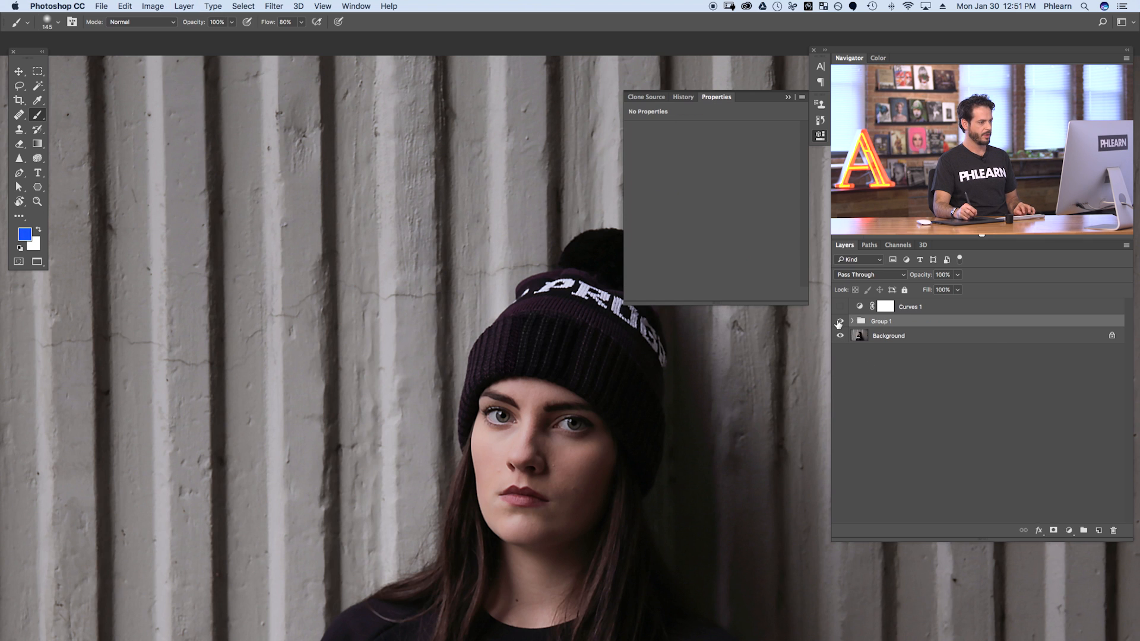
click(840, 321)
click(841, 321)
click(840, 321)
click(840, 321)
click(840, 321)
click(840, 321)
mouse_move(618, 351)
mouse_down()
mouse_move(641, 340)
mouse_move(614, 344)
mouse_up()
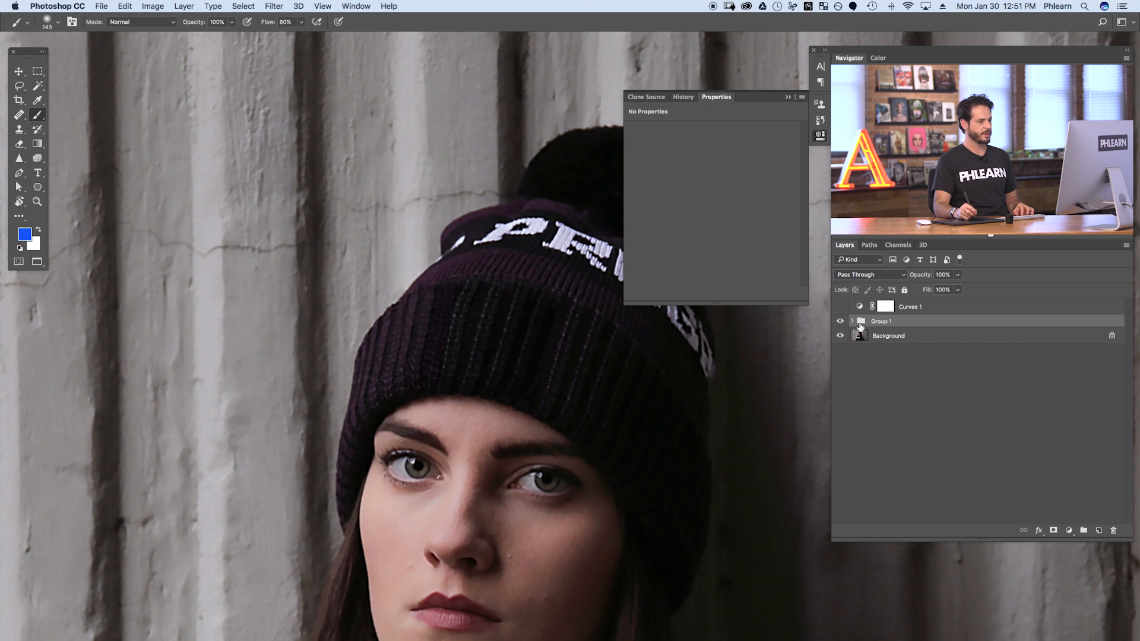
Add a Curves adjustment above Hue/Saturation 1 inside Group 1, raise its midtones, and invert its mask to black
click(851, 321)
click(953, 337)
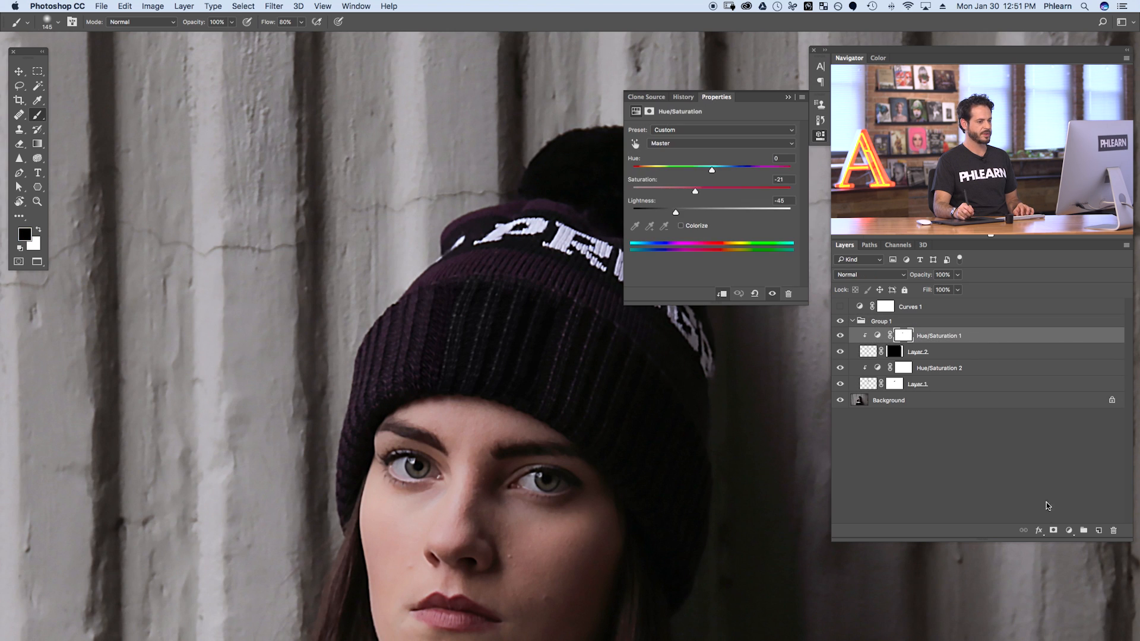
click(1068, 531)
click(1070, 600)
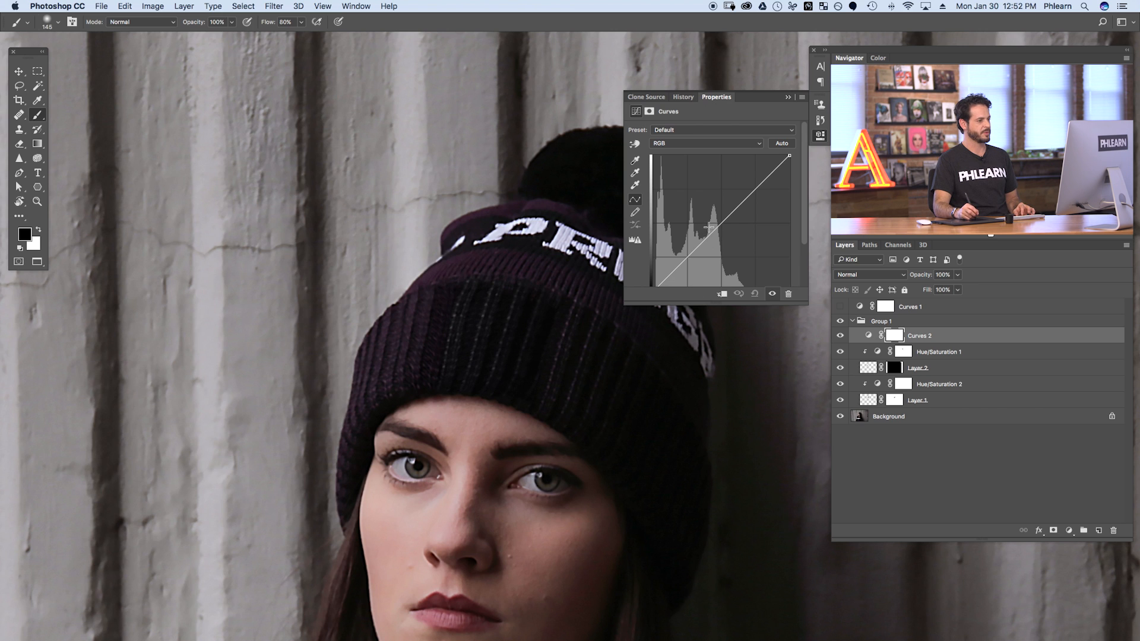
drag(722, 222, 715, 209)
key(super+i)
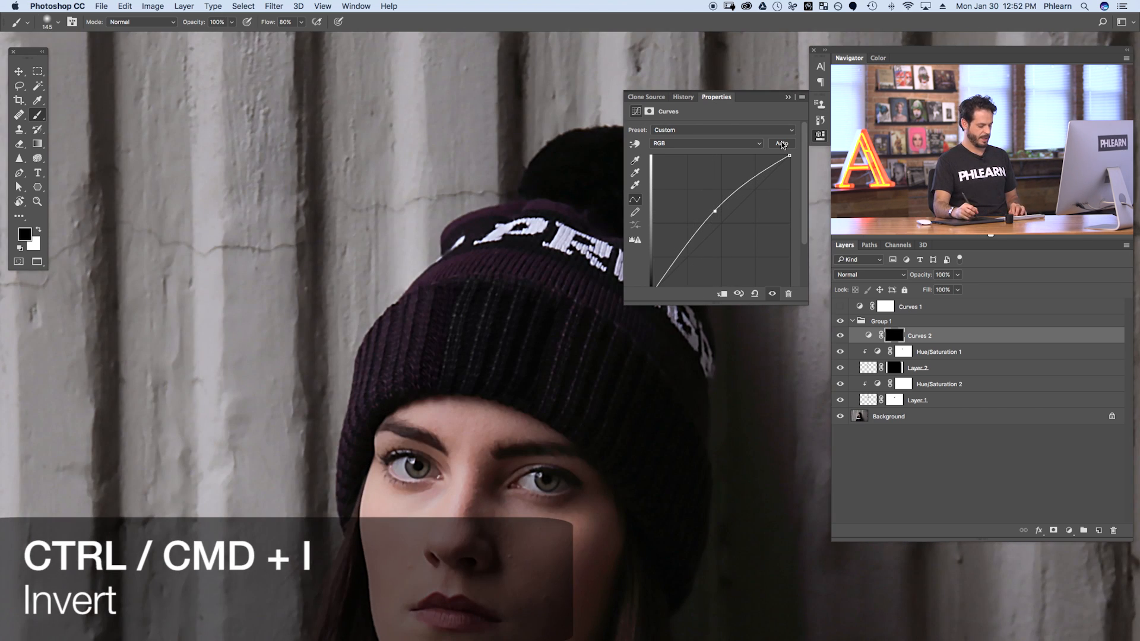
Paint white on the Curves 2 mask over the patched ribs at the front of the hat to brighten them
key(x)
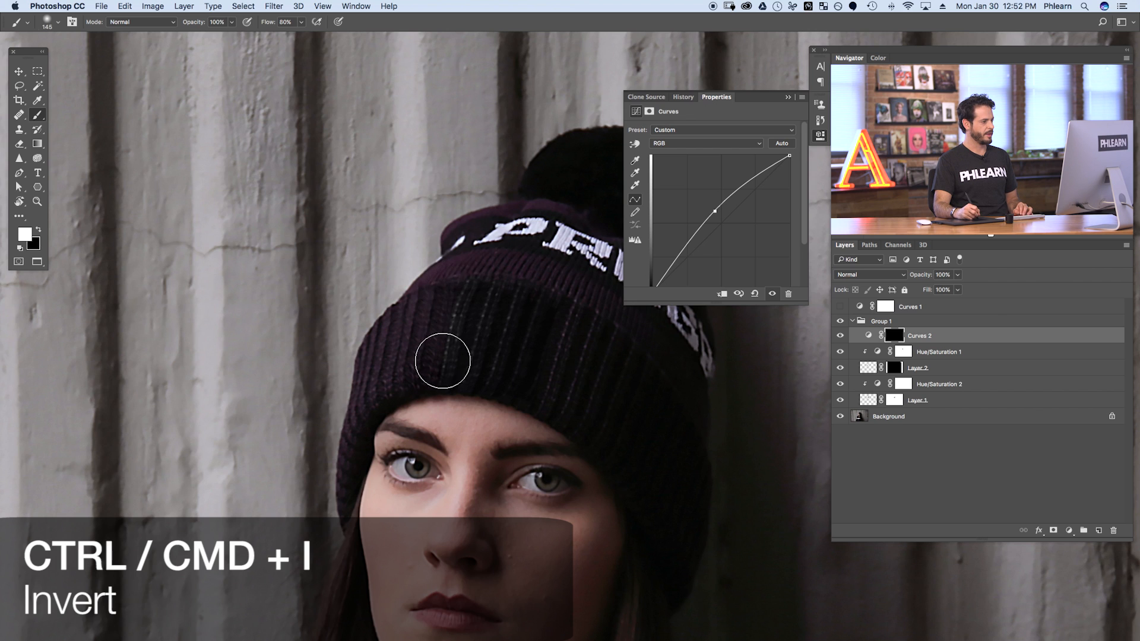
mouse_move(478, 322)
mouse_down()
mouse_move(499, 296)
mouse_move(525, 382)
mouse_move(538, 349)
mouse_move(526, 313)
mouse_move(489, 338)
mouse_move(474, 374)
mouse_move(454, 284)
mouse_move(460, 330)
mouse_move(486, 377)
mouse_move(586, 355)
mouse_up()
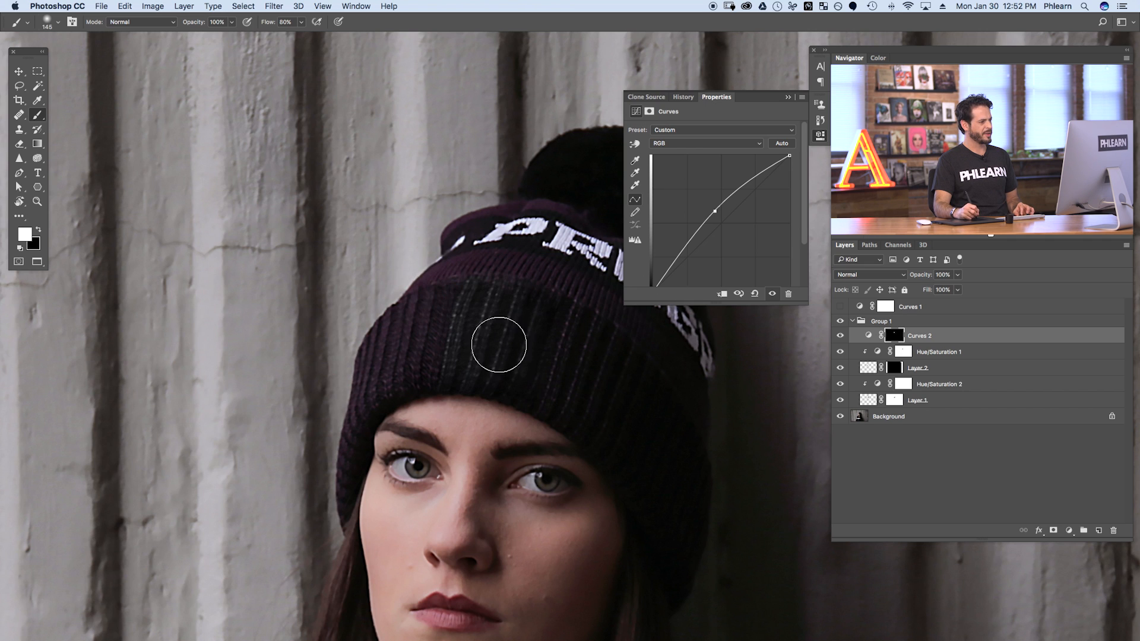
key(space)
drag(574, 412, 510, 398)
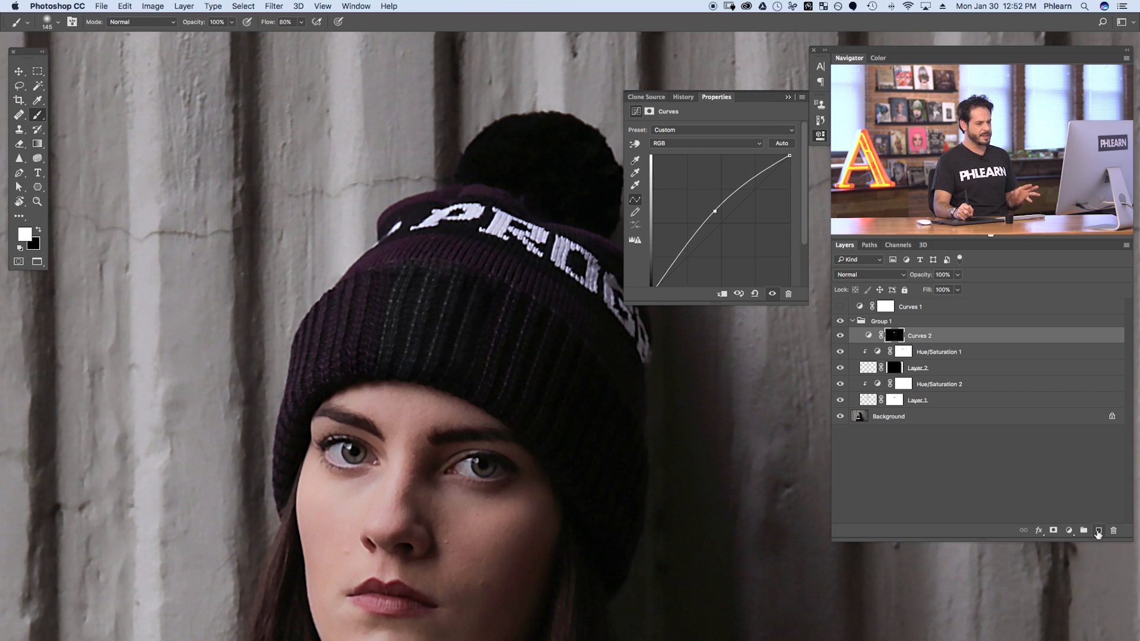
Add a new layer above Curves 2 and brush dark purple sampled from the hat's ribs over the patched area
click(1099, 532)
key(b)
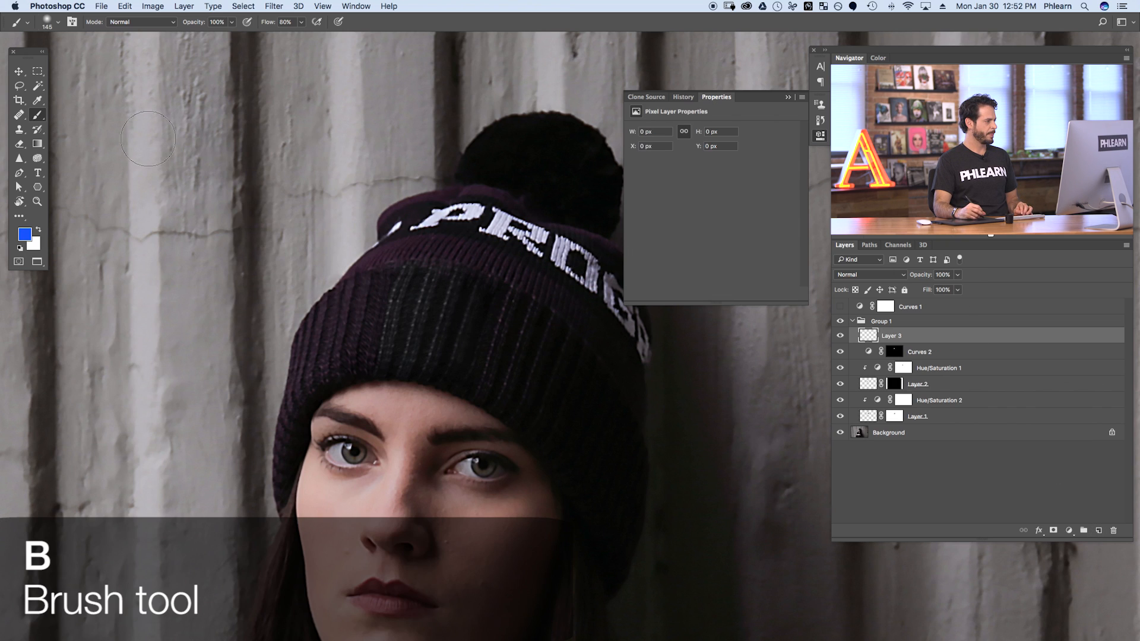
alt+click(351, 311)
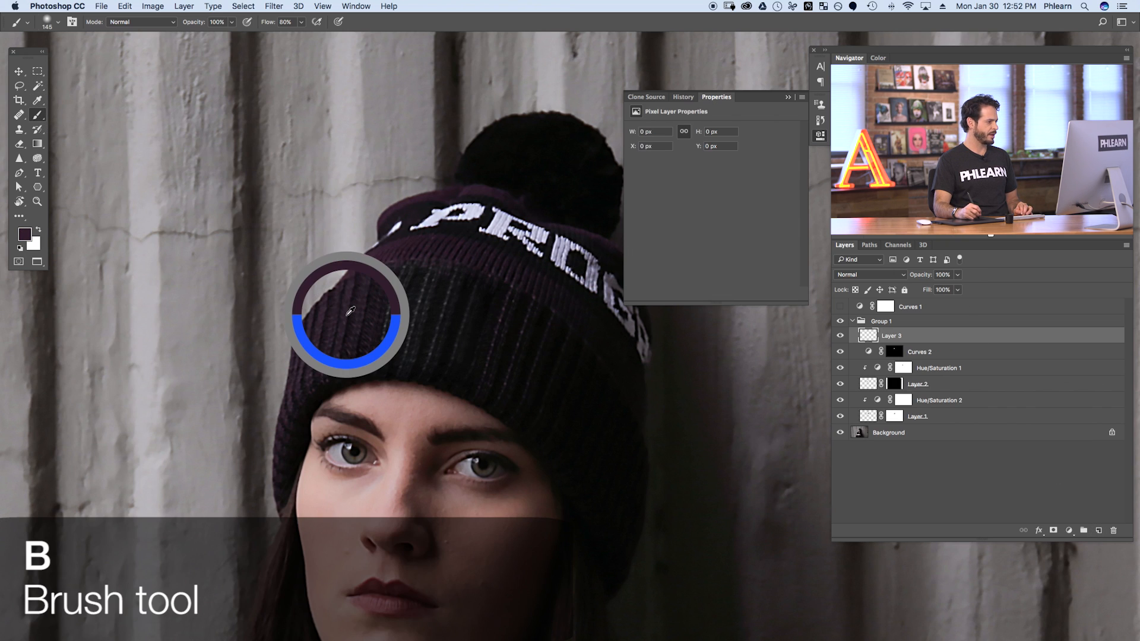
mouse_move(424, 315)
mouse_down()
mouse_move(461, 295)
mouse_move(465, 368)
mouse_move(547, 374)
mouse_move(479, 276)
mouse_move(415, 258)
mouse_move(382, 336)
mouse_move(547, 424)
mouse_up()
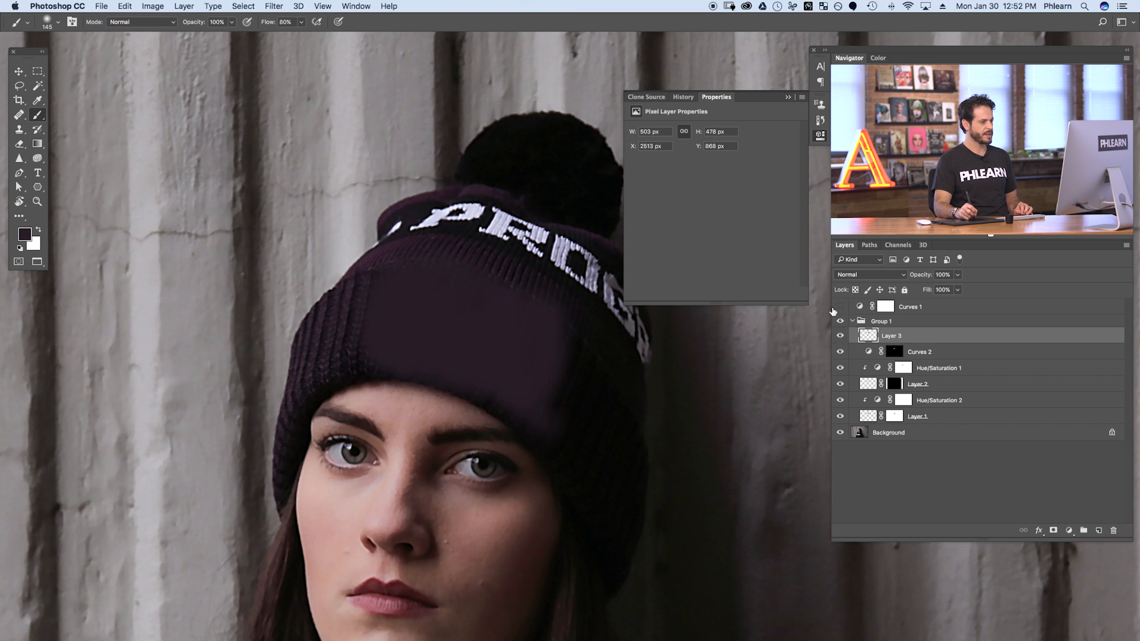
Set Layer 3's blend mode to Color and extend the purple paint over the edges of the patched area
click(864, 277)
click(868, 514)
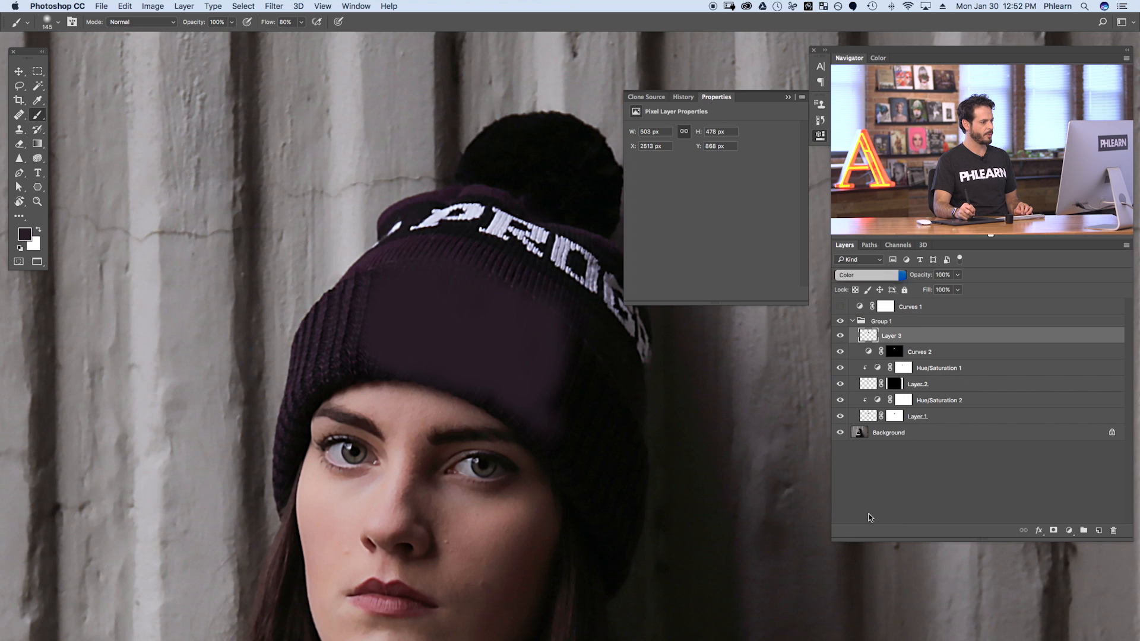
mouse_move(570, 409)
mouse_down()
mouse_move(568, 344)
mouse_move(440, 268)
mouse_up()
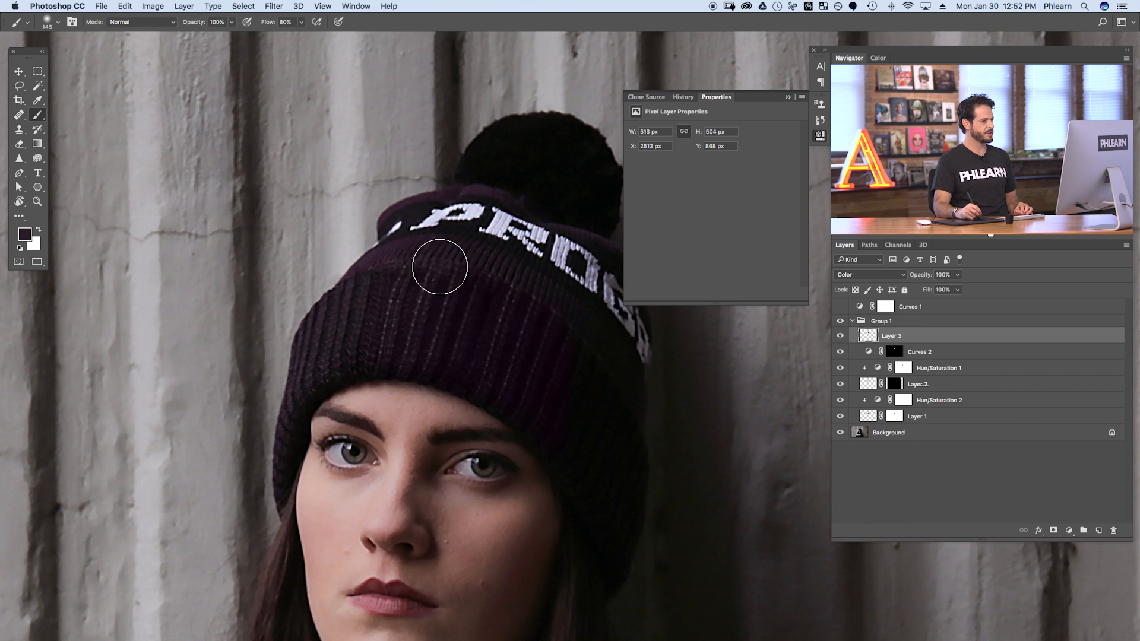
Compare the color of the hat's ribs with Layer 3 hidden and shown, including in close-up
click(840, 336)
click(841, 335)
click(840, 336)
click(840, 336)
scroll(471, 326, up, 3)
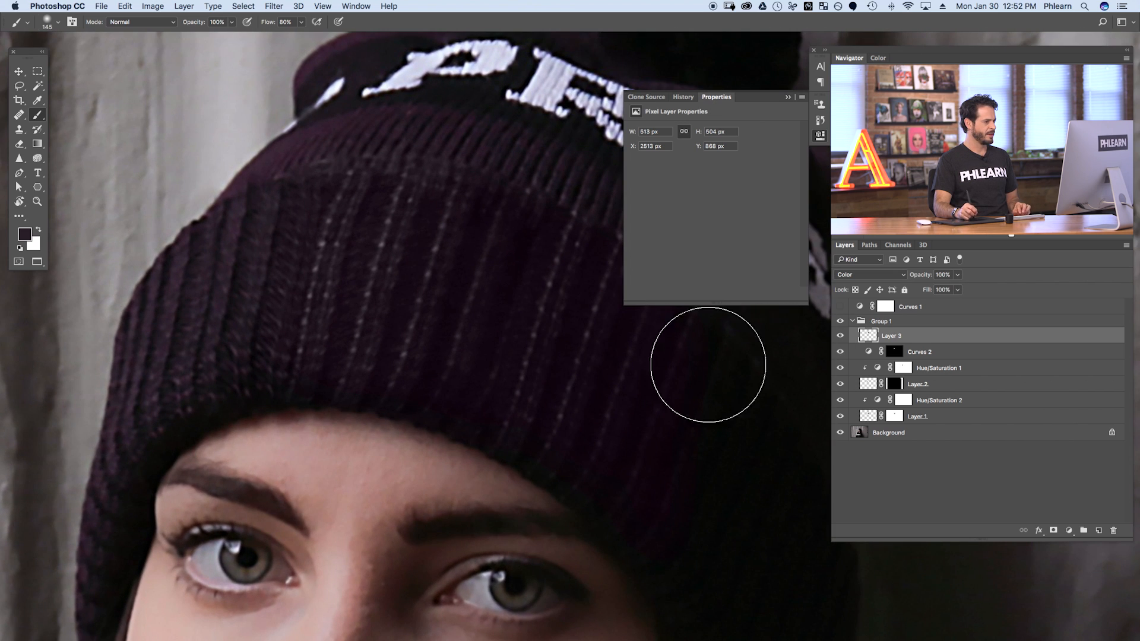
click(840, 335)
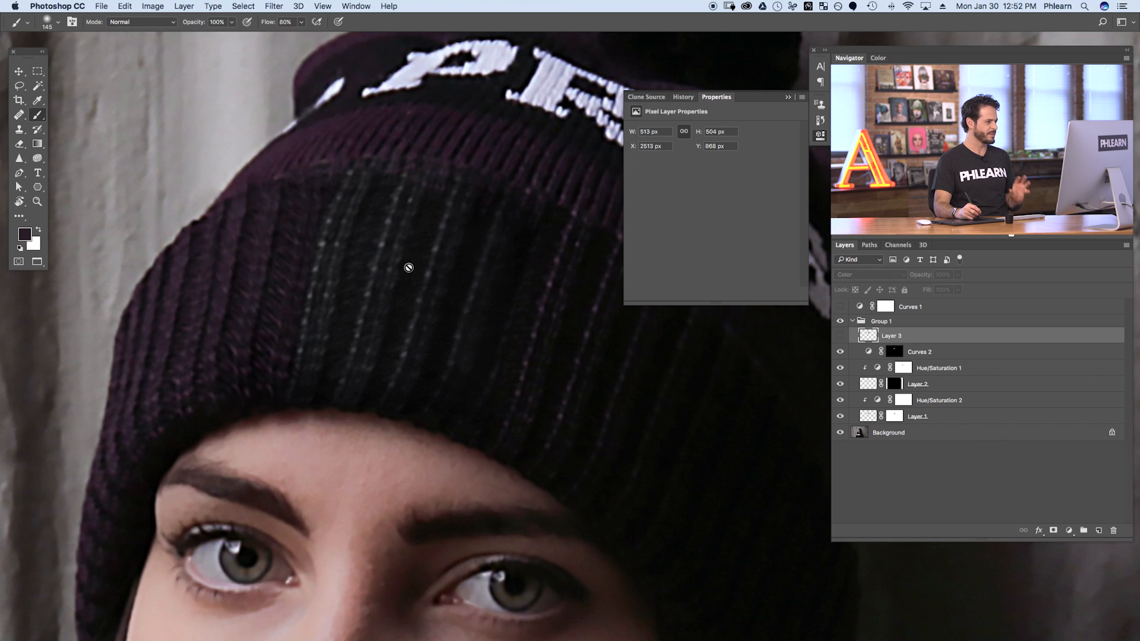
click(841, 336)
click(840, 336)
click(840, 336)
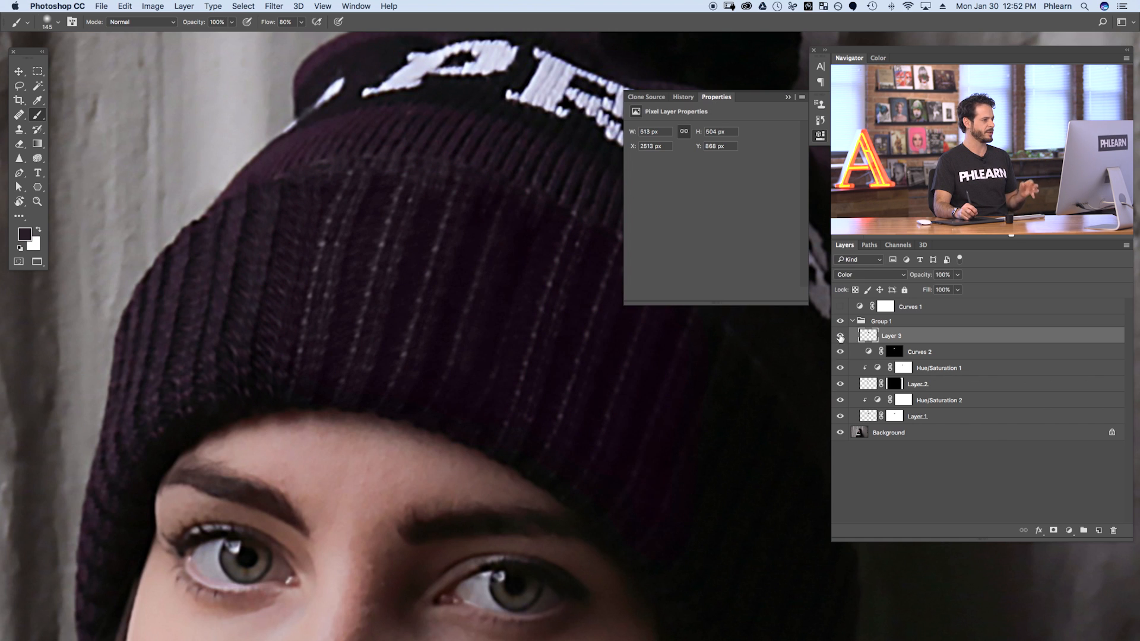
click(840, 337)
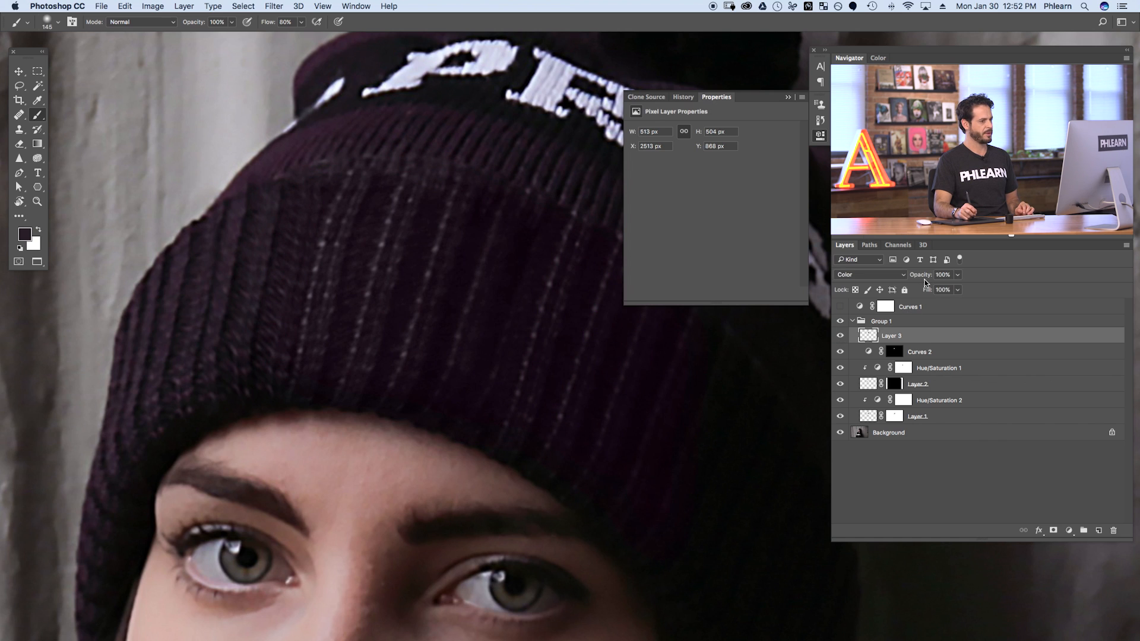
Try 77% opacity on Layer 3, view the whole image, and set the opacity to 90%
text(77)
key(Return)
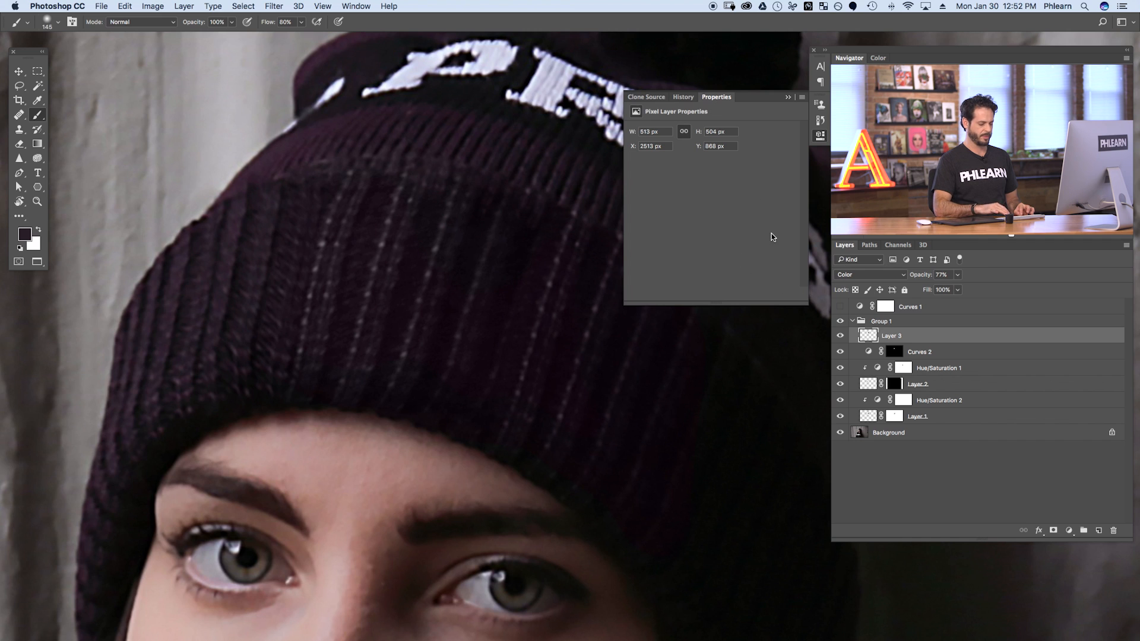
key(super+0)
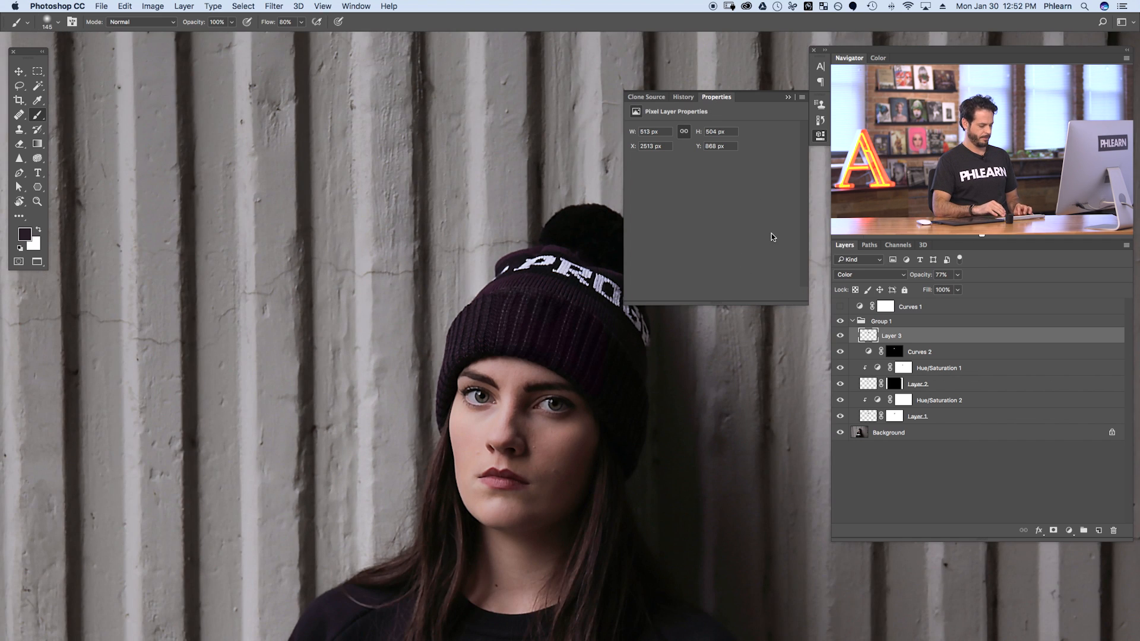
key(v)
key(9)
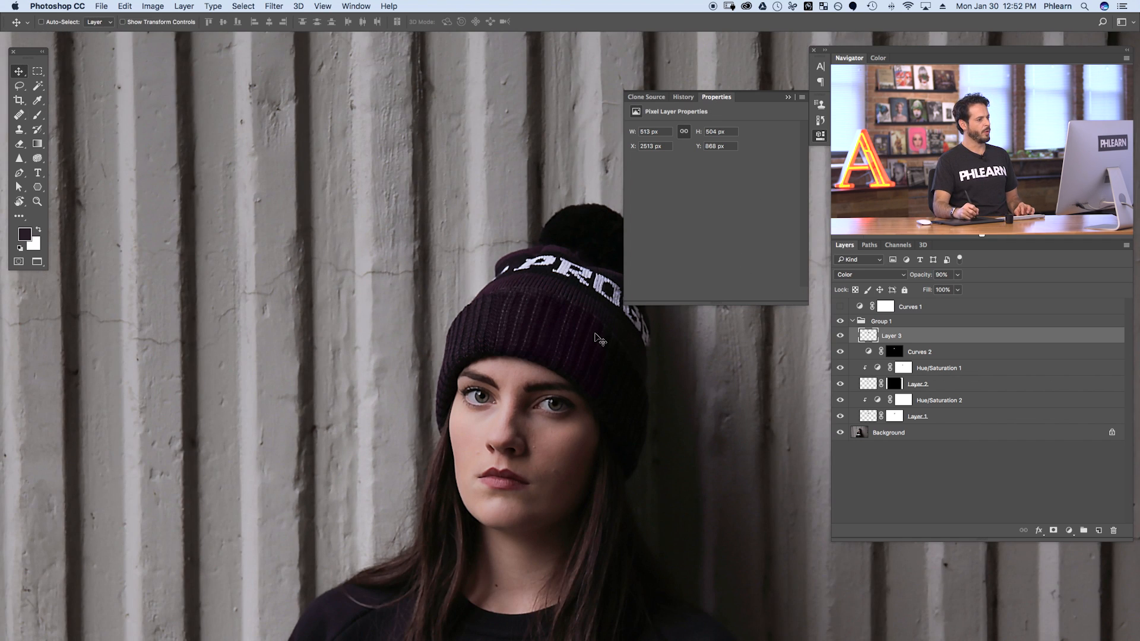
Compare the original hat and the retouched version by hiding and showing Group 1
click(839, 322)
click(839, 321)
click(840, 322)
click(840, 321)
click(840, 321)
click(839, 321)
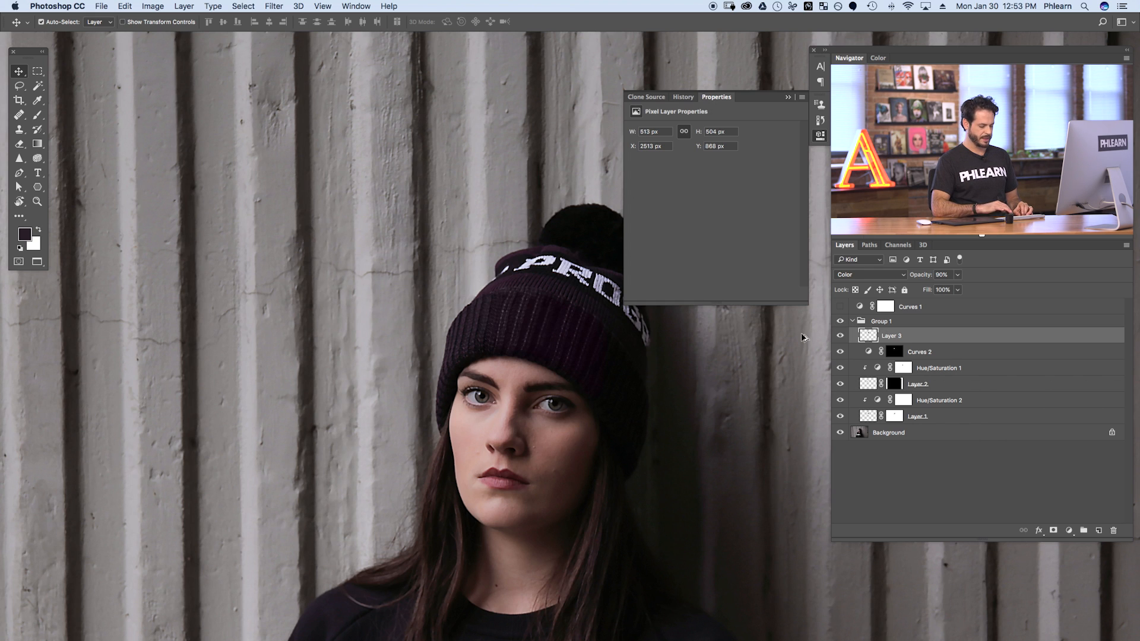
Add a new layer above Layer 3 and clone clean knit texture along the upper edge of the hat's folded brim
key(super+shift+alt+n)
key(super+plus)
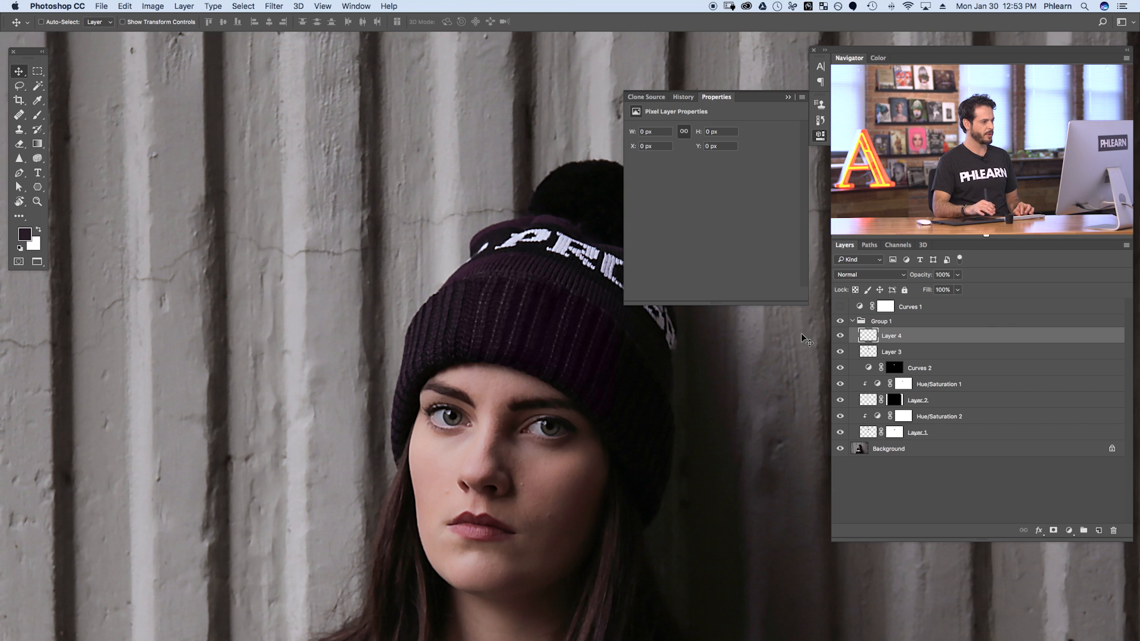
key(super+plus)
key(super+plus)
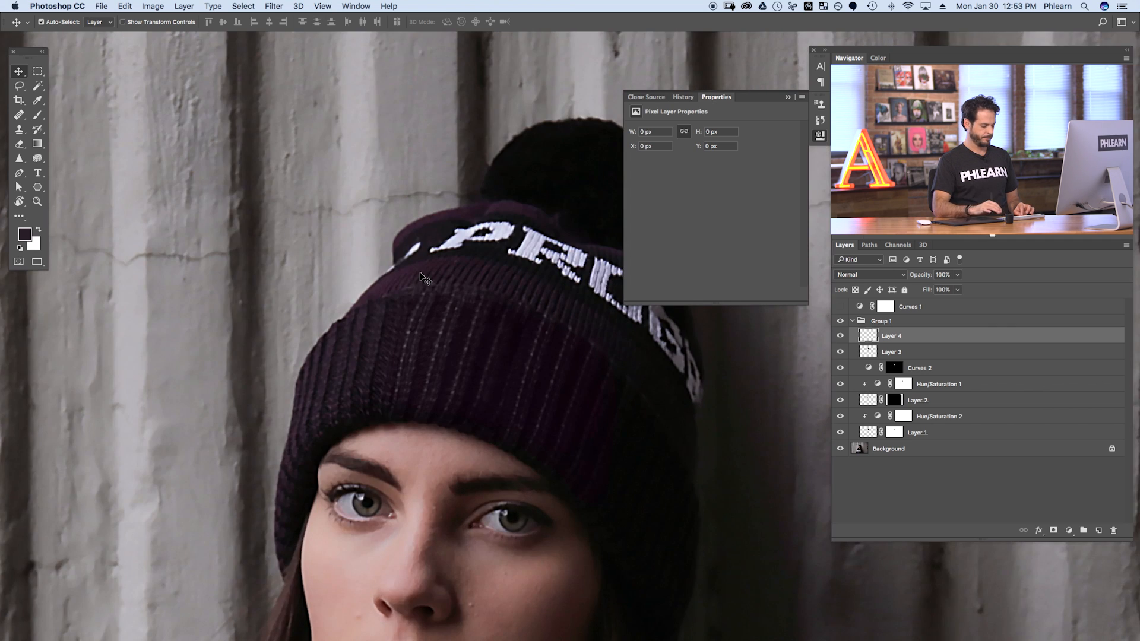
key(s)
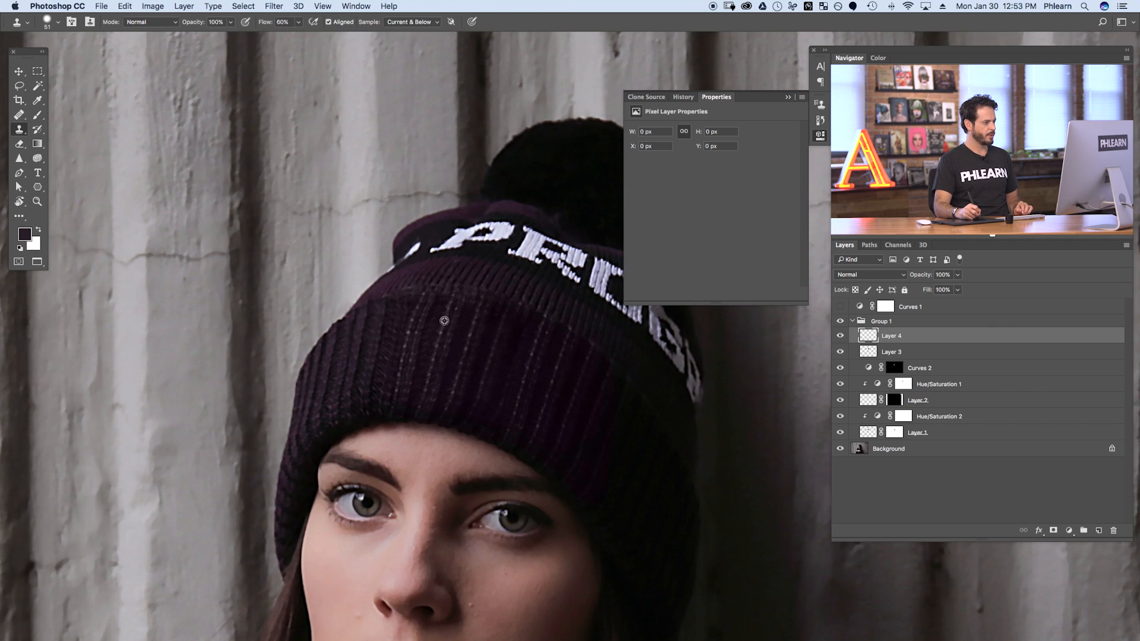
drag(461, 296, 482, 300)
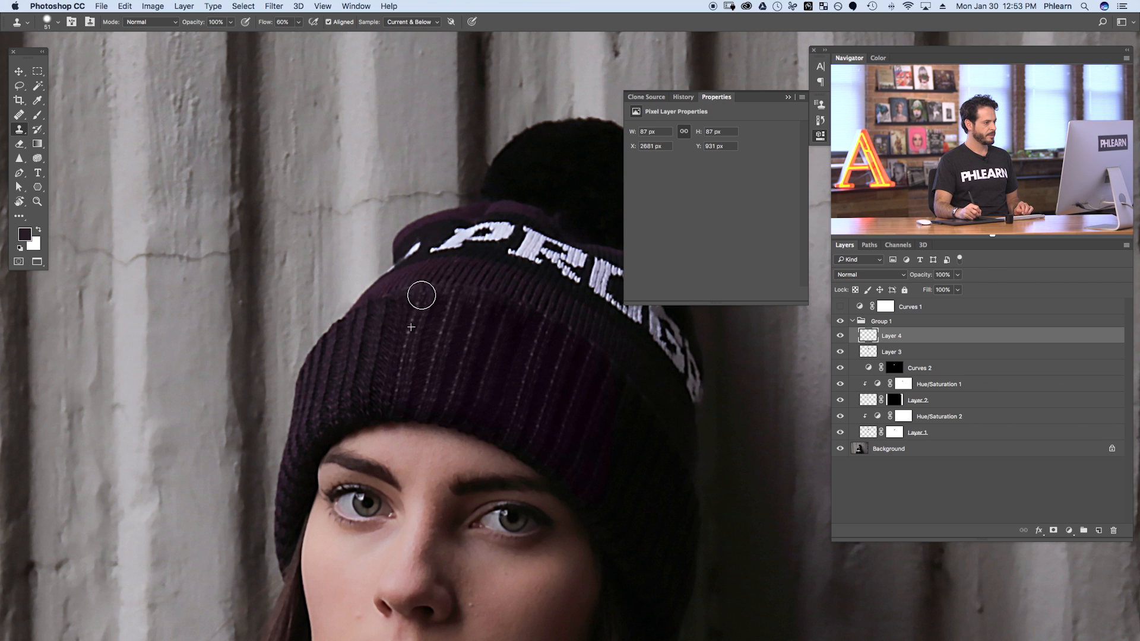
drag(448, 300, 406, 301)
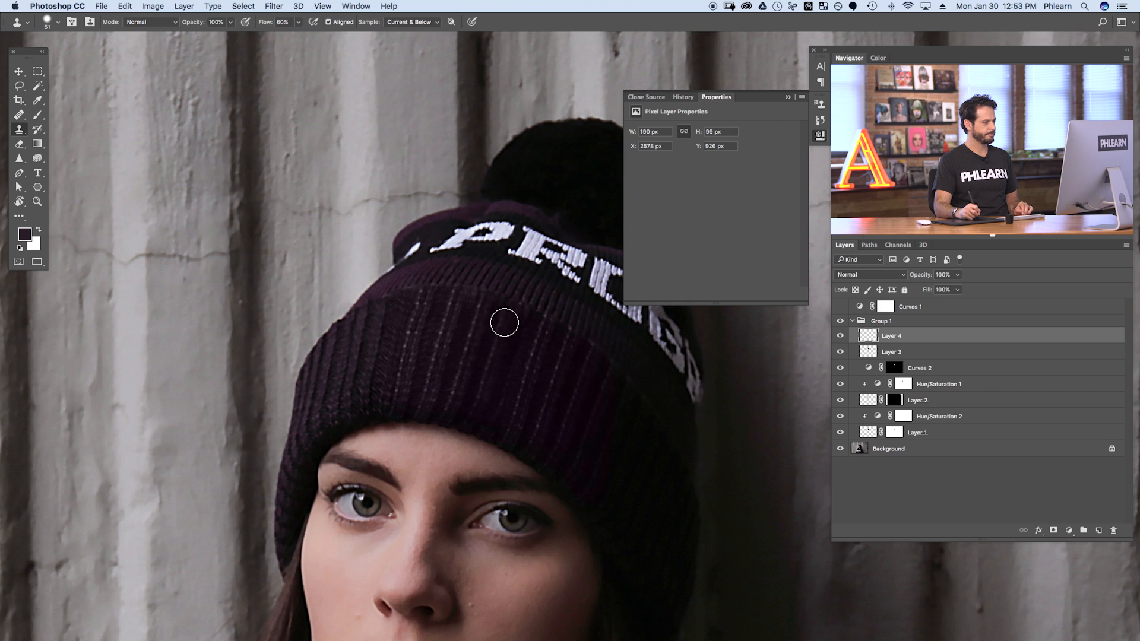
drag(467, 302, 511, 358)
click(840, 336)
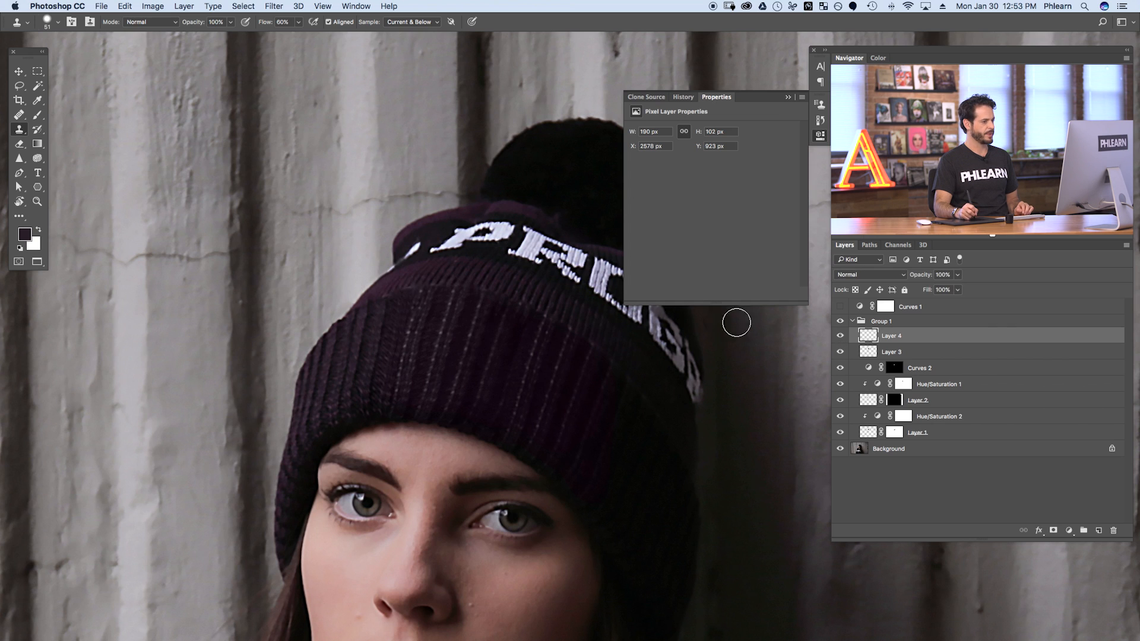
Select Group 1 and check the logo removal against the original by hiding and showing the group
click(839, 321)
click(839, 321)
click(839, 321)
click(840, 323)
click(862, 321)
drag(630, 389, 514, 327)
click(840, 323)
click(840, 322)
click(840, 322)
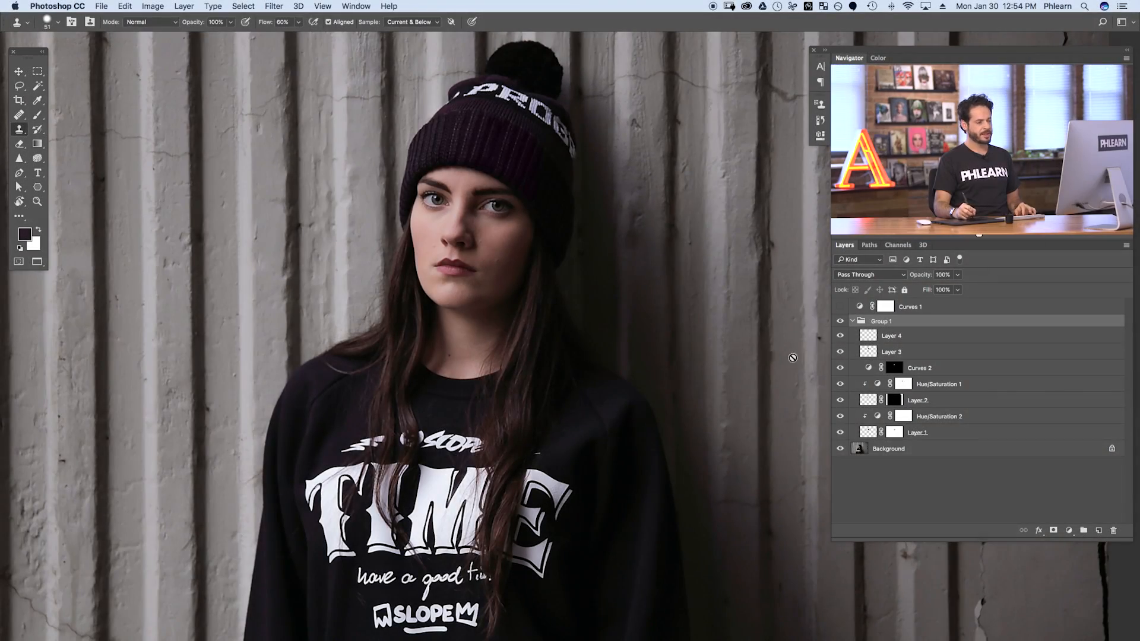
Collapse Group 1 and compare the full portrait before and after the retouching
click(851, 322)
click(841, 321)
click(840, 322)
click(841, 321)
click(841, 322)
click(841, 321)
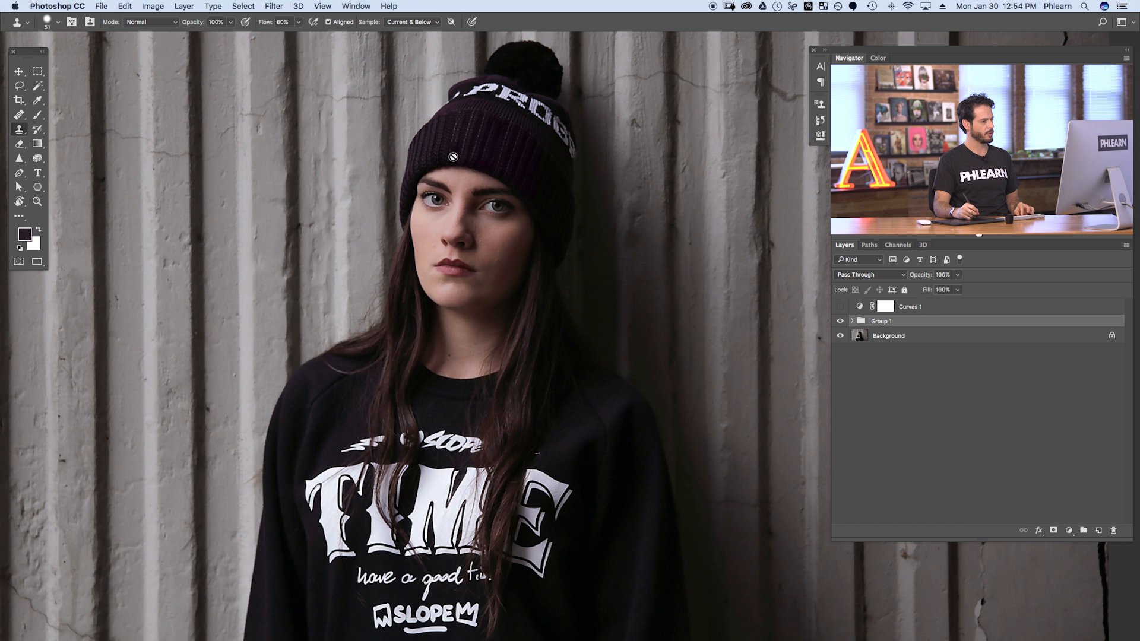
Examine the sweatshirt print with the Curves 1 layer hidden and shown, leaving the layer visible
drag(454, 589, 478, 404)
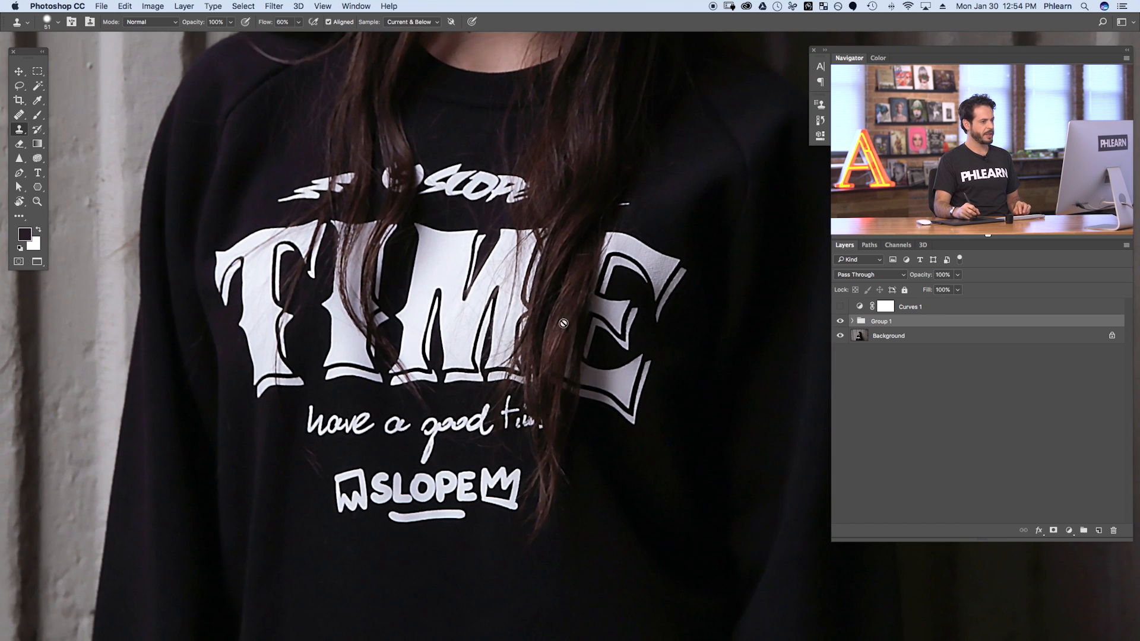
click(840, 307)
click(838, 308)
click(838, 309)
click(838, 308)
click(839, 308)
click(837, 309)
click(839, 308)
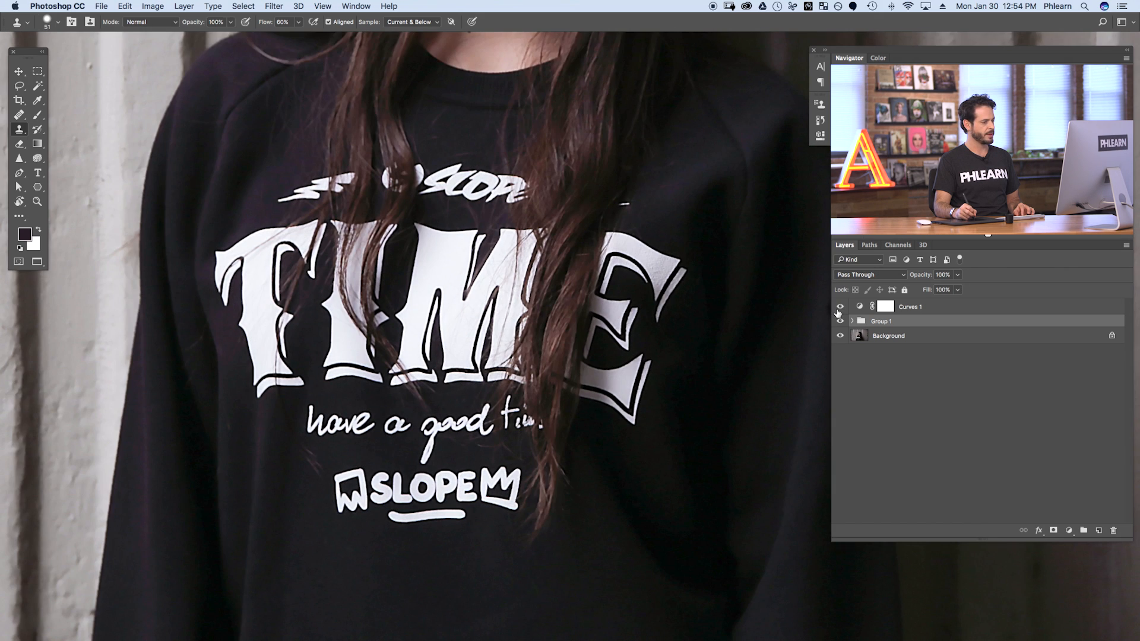
Add a new empty layer above Group 1 and switch to the Brush tool for painting over the sweatshirt print
key(super+alt+shift+n)
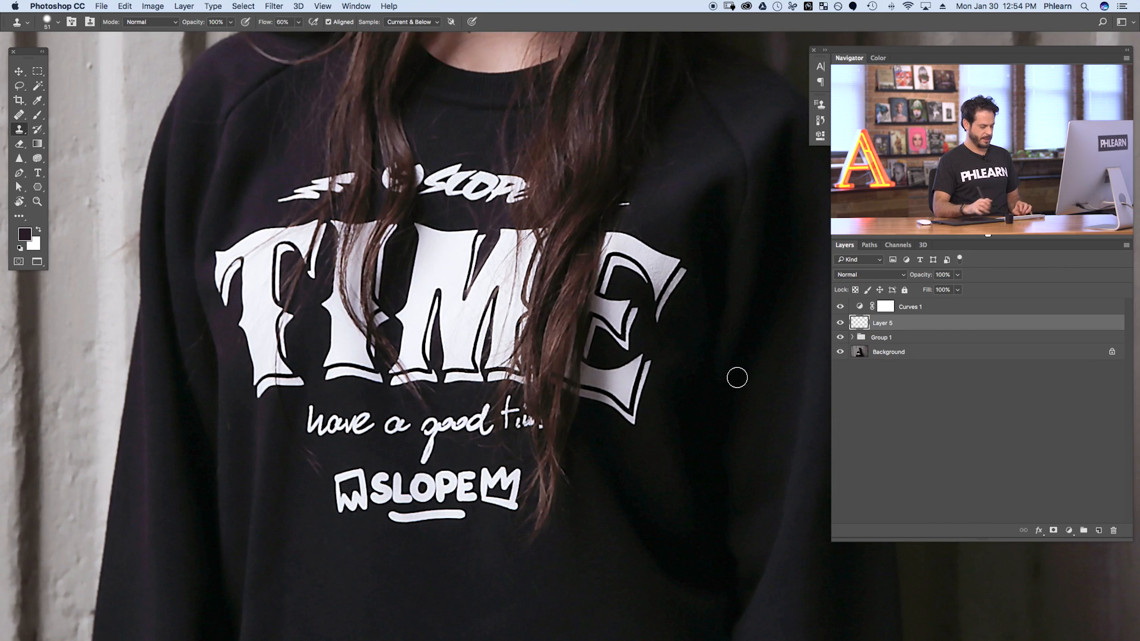
key(b)
scroll(275, 202, up, 2)
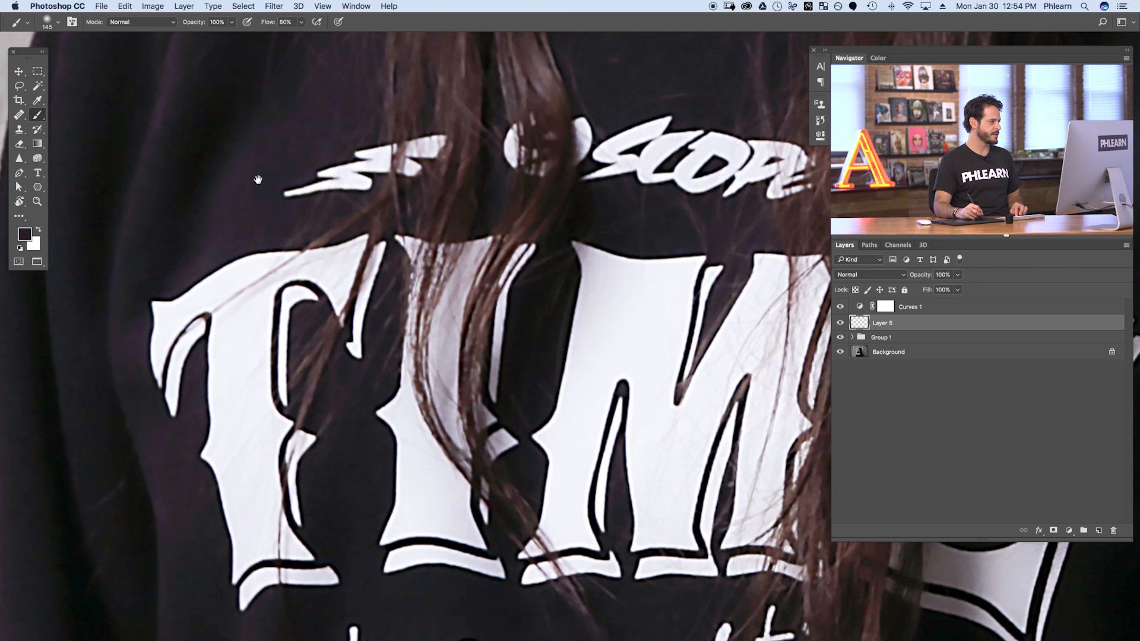
scroll(335, 249, down, 2)
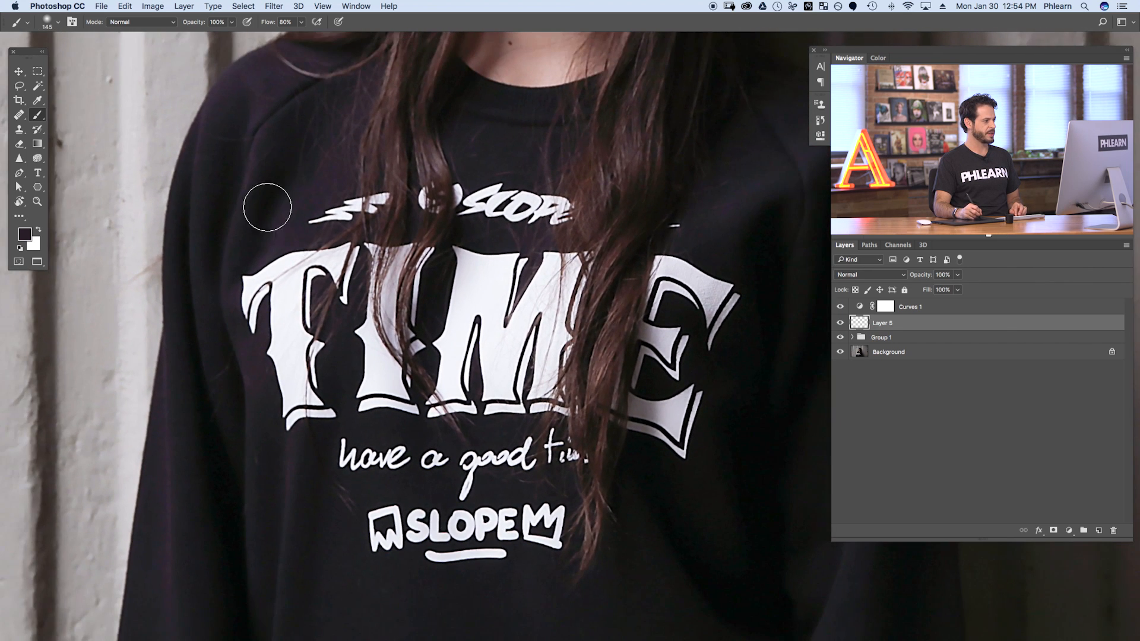
drag(504, 530, 450, 462)
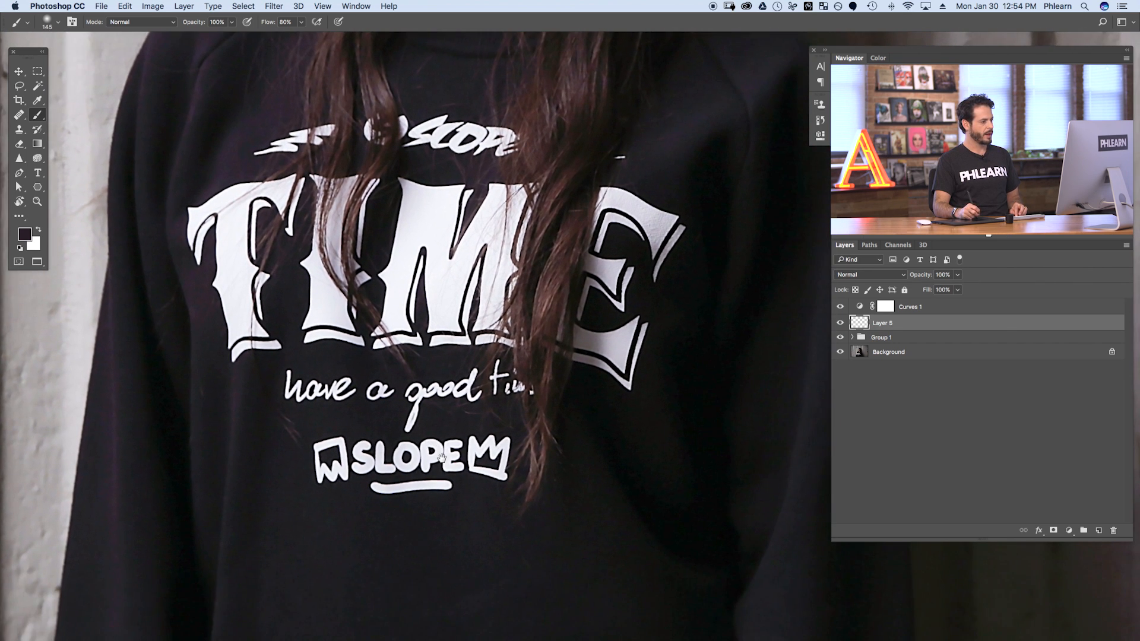
drag(463, 536, 428, 537)
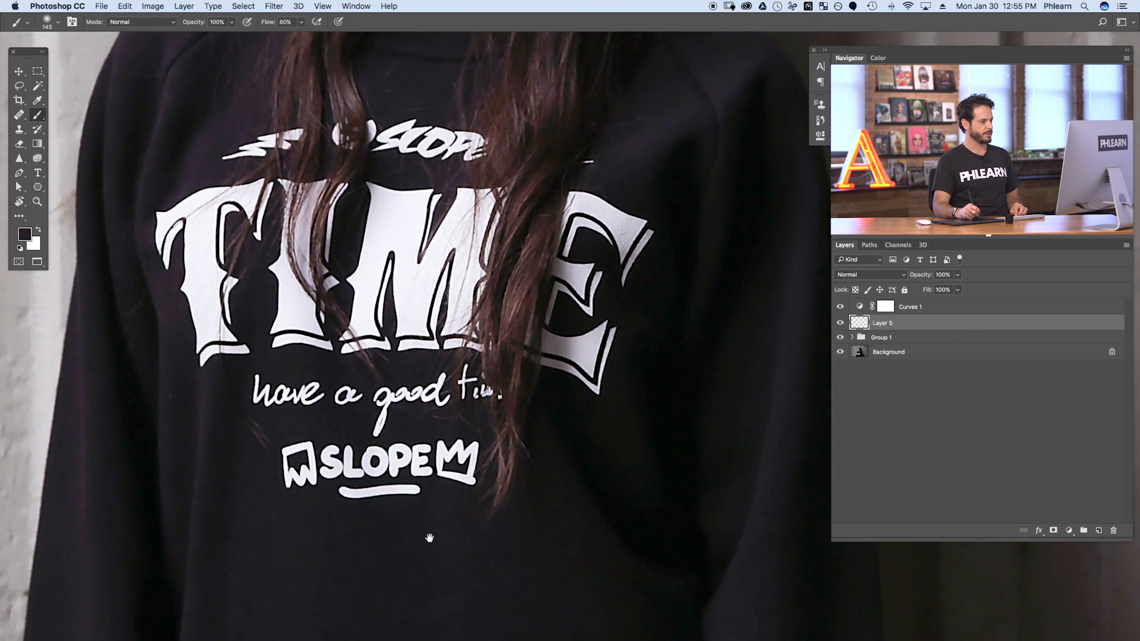
drag(424, 470, 431, 516)
key(super+0)
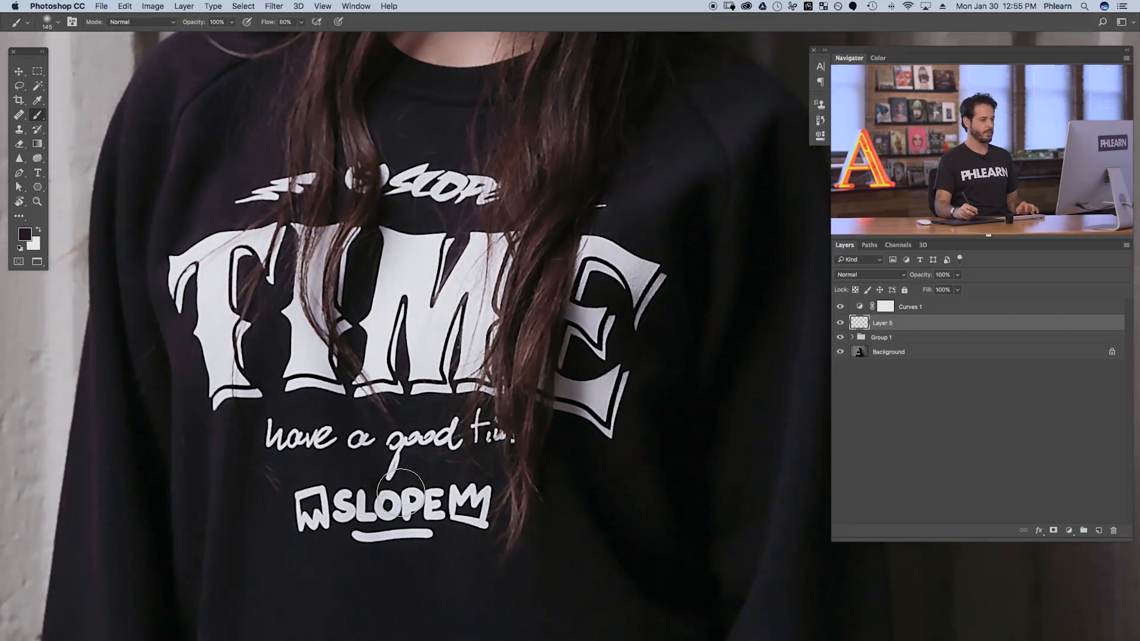
Try to paint over the white underline below the SLOPE lettering with a color sampled from the fabric
mouse_move(370, 556)
mouse_down()
mouse_move(418, 452)
mouse_move(469, 442)
mouse_move(448, 437)
mouse_up()
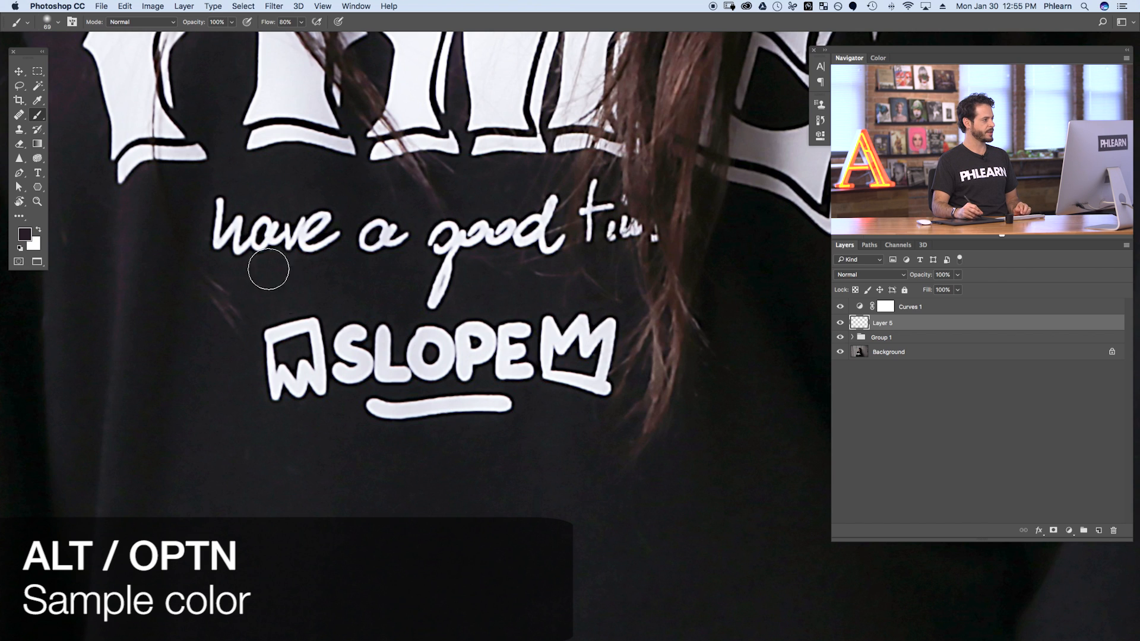
alt+click(461, 432)
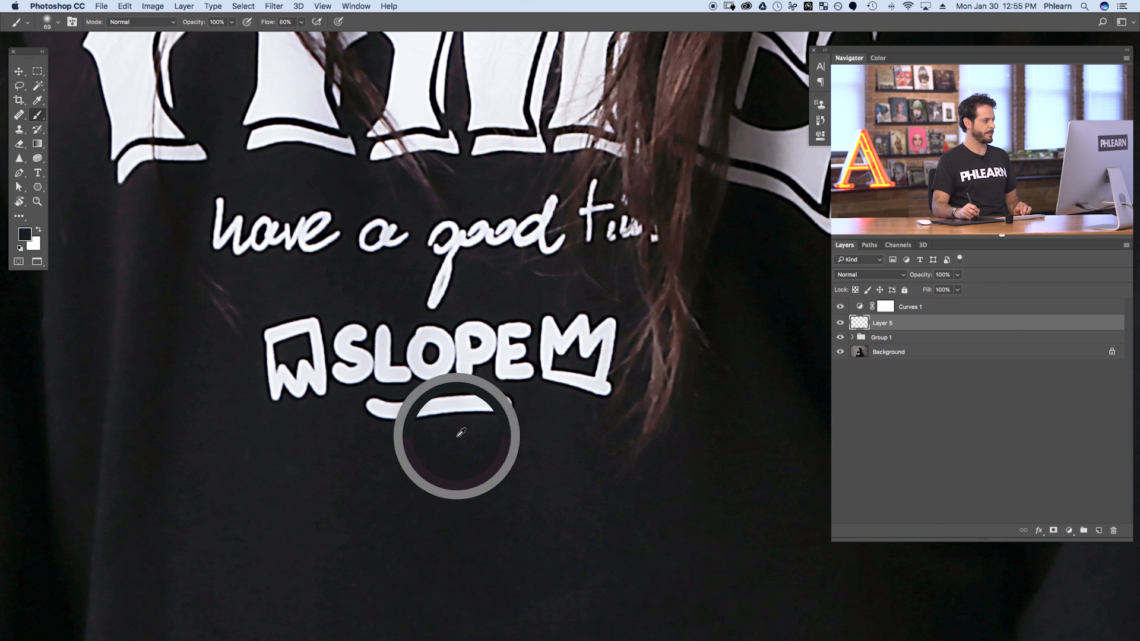
mouse_move(496, 408)
mouse_down()
mouse_move(382, 402)
mouse_move(399, 405)
mouse_move(380, 420)
mouse_up()
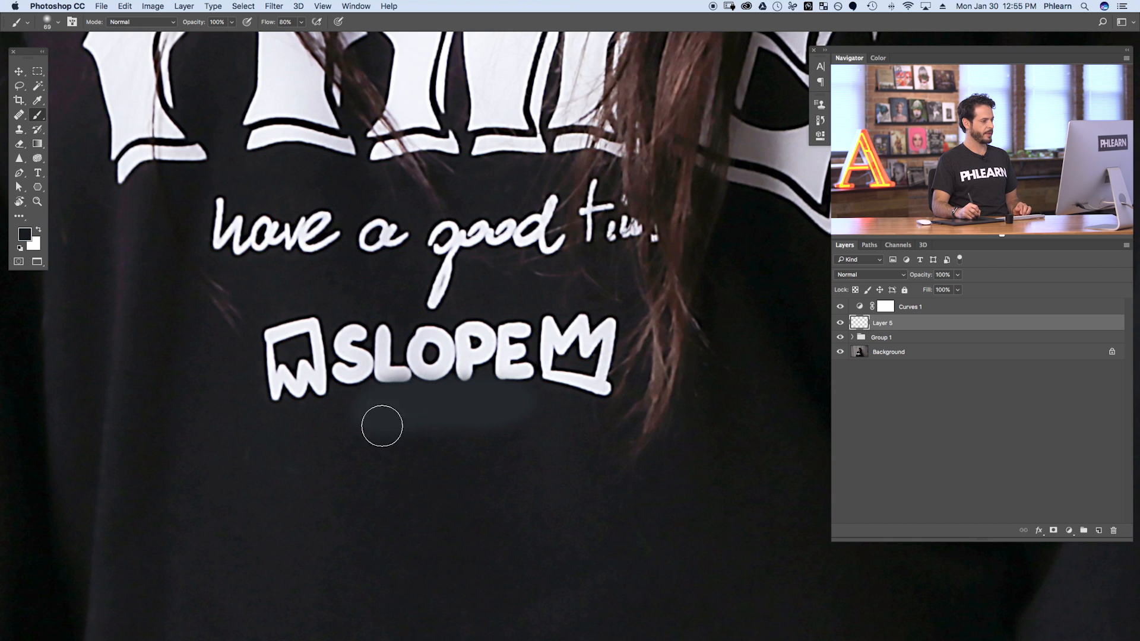
key(bracketright)
key(bracketright)
key(bracketright)
key(bracketright)
Hide the Curves 1 layer and undo the brush stroke over the SLOPE underline
click(839, 307)
click(840, 307)
click(840, 307)
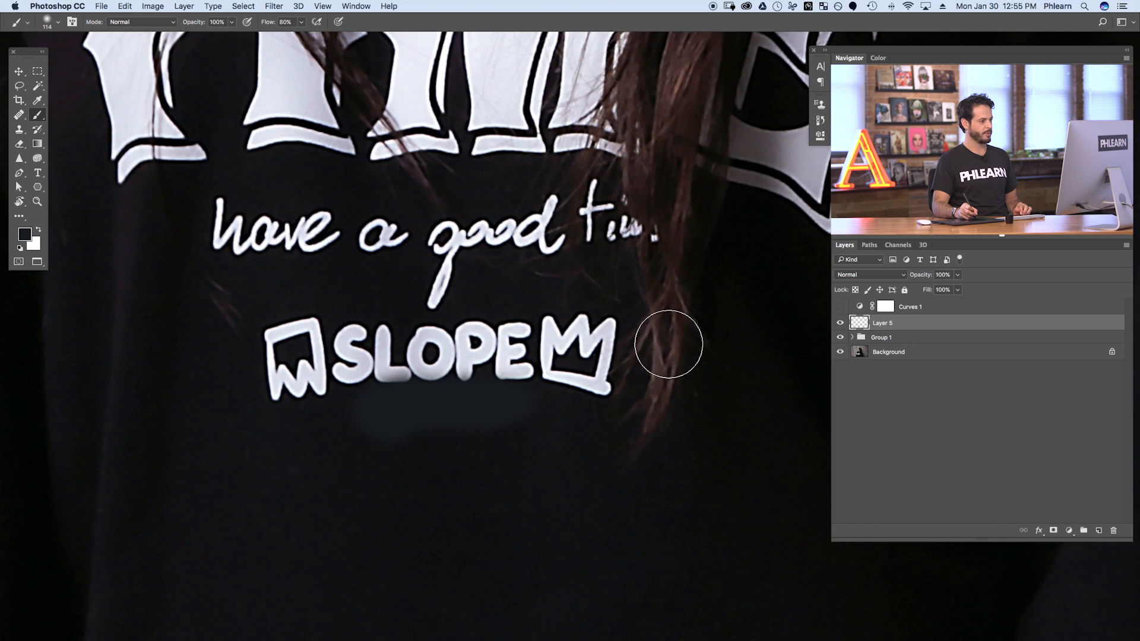
key(super+z)
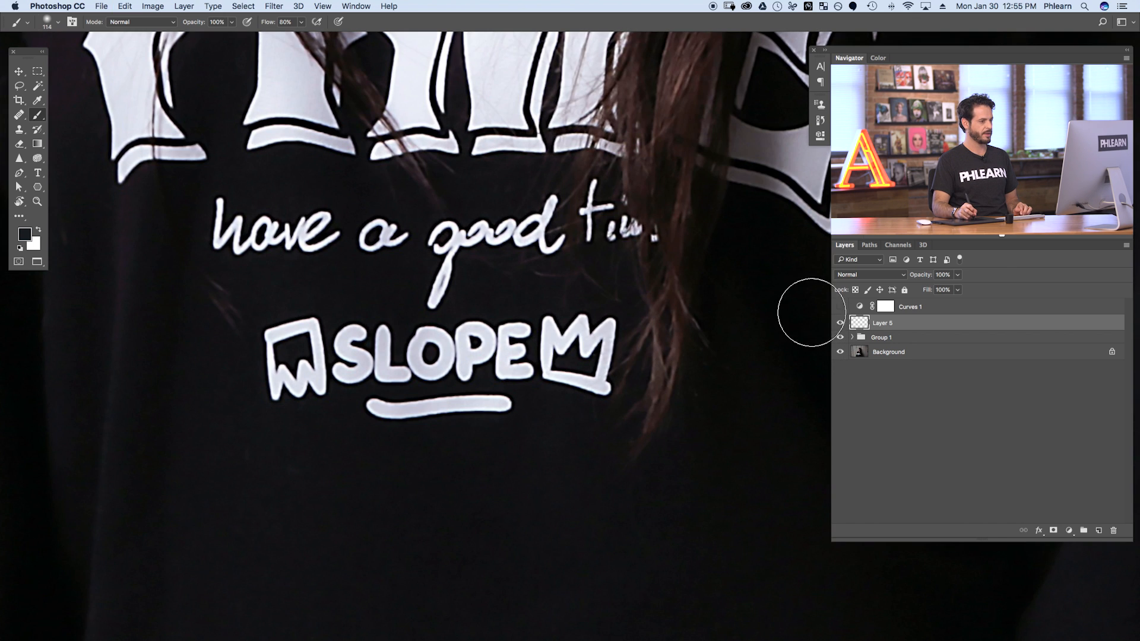
click(839, 307)
click(840, 307)
Paint the dark fabric color over the SLOPE logo, its underline and the handwritten "have a good" lettering up to the hair
mouse_move(509, 408)
mouse_down()
mouse_move(394, 399)
mouse_move(355, 414)
mouse_move(319, 325)
mouse_move(292, 322)
mouse_move(270, 339)
mouse_move(292, 377)
mouse_move(350, 384)
mouse_move(424, 368)
mouse_move(459, 325)
mouse_move(495, 314)
mouse_move(490, 355)
mouse_move(524, 375)
mouse_move(563, 372)
mouse_move(607, 320)
mouse_move(586, 410)
mouse_move(602, 364)
mouse_move(547, 327)
mouse_move(474, 363)
mouse_move(488, 360)
mouse_move(393, 352)
mouse_up()
mouse_move(425, 286)
mouse_down()
mouse_move(383, 232)
mouse_move(300, 257)
mouse_move(310, 241)
mouse_move(243, 221)
mouse_move(224, 257)
mouse_up()
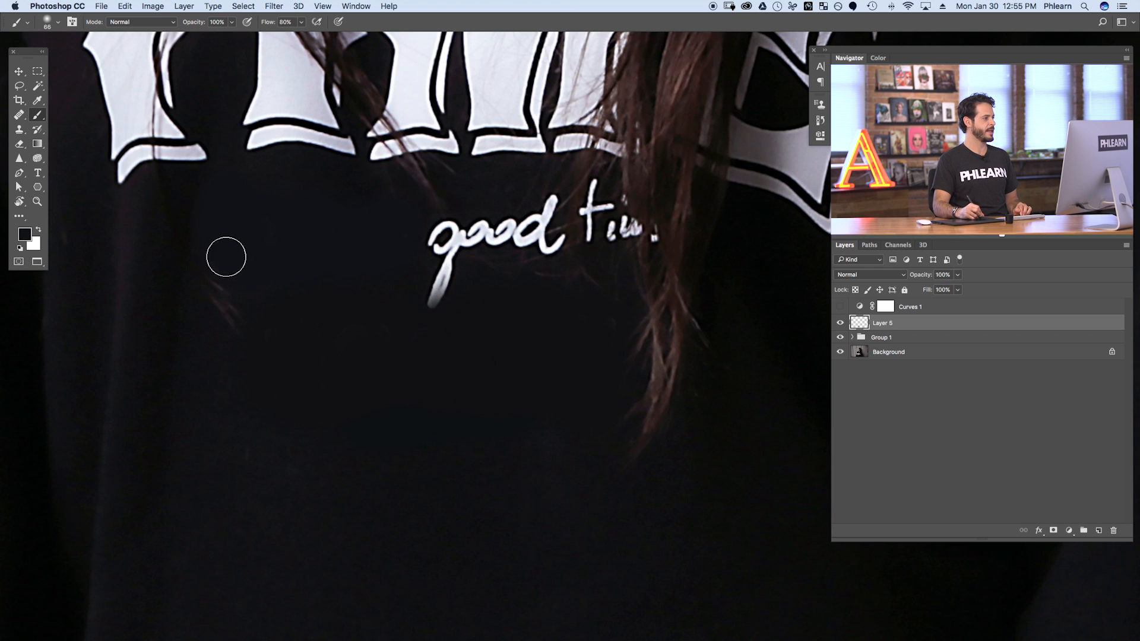
mouse_move(440, 271)
mouse_down()
mouse_move(447, 231)
mouse_move(426, 255)
mouse_move(439, 278)
mouse_move(421, 295)
mouse_move(484, 214)
mouse_move(521, 253)
mouse_move(537, 248)
mouse_move(552, 212)
mouse_move(503, 223)
mouse_move(588, 259)
mouse_move(595, 191)
mouse_up()
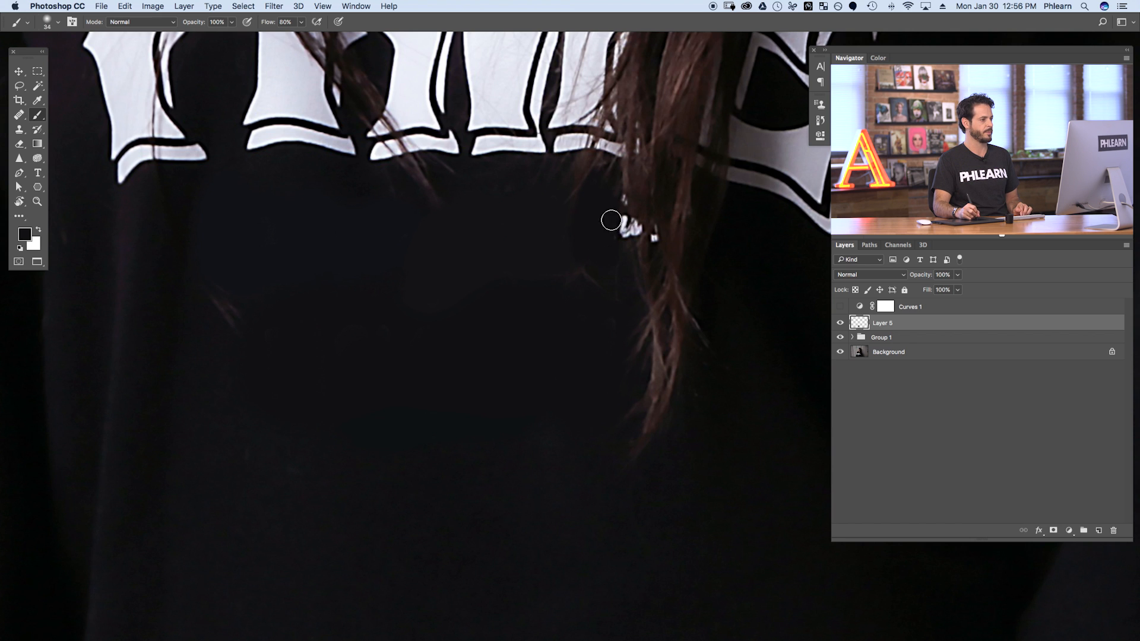
Show the Curves 1 layer and raise its RGB curve strongly to exaggerate the shirt's dark tones
super+drag(557, 347, 514, 359)
ctrl+alt+drag(456, 372, 472, 373)
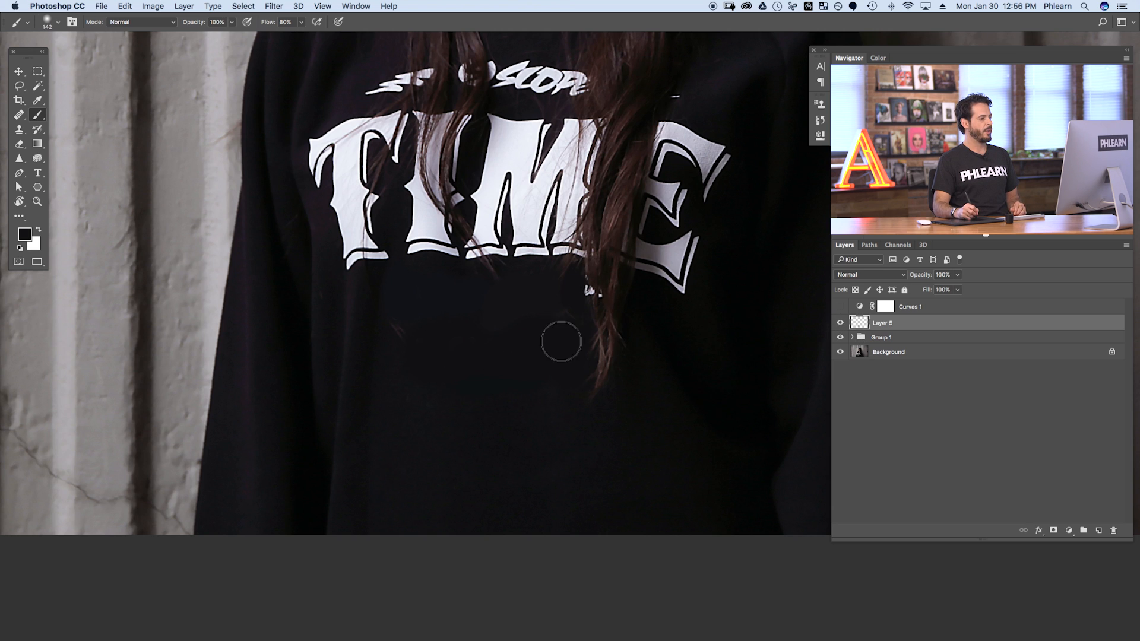
click(840, 307)
click(861, 307)
key(x)
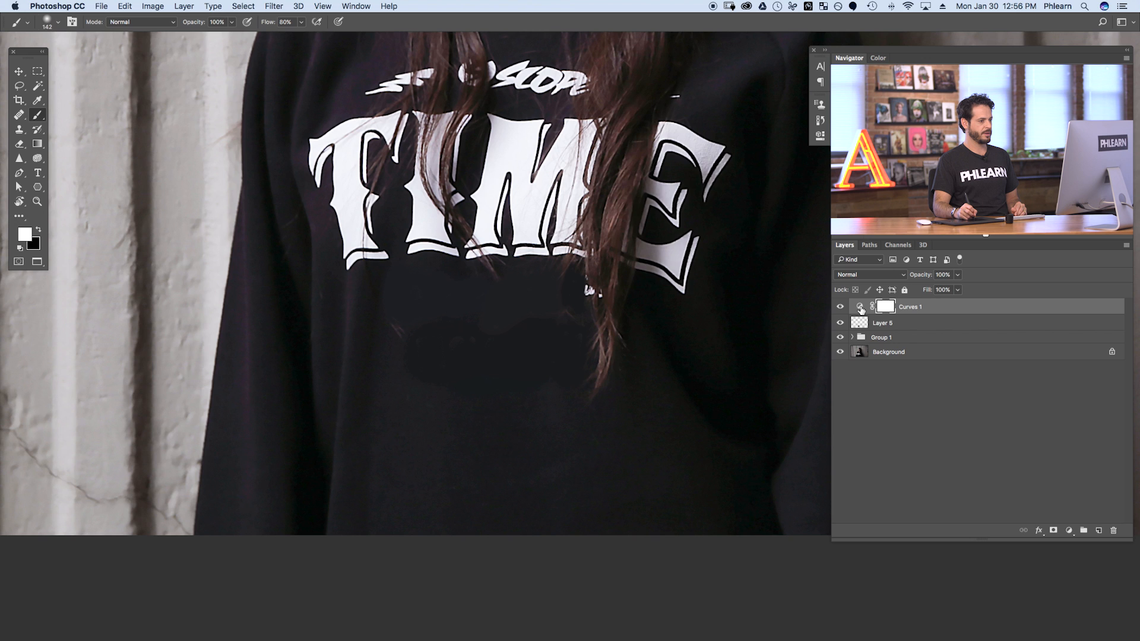
double_click(861, 307)
drag(715, 210, 718, 167)
Inspect the painted fabric below TIME under the brightened curve by hiding and showing Layer 5
drag(533, 375, 563, 366)
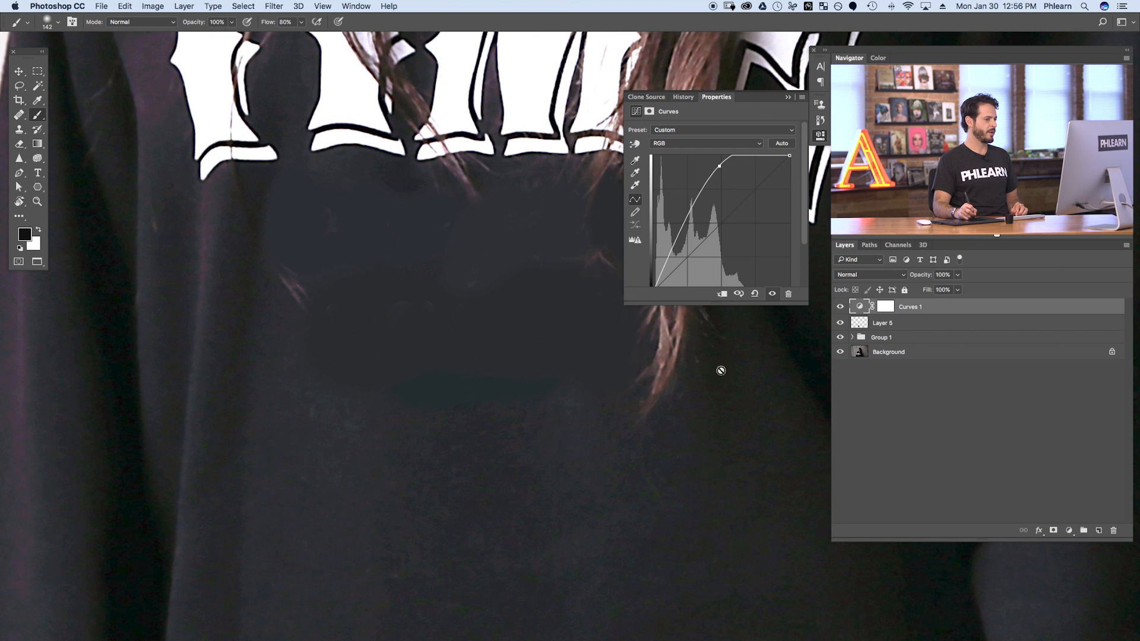
click(841, 323)
click(841, 321)
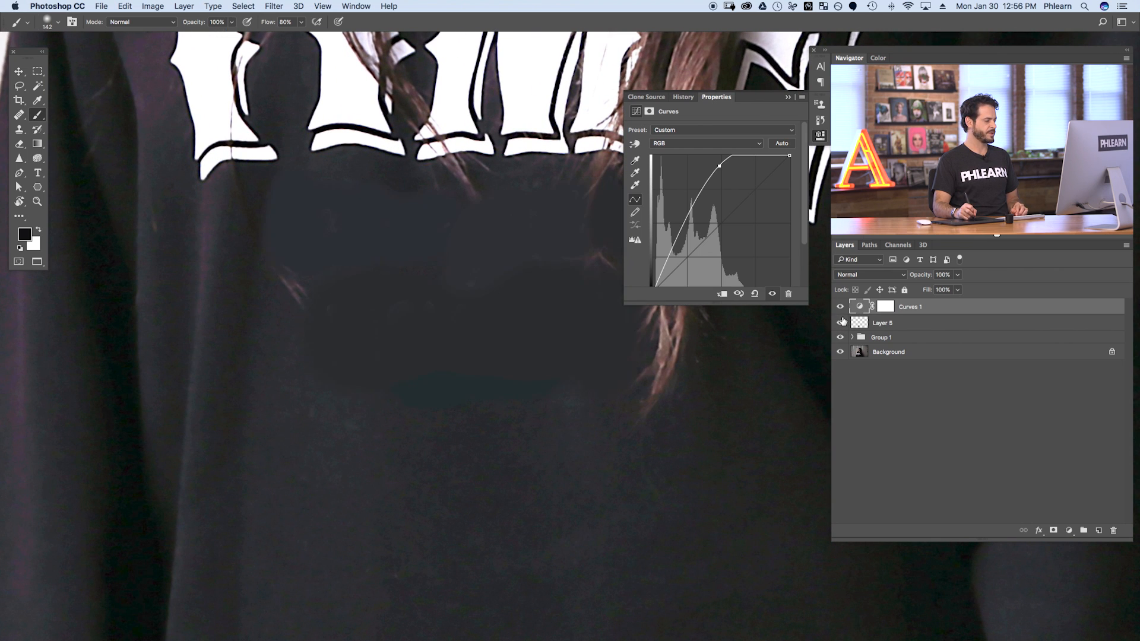
drag(555, 387, 500, 400)
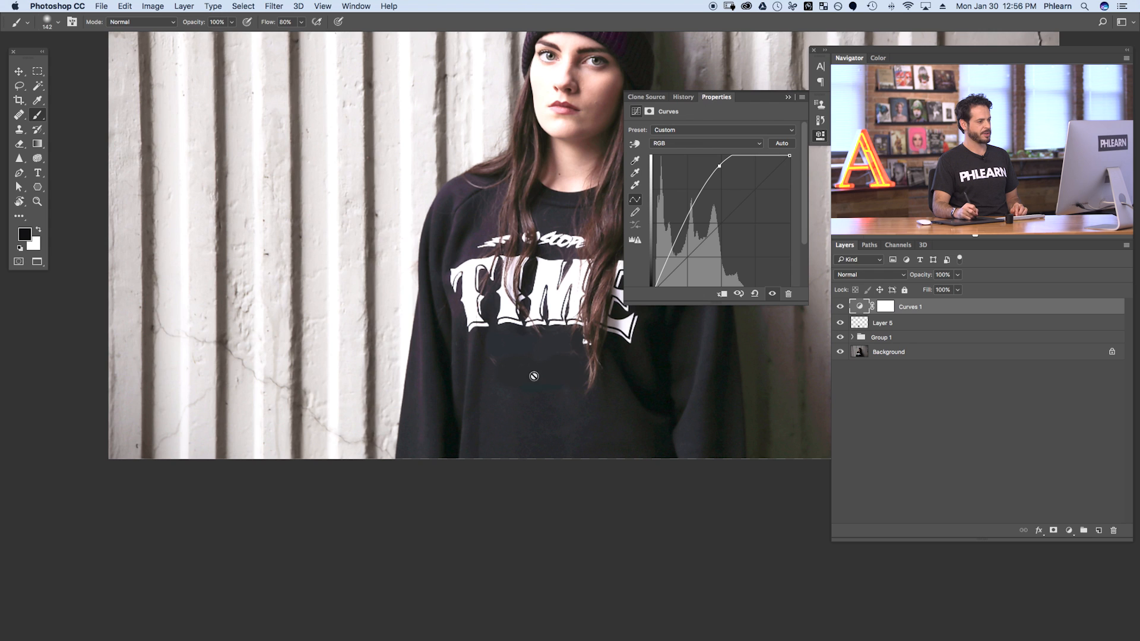
Hide the Curves 1 layer and select Layer 5 for further painting
click(840, 307)
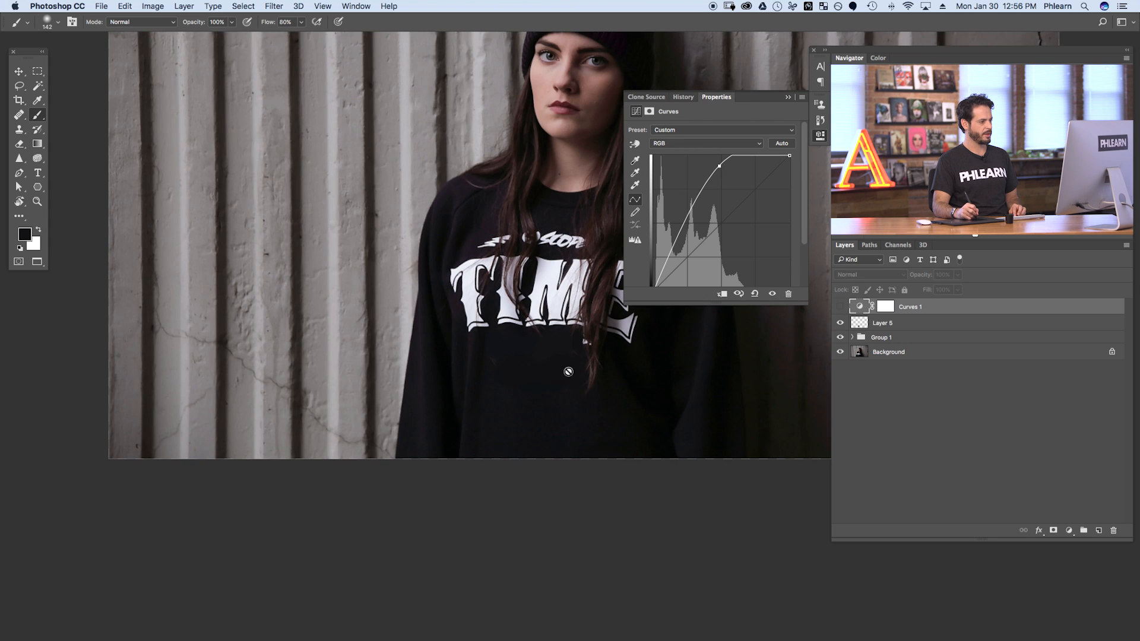
drag(569, 371, 587, 376)
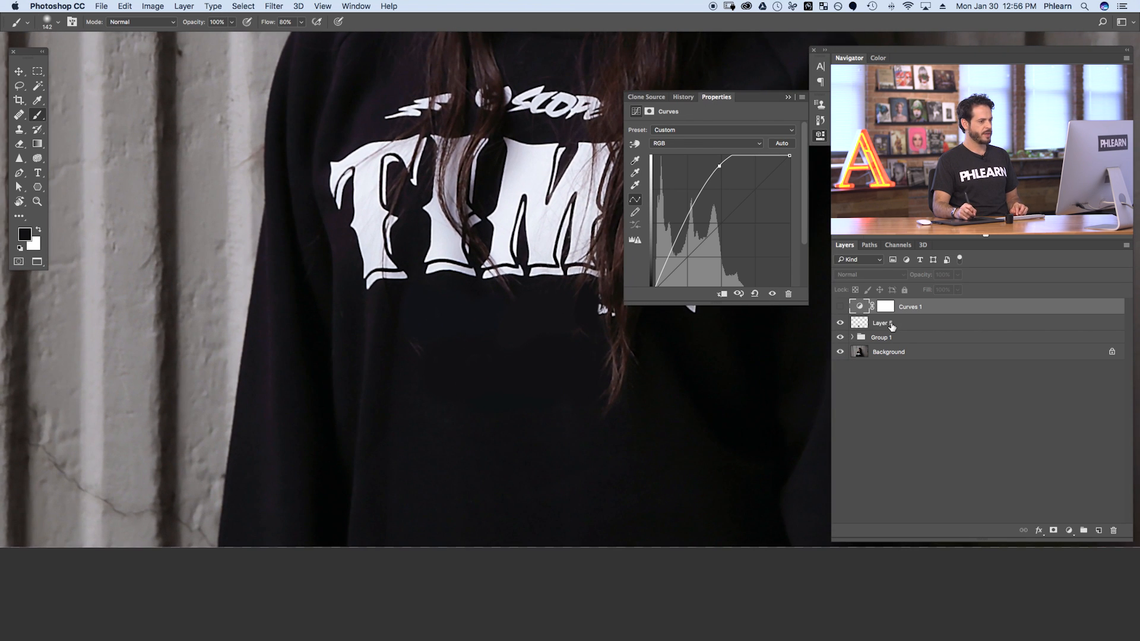
click(892, 327)
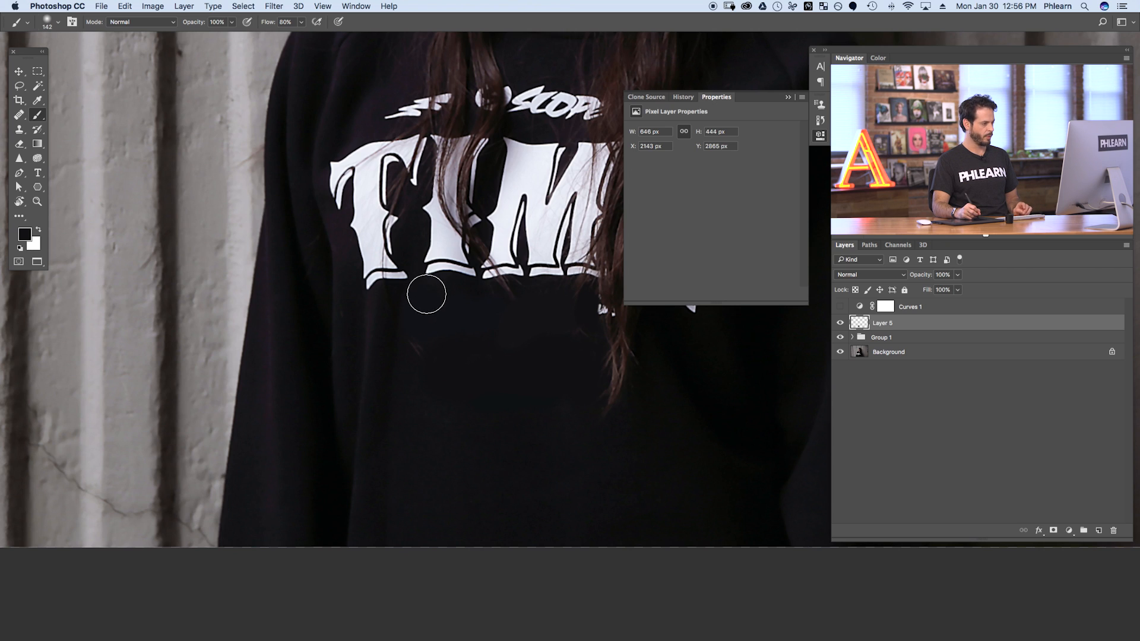
Enlarge the soft brush to 490 px
right_click(435, 277)
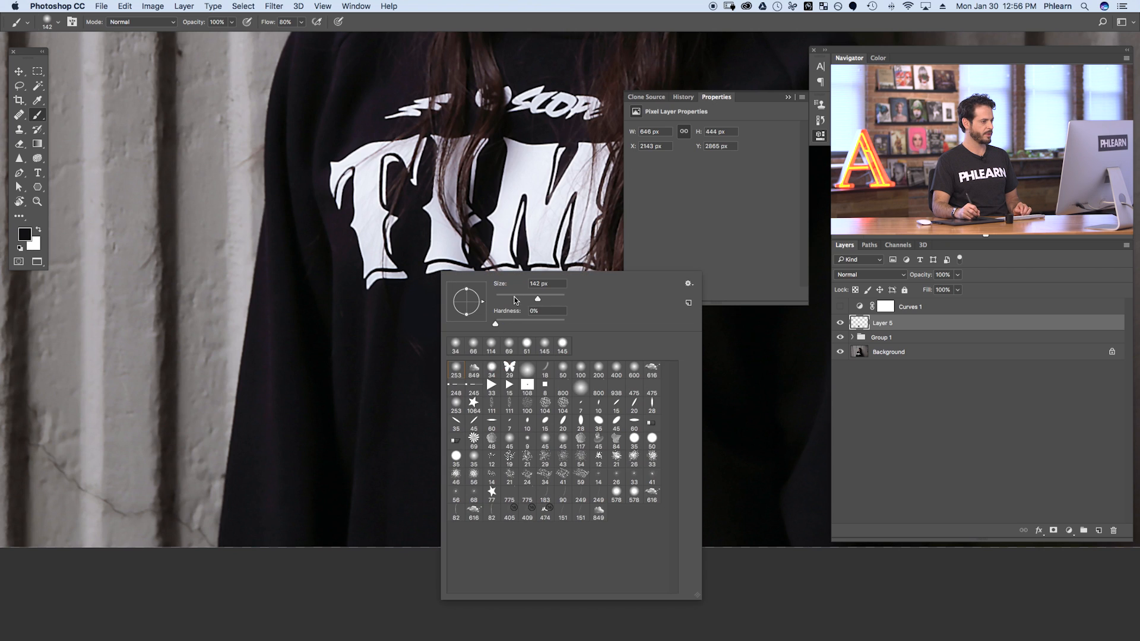
key([)
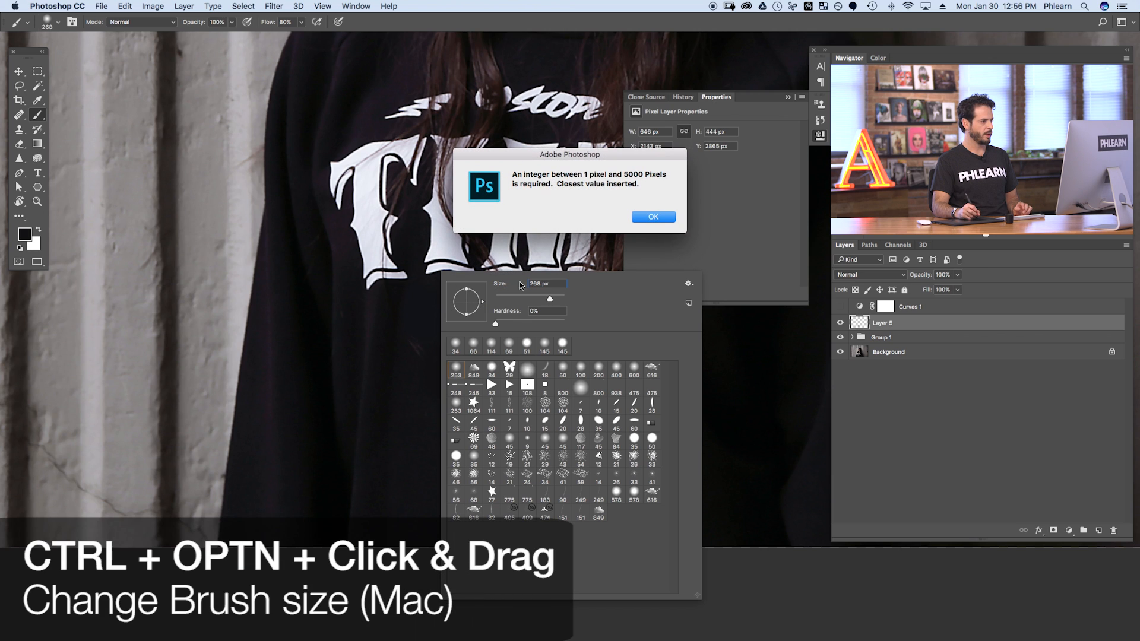
key(Return)
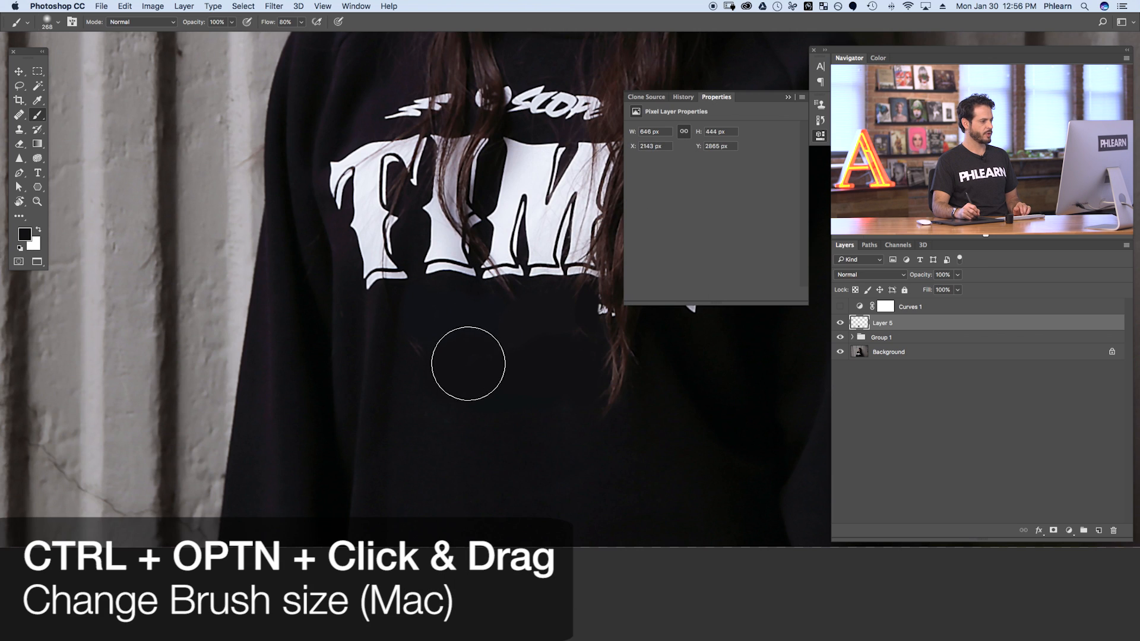
mouse_move(461, 373)
mouse_down()
mouse_move(494, 372)
mouse_move(407, 374)
mouse_move(534, 365)
mouse_move(511, 360)
mouse_move(479, 486)
mouse_move(477, 247)
mouse_up()
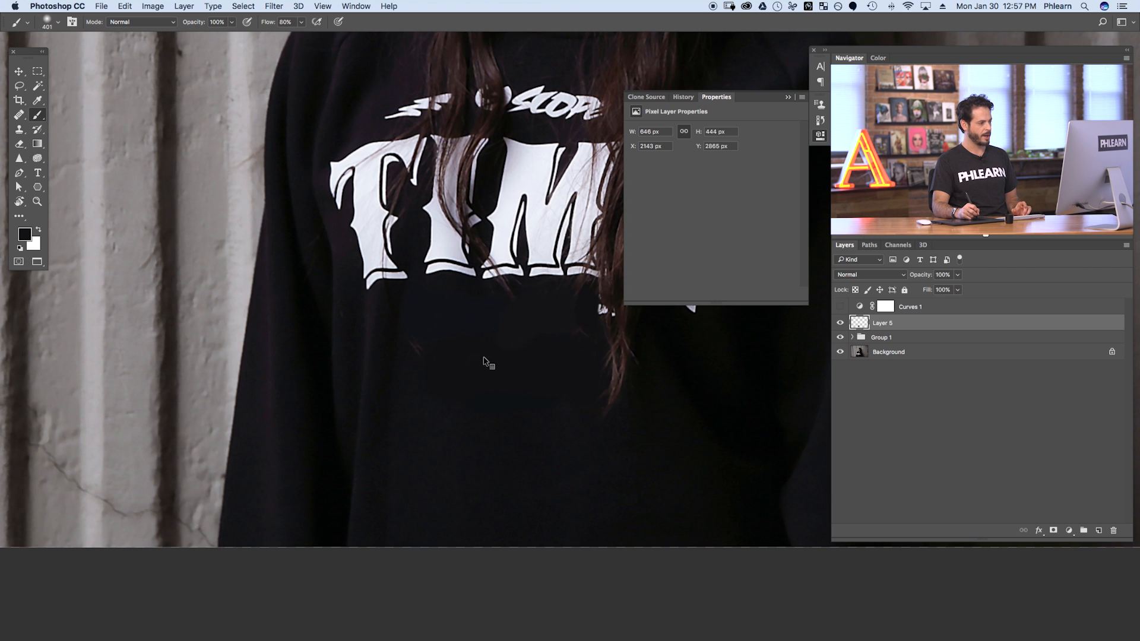
mouse_move(500, 352)
mouse_down()
mouse_move(450, 363)
mouse_move(482, 359)
mouse_move(511, 438)
mouse_move(501, 345)
mouse_up()
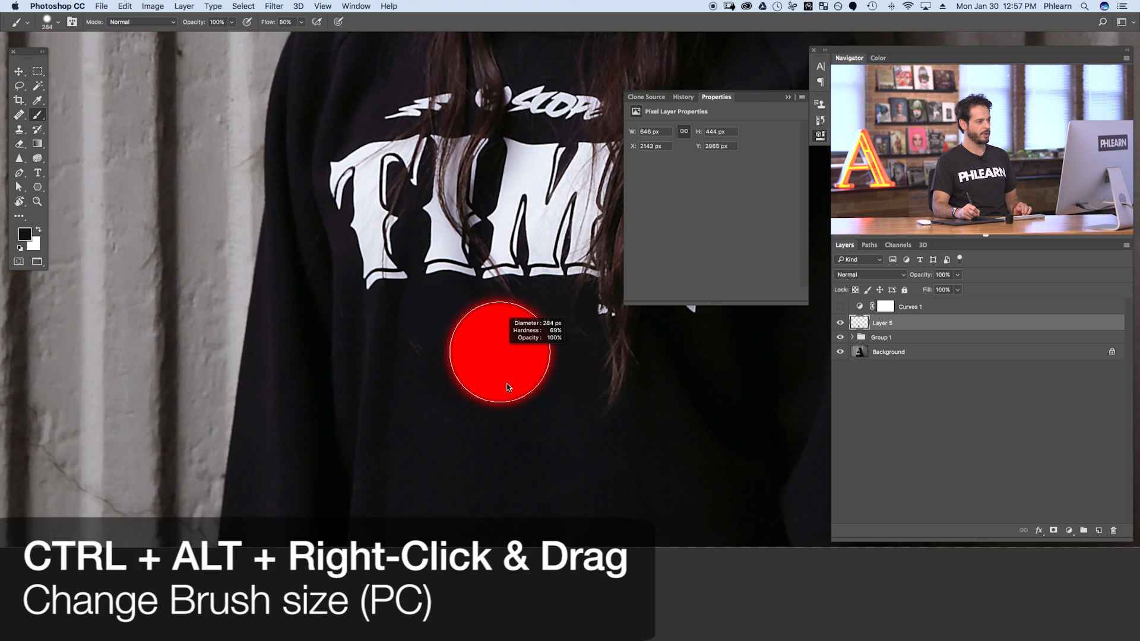
mouse_move(508, 387)
mouse_down()
mouse_move(515, 291)
mouse_move(520, 383)
mouse_move(513, 257)
mouse_move(501, 326)
mouse_move(521, 331)
mouse_move(445, 327)
mouse_up()
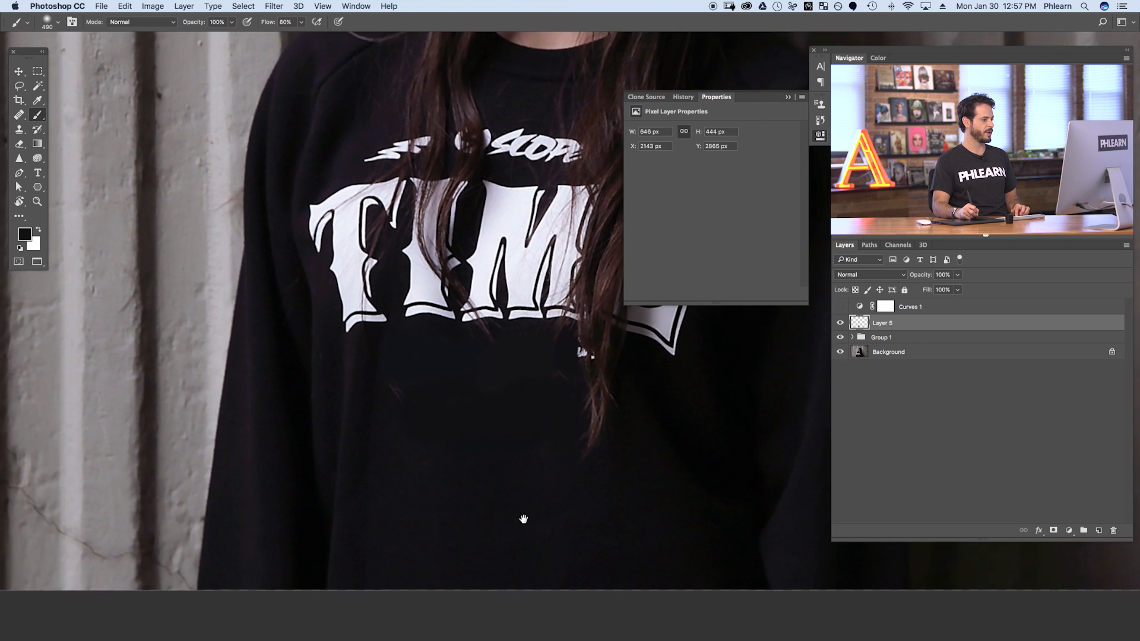
Sample the fabric below TIME and blend the painted patches there with the large soft brush
drag(421, 412, 466, 432)
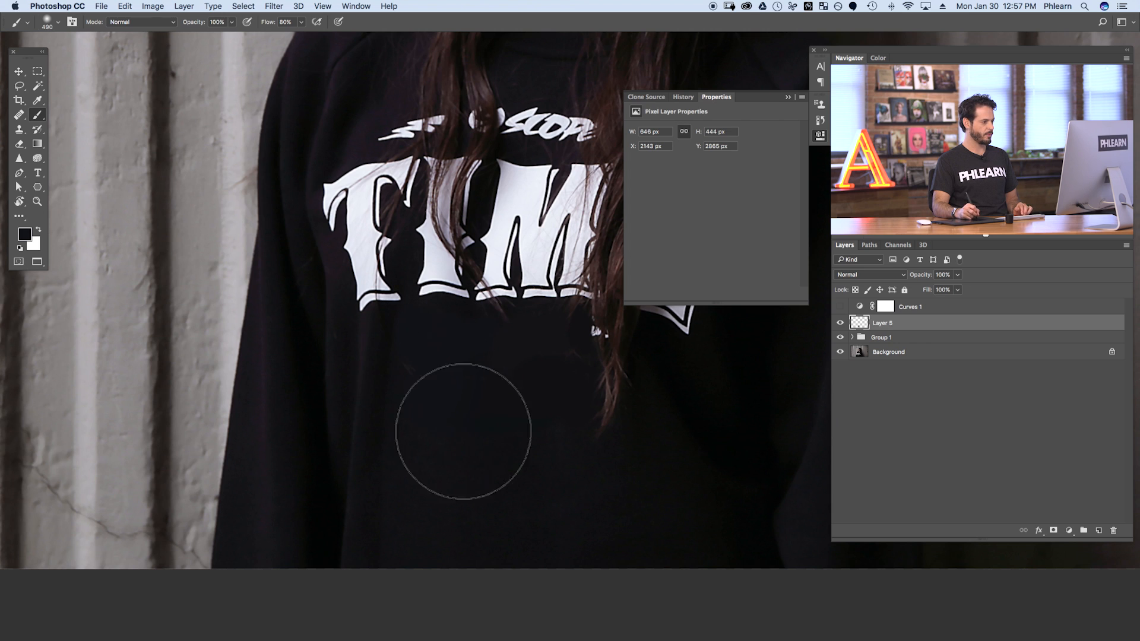
alt+click(442, 450)
click(475, 416)
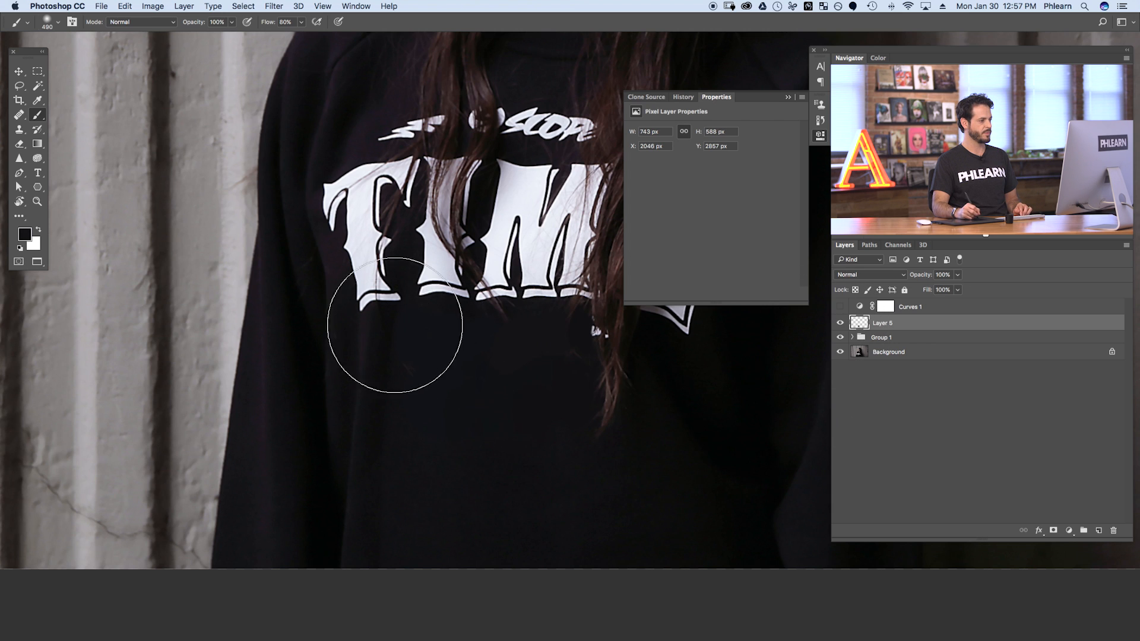
Paint over the upper part of the letter E beside the hair, repeatedly sampling nearby fabric tones
drag(584, 133, 547, 287)
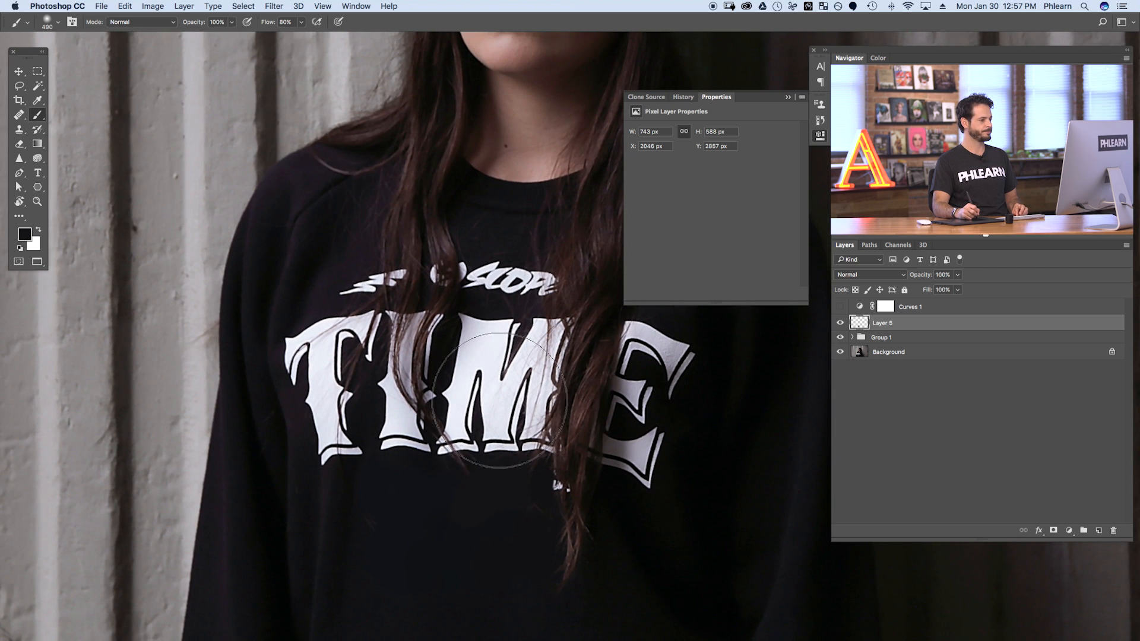
mouse_move(683, 401)
mouse_down()
mouse_move(543, 408)
mouse_move(615, 391)
mouse_up()
drag(548, 362, 430, 362)
alt+click(523, 374)
mouse_move(538, 307)
mouse_down()
mouse_move(534, 279)
mouse_move(522, 347)
mouse_up()
drag(535, 342, 535, 458)
alt+click(540, 366)
mouse_move(541, 313)
mouse_down()
mouse_move(529, 269)
mouse_move(435, 334)
mouse_move(422, 252)
mouse_move(415, 262)
mouse_move(448, 185)
mouse_move(403, 186)
mouse_up()
alt+click(403, 189)
alt+click(435, 212)
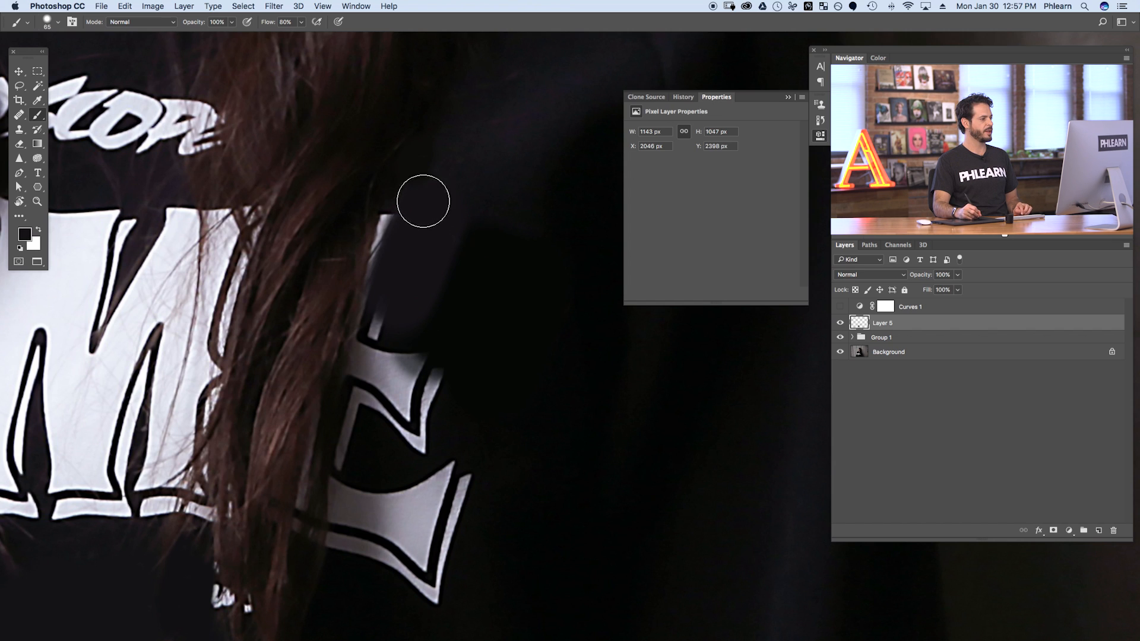
Paint over the remaining middle and lower parts of the letter E with sampled fabric tones
mouse_move(388, 278)
mouse_down()
mouse_move(389, 229)
mouse_move(382, 282)
mouse_move(410, 302)
mouse_up()
mouse_move(432, 347)
mouse_down()
mouse_move(420, 453)
mouse_move(426, 351)
mouse_move(374, 433)
mouse_move(368, 352)
mouse_move(356, 347)
mouse_move(341, 471)
mouse_up()
alt+click(407, 383)
alt+click(394, 284)
alt+click(381, 440)
mouse_move(353, 558)
mouse_down()
mouse_move(359, 480)
mouse_move(348, 525)
mouse_move(375, 578)
mouse_move(437, 443)
mouse_move(443, 597)
mouse_up()
drag(502, 542, 446, 564)
mouse_move(463, 592)
mouse_down()
mouse_move(485, 592)
mouse_move(471, 593)
mouse_up()
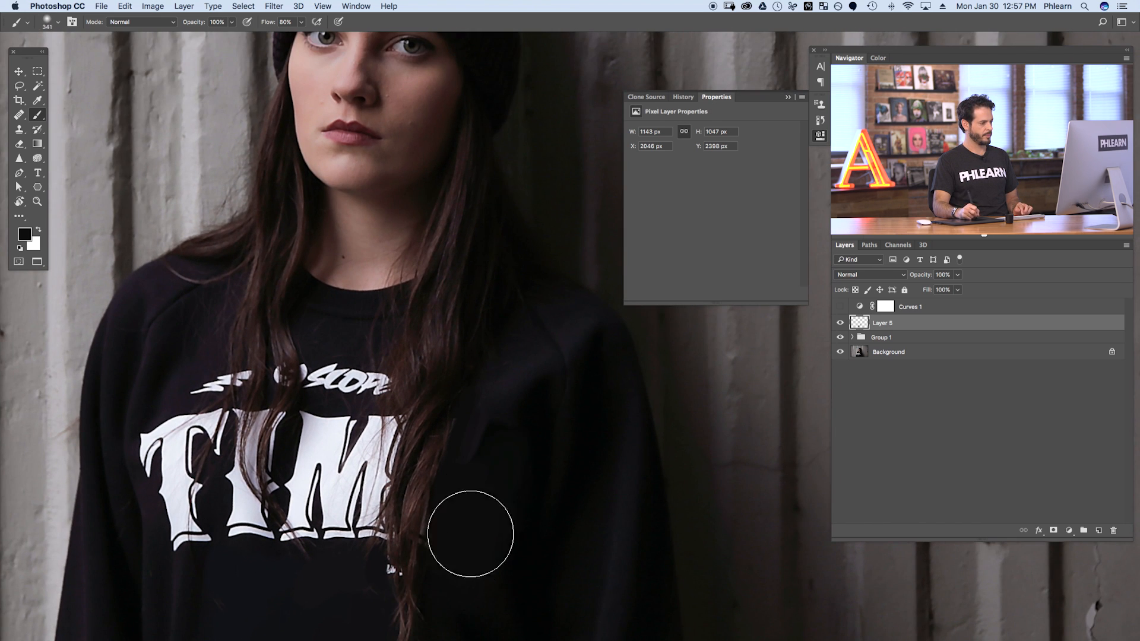
Smooth the fabric where the letter E was, using a large soft brush and freshly sampled tones
mouse_move(471, 535)
mouse_down()
mouse_move(491, 453)
mouse_move(479, 456)
mouse_up()
drag(485, 411, 525, 440)
alt+click(532, 424)
drag(409, 575, 622, 477)
Paint over the upper outer edge of the letter T, repeatedly sampling the nearby fabric tones
drag(374, 379, 324, 551)
drag(466, 308, 440, 384)
mouse_move(469, 277)
mouse_down()
mouse_move(467, 330)
mouse_move(461, 319)
mouse_move(470, 280)
mouse_move(485, 332)
mouse_move(483, 315)
mouse_move(471, 316)
mouse_move(458, 346)
mouse_move(475, 336)
mouse_move(464, 328)
mouse_move(409, 365)
mouse_move(416, 337)
mouse_up()
key(super+z)
alt+click(469, 281)
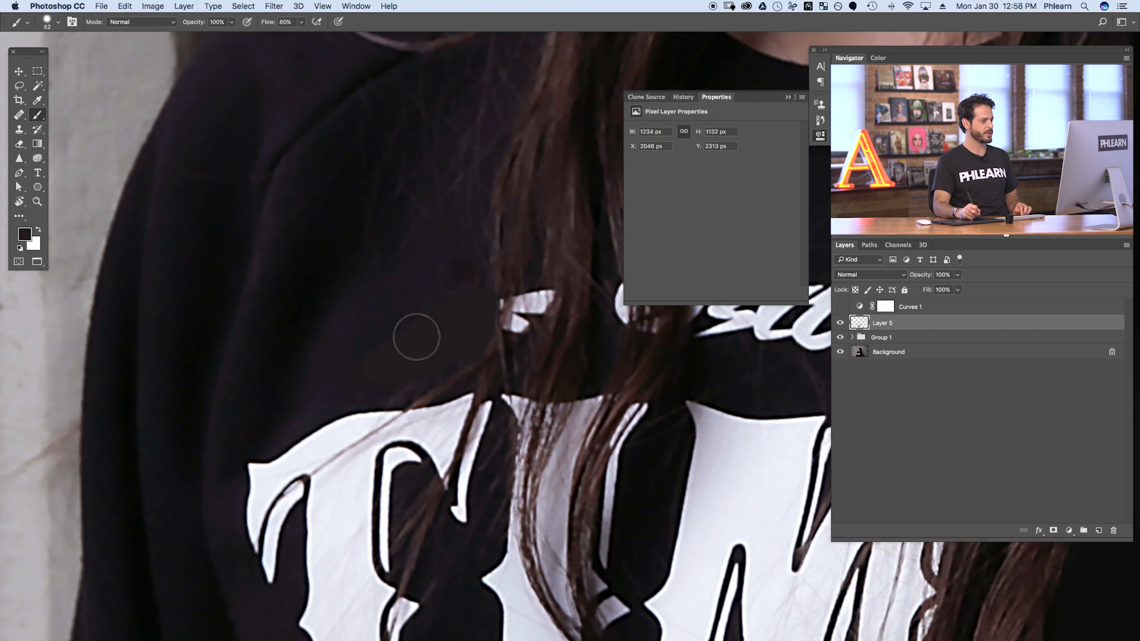
mouse_move(367, 411)
mouse_down()
mouse_move(428, 319)
mouse_move(410, 359)
mouse_move(422, 326)
mouse_move(344, 417)
mouse_move(333, 394)
mouse_move(295, 420)
mouse_move(315, 395)
mouse_move(335, 434)
mouse_up()
alt+click(455, 268)
alt+click(353, 436)
mouse_move(333, 473)
mouse_down()
mouse_move(323, 463)
mouse_move(346, 463)
mouse_up()
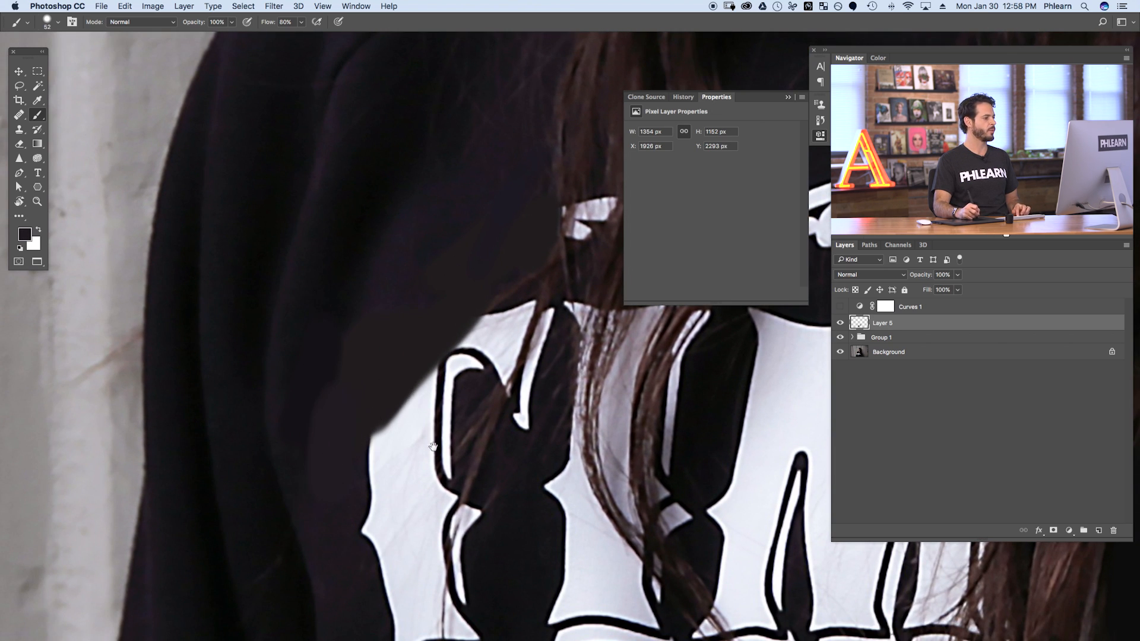
Paint over the lower part of the letter T's stem with freshly sampled fabric tones
drag(490, 421, 428, 385)
alt+click(467, 440)
mouse_move(439, 464)
mouse_down()
mouse_move(413, 499)
mouse_move(410, 542)
mouse_move(433, 552)
mouse_move(450, 383)
mouse_move(433, 463)
mouse_move(407, 374)
mouse_move(383, 434)
mouse_move(380, 297)
mouse_move(344, 250)
mouse_up()
alt+click(366, 467)
alt+click(334, 374)
key(super+minus)
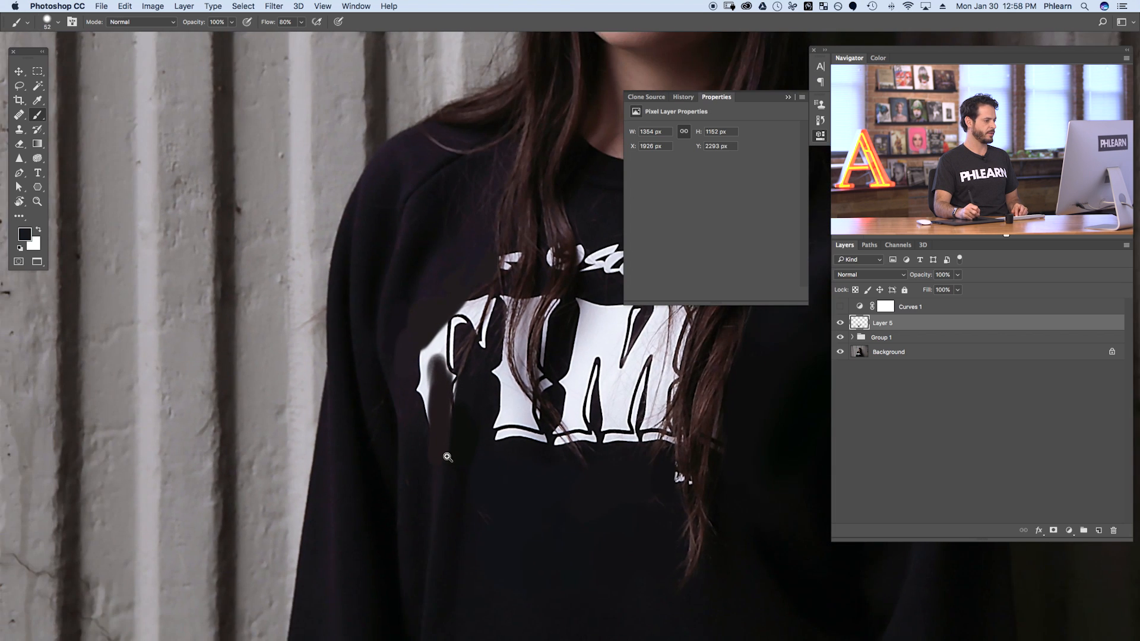
alt+click(464, 455)
alt+click(433, 434)
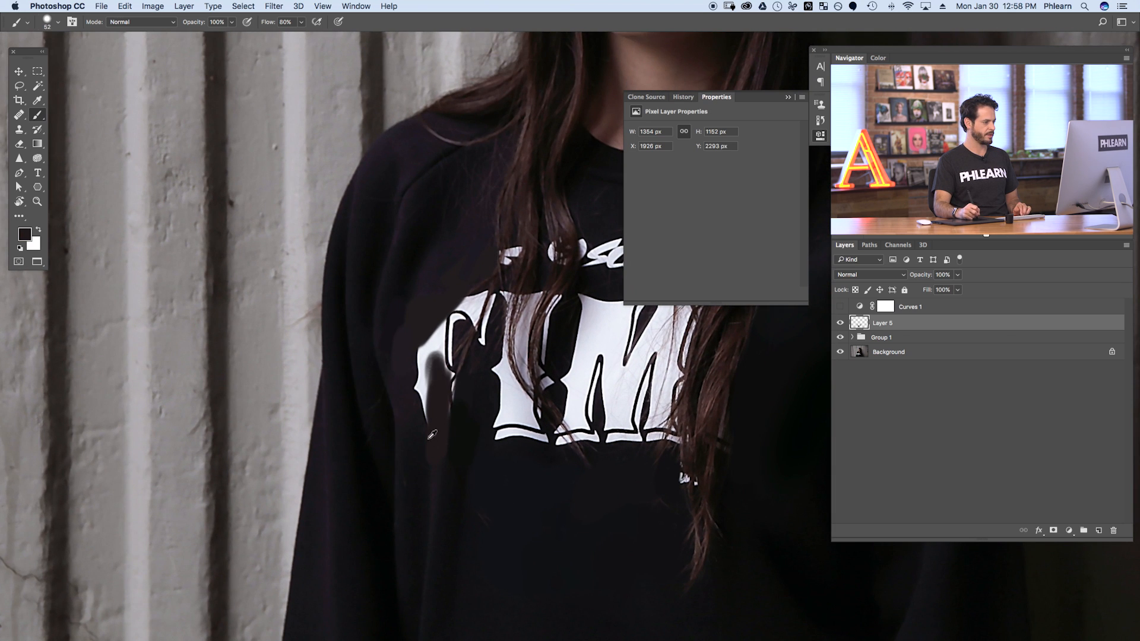
drag(426, 410, 475, 391)
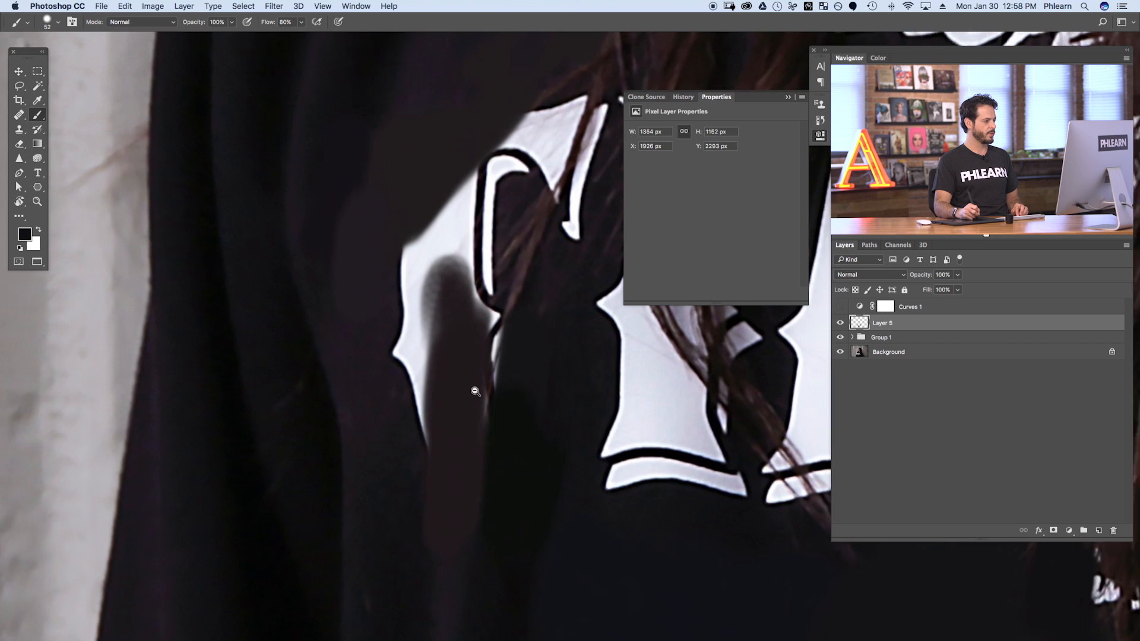
Cover the rest of the T's stem and its curved inner outline up to the loose hair strand
mouse_move(409, 423)
mouse_down()
mouse_move(388, 318)
mouse_move(416, 461)
mouse_move(414, 366)
mouse_move(453, 312)
mouse_move(439, 194)
mouse_up()
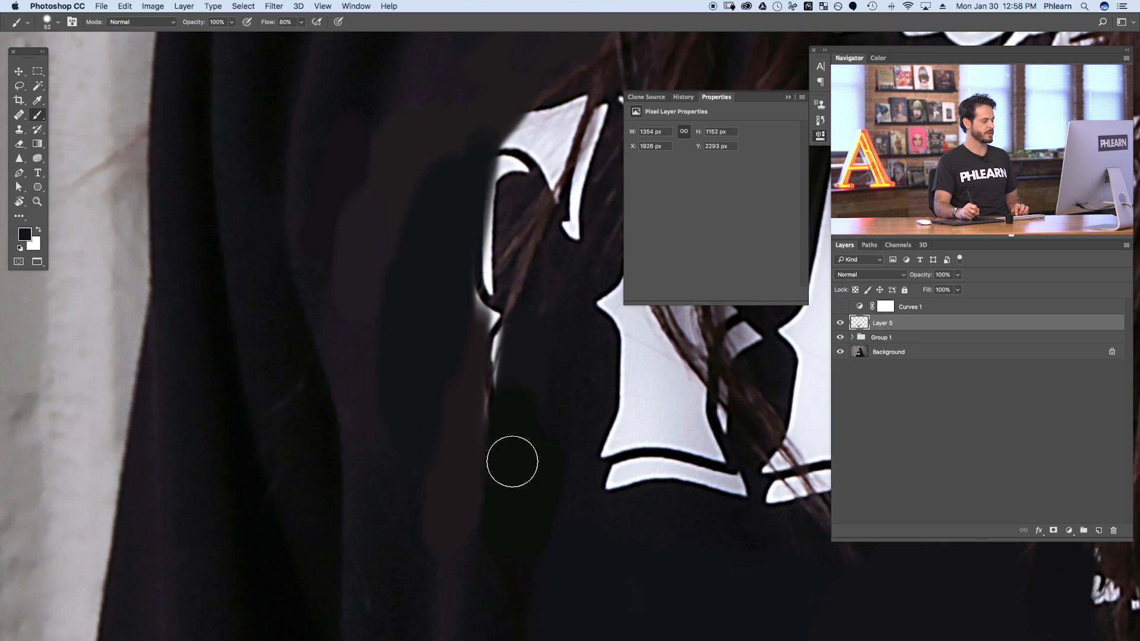
drag(516, 358, 460, 462)
mouse_move(512, 216)
mouse_down()
mouse_move(497, 297)
mouse_move(471, 320)
mouse_move(484, 222)
mouse_move(444, 335)
mouse_move(457, 403)
mouse_up()
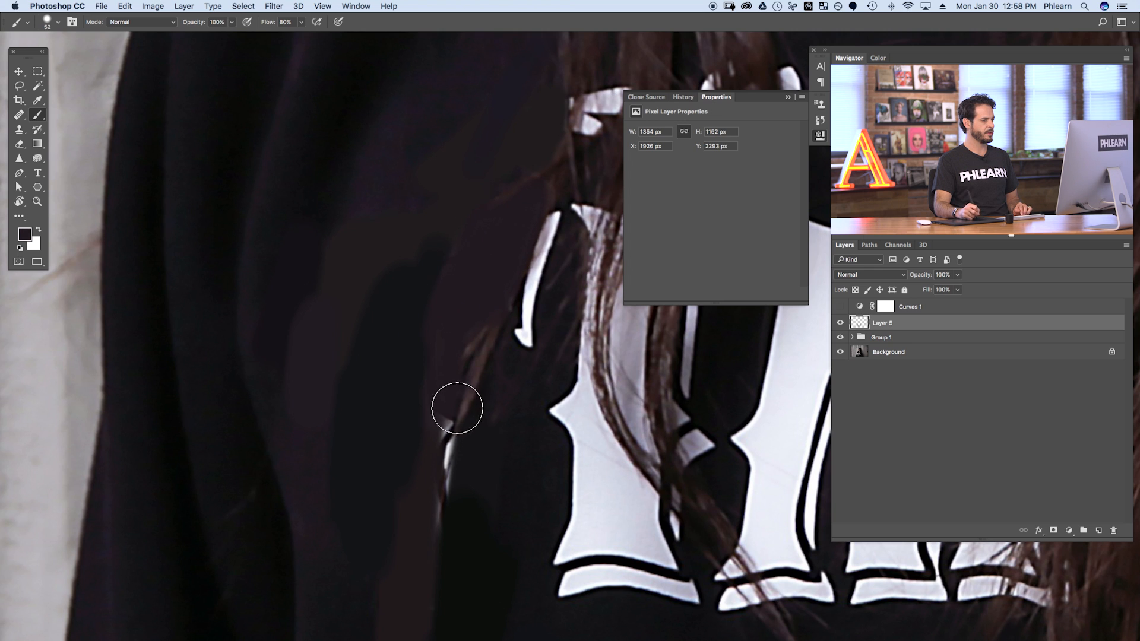
mouse_move(469, 460)
mouse_down()
mouse_move(436, 500)
mouse_move(431, 526)
mouse_up()
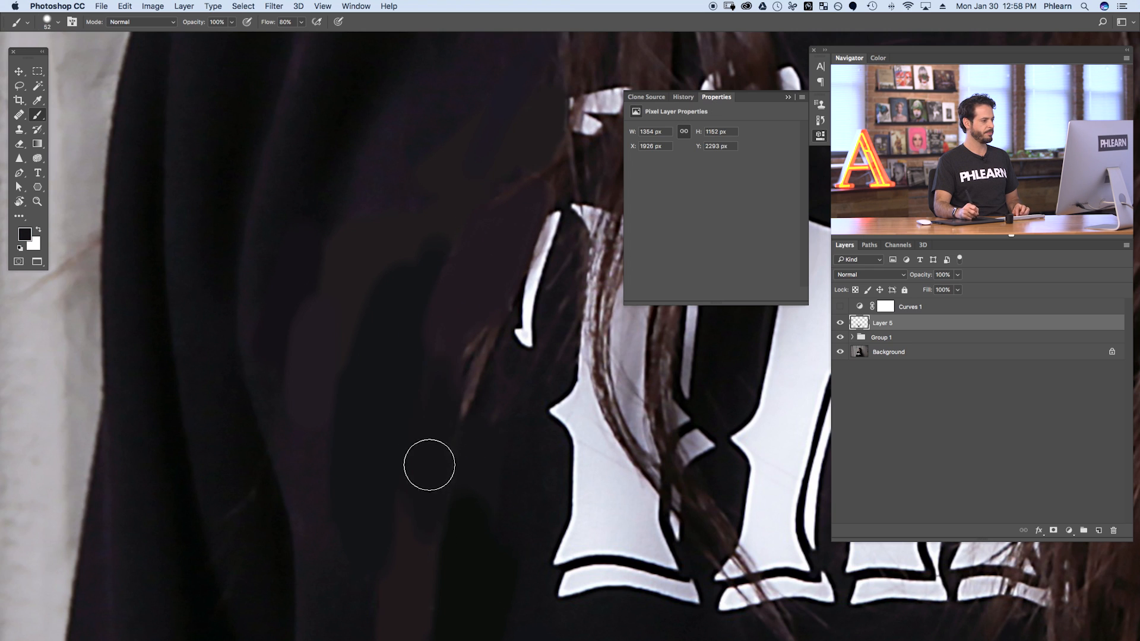
Paint over the last piece of the T's crossbar next to the long hair strands
scroll(425, 471, up, 2)
scroll(425, 471, right, 2)
drag(478, 408, 501, 298)
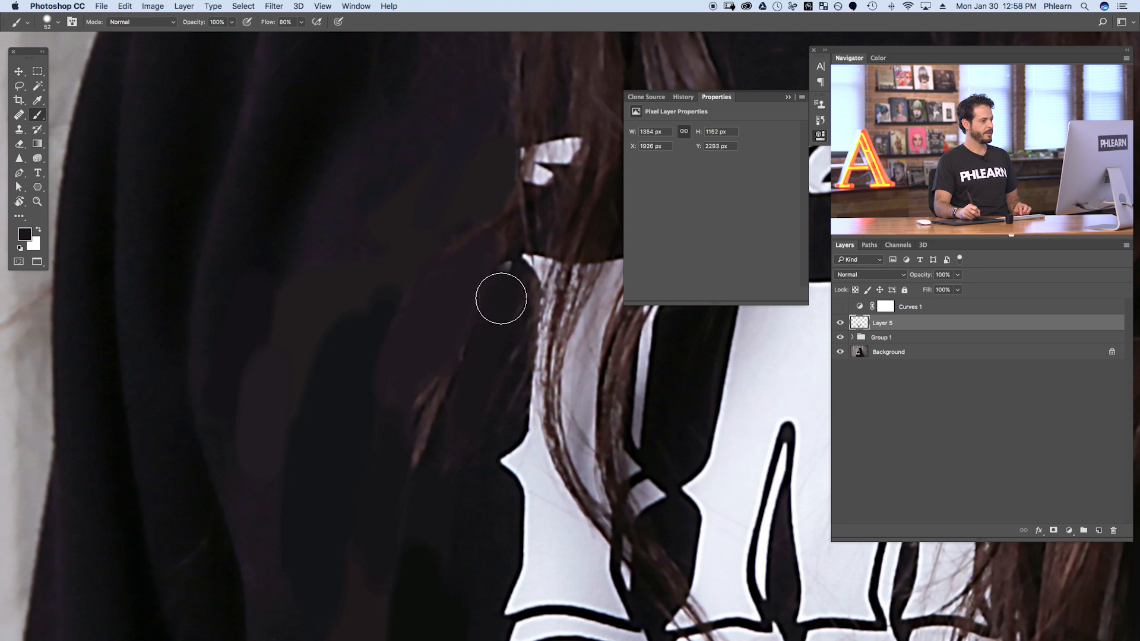
drag(529, 386, 489, 404)
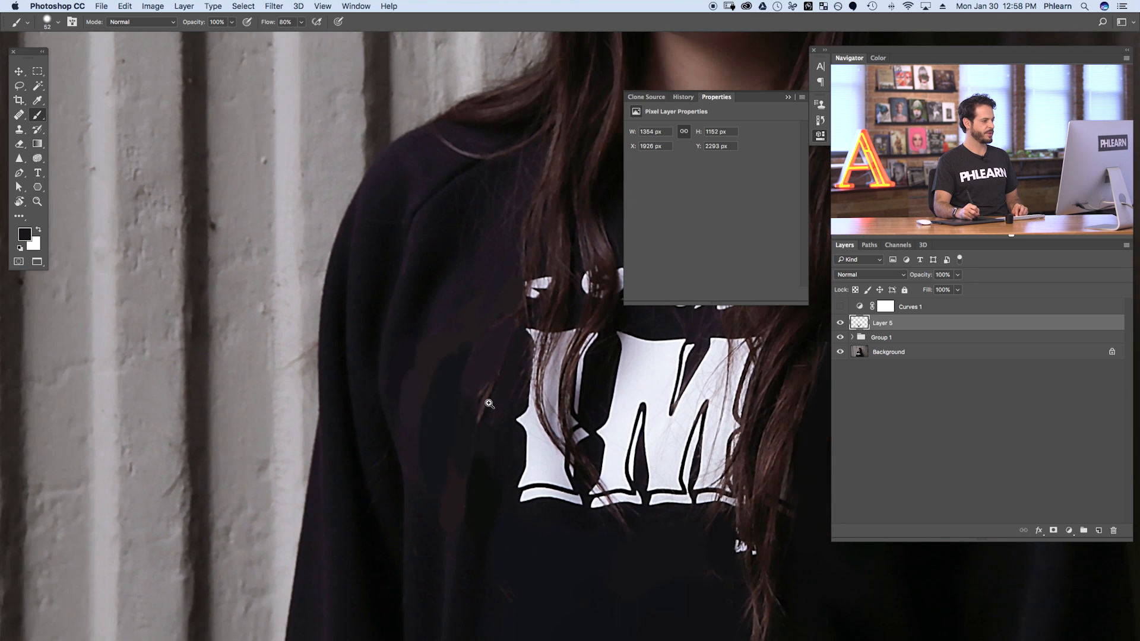
Check the painted patches with the Curves 1 layer briefly shown, and set a 174 px brush with 33% flow
scroll(469, 368, up, 1)
scroll(469, 368, right, 1)
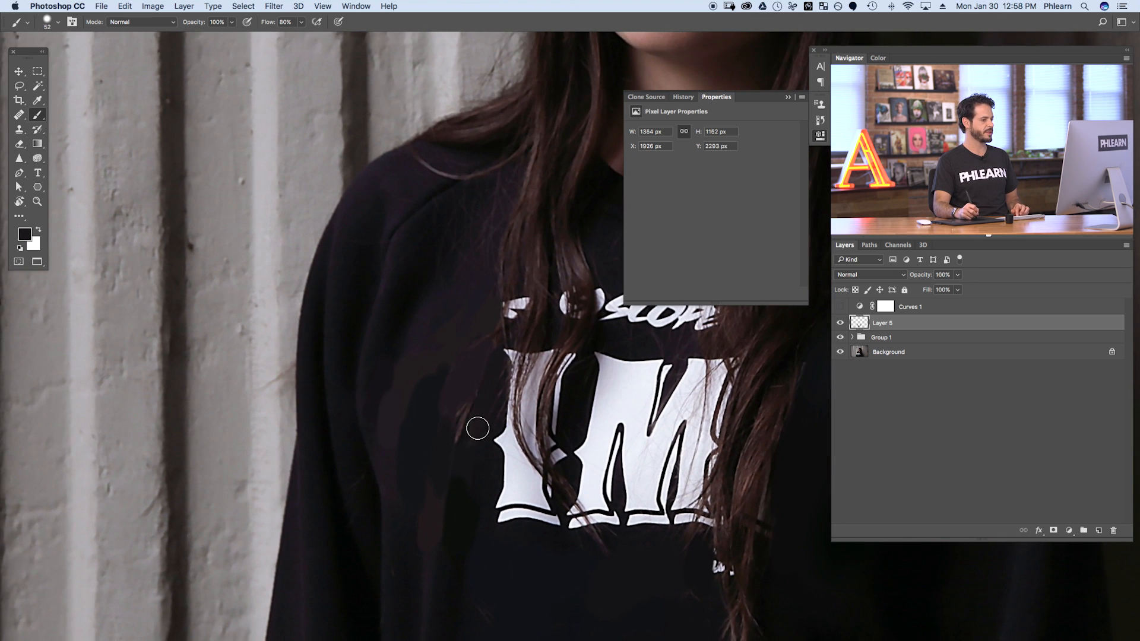
click(841, 306)
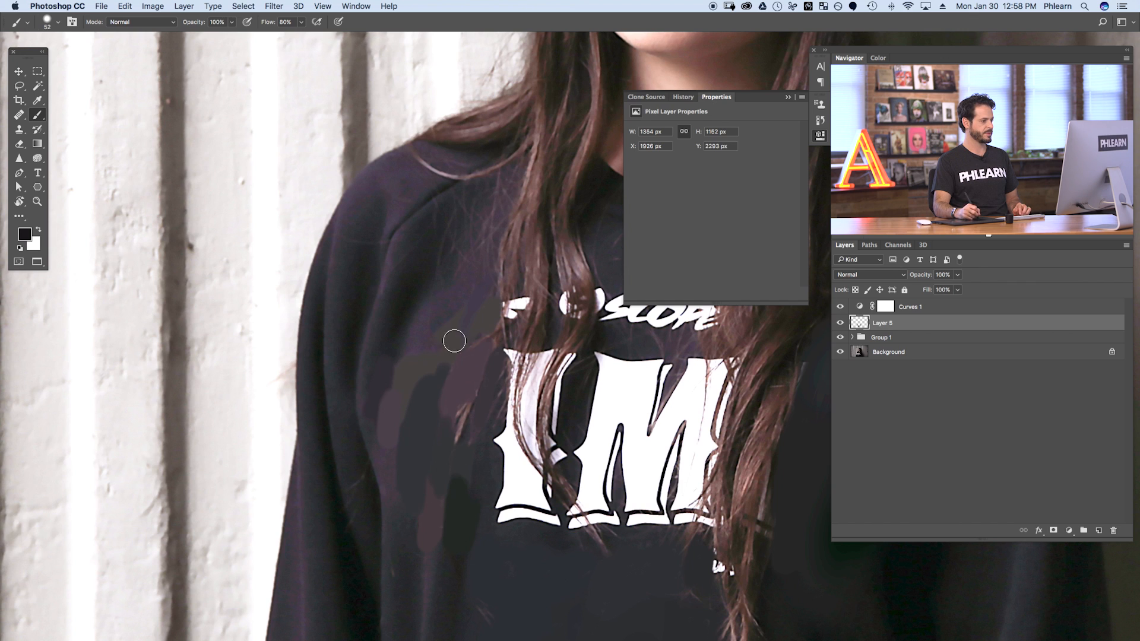
click(840, 306)
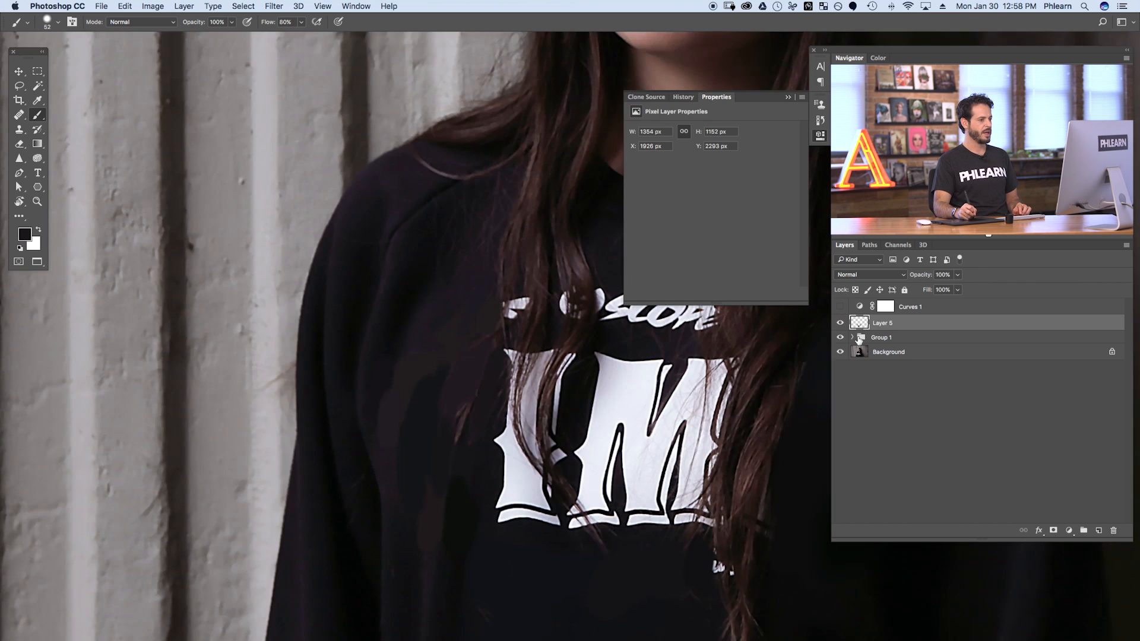
mouse_move(413, 364)
mouse_down()
mouse_move(432, 366)
mouse_move(422, 335)
mouse_move(397, 357)
mouse_up()
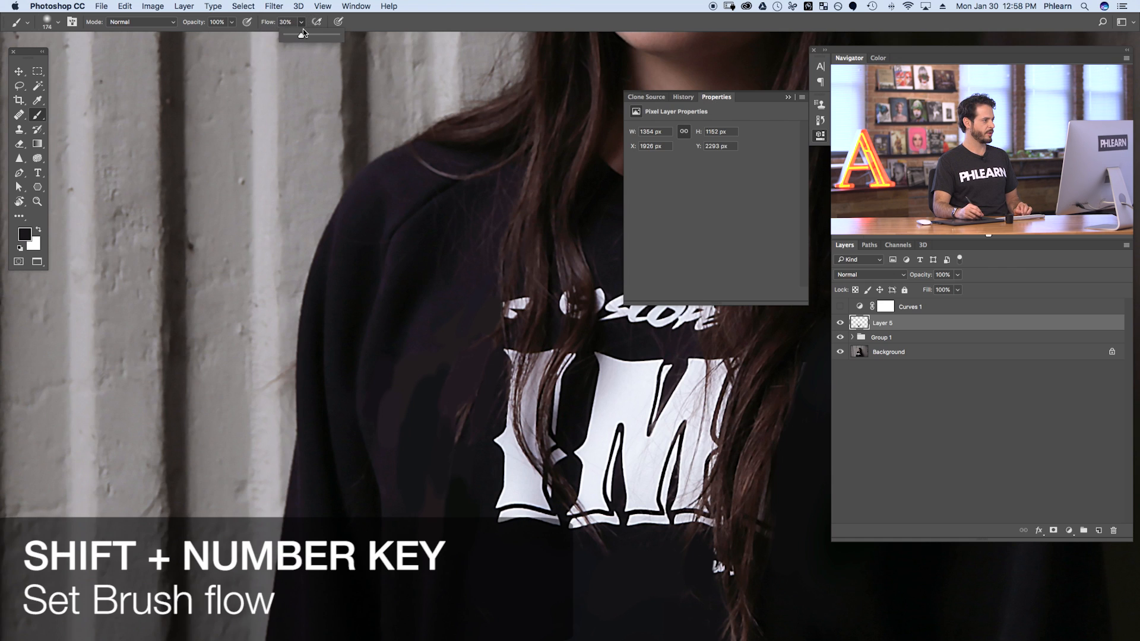
click(303, 33)
click(387, 21)
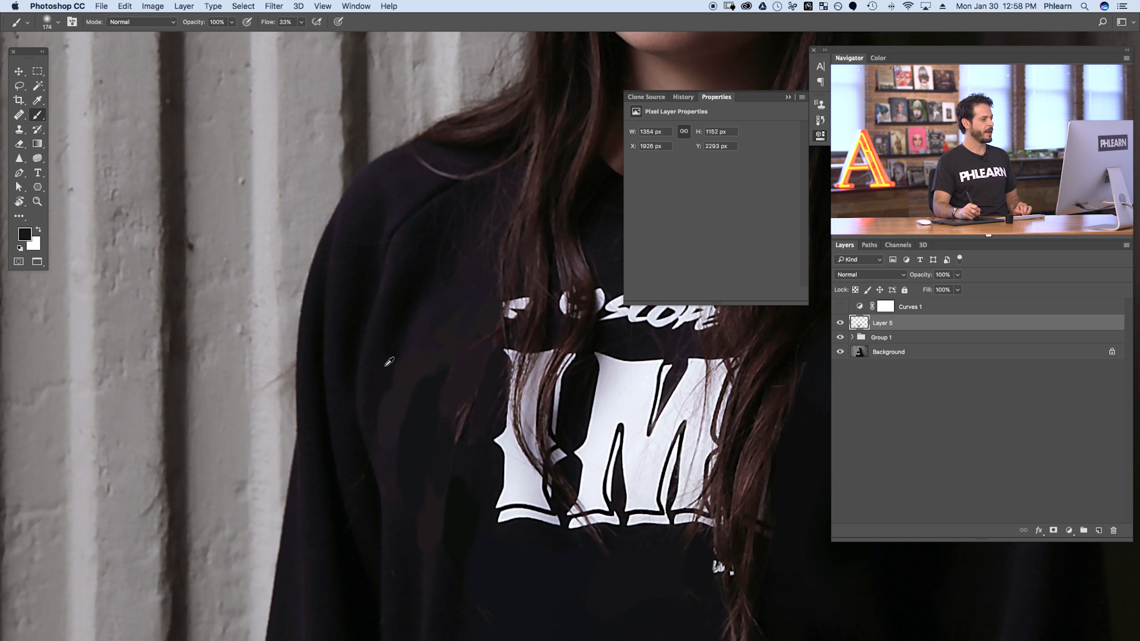
Blend the uneven patches where the upper T was, using repeatedly sampled fabric tones at low flow
alt+click(403, 394)
drag(393, 435, 408, 367)
alt+click(424, 416)
drag(404, 456, 408, 433)
alt+click(402, 404)
alt+click(428, 394)
alt+click(465, 363)
drag(465, 360, 470, 319)
Even out the lower fabric below the removed T with a 118 px soft brush and sampled tones
alt+click(415, 447)
alt+click(453, 541)
drag(467, 533, 448, 533)
alt+click(427, 554)
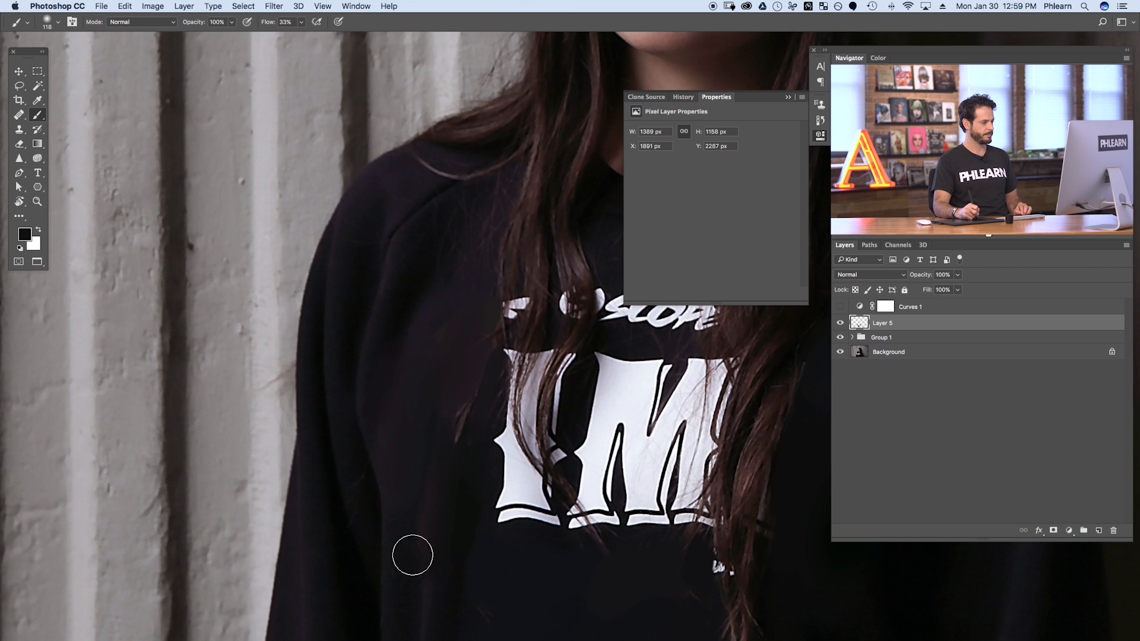
alt+click(406, 445)
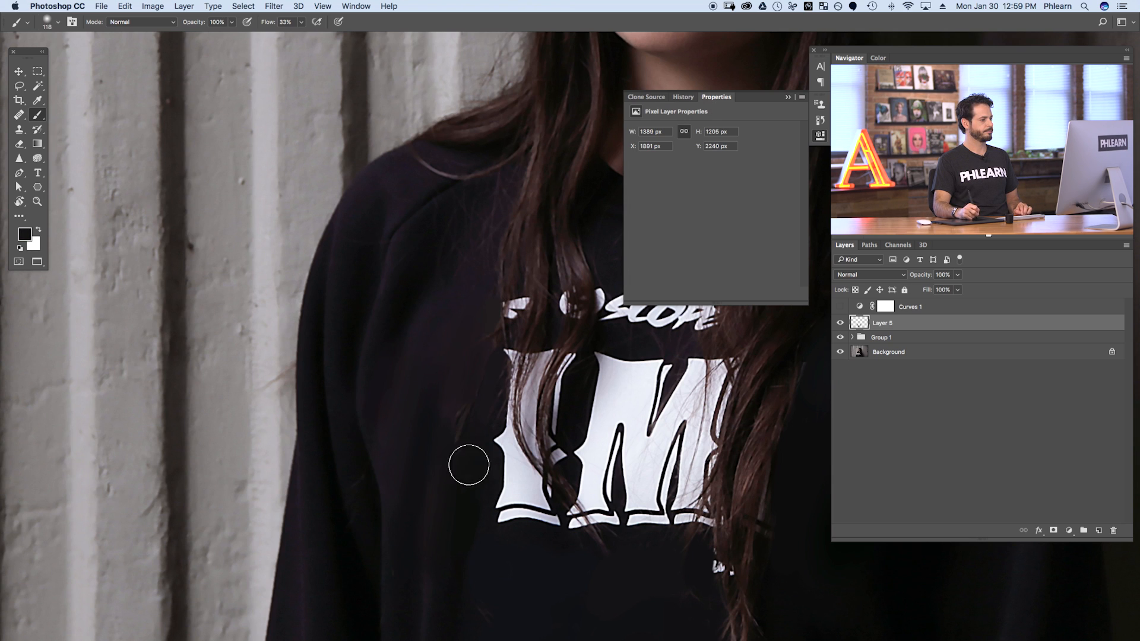
alt+click(461, 509)
alt+click(435, 249)
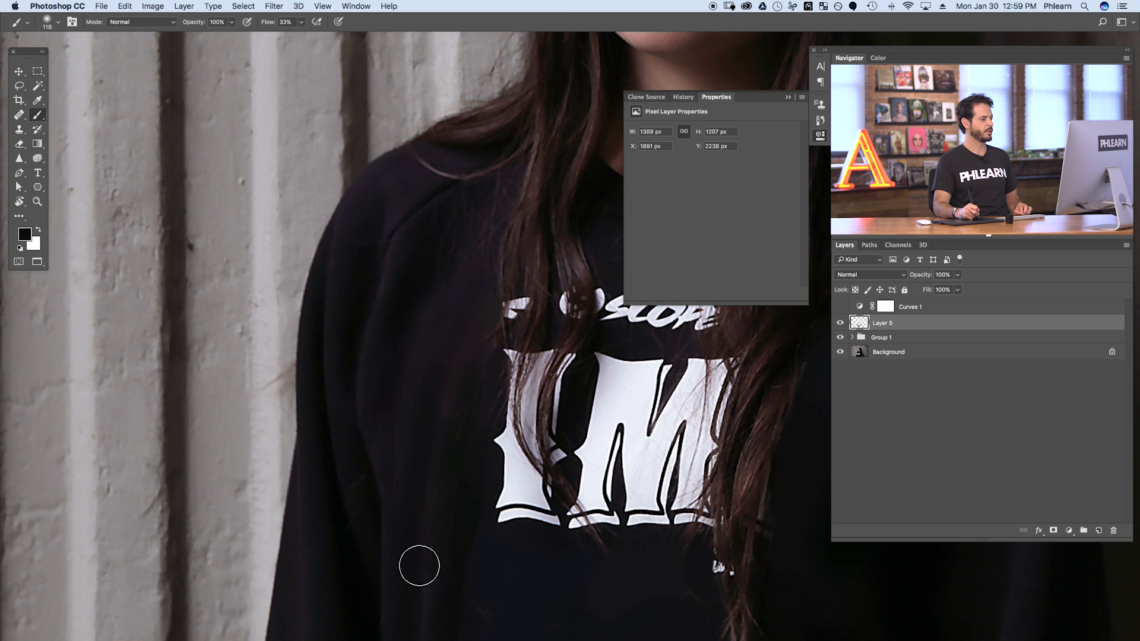
Refine the fabric folds around the removed T with sampled tones, varying the brush between 154 and 93 px
ctrl+alt+drag(439, 511, 429, 513)
alt+click(424, 346)
alt+click(452, 383)
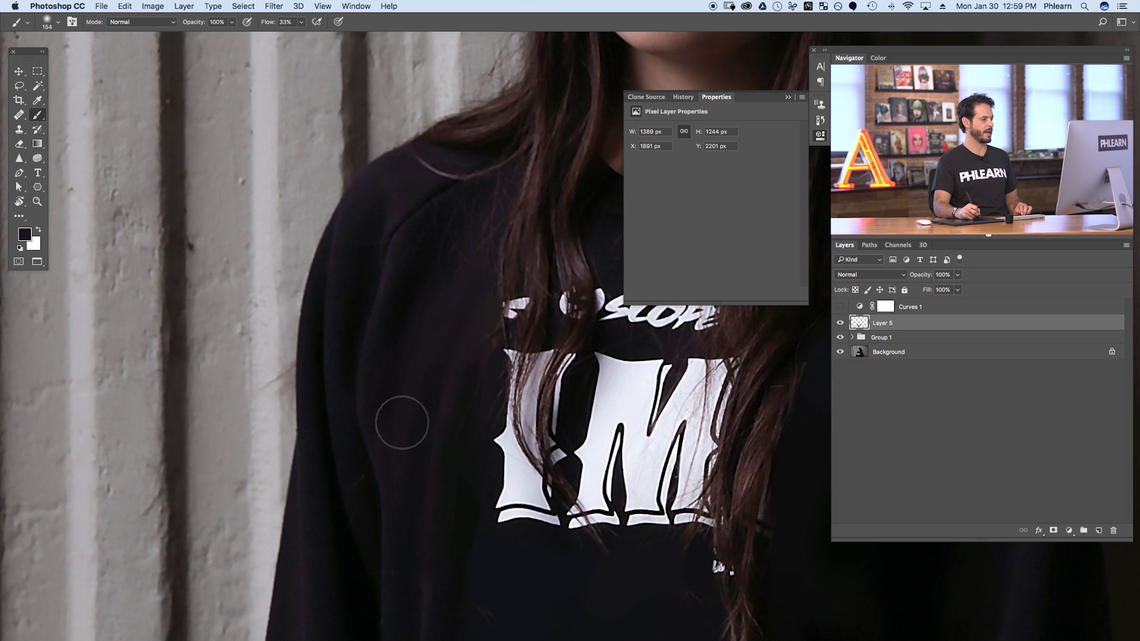
ctrl+alt+drag(423, 293, 404, 291)
alt+click(405, 283)
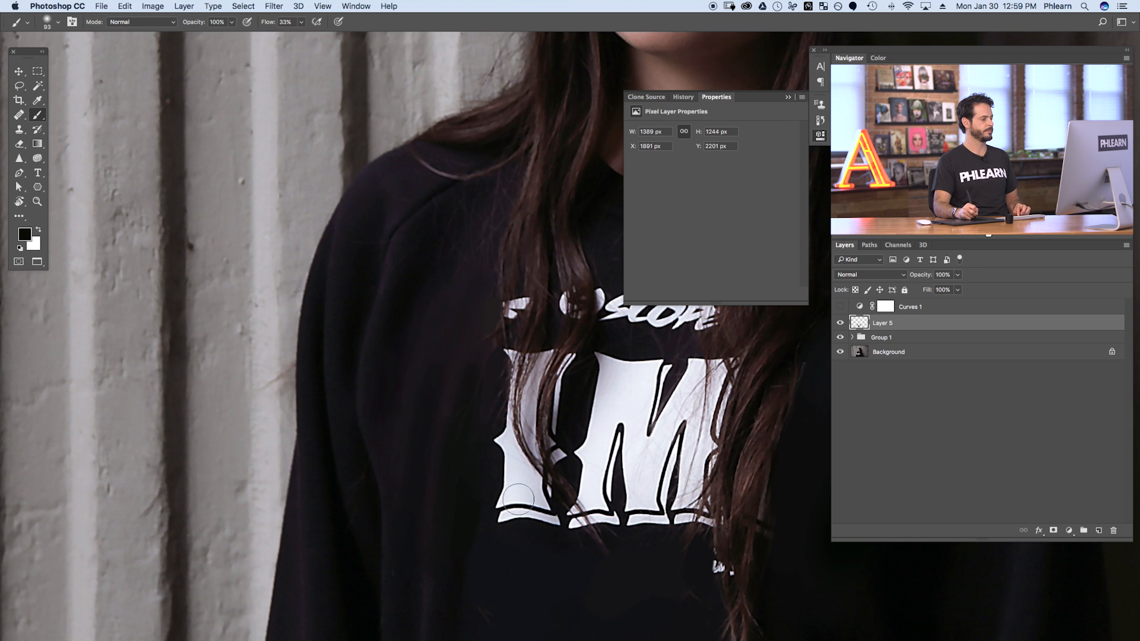
Paint over the lower middle of the letter M with a 49 px brush at 70% flow and sampled fabric color
drag(545, 545, 462, 527)
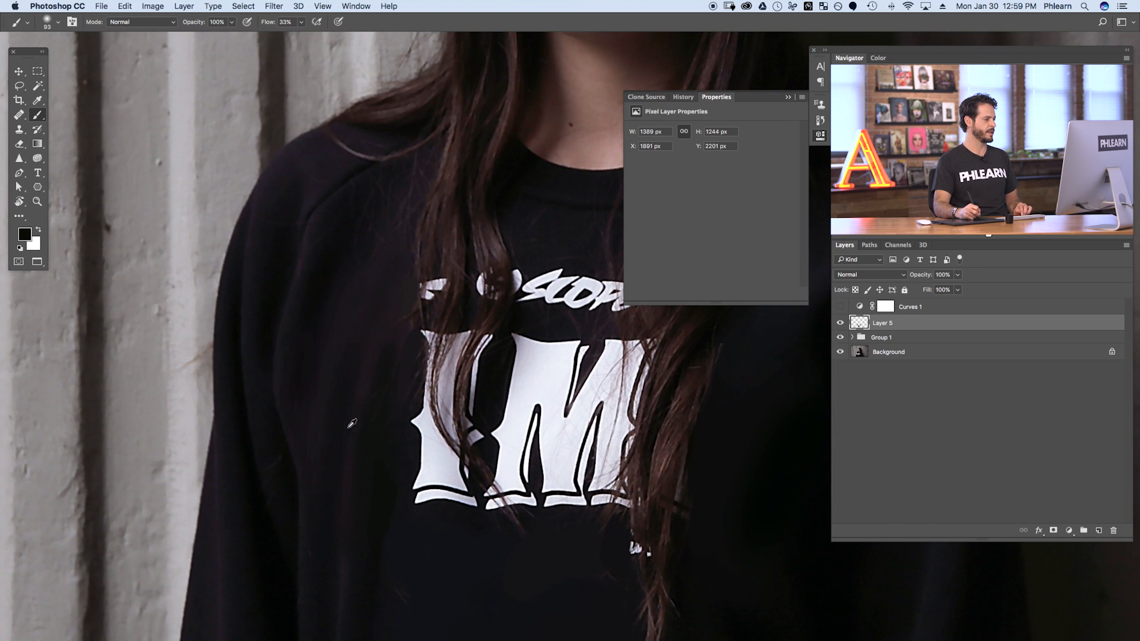
mouse_move(515, 454)
mouse_down()
mouse_move(412, 428)
mouse_move(449, 459)
mouse_move(446, 471)
mouse_move(458, 464)
mouse_move(438, 496)
mouse_move(475, 427)
mouse_move(478, 483)
mouse_move(492, 435)
mouse_move(458, 415)
mouse_up()
super+click(469, 509)
alt+click(457, 486)
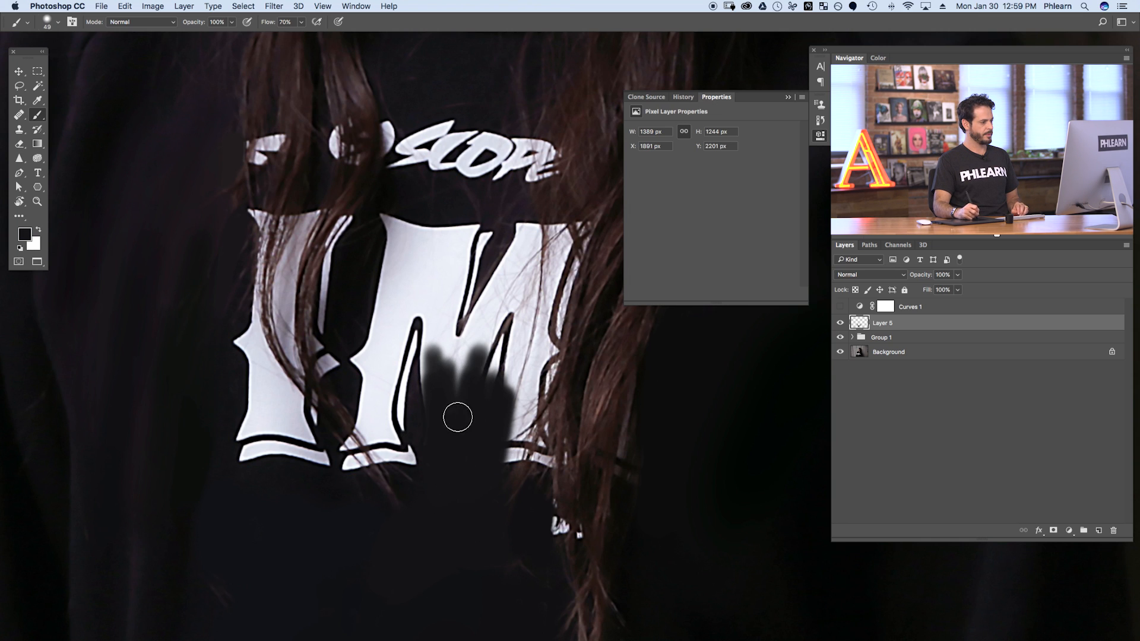
alt+click(463, 213)
mouse_move(444, 210)
ctrl+alt+mouse_down()
mouse_move(461, 210)
mouse_move(394, 235)
mouse_move(448, 282)
mouse_move(476, 242)
mouse_move(504, 275)
mouse_move(537, 285)
ctrl+alt+mouse_up()
key(super+0)
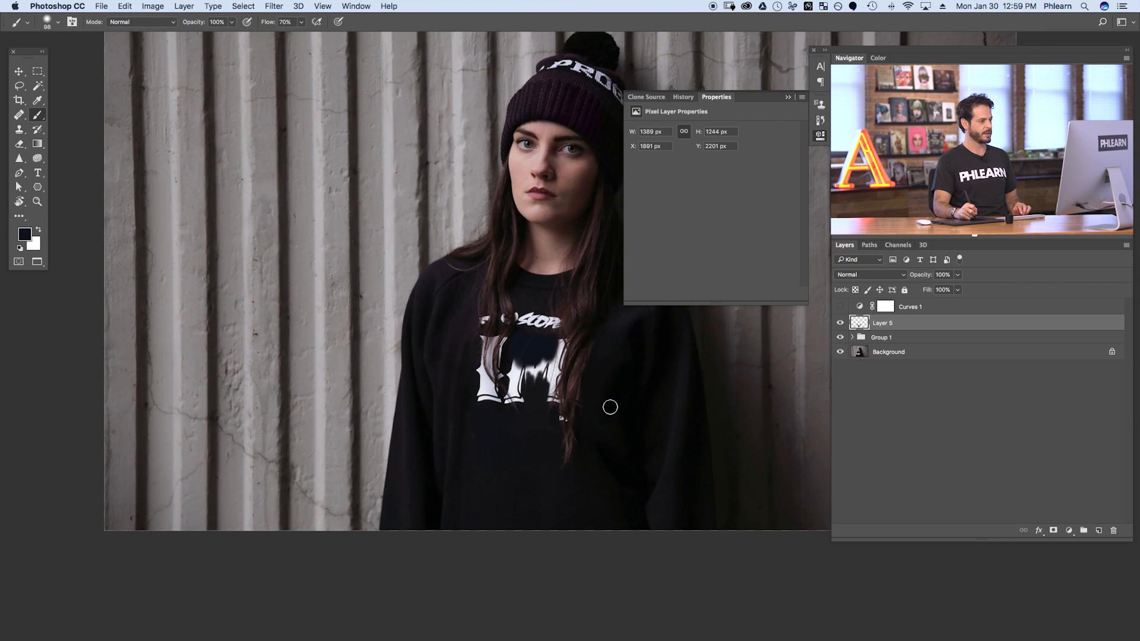
key(super+z)
Paint over the upper and middle parts of the letter M with fabric tones sampled around it
super+drag(529, 366, 580, 333)
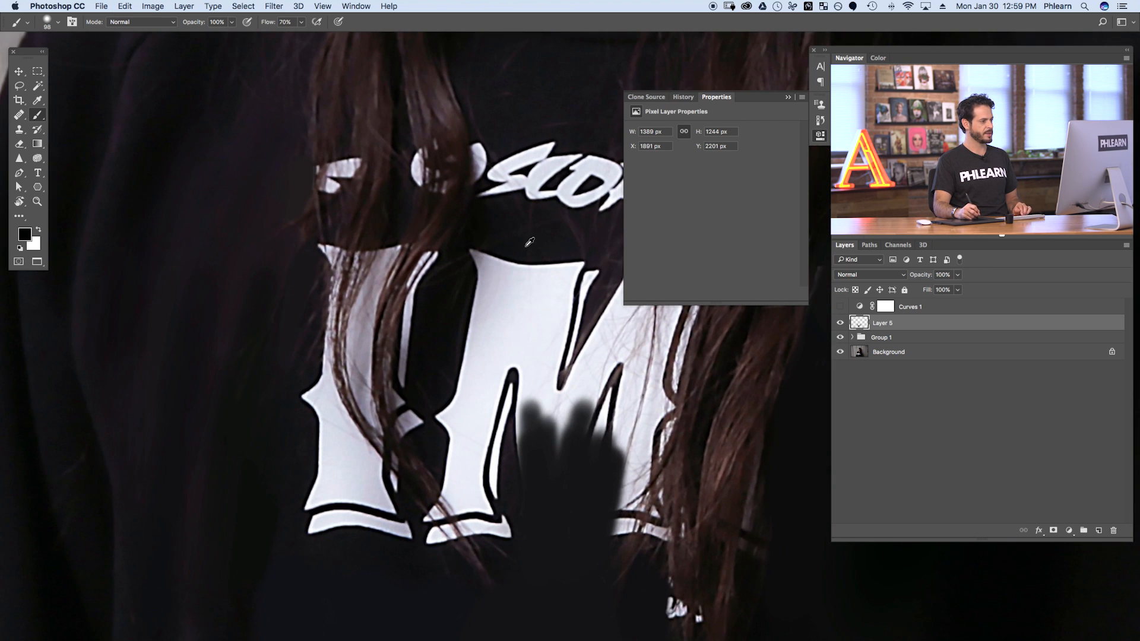
mouse_move(528, 245)
mouse_down()
mouse_move(475, 259)
mouse_move(480, 247)
mouse_move(495, 307)
mouse_move(541, 301)
mouse_move(577, 269)
mouse_move(568, 318)
mouse_move(545, 353)
mouse_move(555, 307)
mouse_move(490, 403)
mouse_move(488, 358)
mouse_move(443, 376)
mouse_move(440, 447)
mouse_move(473, 380)
mouse_move(480, 470)
mouse_move(526, 492)
mouse_move(567, 387)
mouse_move(570, 418)
mouse_up()
alt+click(441, 376)
mouse_move(580, 502)
mouse_down()
mouse_move(535, 486)
mouse_move(578, 474)
mouse_move(579, 496)
mouse_move(616, 538)
mouse_up()
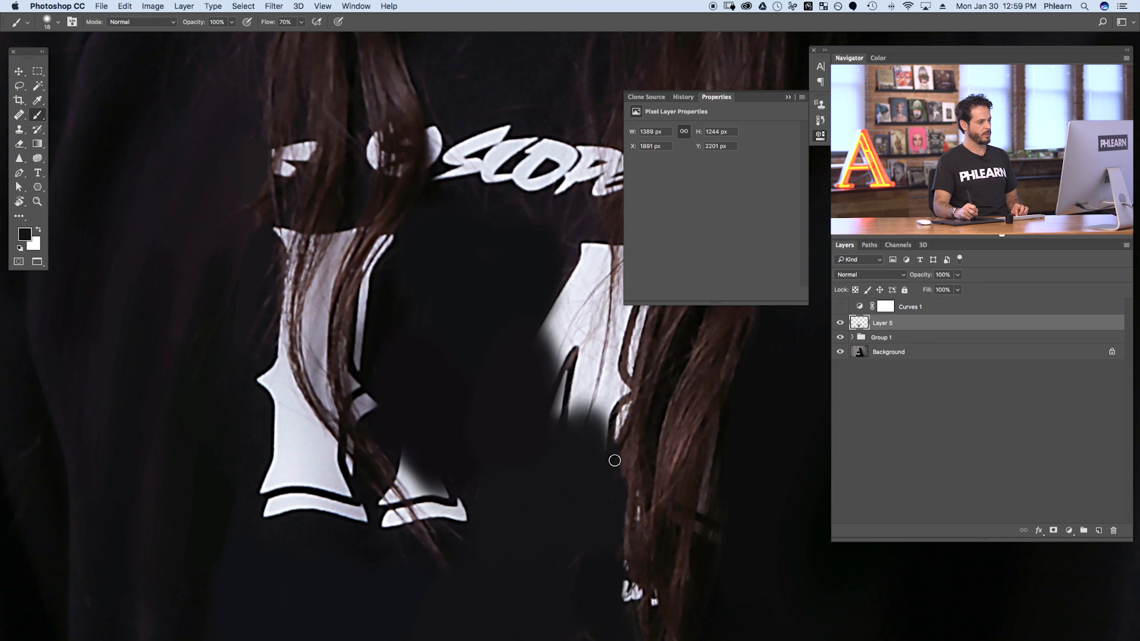
Cover the remaining part of the M beside the thick hair, resizing the brush and sampling fabric tones
drag(617, 315, 530, 410)
alt+click(481, 326)
mouse_move(470, 353)
ctrl+alt+mouse_down()
mouse_move(506, 353)
mouse_move(519, 315)
mouse_move(512, 410)
mouse_move(547, 373)
mouse_move(546, 347)
mouse_move(512, 494)
mouse_move(529, 476)
mouse_move(545, 374)
mouse_move(538, 442)
mouse_move(533, 399)
ctrl+alt+mouse_up()
alt+click(492, 569)
mouse_move(478, 527)
ctrl+alt+mouse_down()
mouse_move(499, 527)
mouse_move(506, 481)
mouse_move(493, 364)
mouse_move(468, 400)
mouse_move(532, 353)
ctrl+alt+mouse_up()
Paint out the bottom serif of the M's outer leg around the loose hair with a small brush
mouse_move(372, 455)
mouse_down()
mouse_move(468, 453)
mouse_move(449, 445)
mouse_up()
ctrl+alt+drag(402, 379, 386, 380)
mouse_move(393, 335)
mouse_down()
mouse_move(358, 381)
mouse_move(358, 506)
mouse_move(369, 434)
mouse_up()
alt+click(488, 520)
mouse_move(474, 512)
ctrl+alt+mouse_down()
mouse_move(488, 520)
mouse_move(420, 351)
mouse_move(389, 468)
mouse_move(420, 550)
mouse_move(402, 517)
mouse_move(396, 537)
ctrl+alt+mouse_up()
alt+click(324, 551)
mouse_move(324, 550)
mouse_down()
mouse_move(286, 539)
mouse_move(254, 473)
mouse_move(265, 466)
mouse_move(364, 566)
mouse_up()
Paint over the letter I on both sides of the hair strands with sampled fabric tones
drag(228, 207, 283, 239)
ctrl+alt+drag(326, 476, 315, 474)
mouse_move(293, 428)
mouse_down()
mouse_move(318, 480)
mouse_move(383, 543)
mouse_up()
alt+click(333, 429)
mouse_move(313, 461)
mouse_down()
mouse_move(370, 511)
mouse_move(363, 286)
mouse_up()
drag(548, 320, 460, 439)
mouse_move(466, 333)
ctrl+alt+mouse_down()
mouse_move(478, 333)
mouse_move(442, 380)
mouse_move(443, 349)
mouse_move(466, 431)
mouse_move(457, 439)
ctrl+alt+mouse_up()
alt+click(482, 456)
Cover the small script lettering and the leftover print edges beside the hair with sampled fabric tones
mouse_move(500, 353)
mouse_down()
mouse_move(476, 407)
mouse_move(534, 381)
mouse_move(572, 437)
mouse_move(583, 412)
mouse_up()
ctrl+alt+drag(511, 384, 530, 380)
alt+click(463, 289)
alt+click(461, 295)
mouse_move(464, 347)
ctrl+alt+mouse_down()
mouse_move(456, 338)
mouse_move(512, 339)
mouse_move(528, 292)
ctrl+alt+mouse_up()
alt+click(556, 509)
mouse_move(560, 436)
mouse_down()
mouse_move(578, 487)
mouse_move(598, 480)
mouse_up()
alt+click(599, 479)
drag(599, 414, 586, 433)
Blend the painted sweatshirt front with a large 206 px soft brush and freshly sampled tones
super+drag(520, 532, 505, 540)
ctrl+alt+drag(469, 587, 493, 587)
alt+click(442, 562)
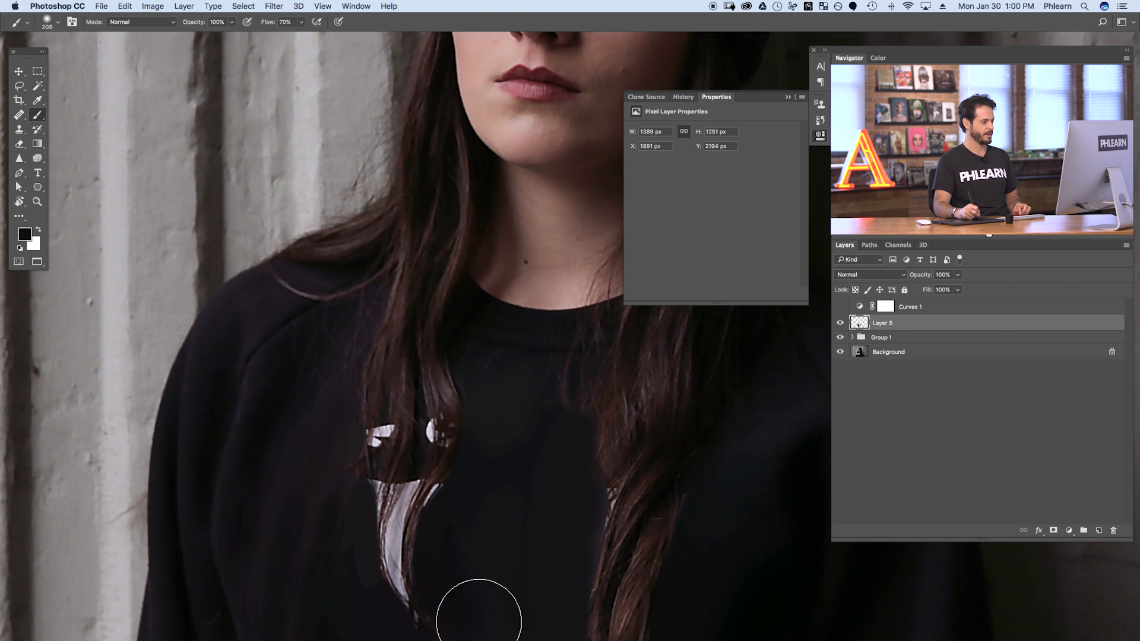
mouse_move(638, 545)
mouse_down()
mouse_move(539, 372)
mouse_move(537, 383)
mouse_move(461, 291)
mouse_move(455, 198)
mouse_move(438, 407)
mouse_move(415, 464)
mouse_up()
alt+click(434, 190)
alt+click(313, 483)
mouse_move(277, 356)
mouse_down()
mouse_move(348, 458)
mouse_move(361, 443)
mouse_up()
alt+click(365, 462)
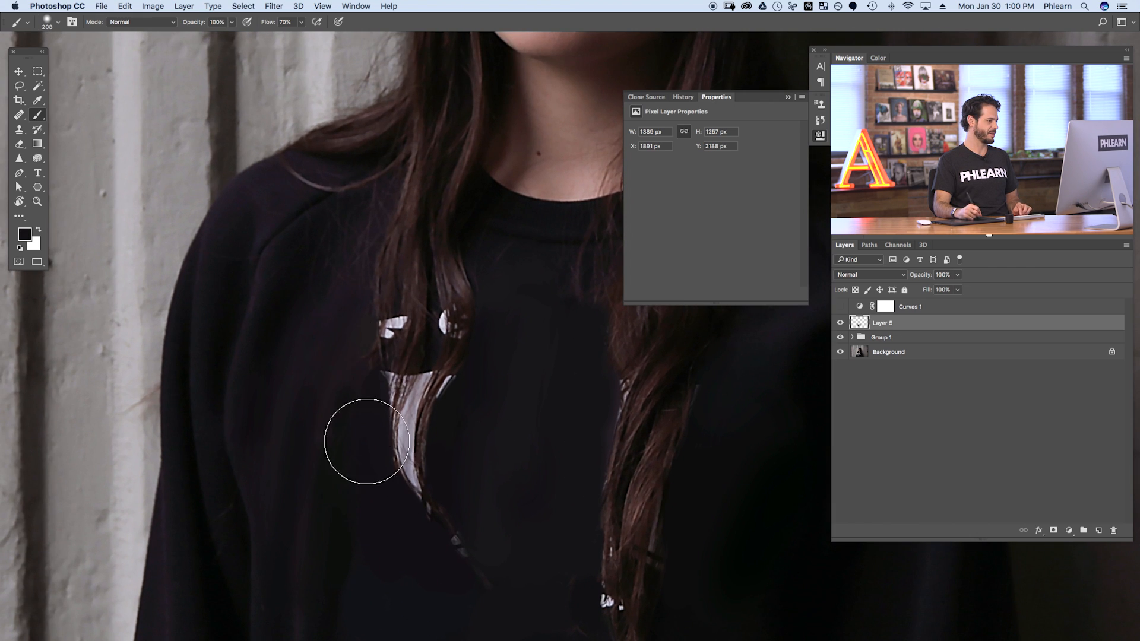
Smooth the remaining tonal patches across the chest and lower sweatshirt, enlarging the soft brush to 262 px
drag(499, 507, 395, 342)
alt+click(466, 418)
mouse_move(475, 465)
mouse_down()
mouse_move(468, 422)
mouse_move(480, 491)
mouse_move(472, 461)
mouse_move(408, 483)
mouse_move(395, 556)
mouse_move(436, 344)
mouse_up()
alt+click(466, 558)
alt+click(590, 502)
alt+click(367, 541)
mouse_move(536, 463)
mouse_down()
mouse_move(485, 481)
mouse_move(506, 491)
mouse_up()
drag(463, 525, 479, 526)
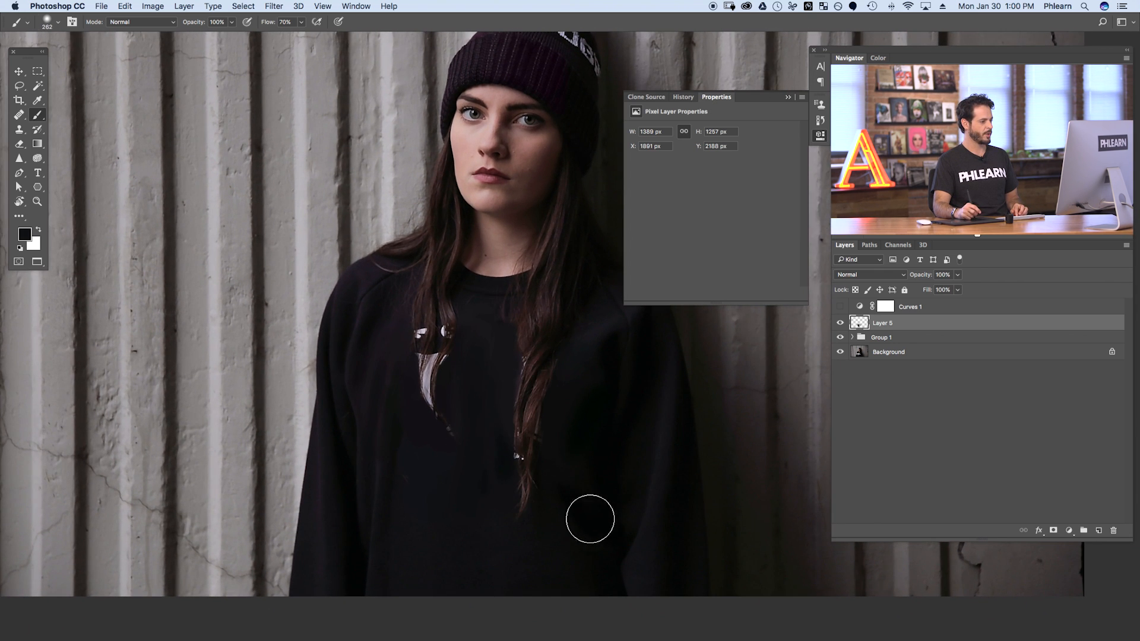
drag(610, 520, 611, 471)
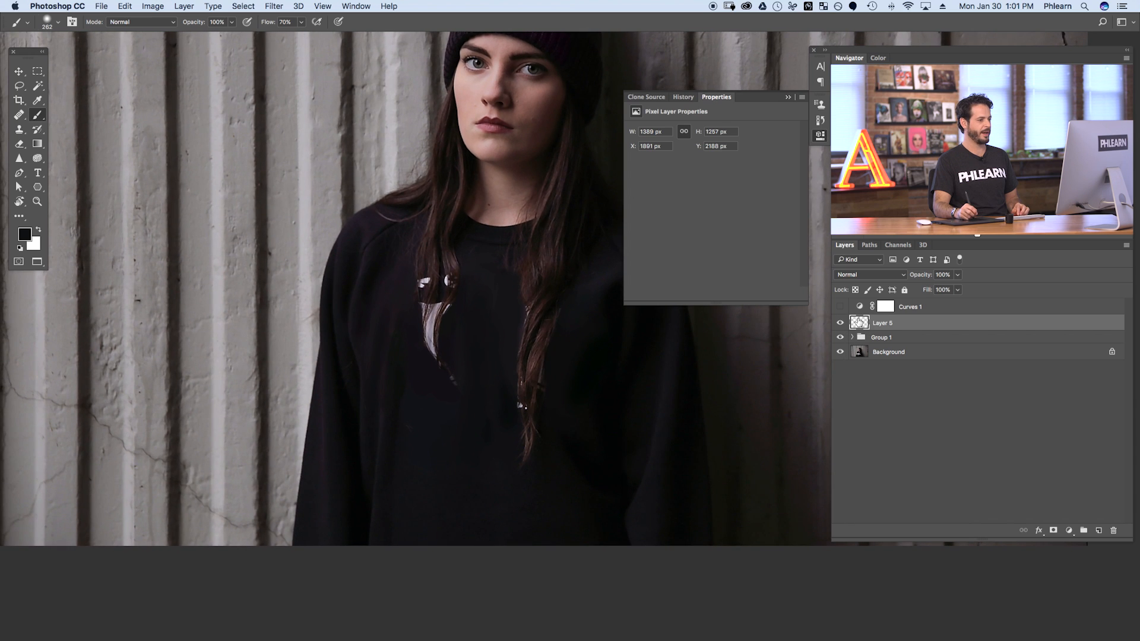
Compare the sweatshirt with and without the painted Layer 5
click(839, 324)
click(839, 323)
click(839, 324)
click(839, 323)
click(839, 325)
click(838, 325)
click(837, 324)
click(838, 324)
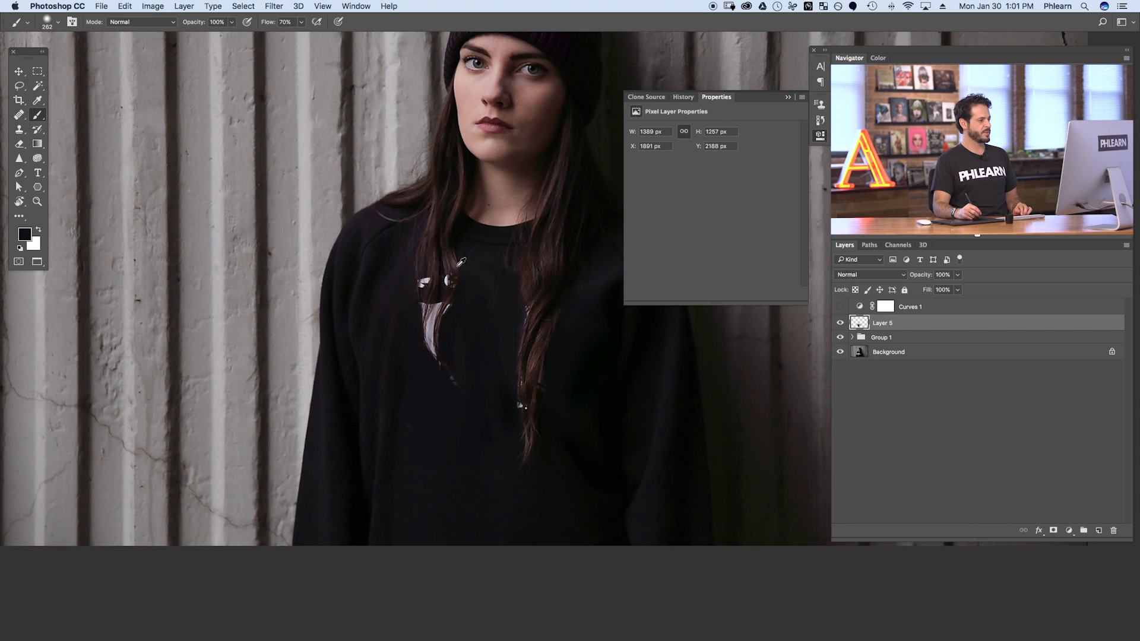
Paint over the white print between the two hair strands with a 40 px brush at 24% hardness
drag(432, 337, 509, 315)
drag(442, 265, 380, 265)
alt+click(493, 332)
drag(477, 247, 463, 246)
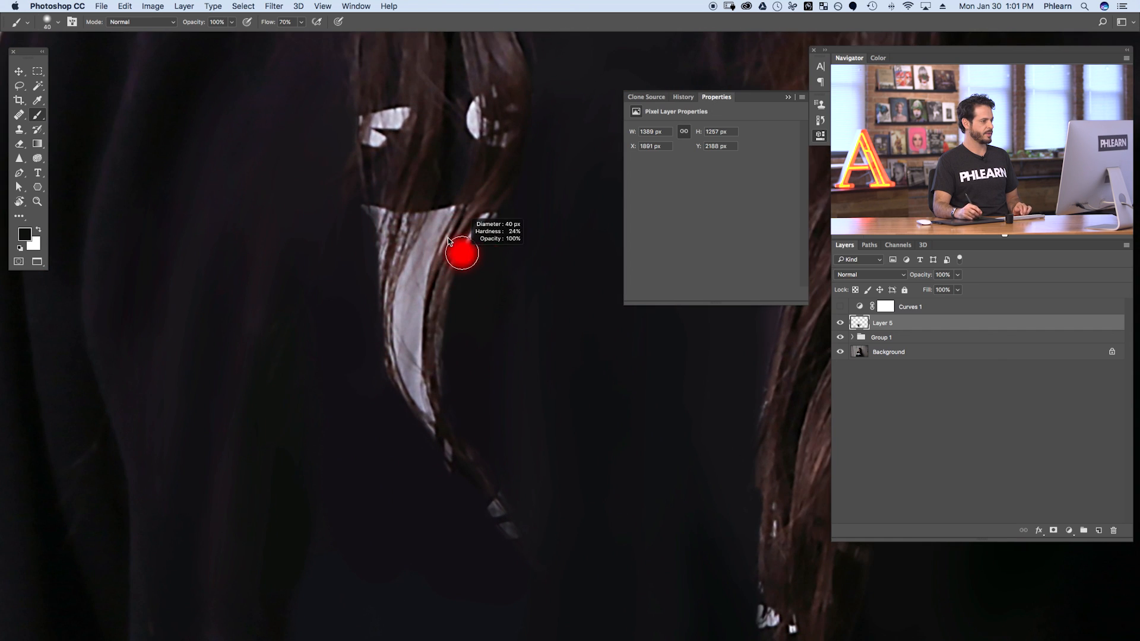
mouse_move(443, 193)
mouse_down()
mouse_move(400, 334)
mouse_move(407, 387)
mouse_move(421, 389)
mouse_move(430, 417)
mouse_move(433, 397)
mouse_move(440, 429)
mouse_move(422, 386)
mouse_move(449, 441)
mouse_up()
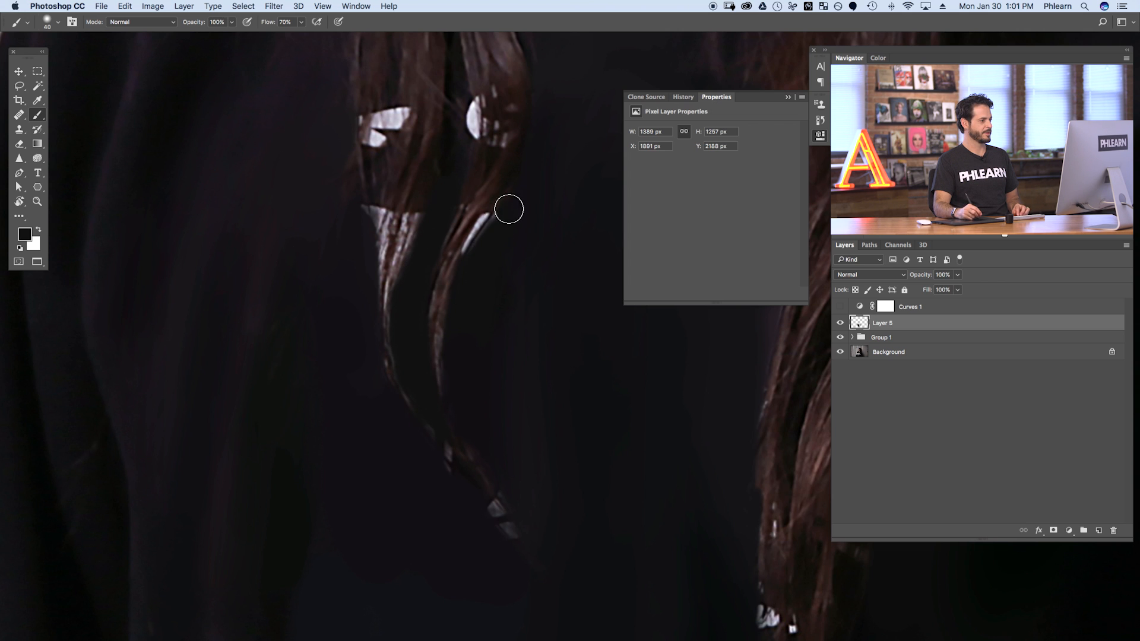
Review the print removal between the hair strands by hiding and showing Layer 5 at full view
scroll(559, 329, down, 6)
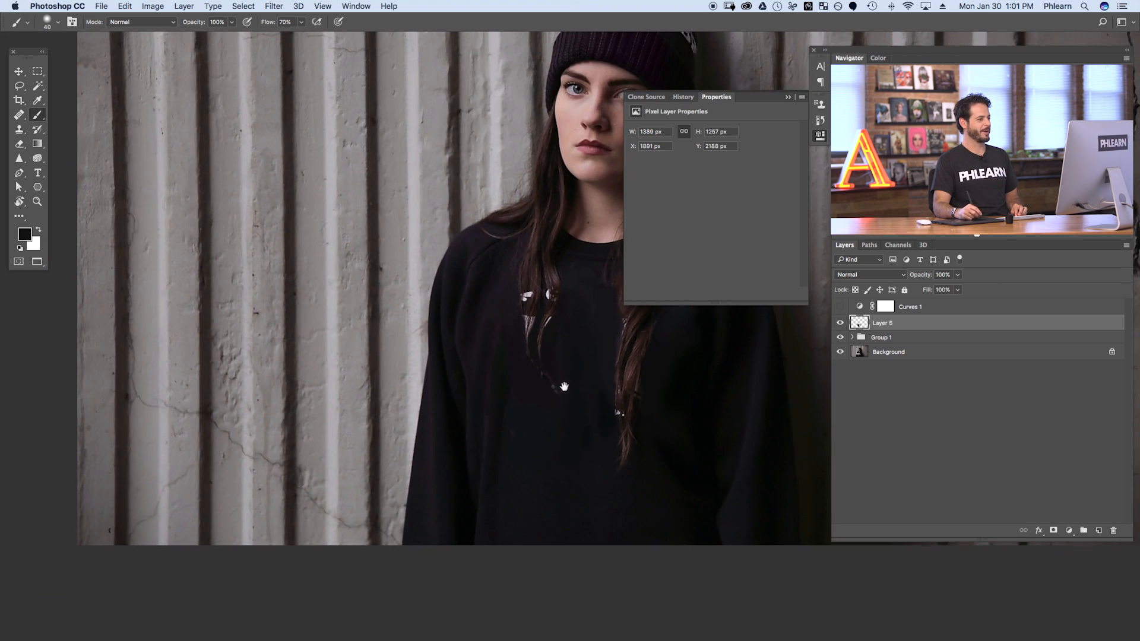
drag(564, 387, 459, 421)
click(839, 323)
click(840, 324)
click(839, 323)
click(839, 324)
Create a new layer and use the Clone Stamp to cover the white script fragment over the outer hair strand
key(alt+shift+super+n)
drag(438, 332, 477, 300)
key(s)
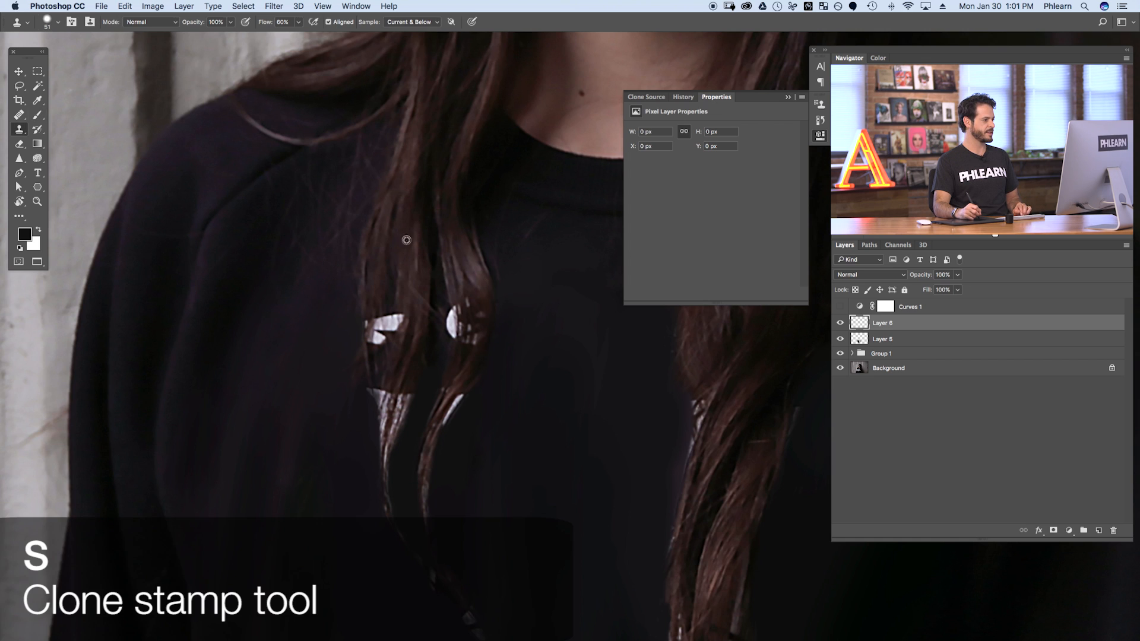
mouse_move(387, 330)
mouse_down()
mouse_move(400, 302)
mouse_move(390, 355)
mouse_move(389, 312)
mouse_move(379, 351)
mouse_move(380, 311)
mouse_move(370, 353)
mouse_move(373, 304)
mouse_move(365, 346)
mouse_move(382, 389)
mouse_up()
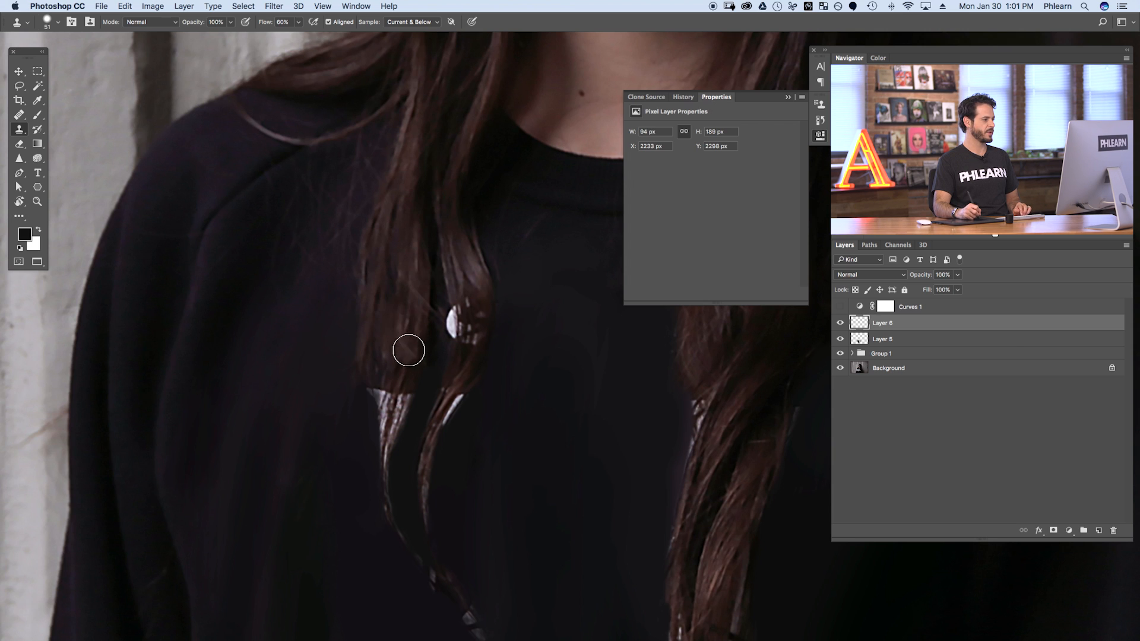
Clone hair from higher up over the remaining white print on the outer left strand, down to its thin lower end
drag(422, 356, 407, 356)
drag(483, 349, 428, 344)
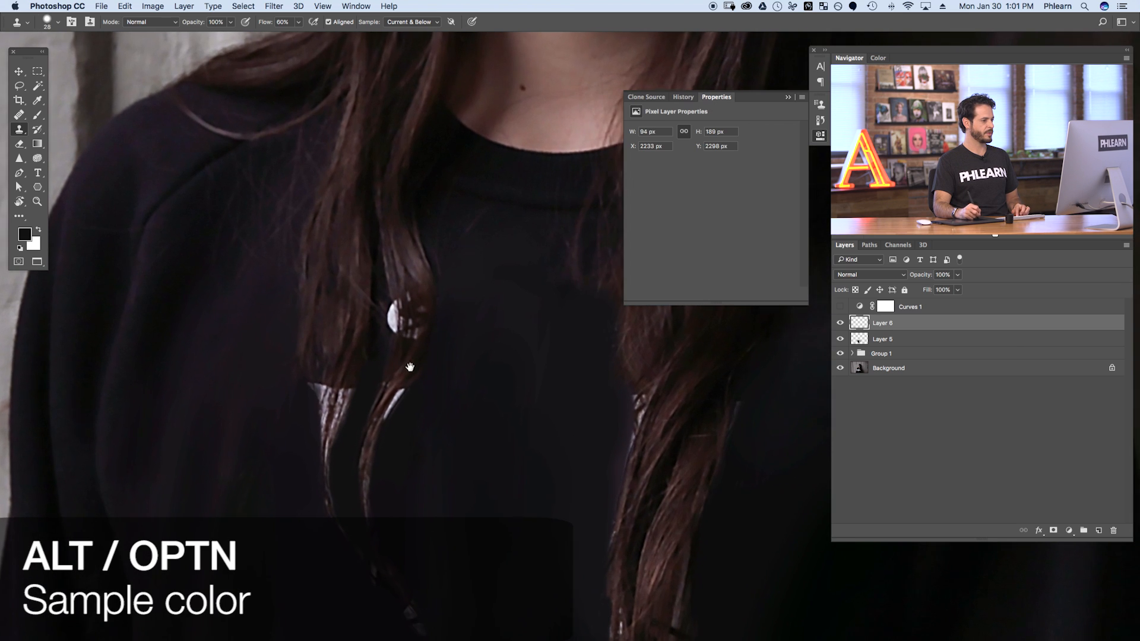
drag(398, 295, 406, 401)
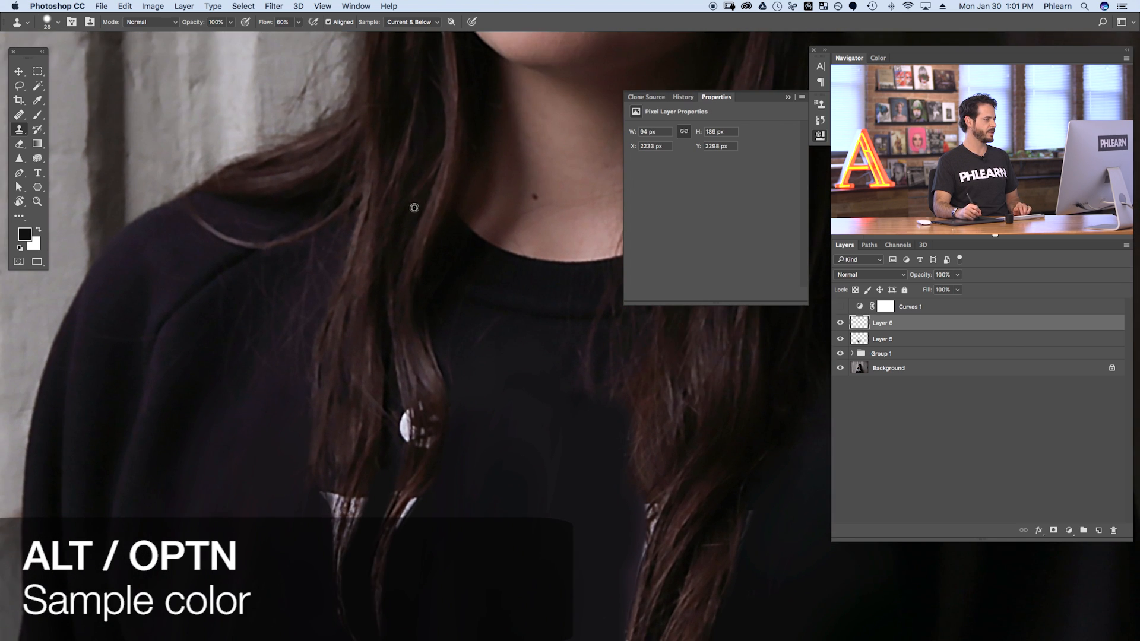
alt+click(390, 206)
drag(401, 355, 415, 237)
mouse_move(372, 386)
mouse_down()
mouse_move(366, 395)
mouse_move(371, 369)
mouse_move(360, 412)
mouse_move(343, 389)
mouse_move(344, 412)
mouse_up()
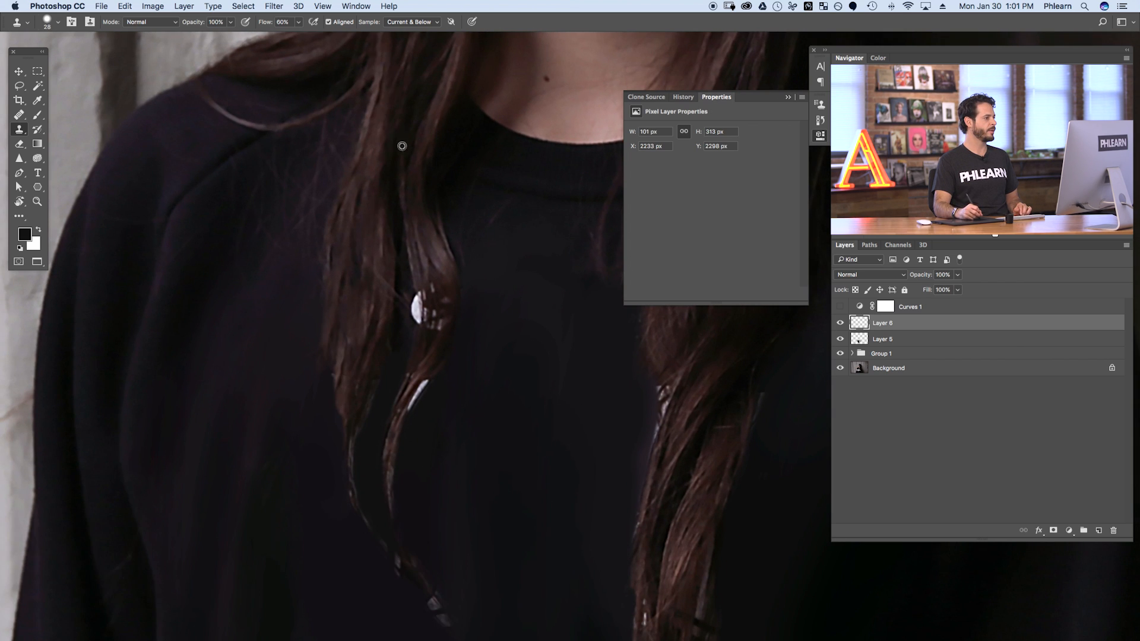
mouse_move(351, 349)
mouse_down()
mouse_move(336, 374)
mouse_move(344, 444)
mouse_up()
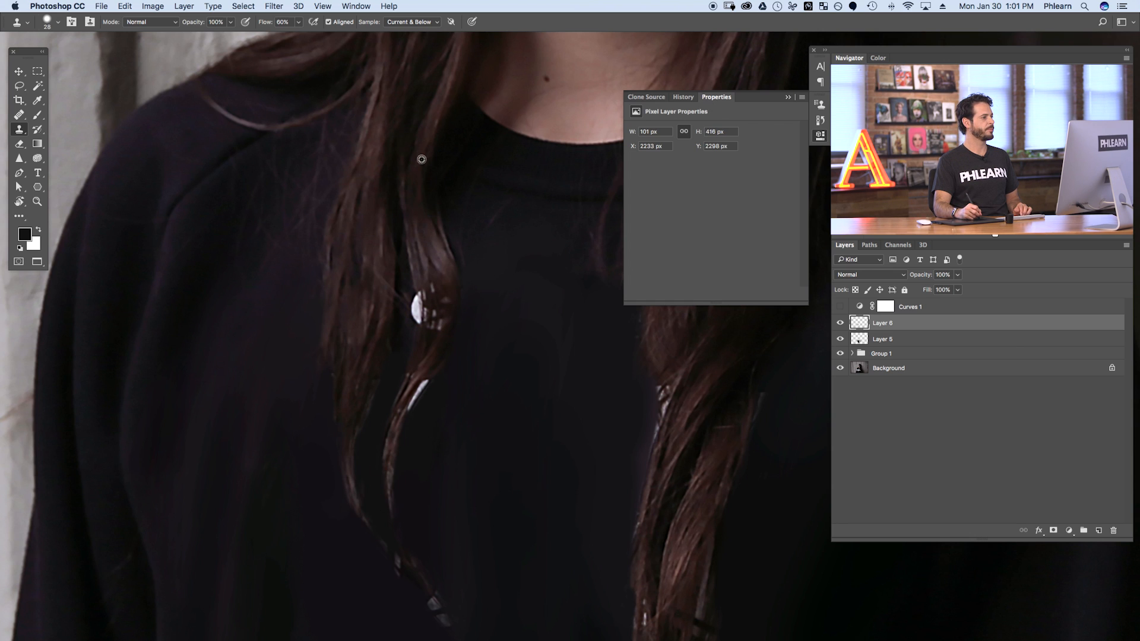
Clone hair over the oval white print fragment on the inner left strand
scroll(398, 171, up, 5)
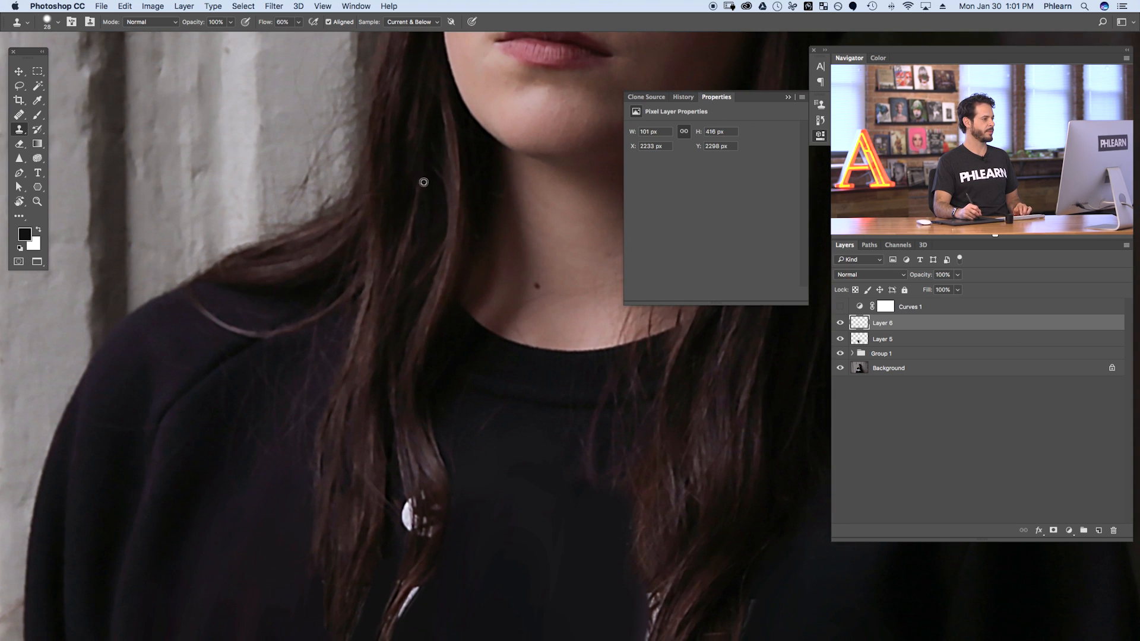
scroll(413, 116, up, 2)
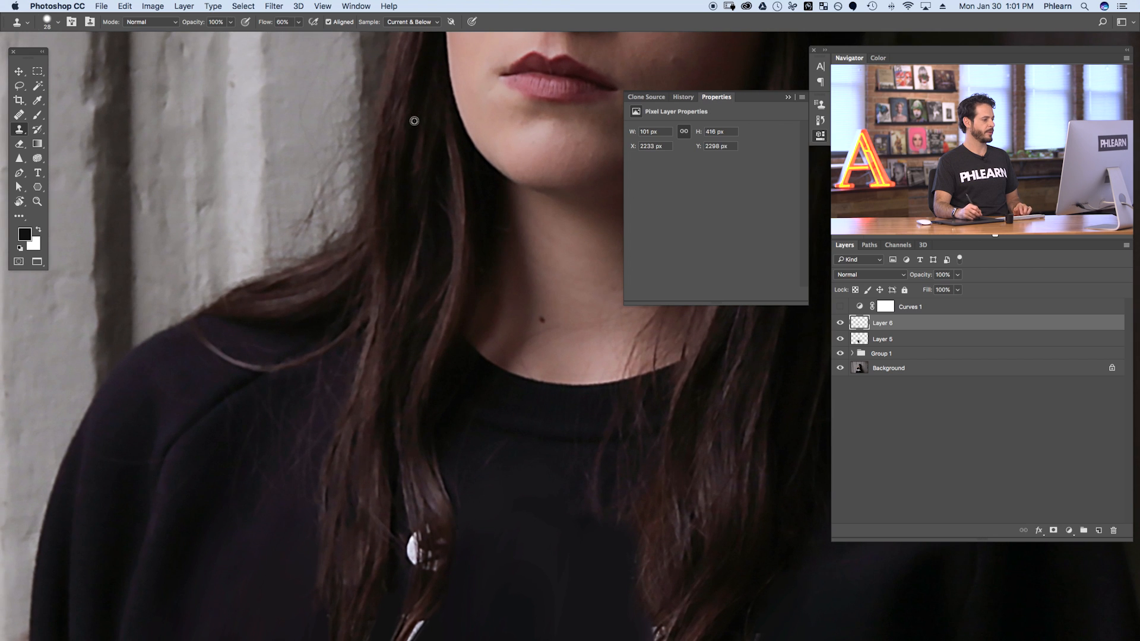
drag(420, 536, 415, 531)
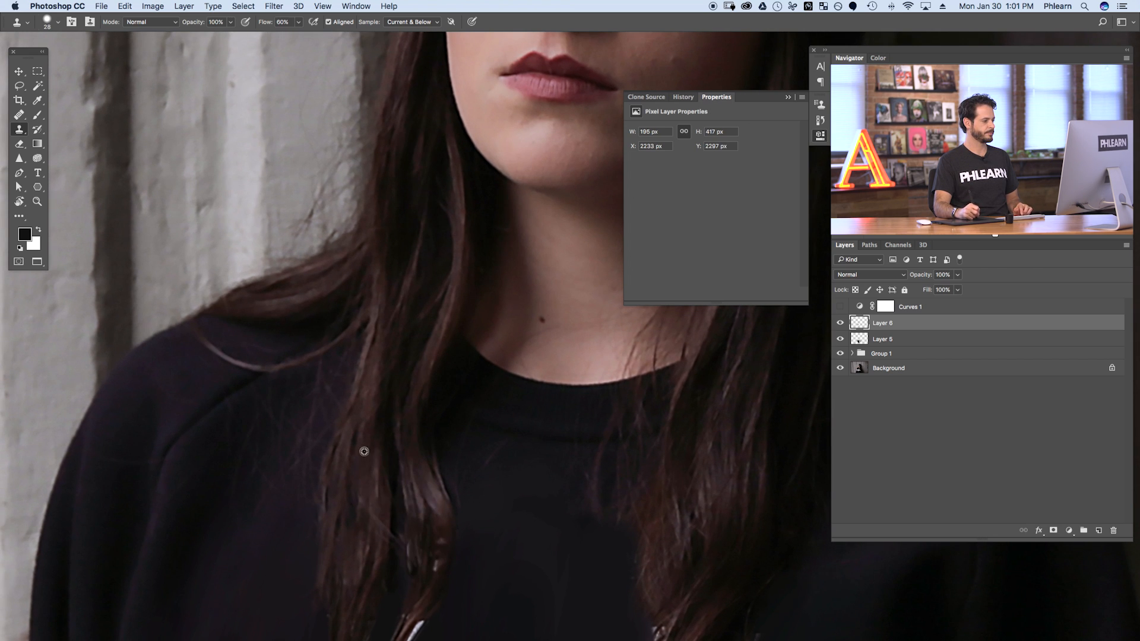
drag(417, 549, 432, 524)
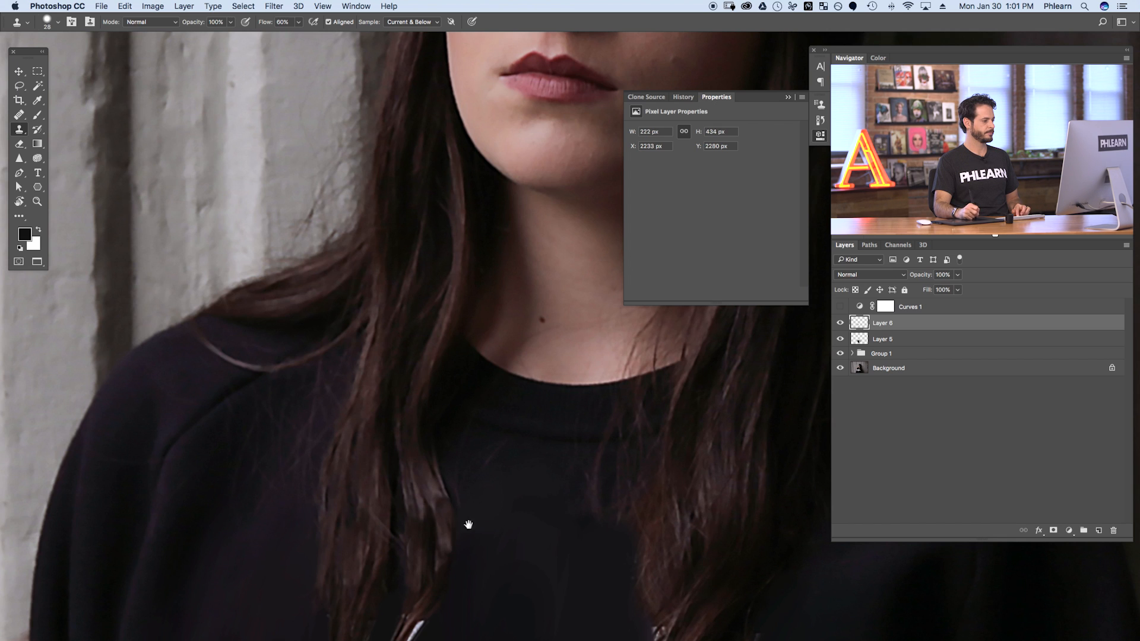
Try to clone hair over the white sliver on the lower part of the inner left strand
drag(468, 524, 460, 226)
alt+click(342, 275)
drag(406, 342, 414, 316)
key(super+z)
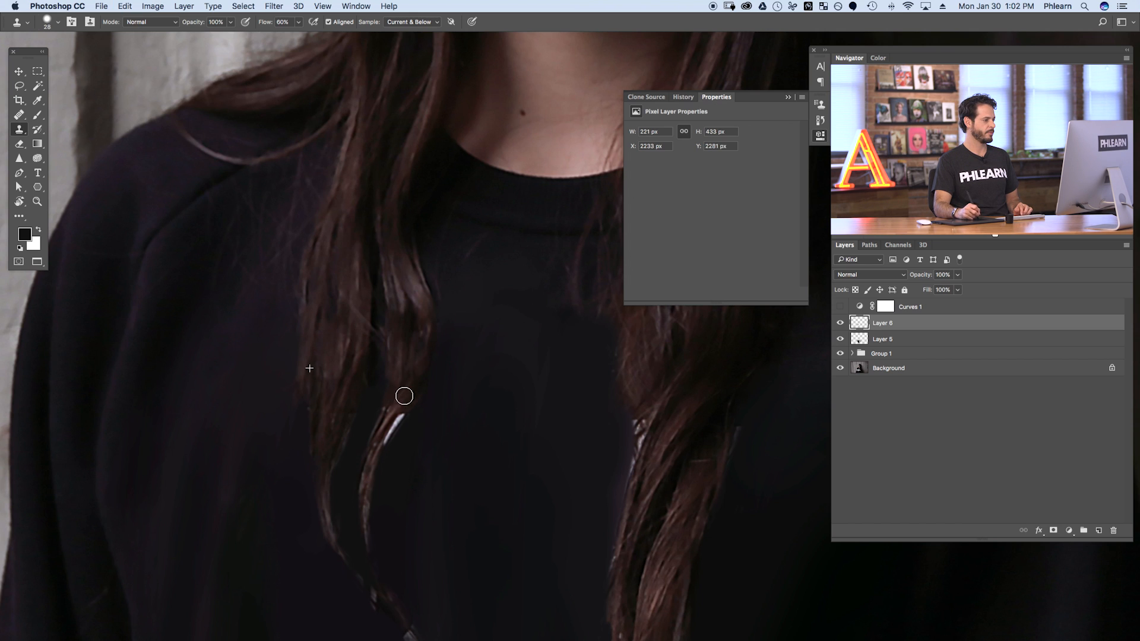
scroll(415, 433, right, 3)
drag(358, 392, 322, 431)
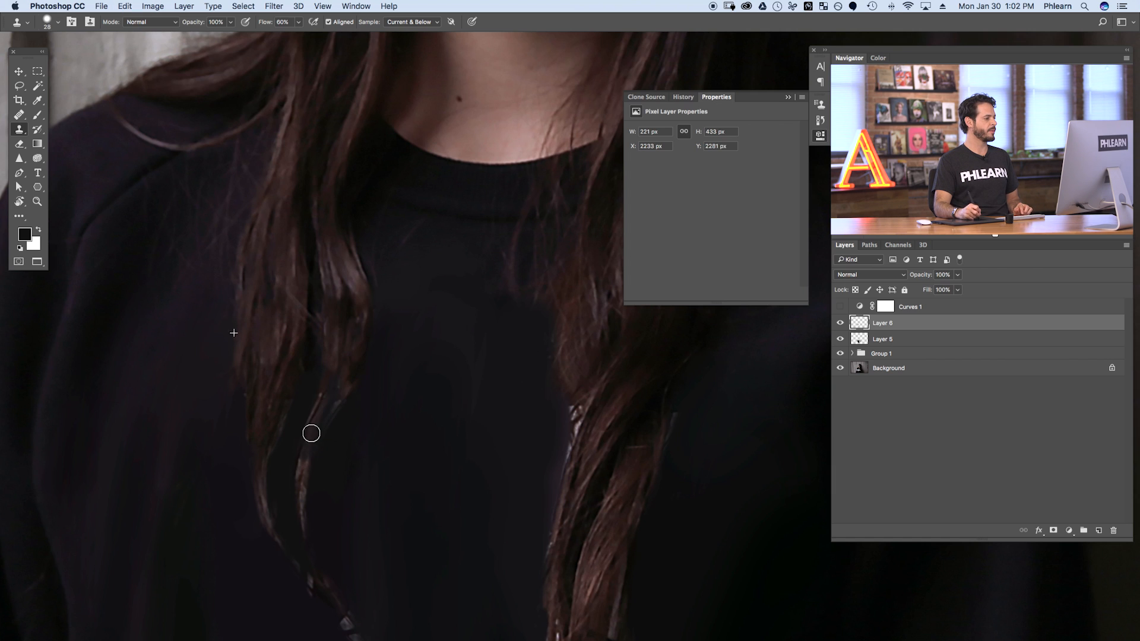
key(super+z)
Clone over the white sliver on the inner left strand and the gray print remnants at the hair tip
drag(404, 450, 380, 453)
mouse_move(404, 449)
mouse_down()
mouse_move(468, 443)
mouse_move(402, 457)
mouse_move(412, 482)
mouse_up()
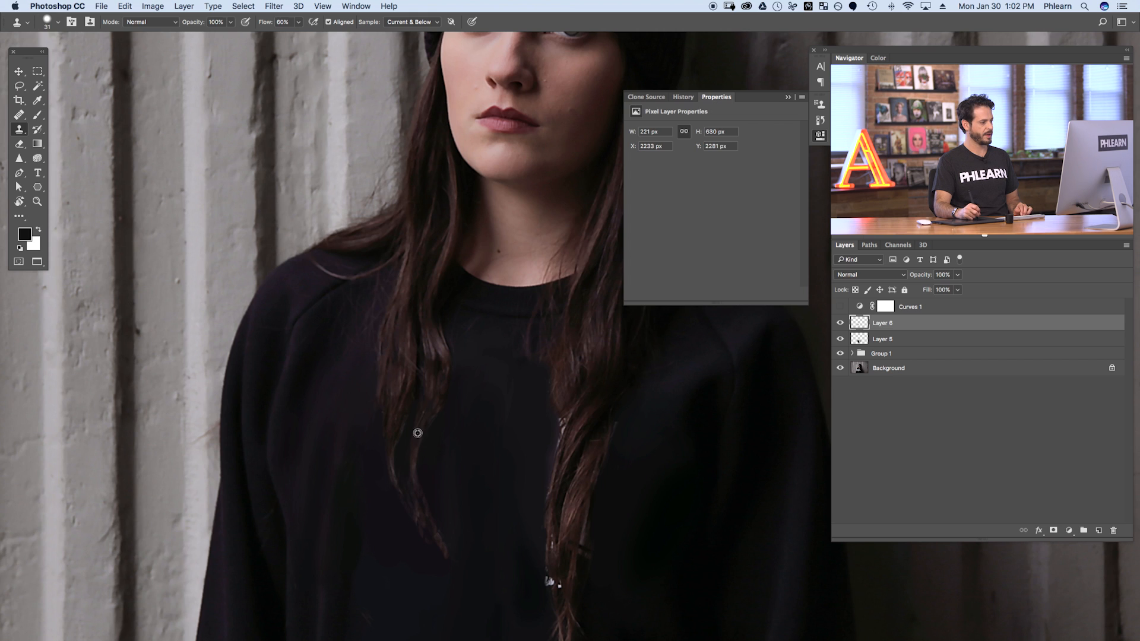
key(super+alt+z)
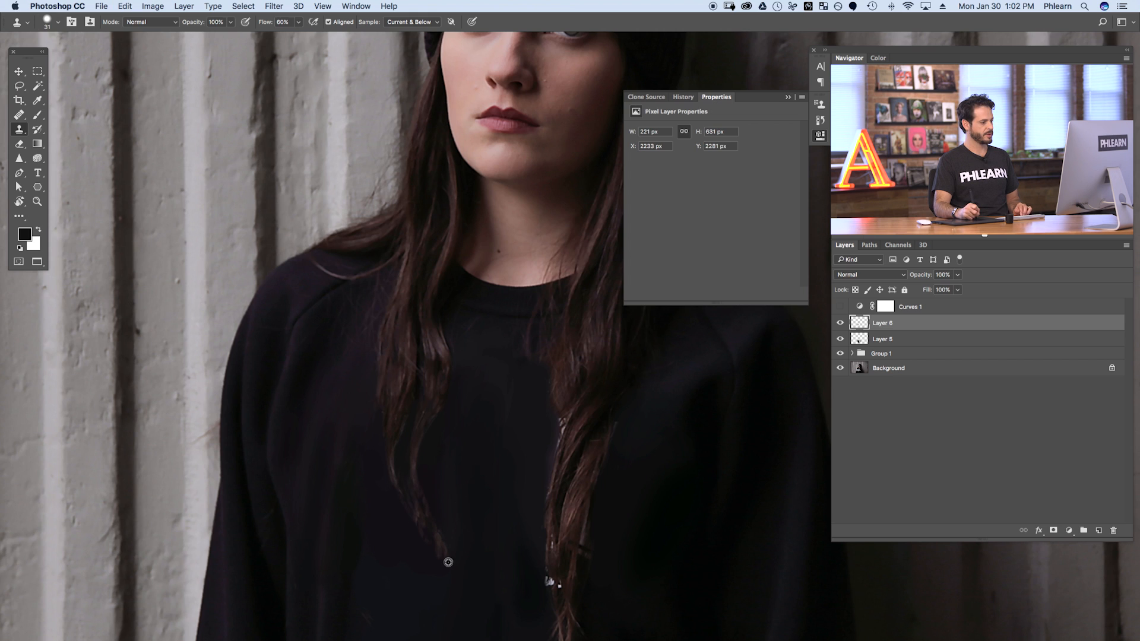
drag(505, 561, 480, 576)
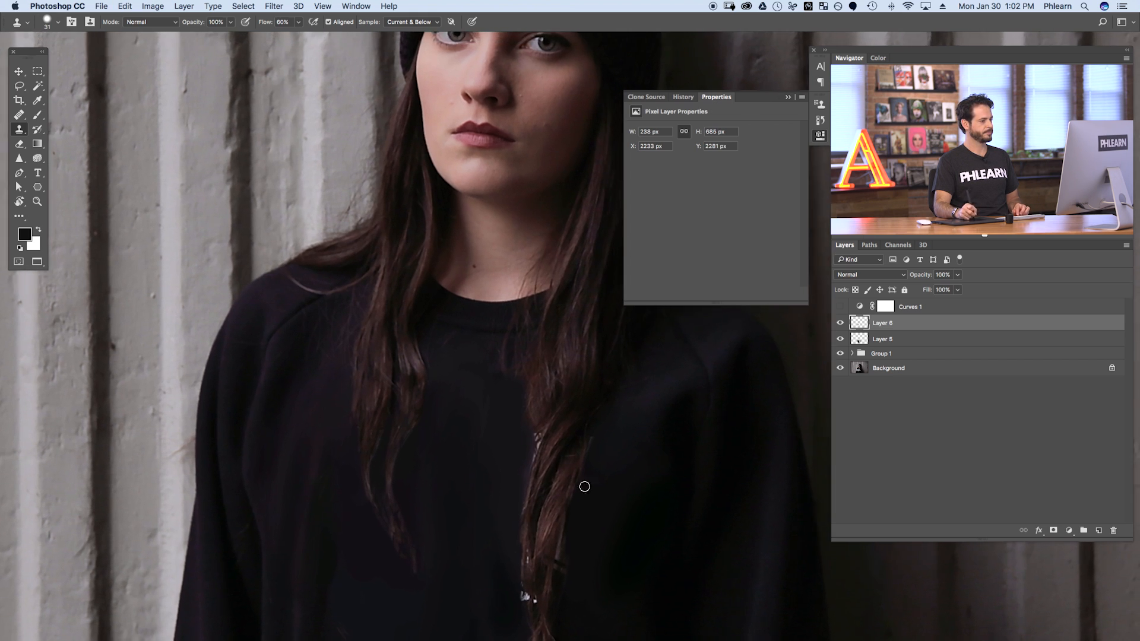
Compare the left hair strands with and without the cloning on Layer 6
click(839, 323)
click(840, 323)
click(840, 322)
click(840, 323)
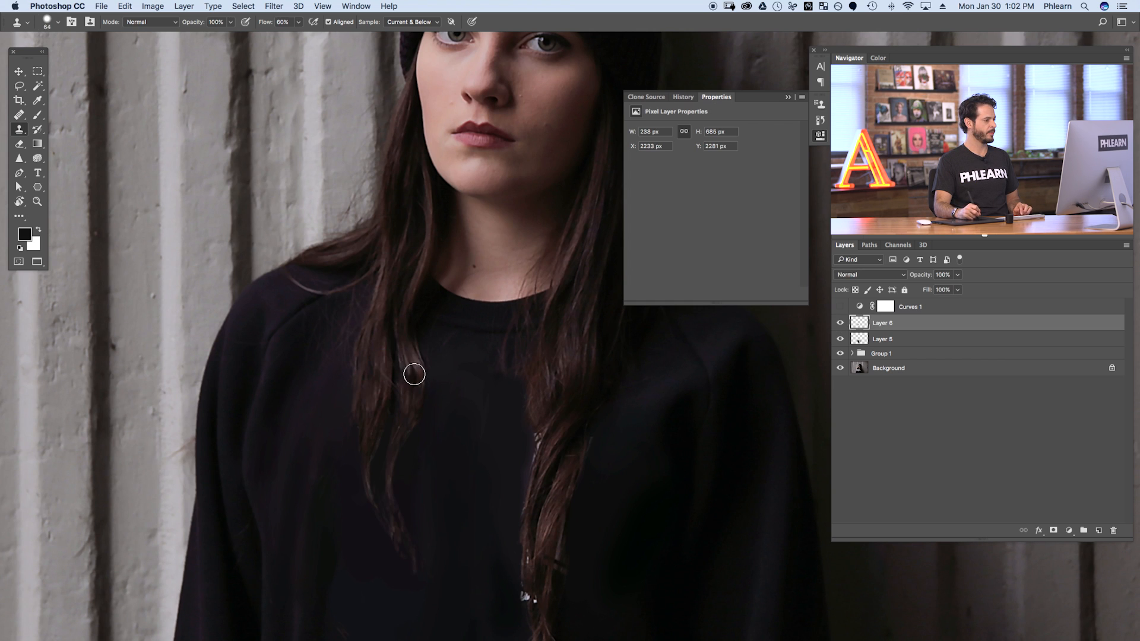
Clone hair over the white print fragments along the right hair section and near its lower end, using a smaller brush for the remnants
drag(498, 450, 391, 402)
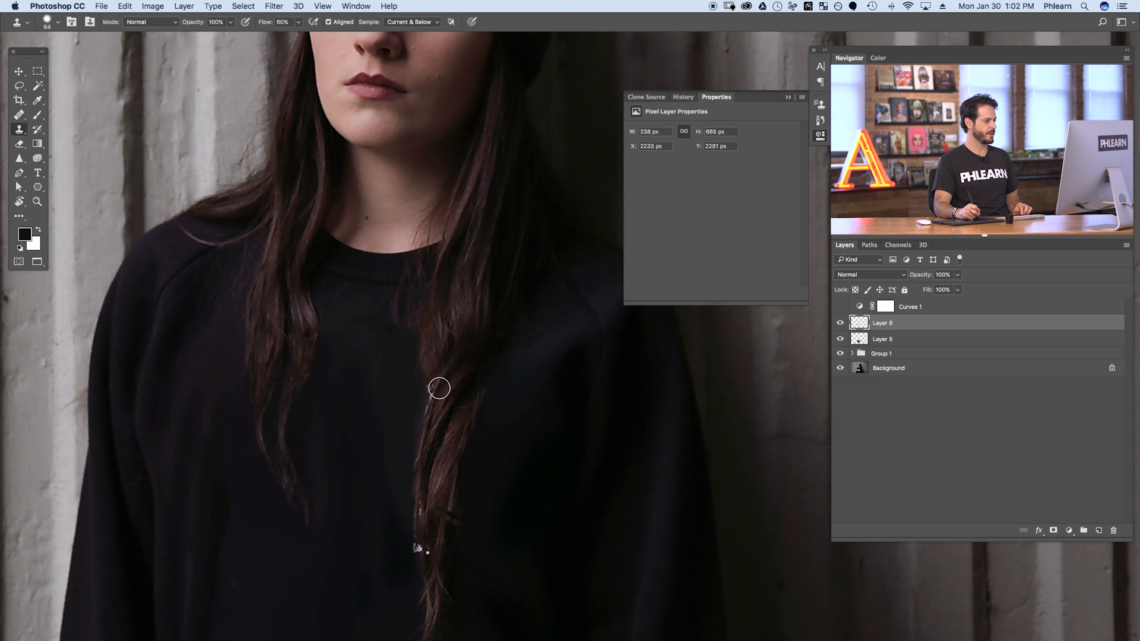
drag(432, 387, 432, 385)
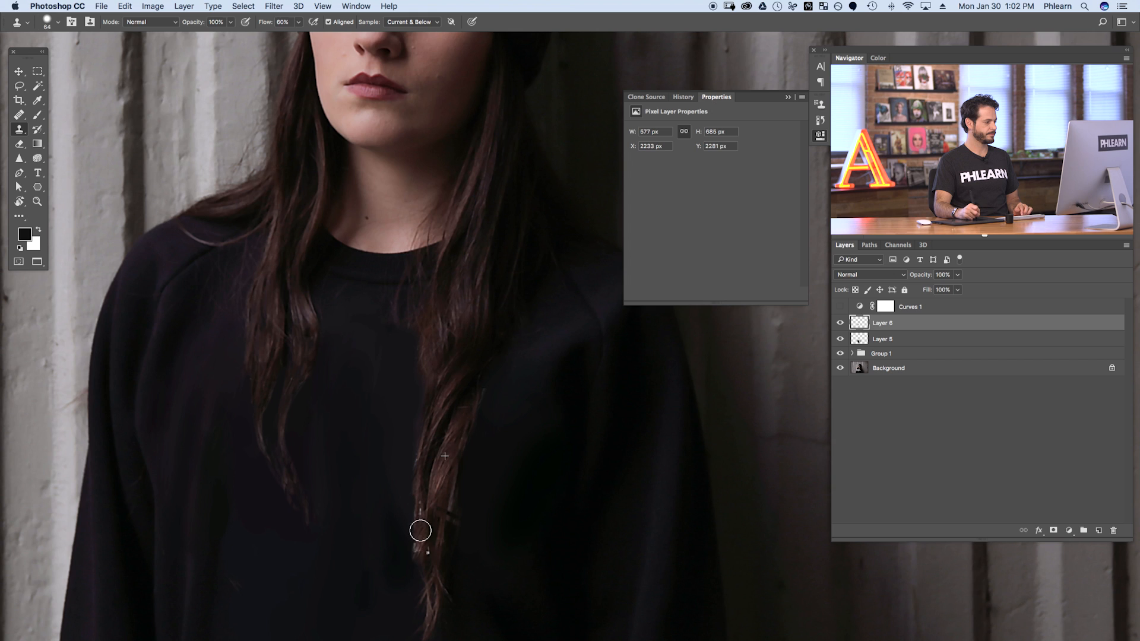
key(super+z)
alt+click(456, 326)
drag(422, 511, 395, 512)
drag(418, 515, 421, 503)
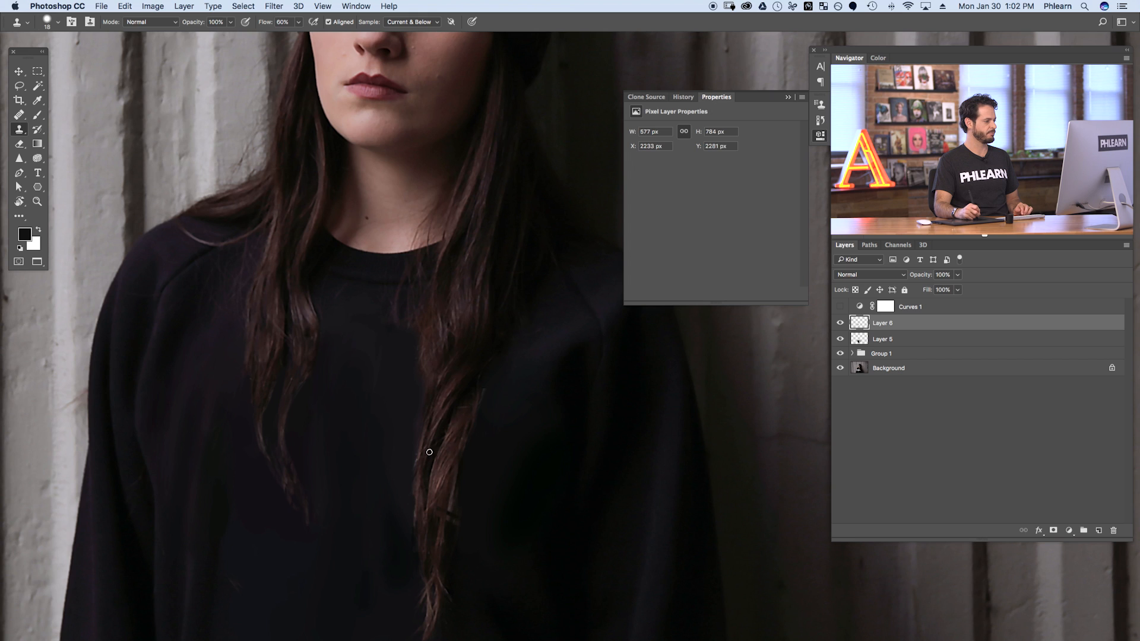
drag(416, 488, 441, 511)
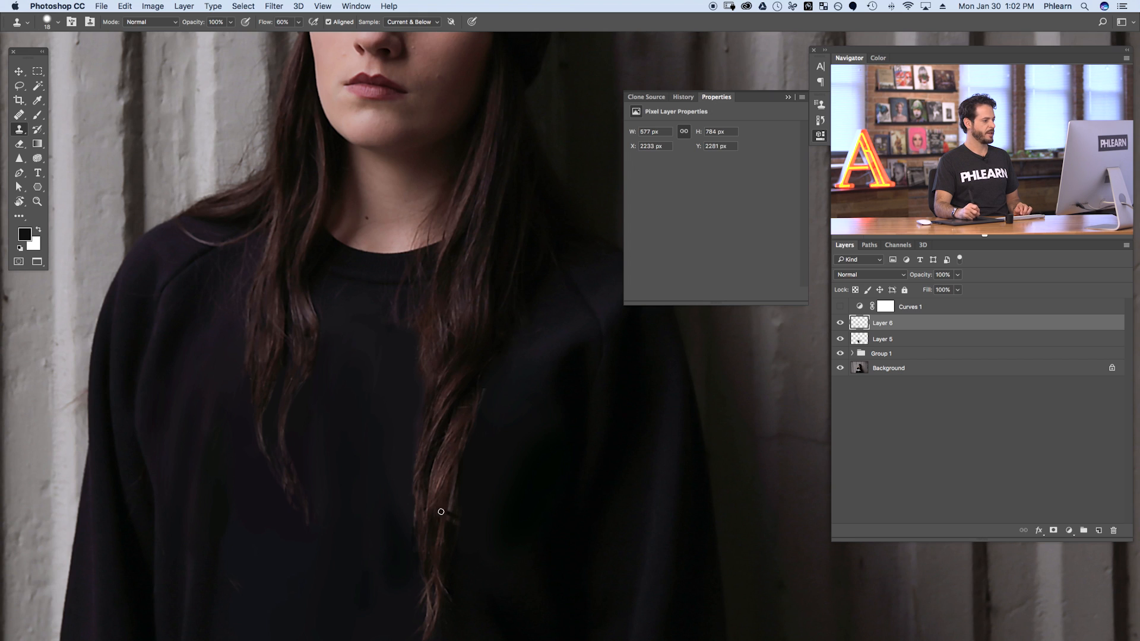
Refine both edges of the right hair section with the Clone Stamp, blending cloned hair into the sweatshirt fabric
drag(447, 319, 446, 325)
alt+click(445, 324)
click(423, 351)
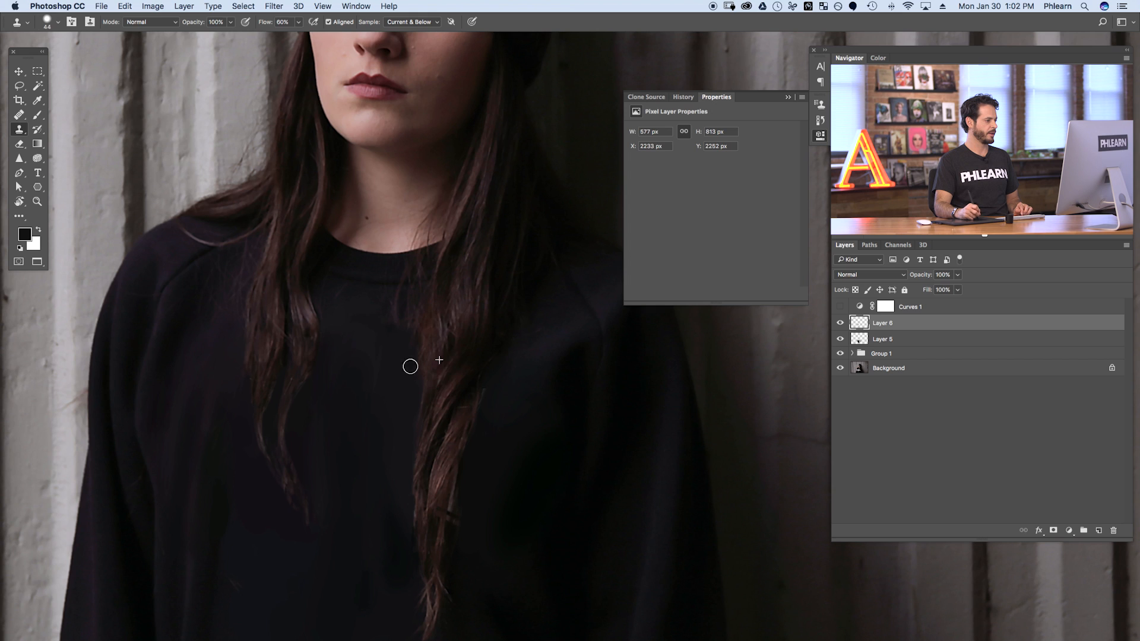
drag(448, 334, 436, 328)
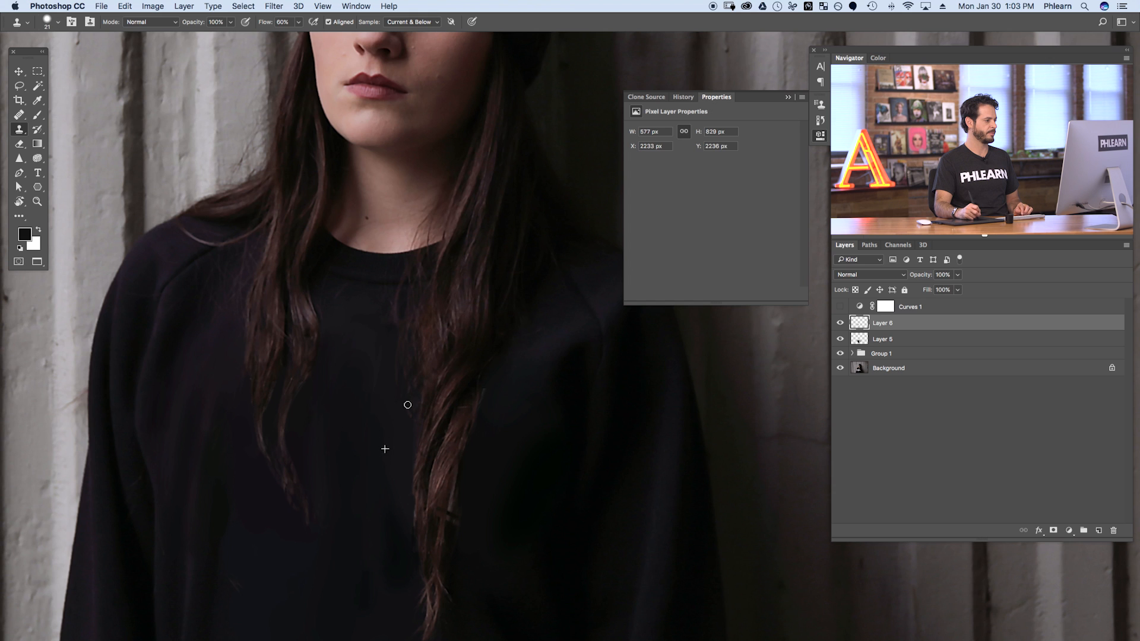
mouse_move(460, 491)
mouse_down()
mouse_move(449, 492)
mouse_move(496, 499)
mouse_up()
mouse_move(479, 459)
mouse_down()
mouse_move(477, 496)
mouse_move(484, 439)
mouse_move(471, 507)
mouse_move(487, 427)
mouse_up()
alt+click(468, 408)
mouse_move(524, 462)
mouse_down()
mouse_move(481, 480)
mouse_move(493, 493)
mouse_up()
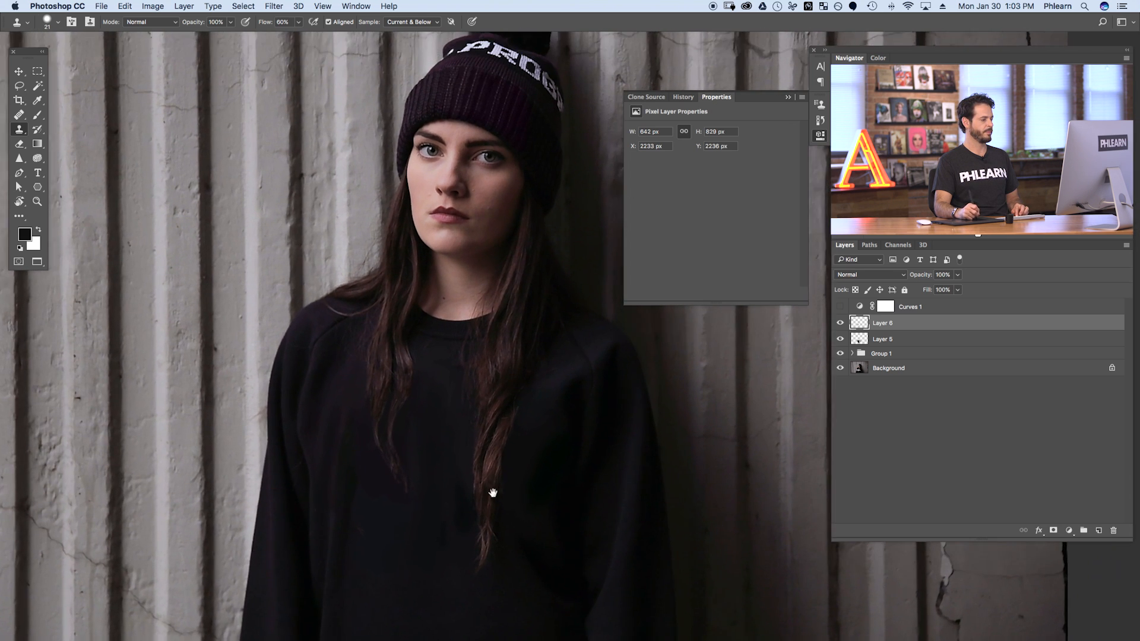
Review the cloned hair in a wider view by hiding and showing Layer 6
click(839, 325)
click(840, 324)
click(840, 324)
click(839, 324)
click(838, 323)
click(838, 323)
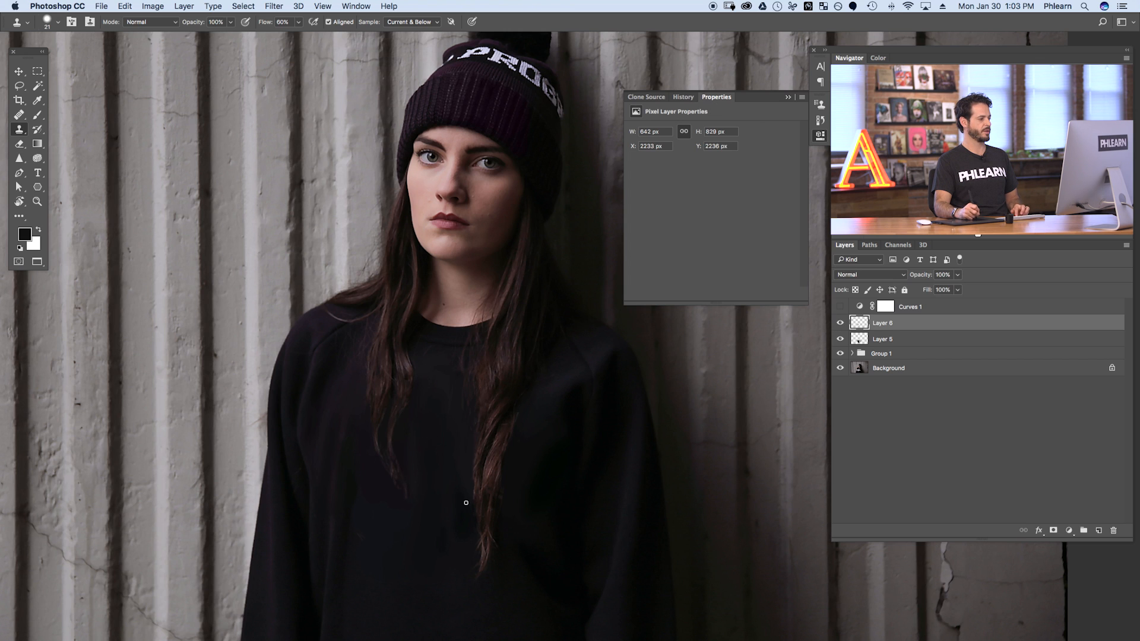
scroll(466, 503, down, 2)
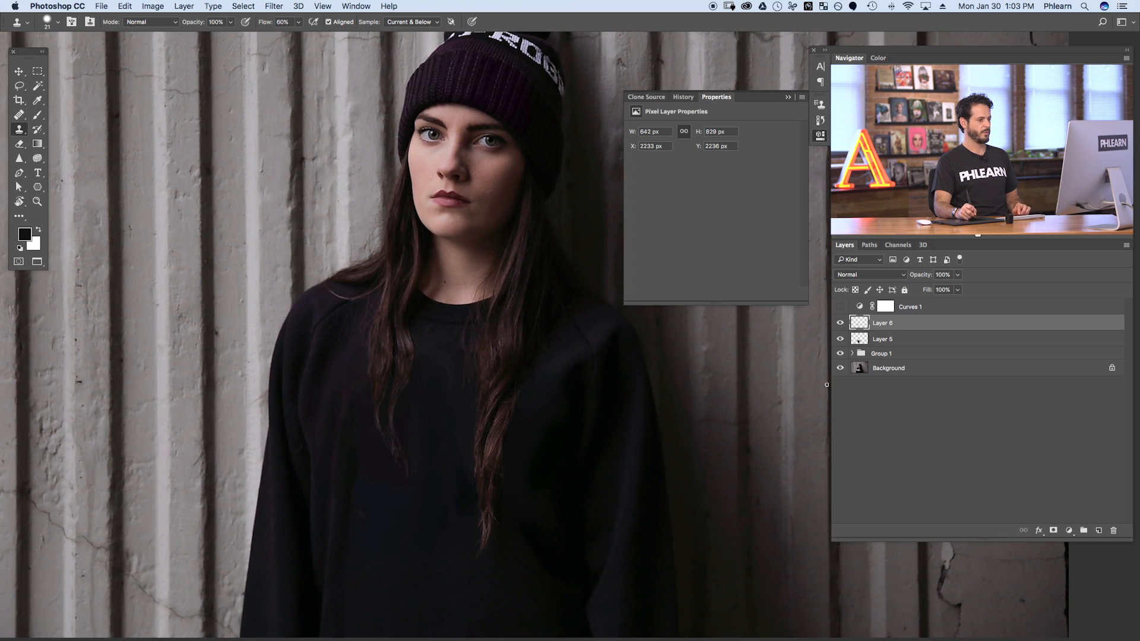
Compare the sweatshirt before and after by switching the visibility of Layer 5 and Layer 6 in turn
click(840, 323)
click(841, 339)
click(840, 339)
click(840, 339)
click(840, 339)
click(841, 339)
click(840, 340)
click(840, 339)
click(840, 340)
click(839, 323)
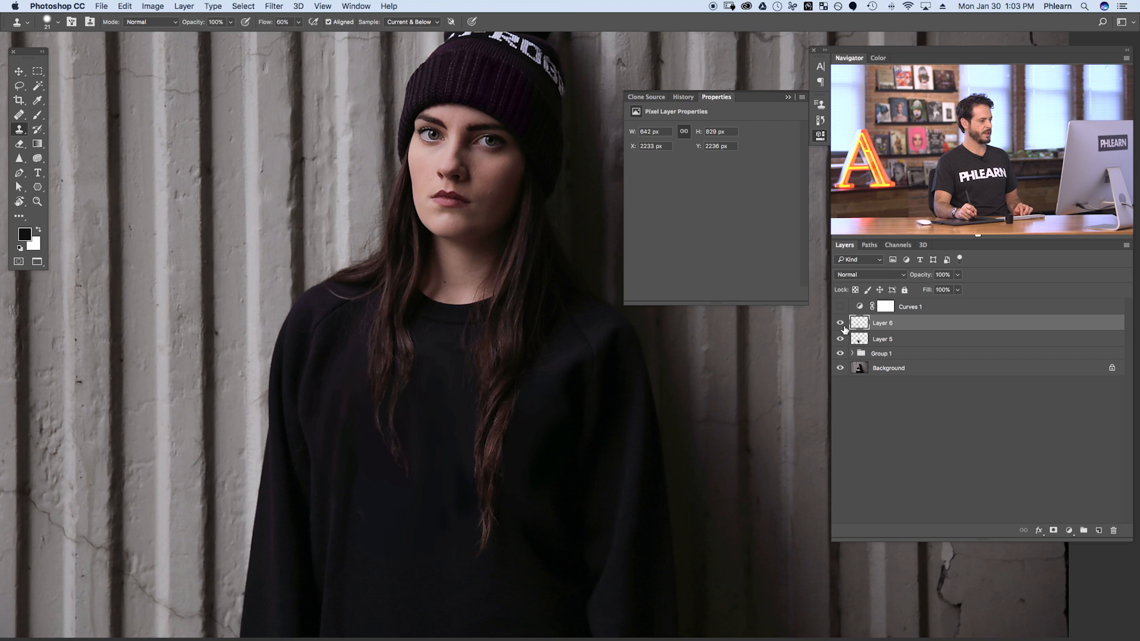
click(840, 323)
click(840, 323)
click(840, 323)
click(841, 324)
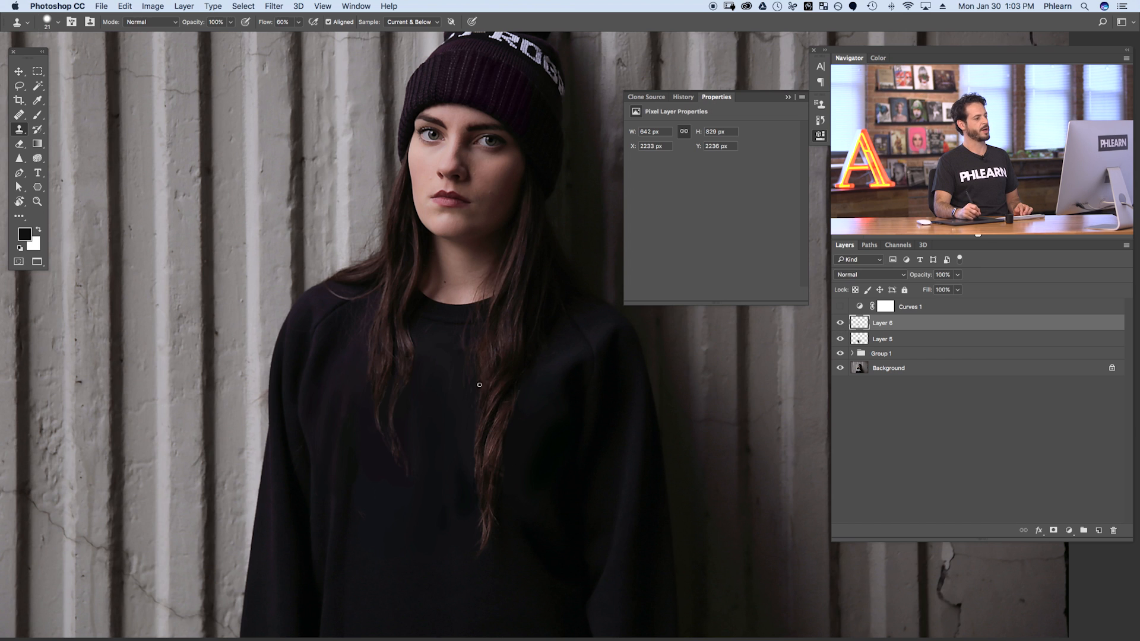
Group Layer 5 and Layer 6 together
shift+click(910, 340)
key(super+g)
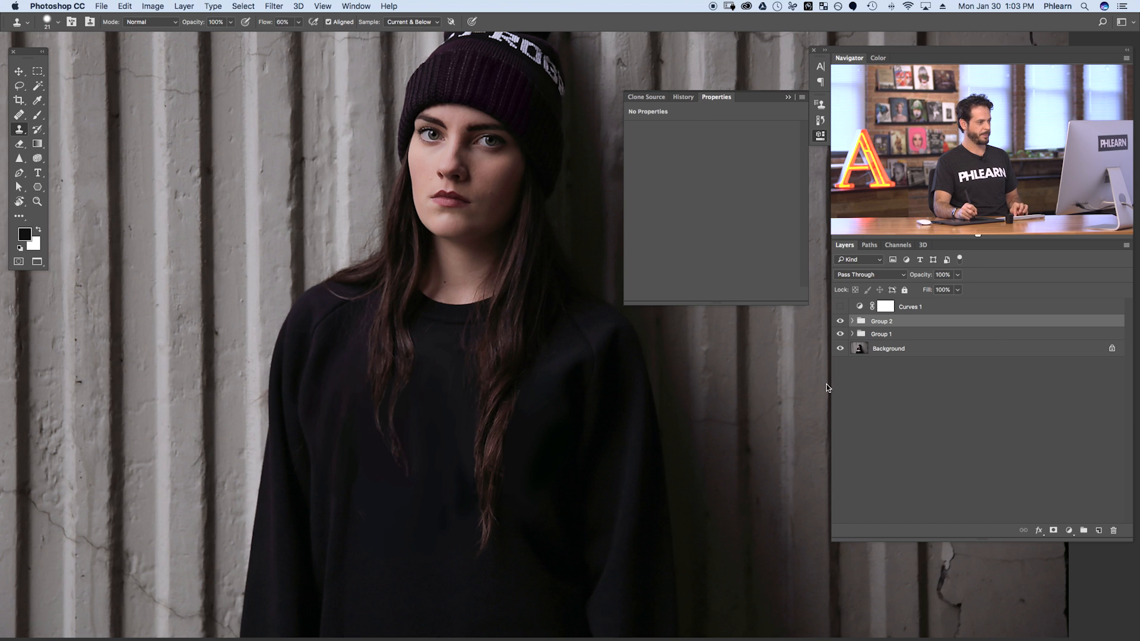
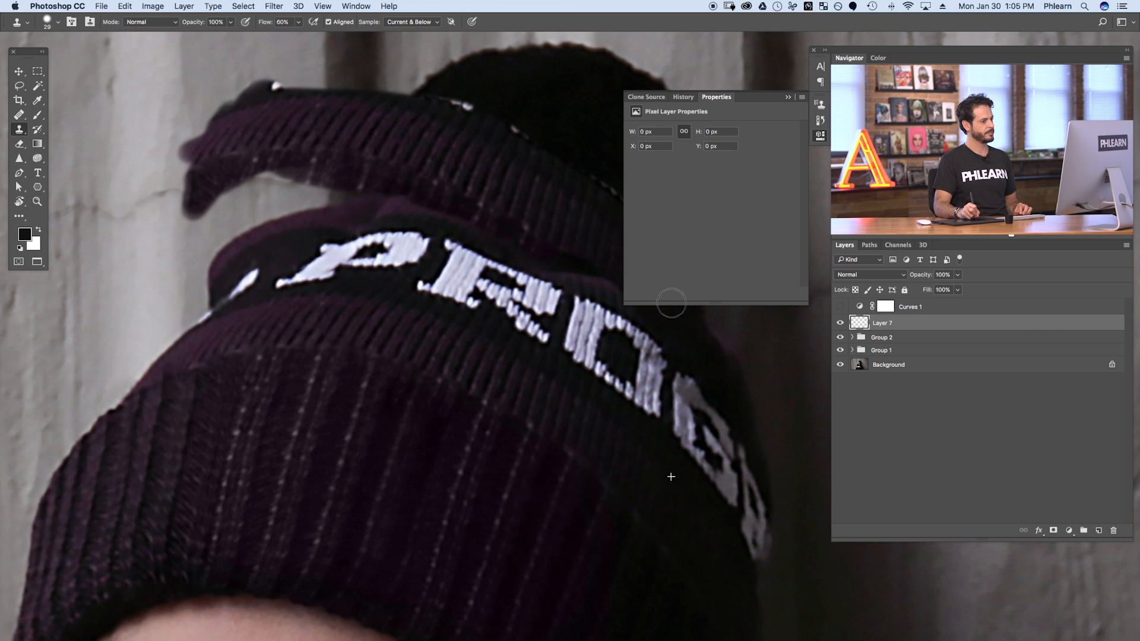
Move the cloned knit strip away from the hat, discard it, and return to an empty Layer 7
key(super+minus)
key(v)
mouse_move(656, 388)
mouse_down()
mouse_move(445, 319)
mouse_move(409, 321)
mouse_move(421, 338)
mouse_up()
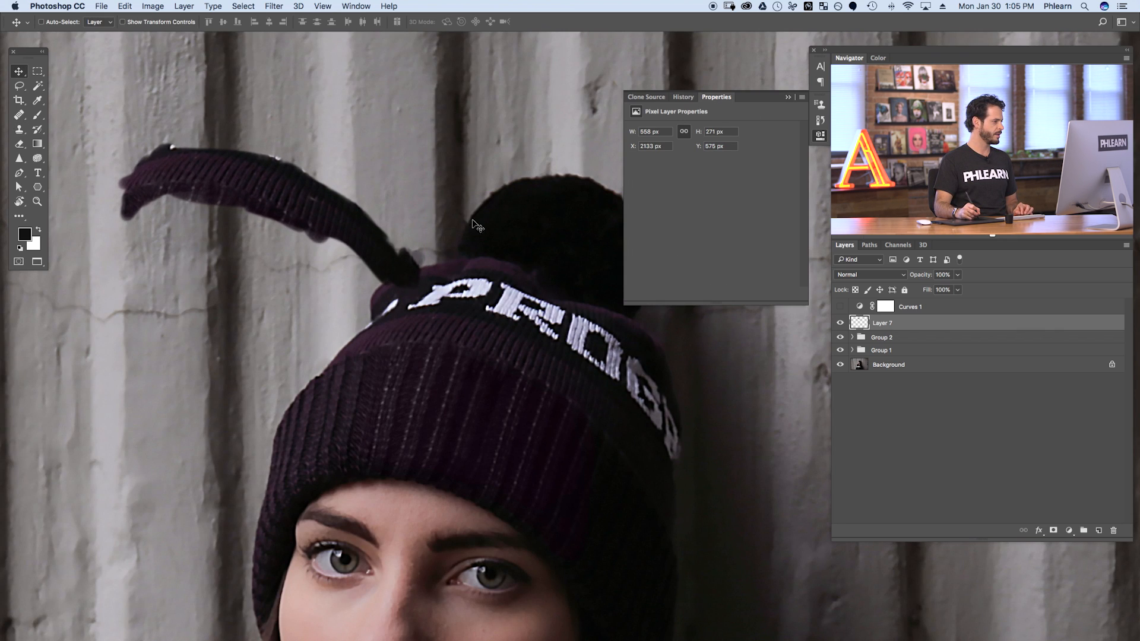
key(BackSpace)
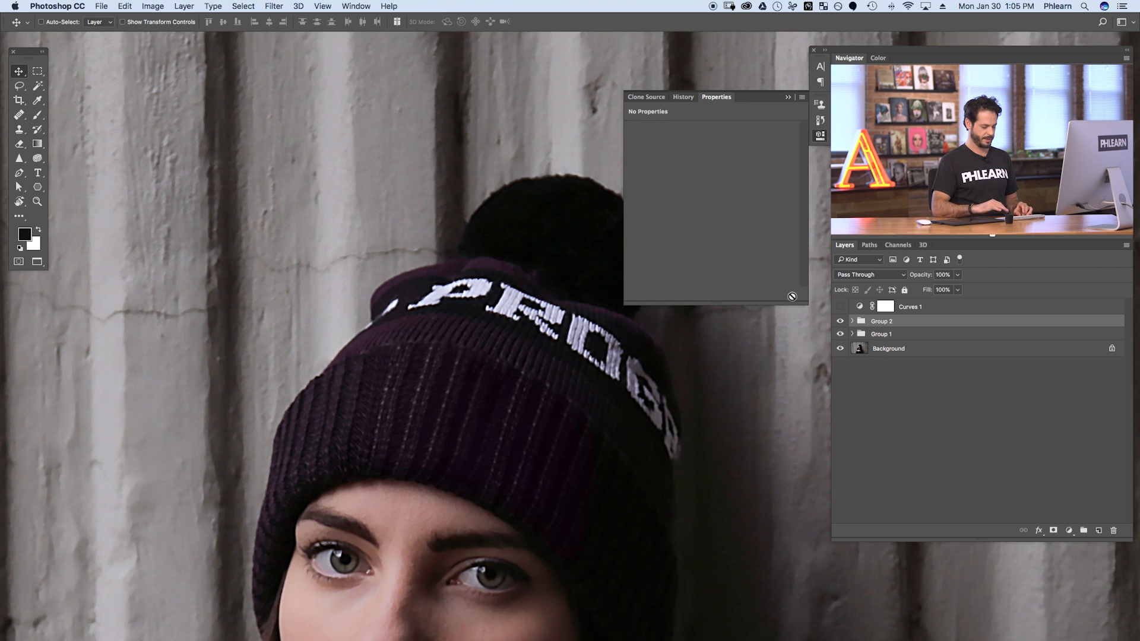
key(super+z)
Clone a new strip of the hat's ribbed knit onto the wall area and move it over the hat lettering
key(s)
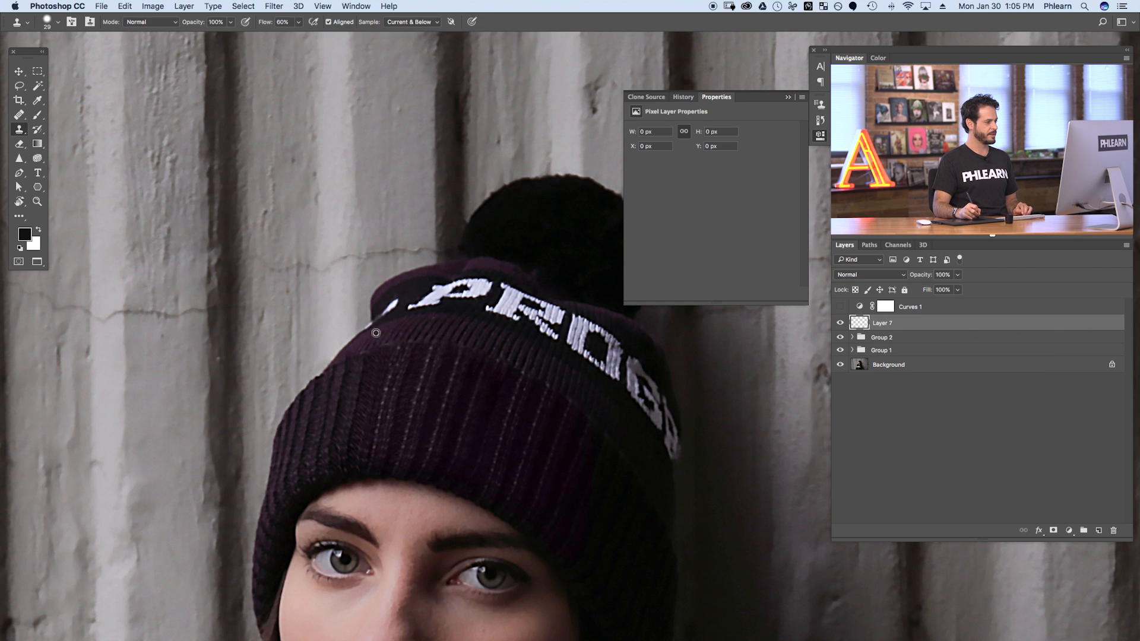
mouse_move(144, 188)
mouse_down()
mouse_move(123, 153)
mouse_move(102, 182)
mouse_move(95, 158)
mouse_move(113, 173)
mouse_move(121, 146)
mouse_move(135, 162)
mouse_move(187, 143)
mouse_move(279, 171)
mouse_move(333, 204)
mouse_move(302, 187)
mouse_move(236, 185)
mouse_move(347, 217)
mouse_move(363, 244)
mouse_move(229, 178)
mouse_move(136, 174)
mouse_move(92, 178)
mouse_up()
key(v)
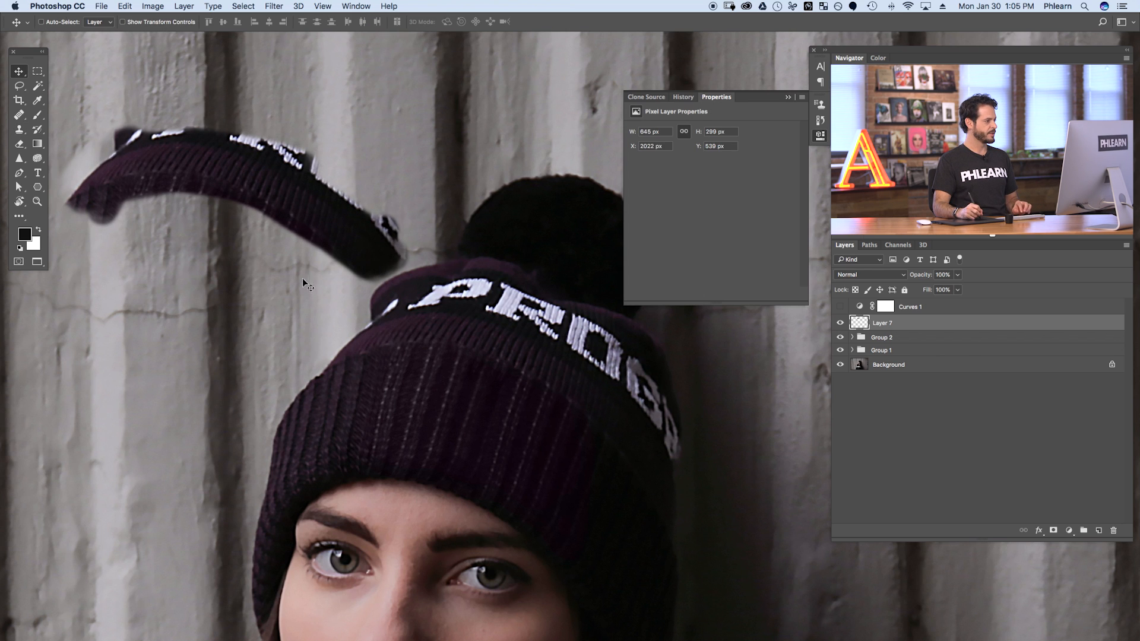
mouse_move(334, 272)
mouse_down()
mouse_move(355, 297)
mouse_move(526, 357)
mouse_move(564, 383)
mouse_move(549, 371)
mouse_move(560, 396)
mouse_move(565, 383)
mouse_up()
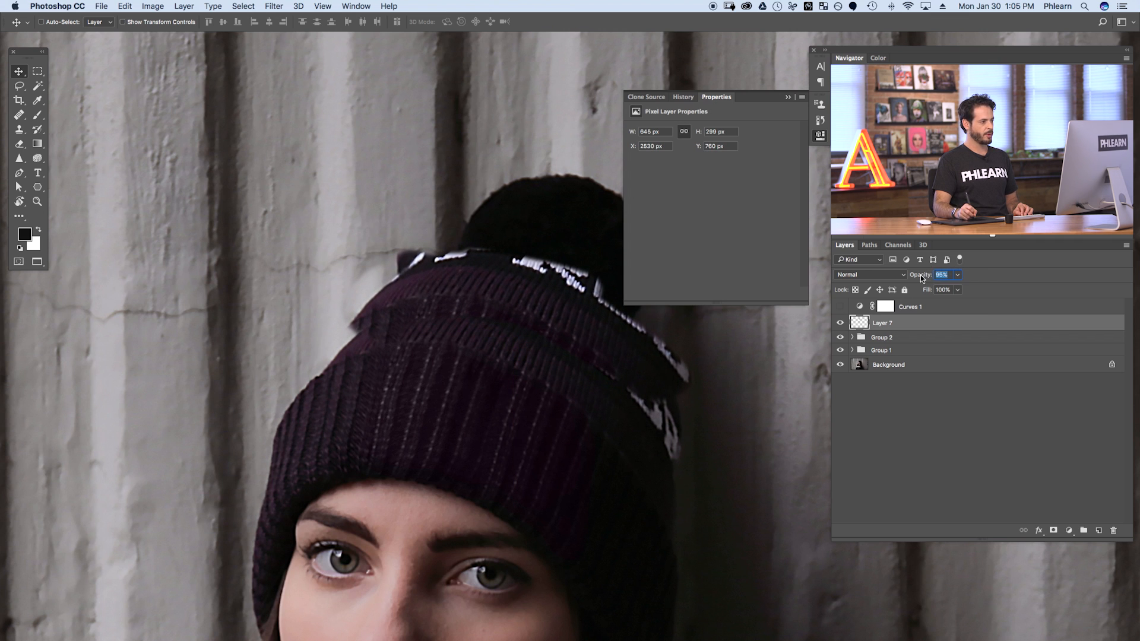
Reduce Layer 7's opacity to 79% and collapse the pixel layer properties
drag(922, 278, 911, 278)
key(super+plus)
key(super+plus)
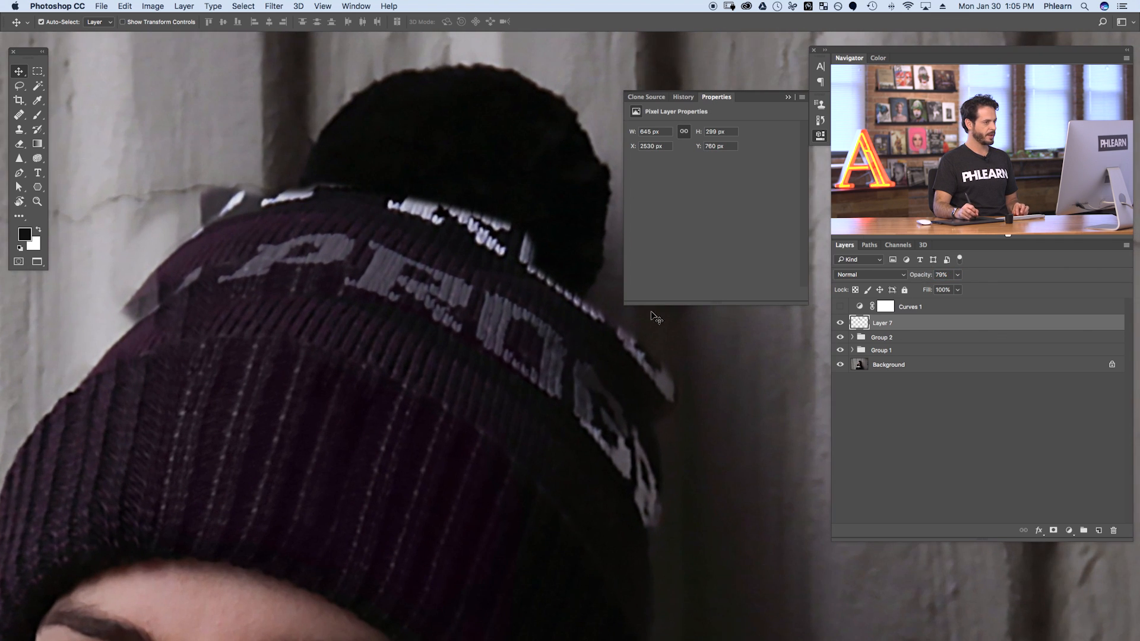
click(819, 136)
Align the semi-transparent knit strip with the ribbing over the lettering, and restore Layer 7's opacity to 100%
scroll(614, 343, left, 5)
scroll(613, 343, down, 1)
mouse_move(602, 343)
mouse_down()
mouse_move(603, 403)
mouse_move(589, 431)
mouse_up()
mouse_move(492, 344)
mouse_down()
mouse_move(516, 346)
mouse_move(494, 351)
mouse_move(509, 296)
mouse_up()
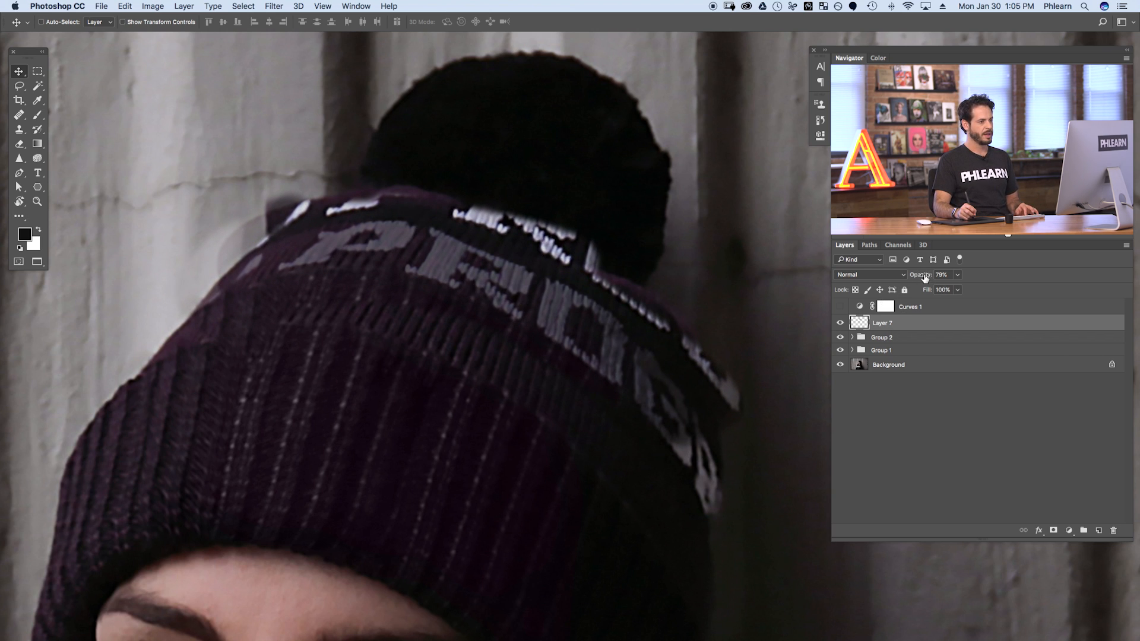
drag(939, 272, 978, 272)
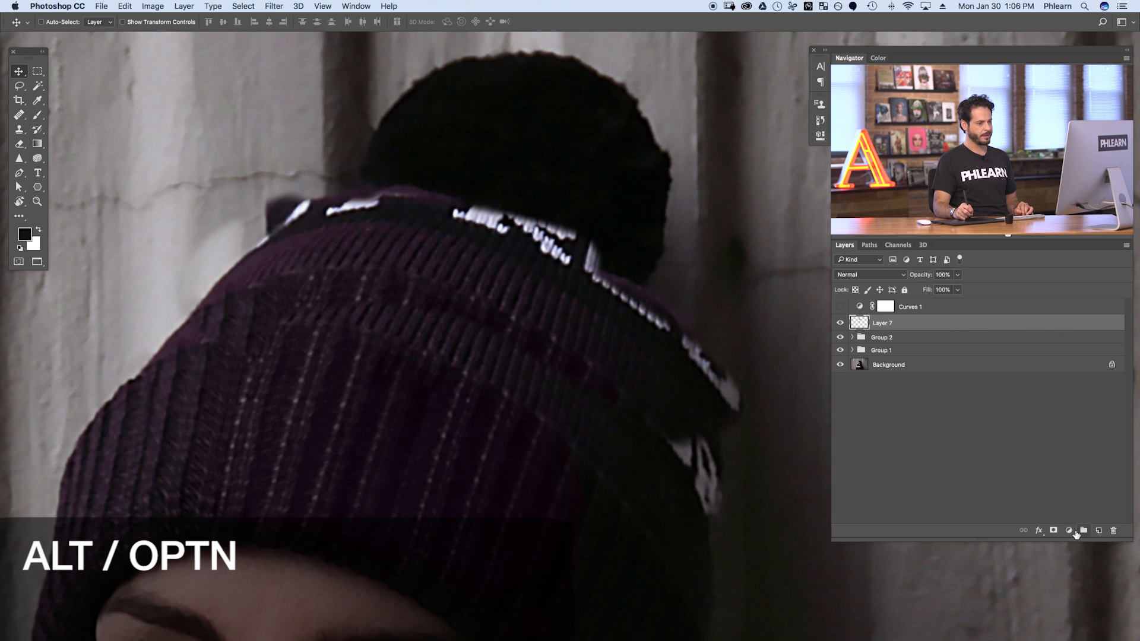
Add a black mask to Layer 7 and paint it white over the hat lettering to reveal the cloned knit
alt+click(1053, 530)
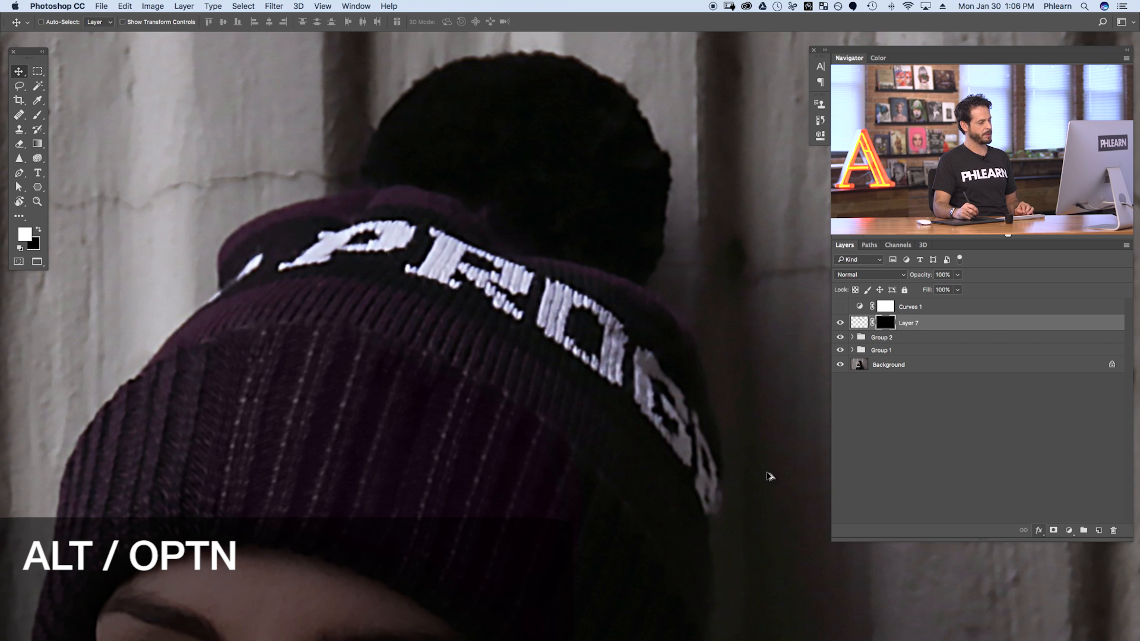
key(b)
key(x)
mouse_move(450, 282)
mouse_down()
mouse_move(392, 263)
mouse_move(449, 239)
mouse_move(448, 252)
mouse_move(486, 264)
mouse_move(458, 245)
mouse_move(470, 290)
mouse_move(497, 305)
mouse_up()
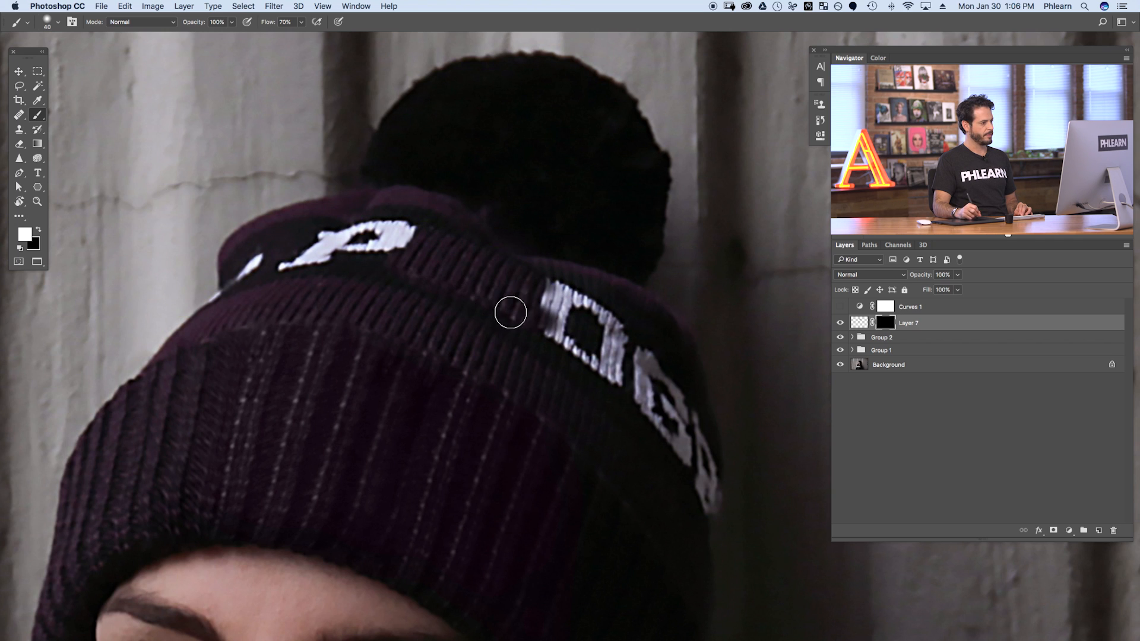
mouse_move(554, 330)
mouse_down()
mouse_move(619, 368)
mouse_move(590, 349)
mouse_move(603, 360)
mouse_move(610, 311)
mouse_move(544, 291)
mouse_up()
mouse_move(596, 354)
mouse_down()
mouse_move(687, 446)
mouse_move(658, 394)
mouse_up()
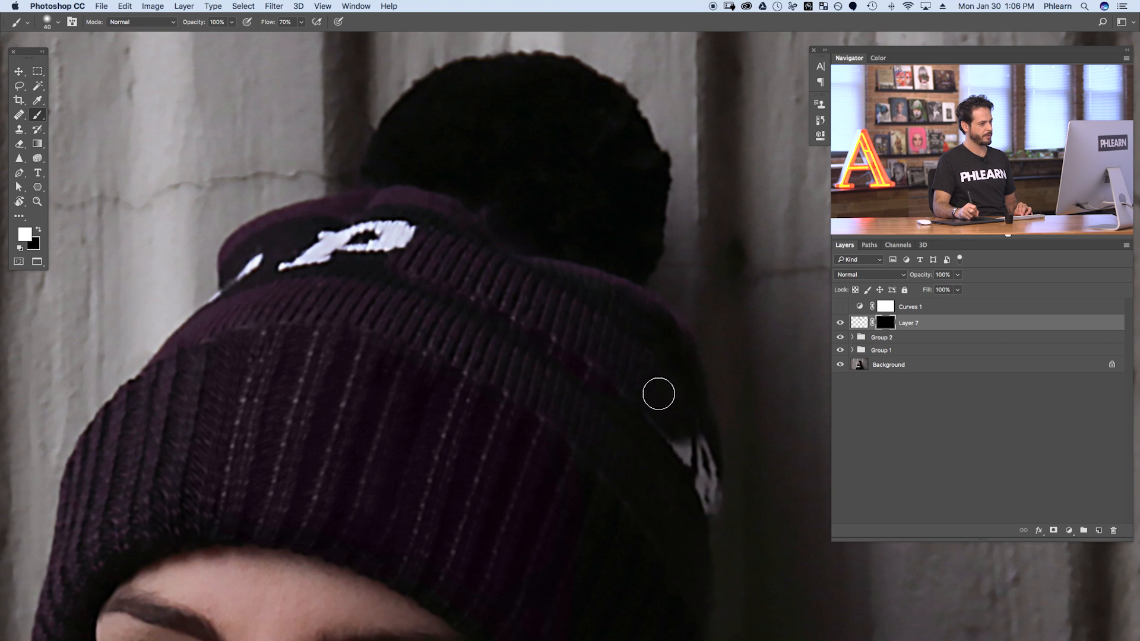
mouse_move(394, 268)
mouse_down()
mouse_move(346, 251)
mouse_move(418, 237)
mouse_move(420, 226)
mouse_move(250, 268)
mouse_move(198, 300)
mouse_up()
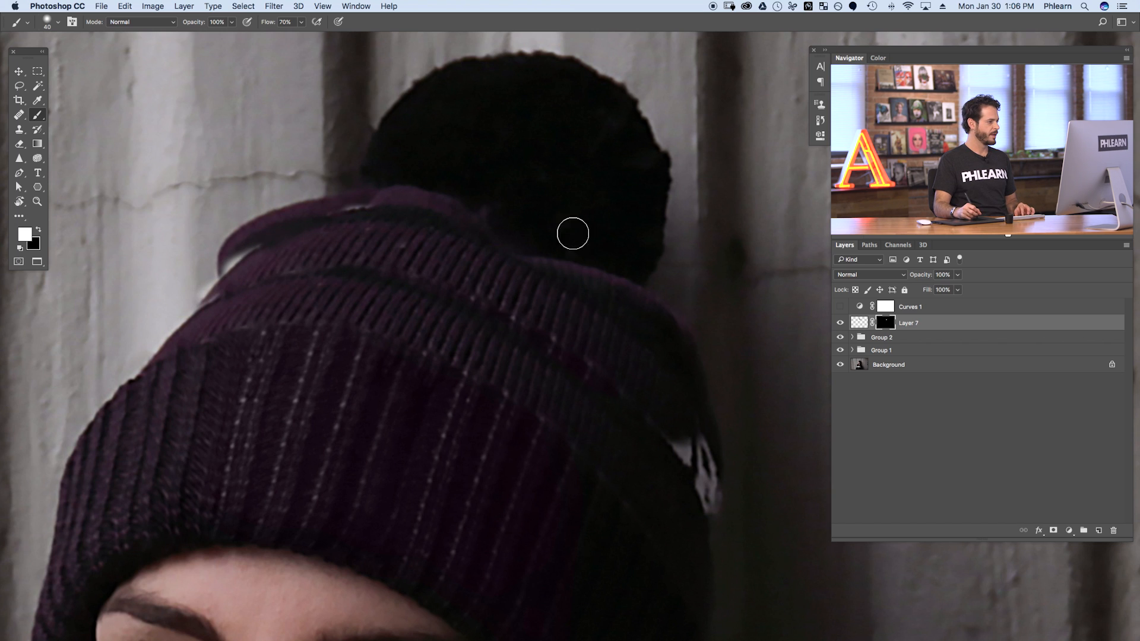
Compare the hat with and without Layer 7 to check how the masked knit covers the lettering
click(838, 324)
click(838, 324)
click(838, 324)
click(837, 325)
click(837, 325)
click(838, 324)
click(838, 324)
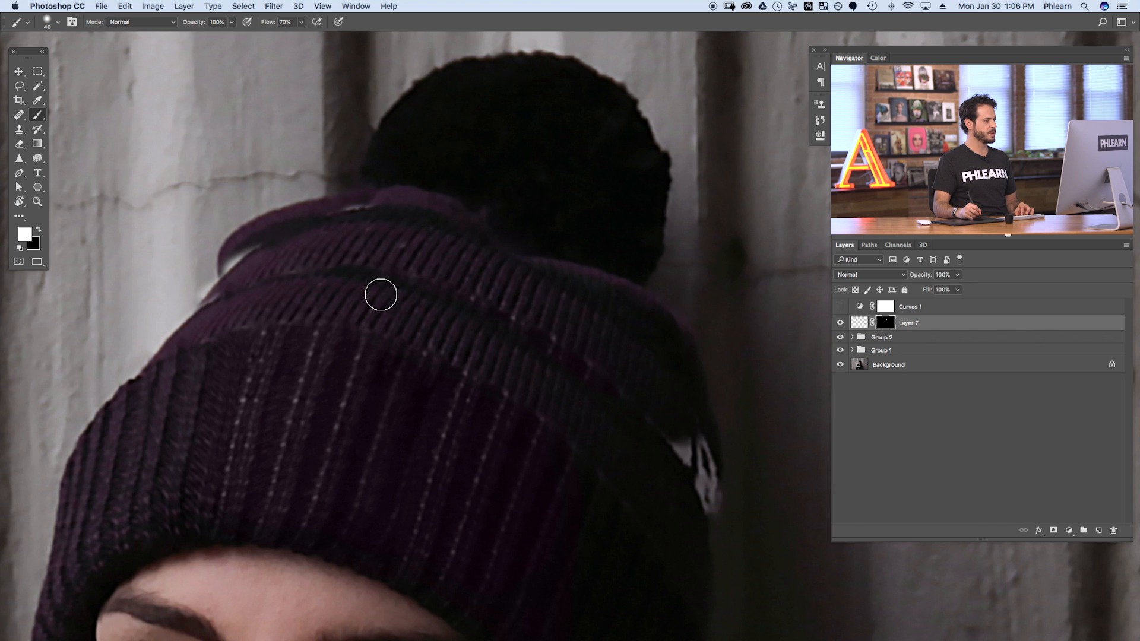
Warp Layer 7's knit so its ribs follow the hat's curve and cover more of the lettering near the far edge
scroll(381, 295, left, 5)
scroll(380, 295, up, 2)
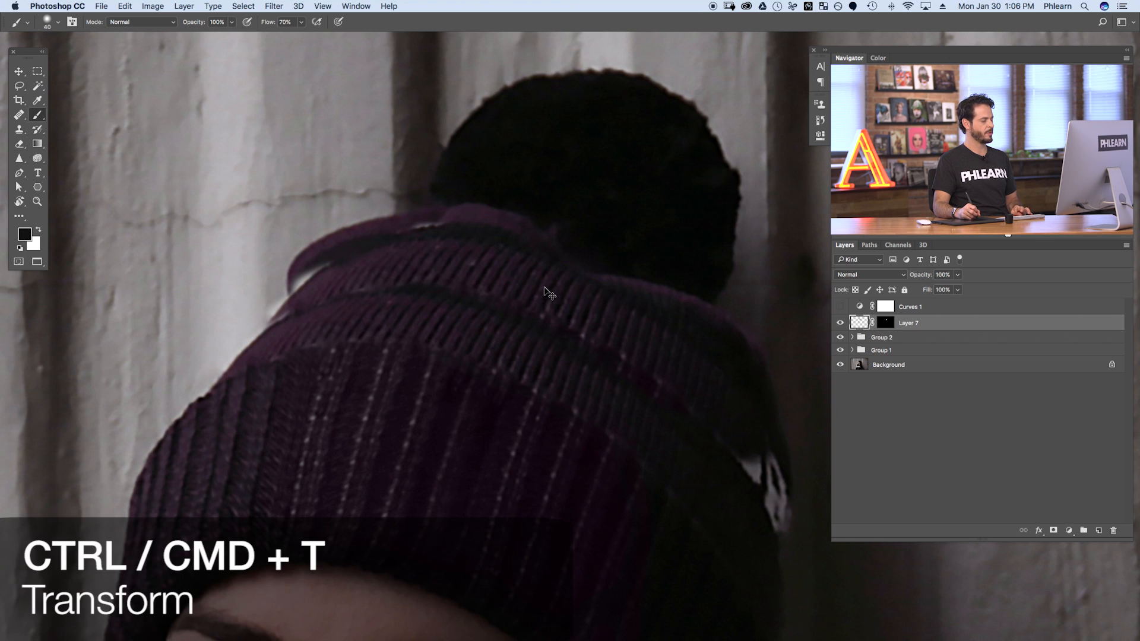
key(super+t)
right_click(423, 250)
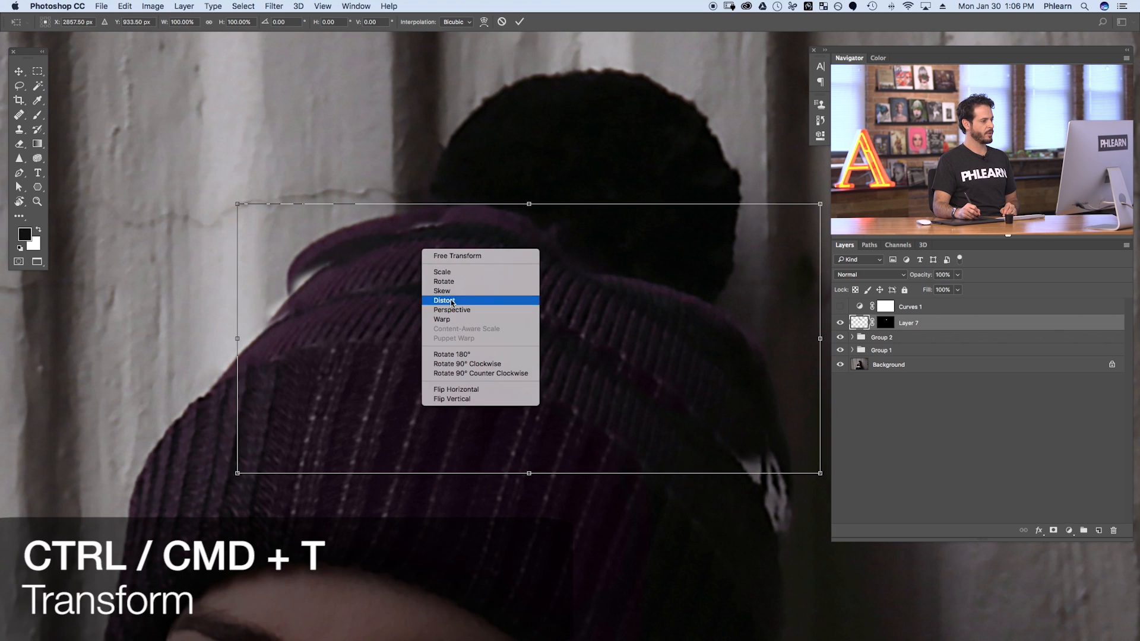
click(450, 323)
drag(374, 238, 392, 248)
drag(330, 356, 334, 304)
drag(533, 260, 529, 249)
drag(725, 464, 761, 519)
drag(779, 328, 782, 308)
drag(584, 287, 580, 302)
drag(578, 225, 606, 225)
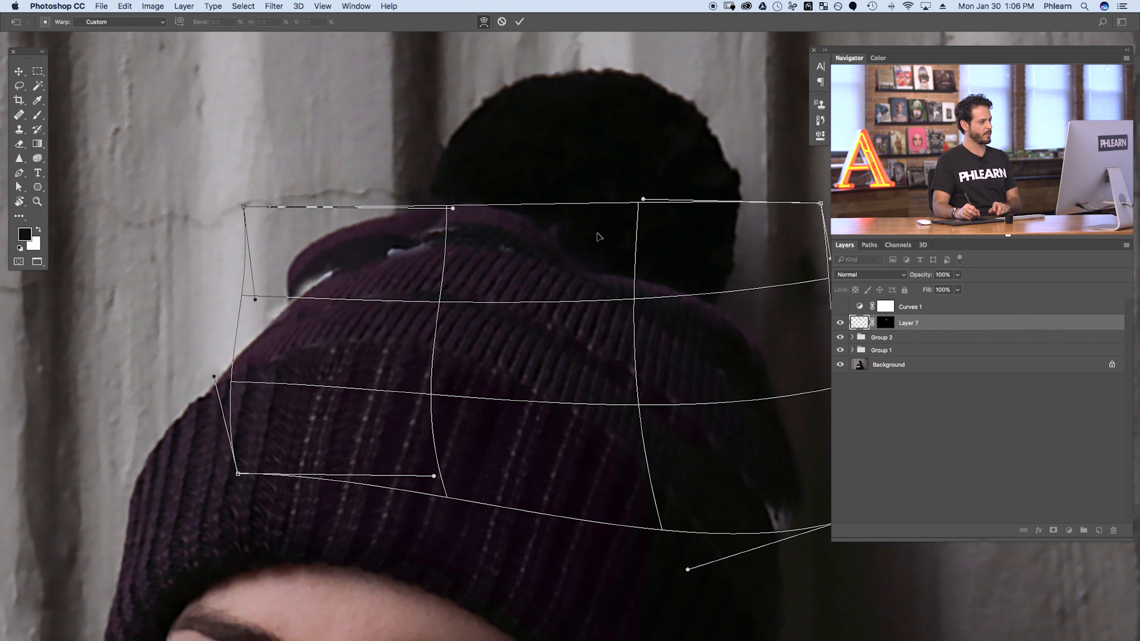
key(Return)
key(b)
Toggle Layer 7 repeatedly and examine the original lettering band up close against the warped knit's contrast and color
click(841, 324)
click(842, 323)
click(843, 323)
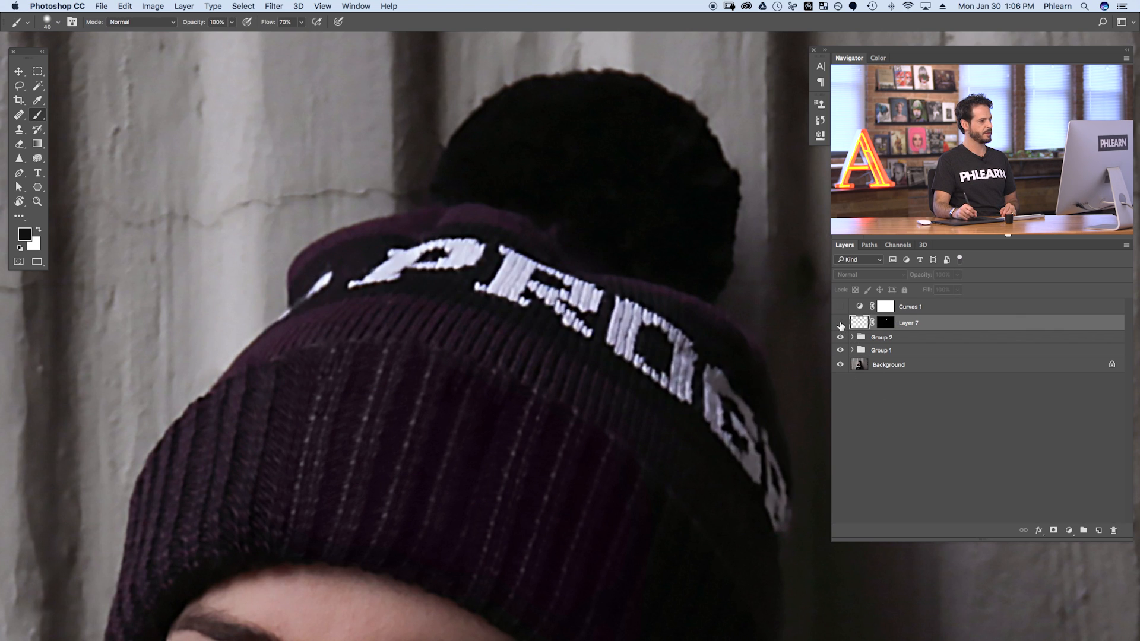
click(842, 323)
click(843, 322)
click(843, 322)
click(842, 323)
click(842, 323)
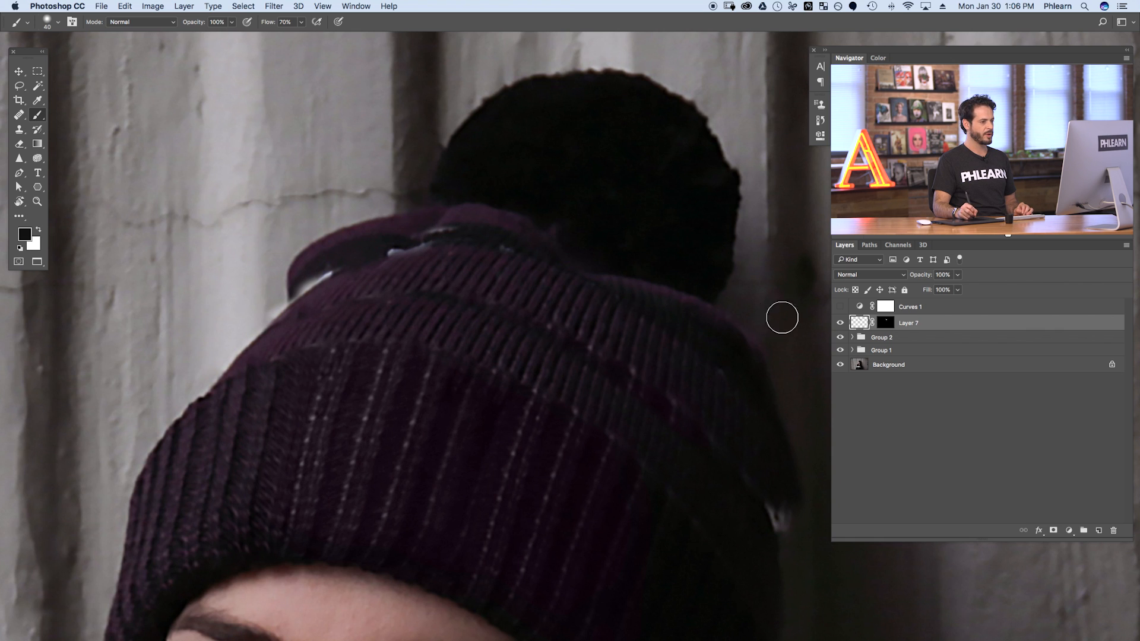
click(841, 323)
click(841, 323)
click(841, 323)
click(841, 323)
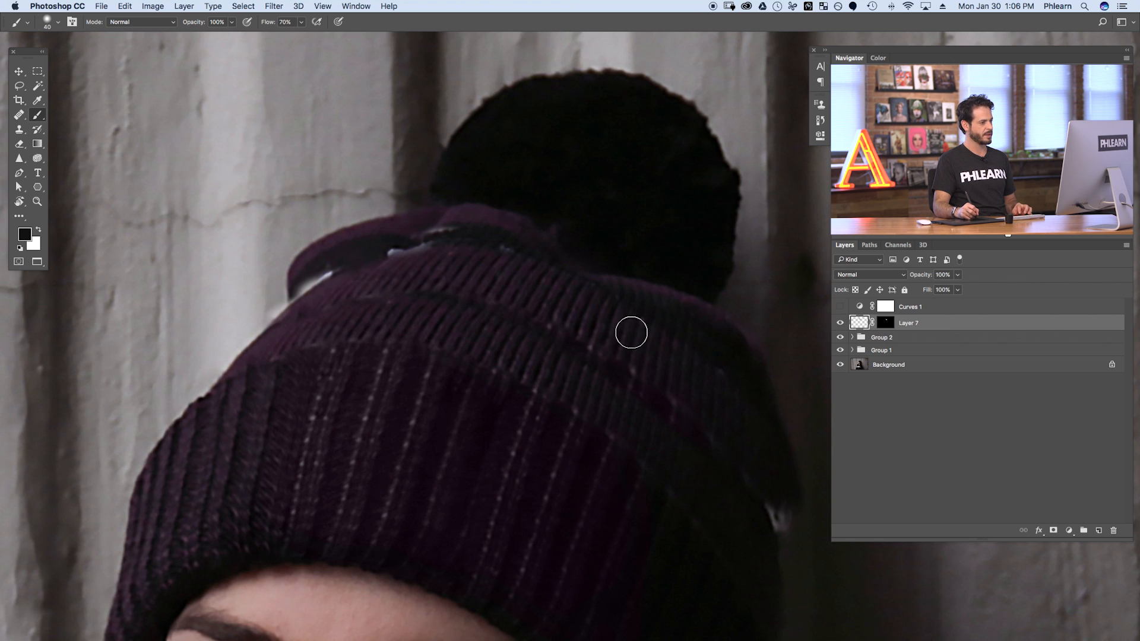
click(839, 323)
click(839, 323)
click(839, 323)
click(839, 323)
click(839, 323)
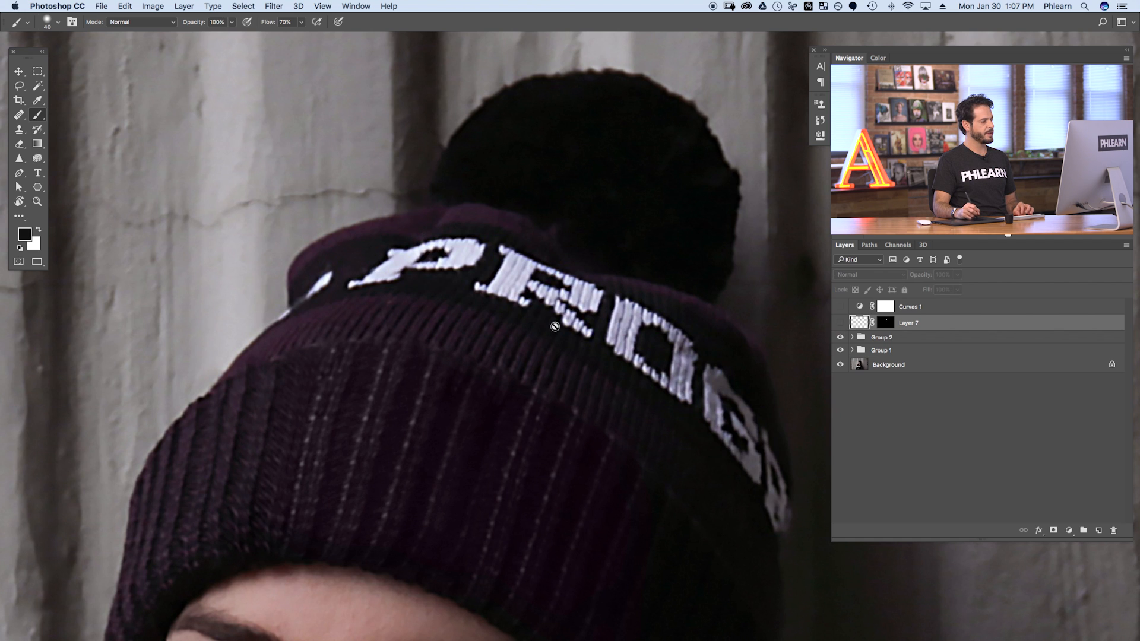
click(451, 289)
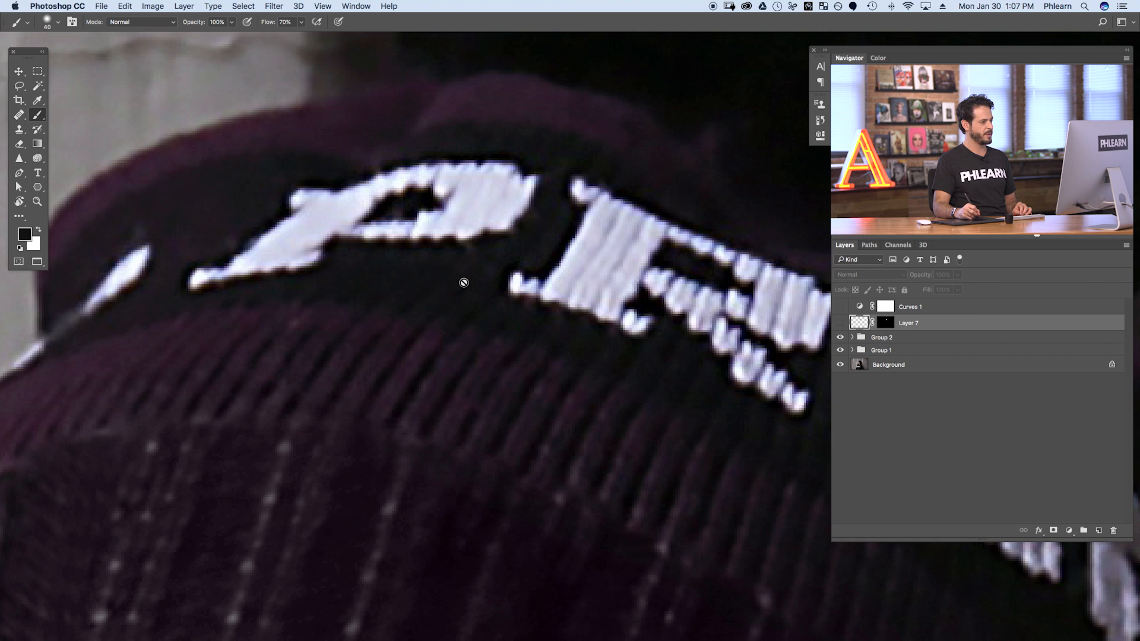
click(839, 323)
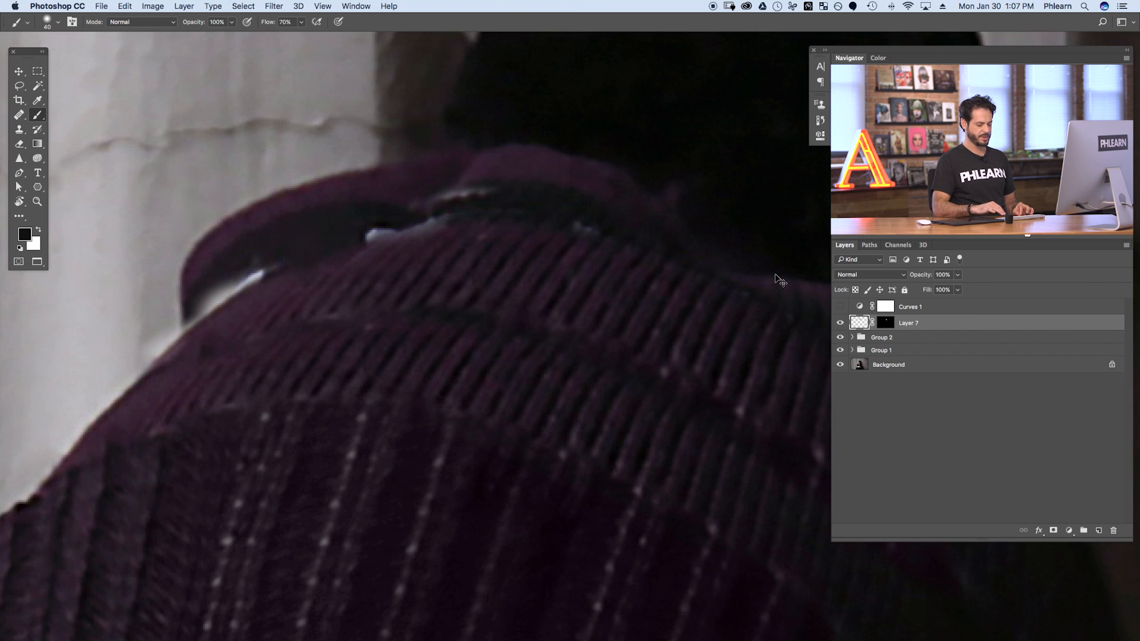
Apply Brightness/Contrast to Layer 7's knit pixels with brightness -112 and contrast -50
key(super+minus)
drag(628, 369, 546, 326)
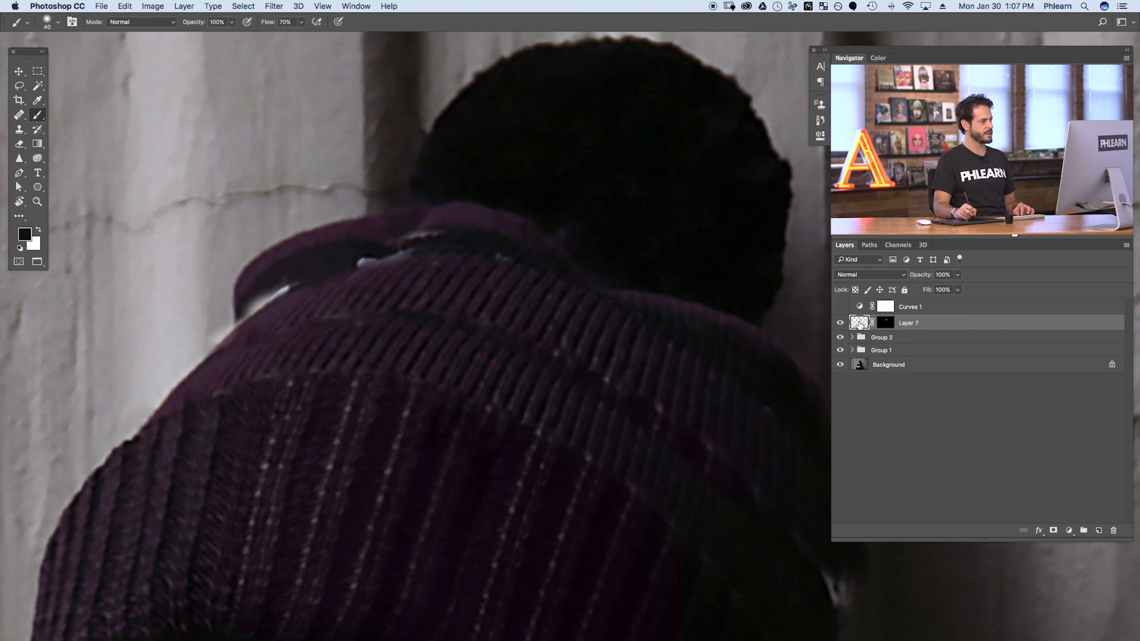
click(154, 7)
mouse_move(167, 37)
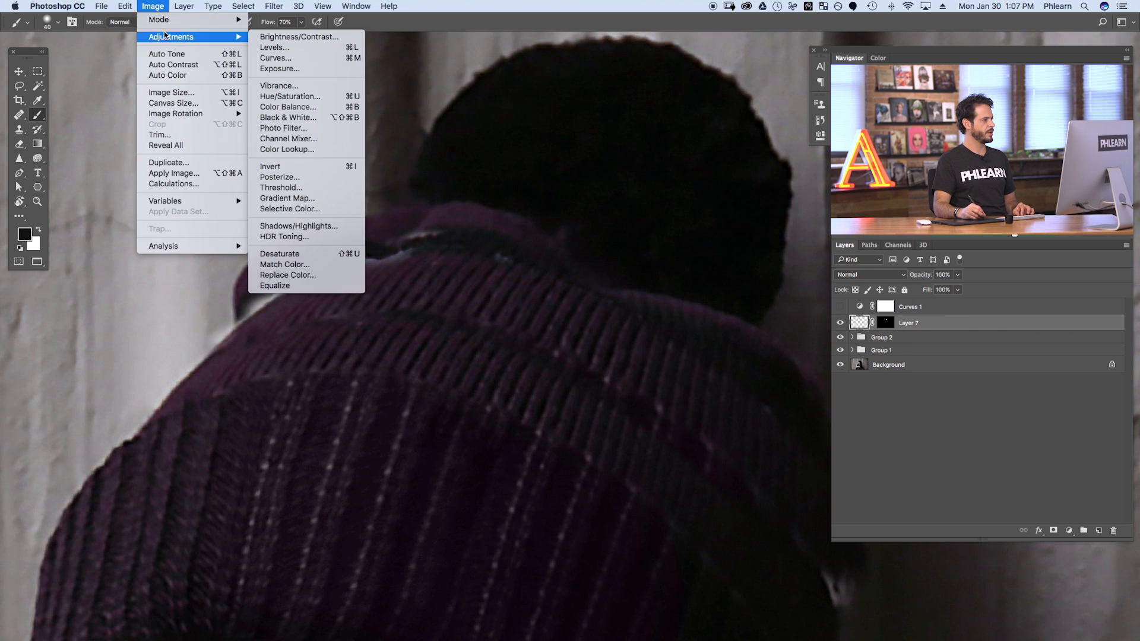
click(297, 37)
drag(569, 259, 639, 157)
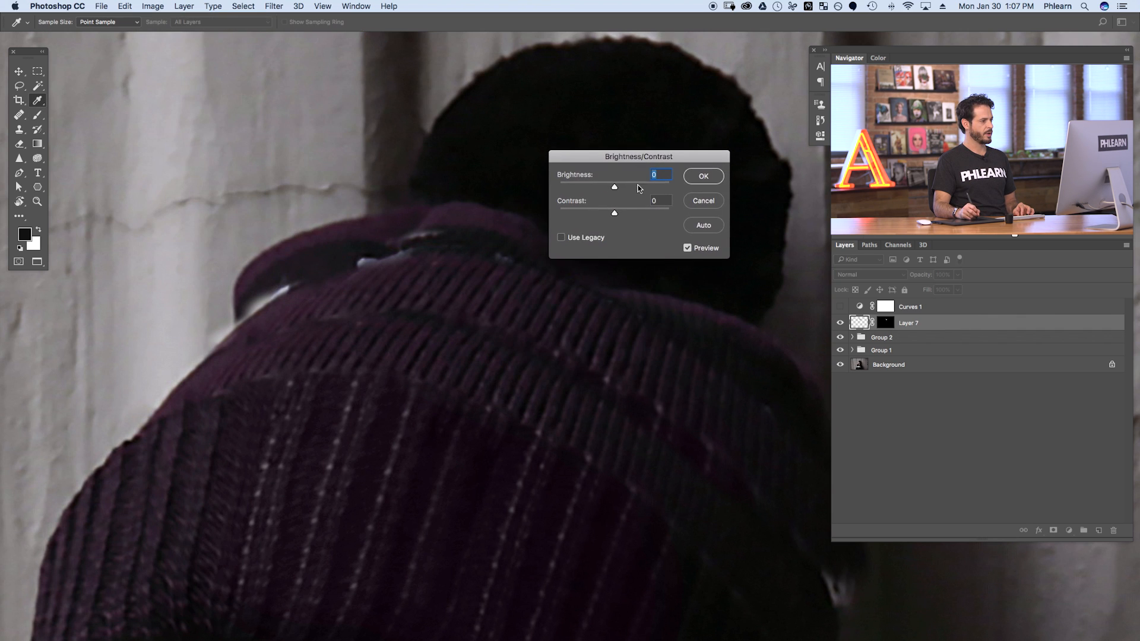
drag(613, 211, 687, 209)
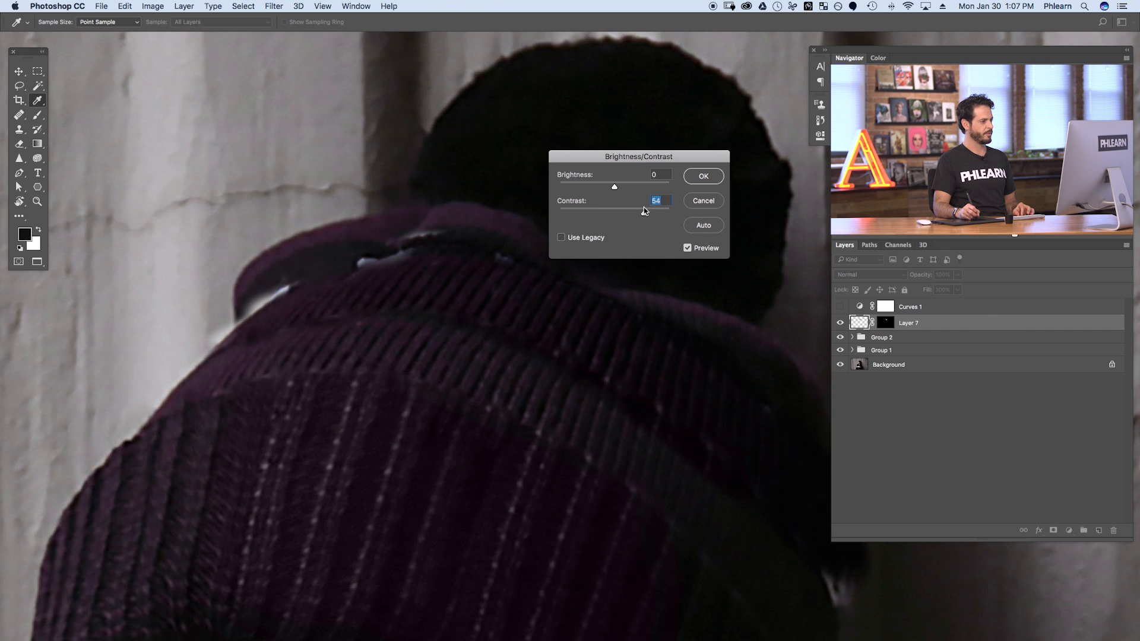
drag(633, 208, 576, 212)
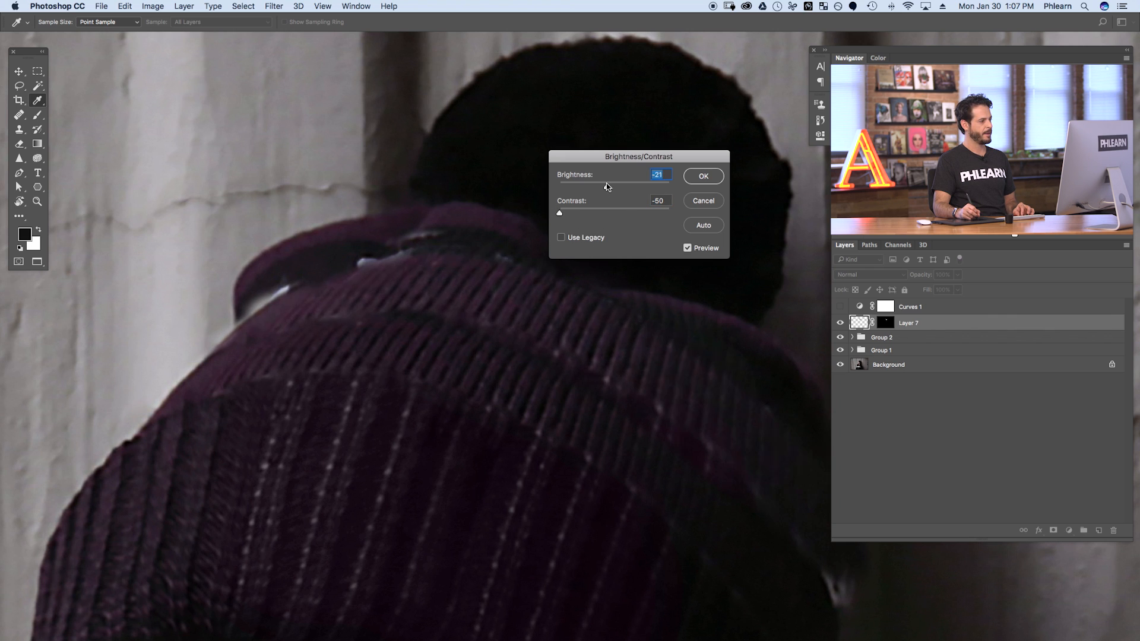
drag(593, 183, 569, 180)
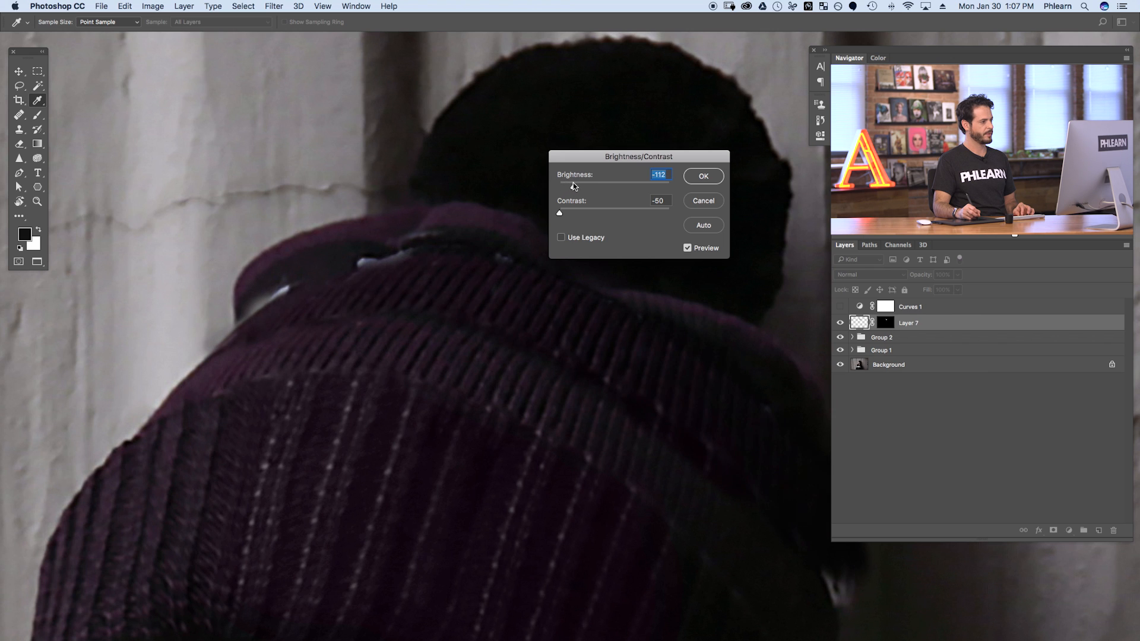
click(704, 177)
key(b)
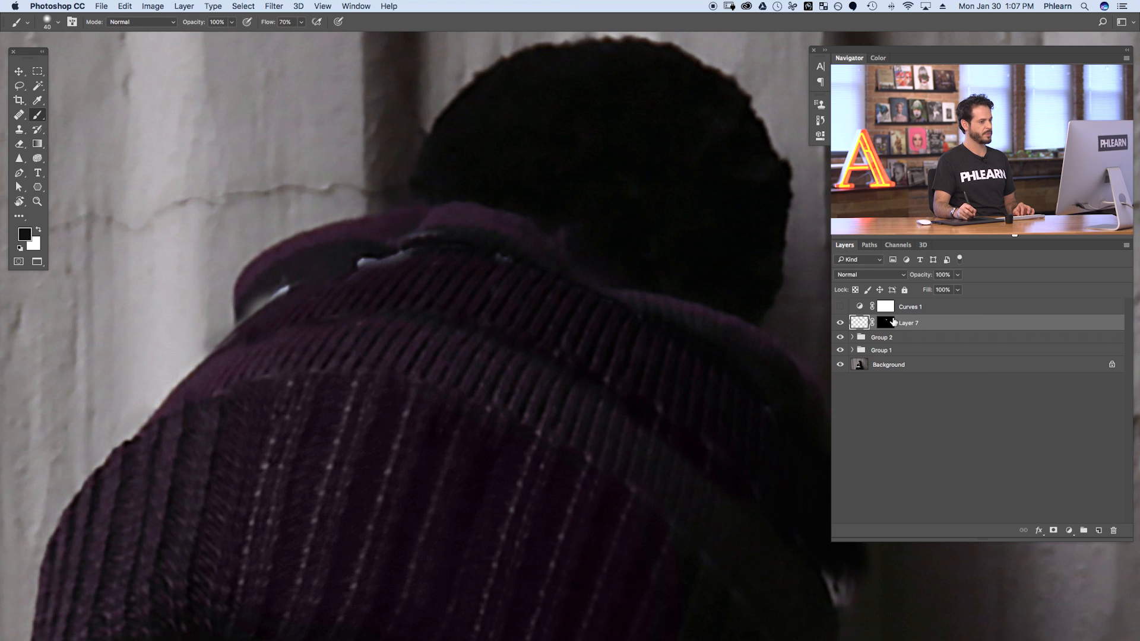
Compare the darkened knit with the original hat band by switching Layer 7 off and on
click(840, 322)
click(840, 322)
click(840, 322)
click(840, 322)
click(838, 322)
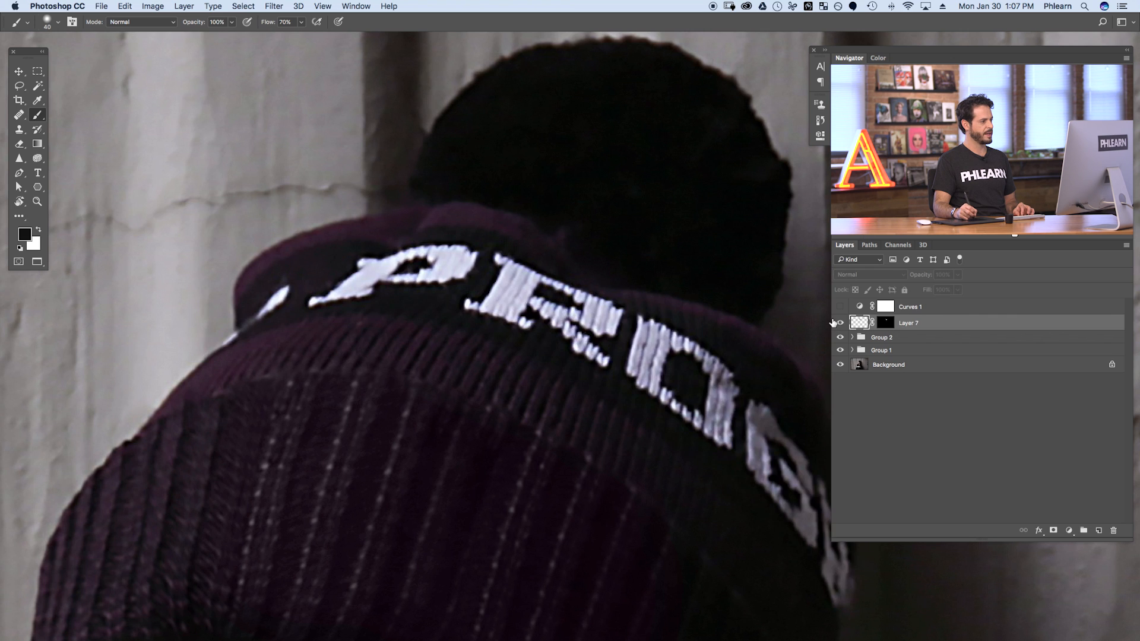
click(838, 323)
click(838, 323)
click(838, 323)
click(838, 323)
click(838, 323)
click(838, 323)
click(839, 323)
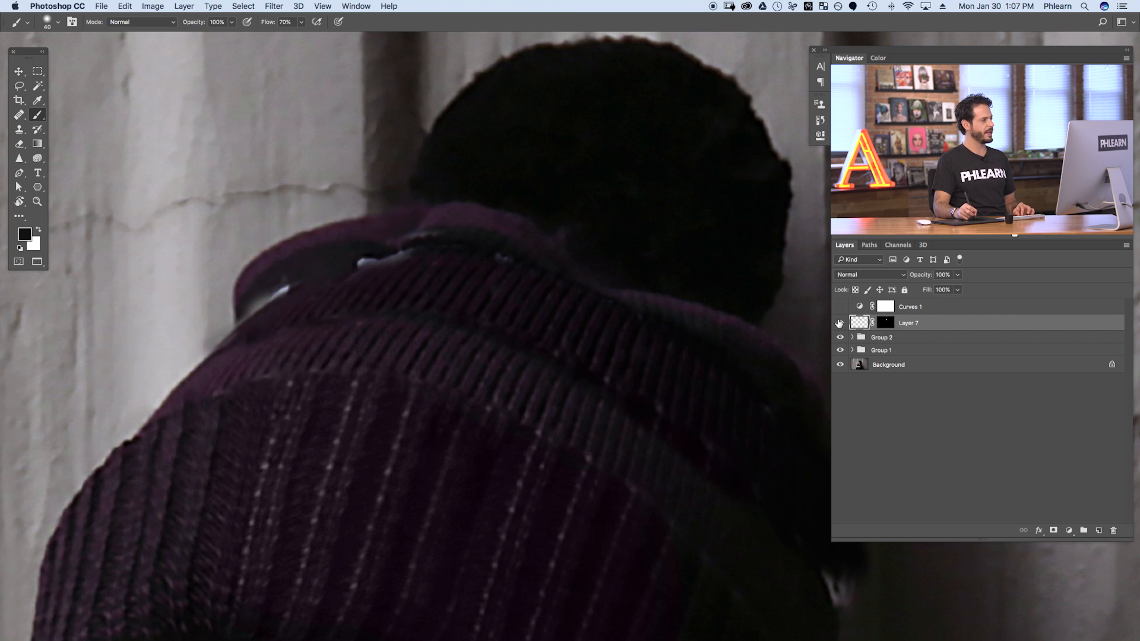
Apply Hue/Saturation to Layer 7's knit pixels with saturation -56
click(153, 6)
mouse_move(212, 42)
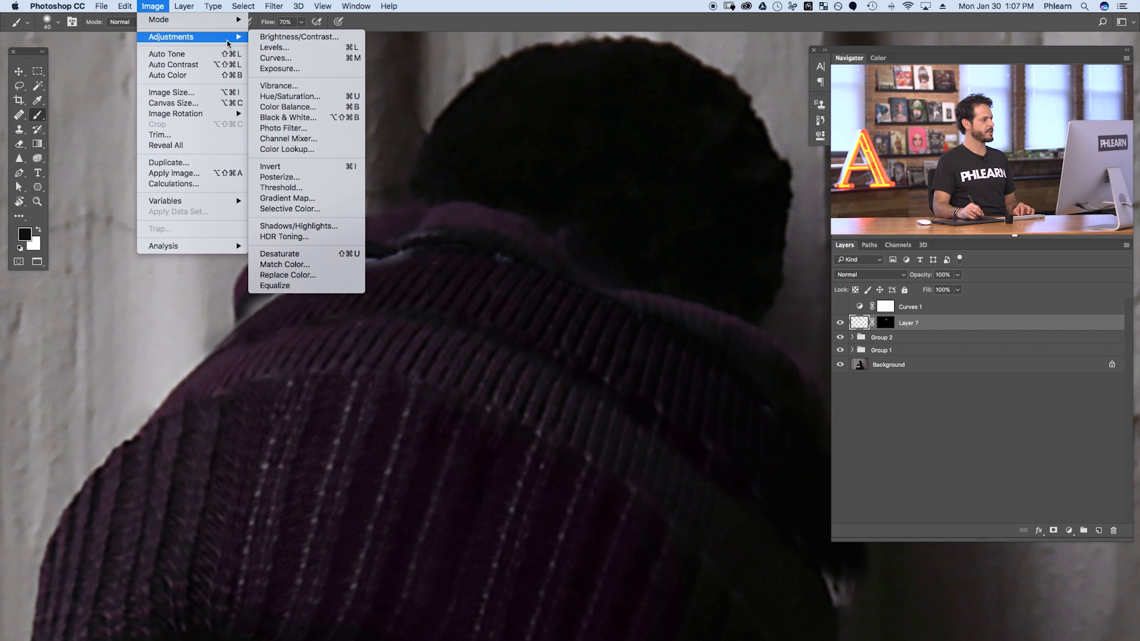
click(297, 96)
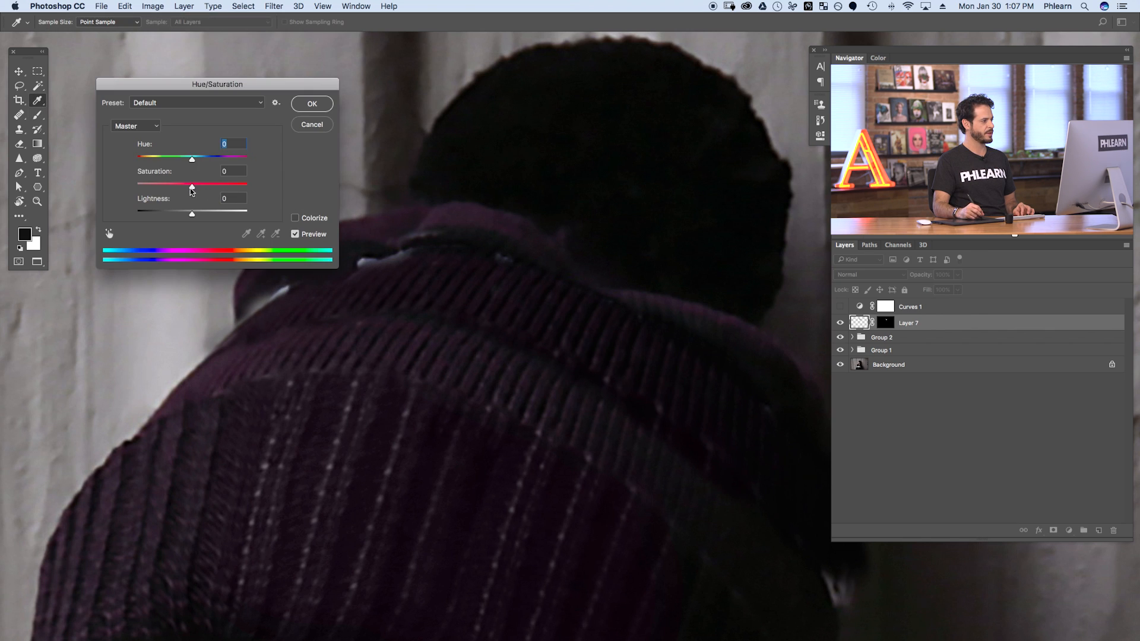
mouse_move(166, 188)
mouse_down()
mouse_move(150, 188)
mouse_move(160, 188)
mouse_up()
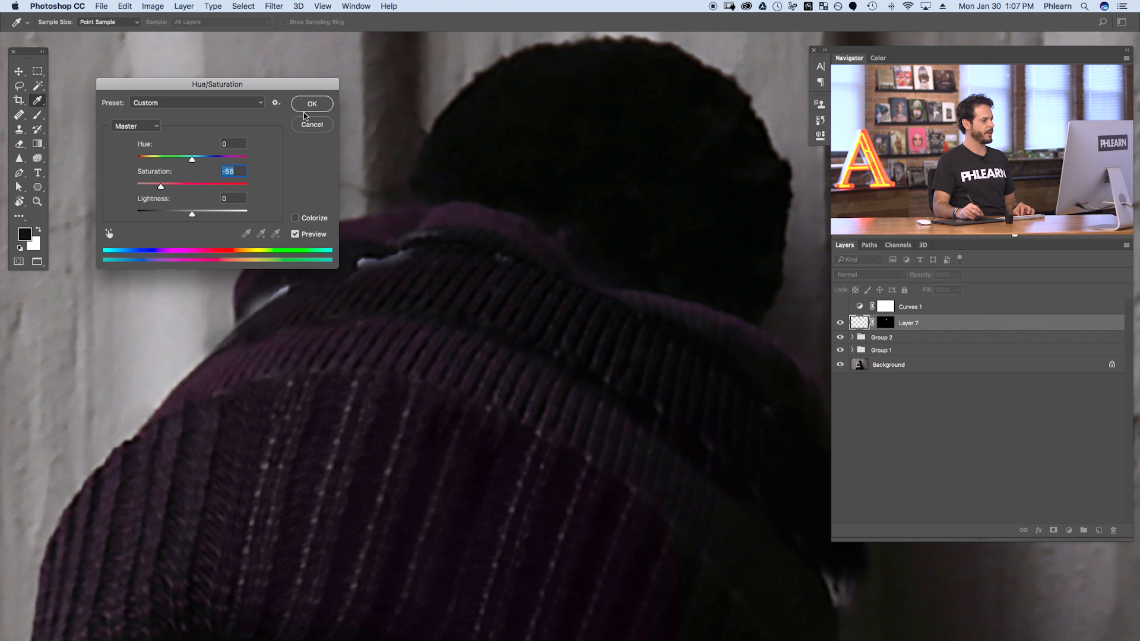
click(320, 105)
key(b)
Check the desaturated knit's color against the original black band, including up close around the lettering
click(840, 323)
click(840, 323)
click(840, 322)
click(841, 322)
click(840, 322)
click(840, 322)
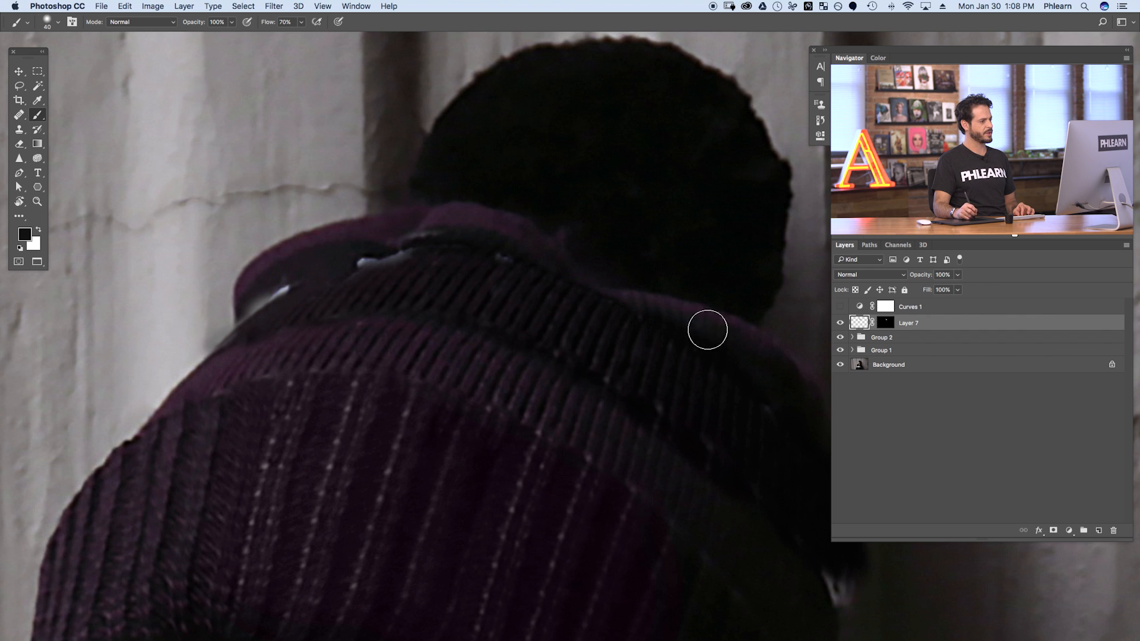
scroll(457, 305, up, 5)
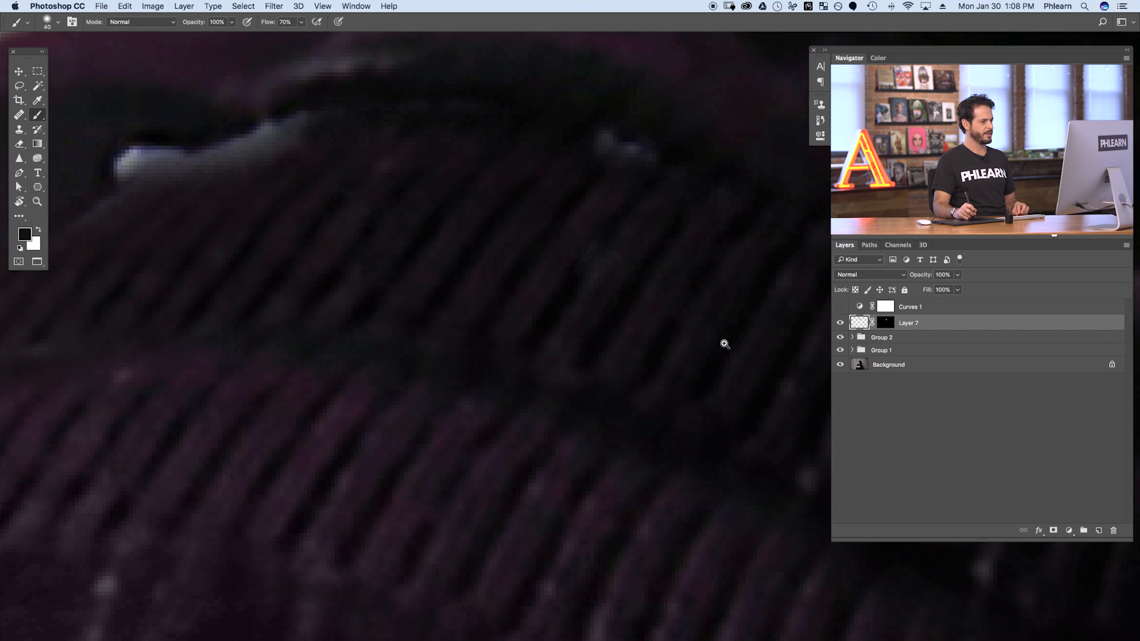
click(840, 323)
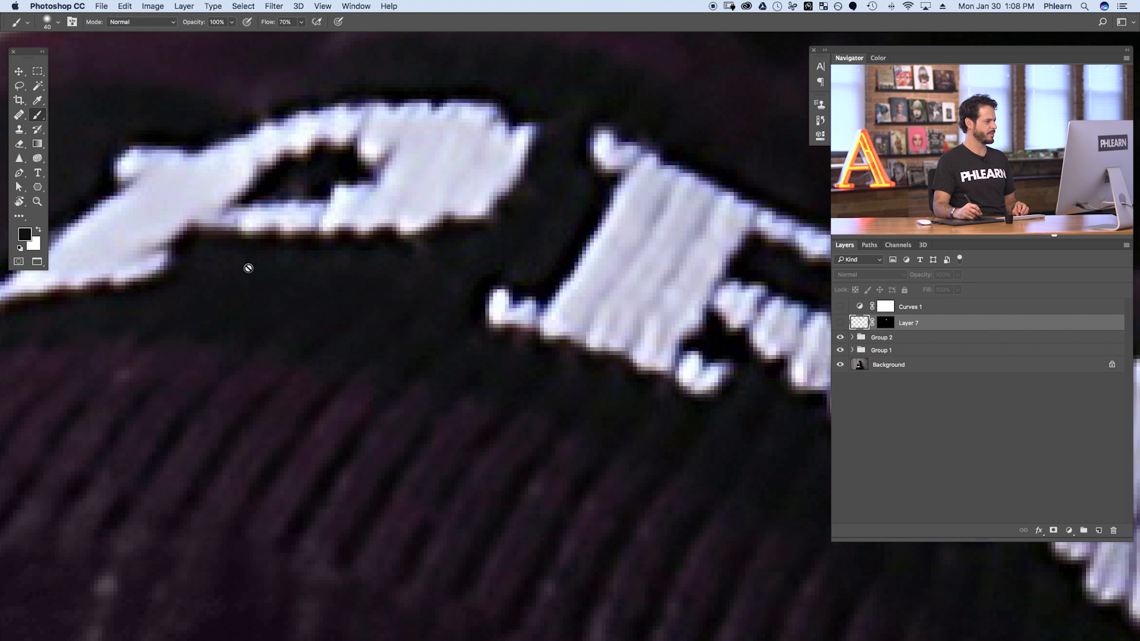
click(840, 323)
Darken Layer 7's knit again using Brightness/Contrast with brightness -83 and contrast -50
scroll(628, 342, down, 5)
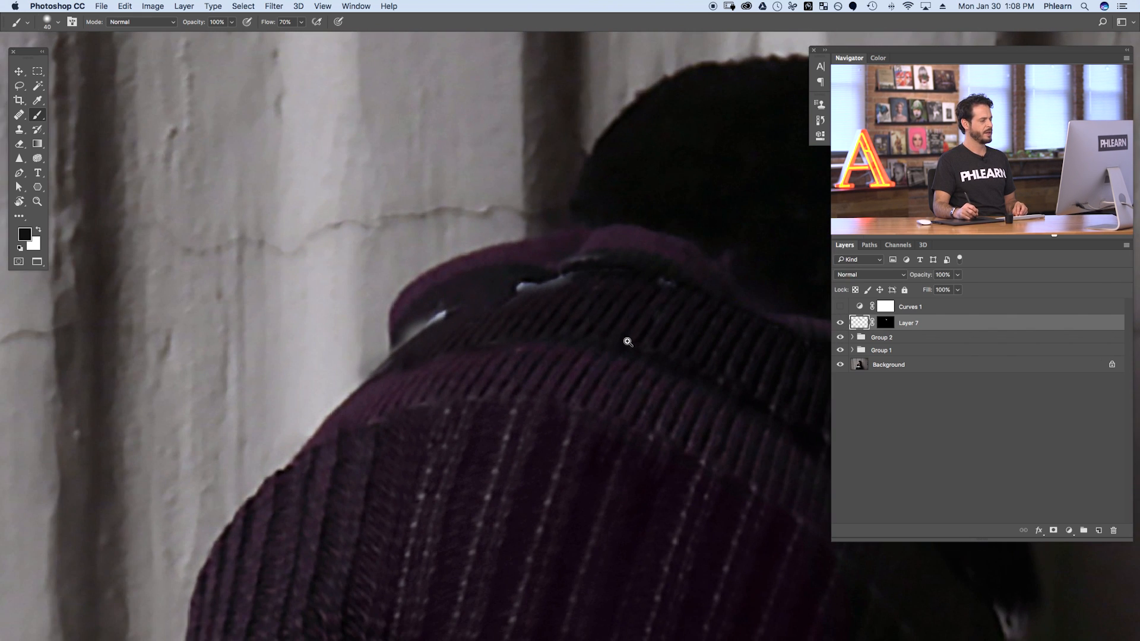
click(153, 6)
mouse_move(178, 38)
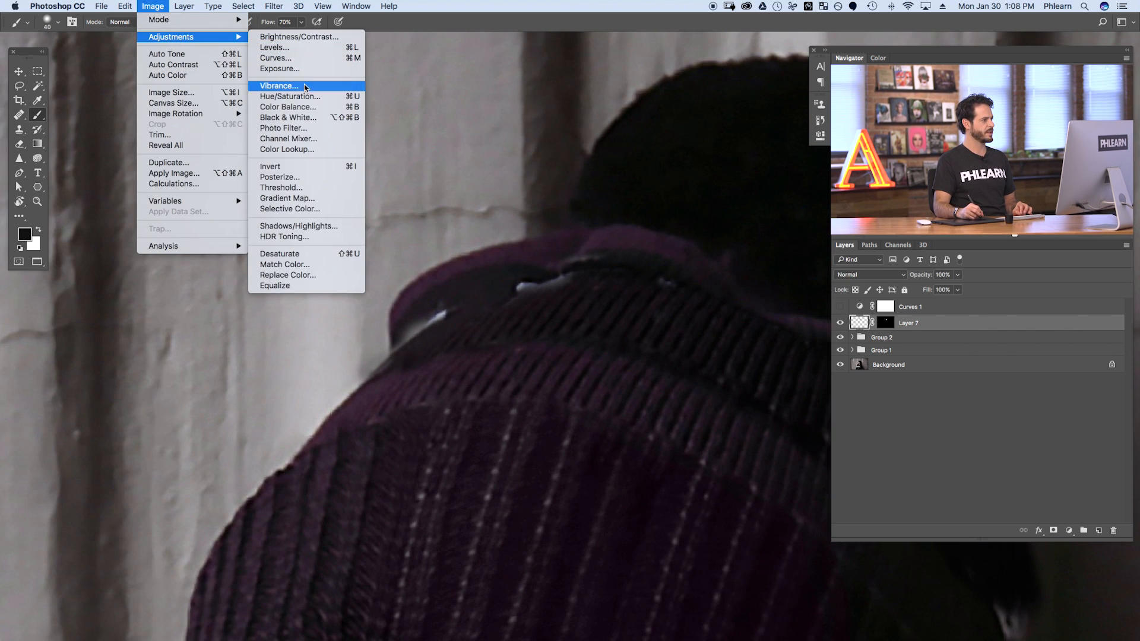
click(300, 37)
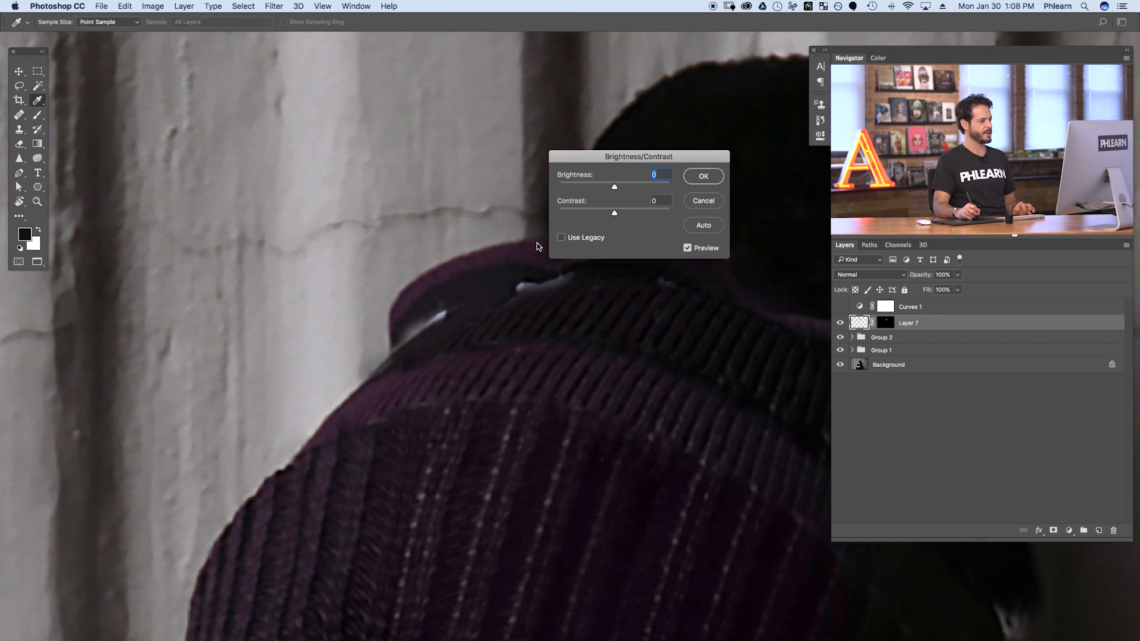
drag(615, 212, 571, 208)
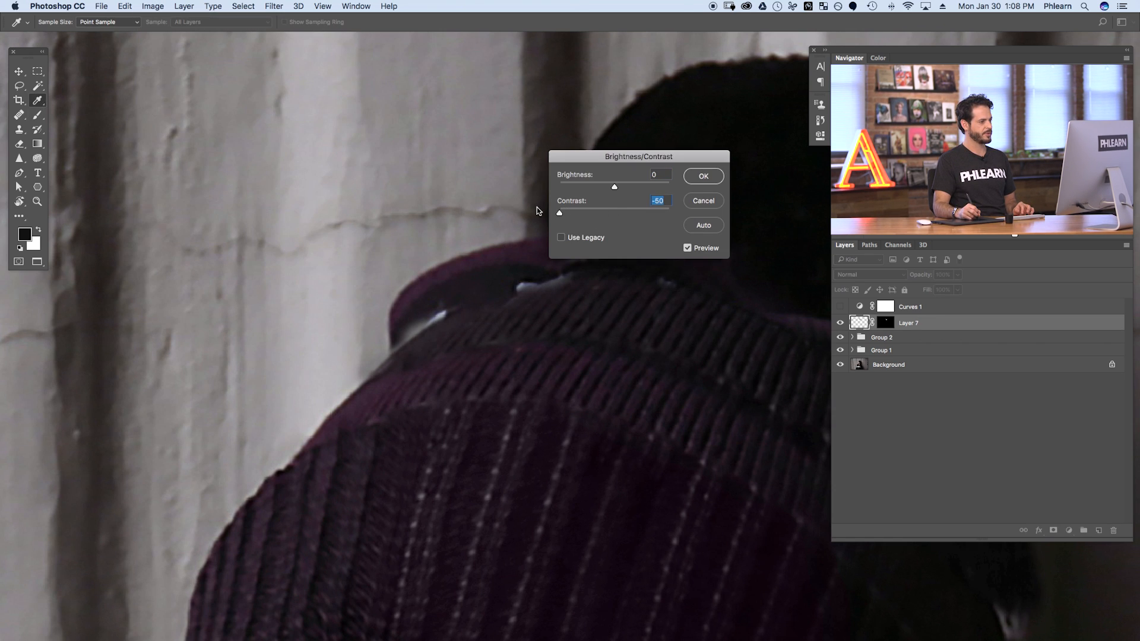
drag(599, 183, 583, 183)
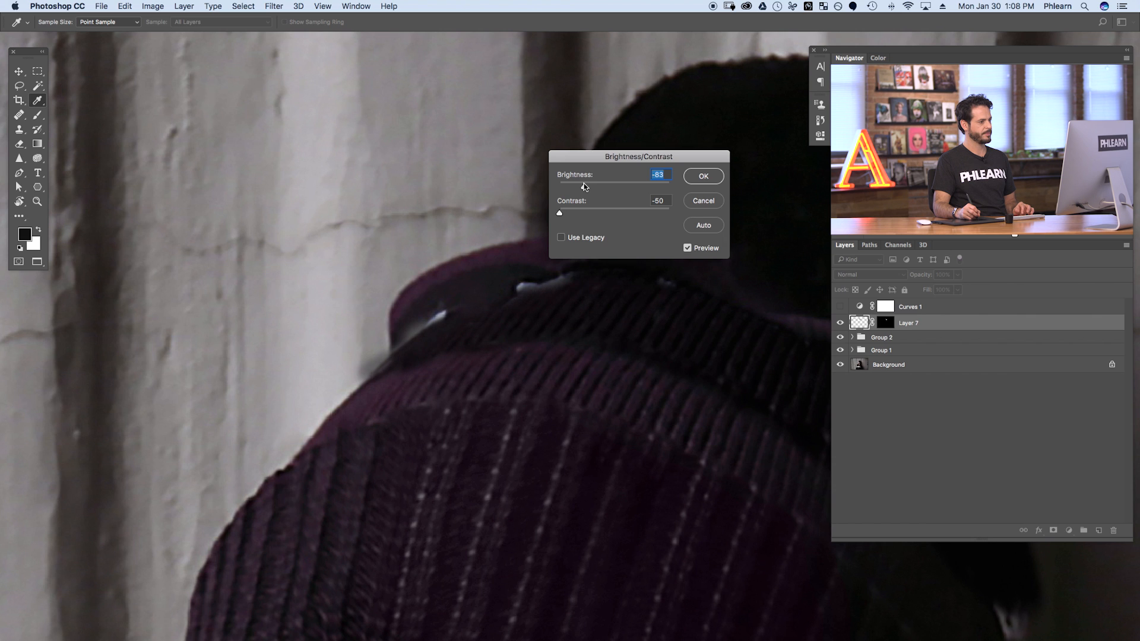
click(705, 177)
drag(721, 333, 532, 313)
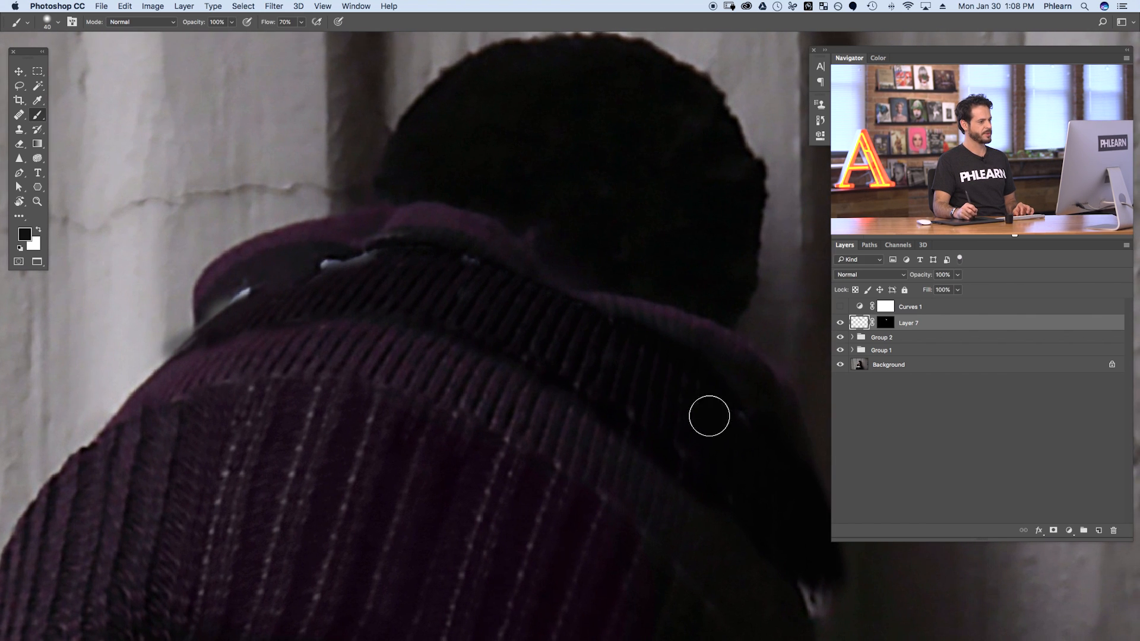
Compare the darkened knit with the original hat lettering by switching Layer 7 off and on
click(840, 323)
click(840, 323)
click(840, 323)
click(840, 323)
click(840, 323)
click(840, 323)
Paint black with a smaller brush on Layer 7's mask to hide the knit spilling past the hat's left edge
click(885, 322)
key(bracketleft)
key(bracketleft)
key(bracketleft)
key(bracketleft)
key(bracketleft)
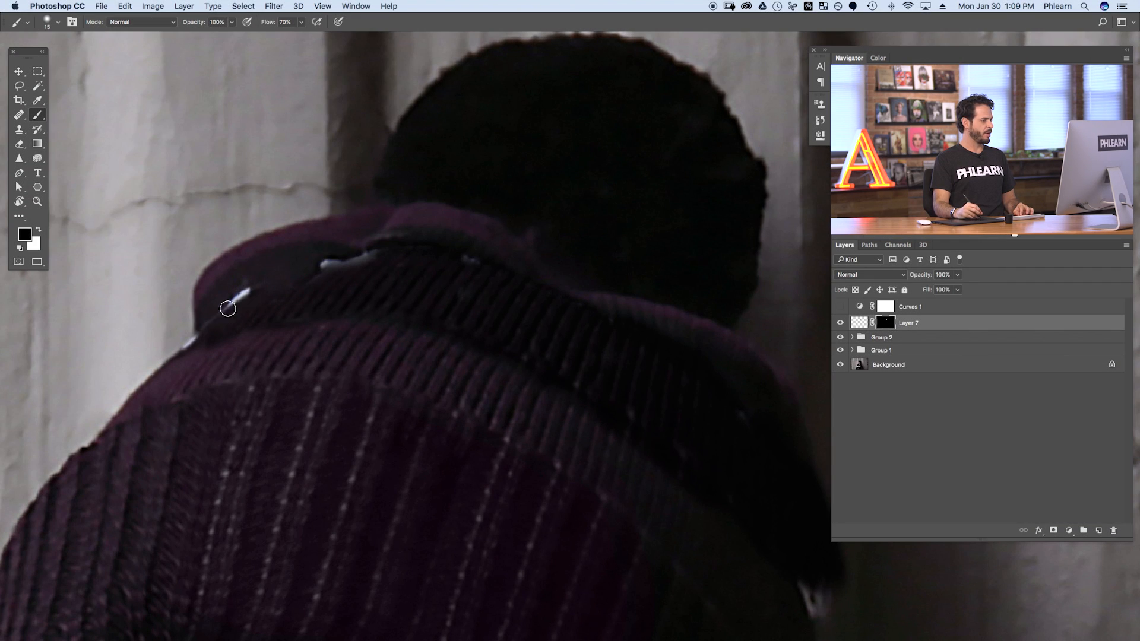
Check the trimmed left edge and the covered lettering by toggling Layer 7's visibility
click(840, 323)
click(841, 323)
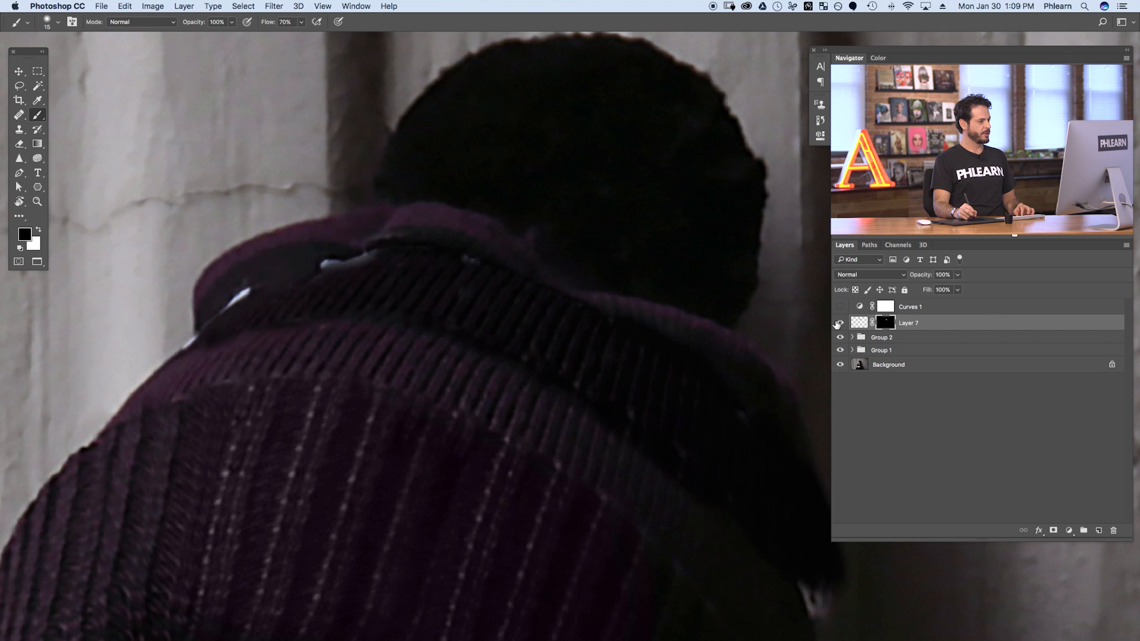
click(840, 323)
click(840, 323)
click(841, 323)
click(840, 323)
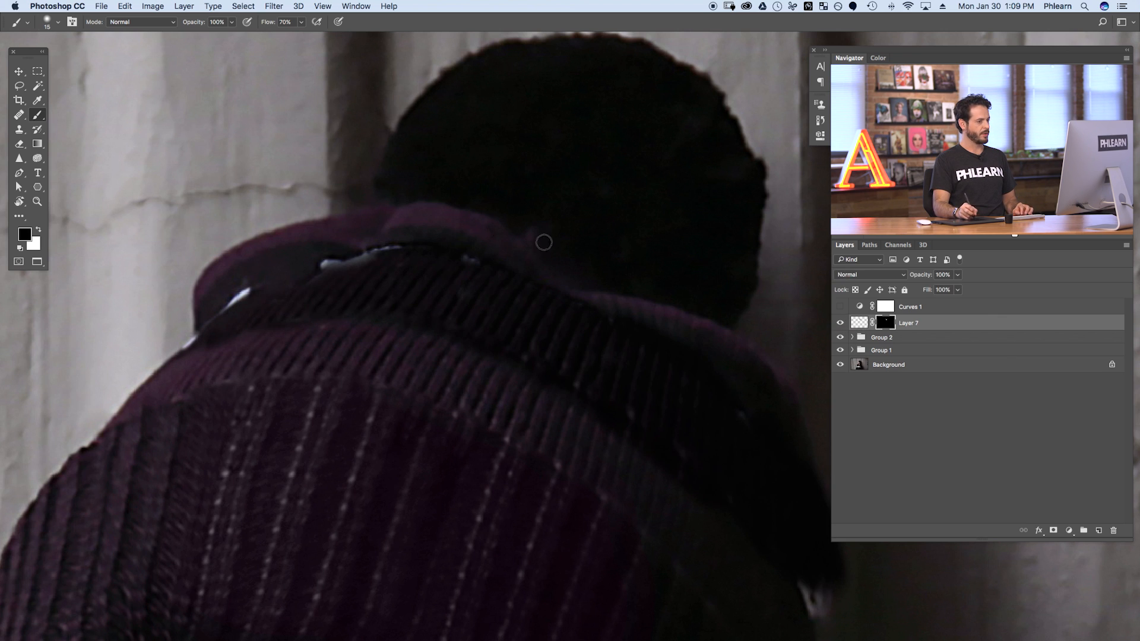
Create a new layer above Layer 7 and clone dark knit over the white lettering remnants on the band's upper left edge
key(super+alt+shift+n)
key(s)
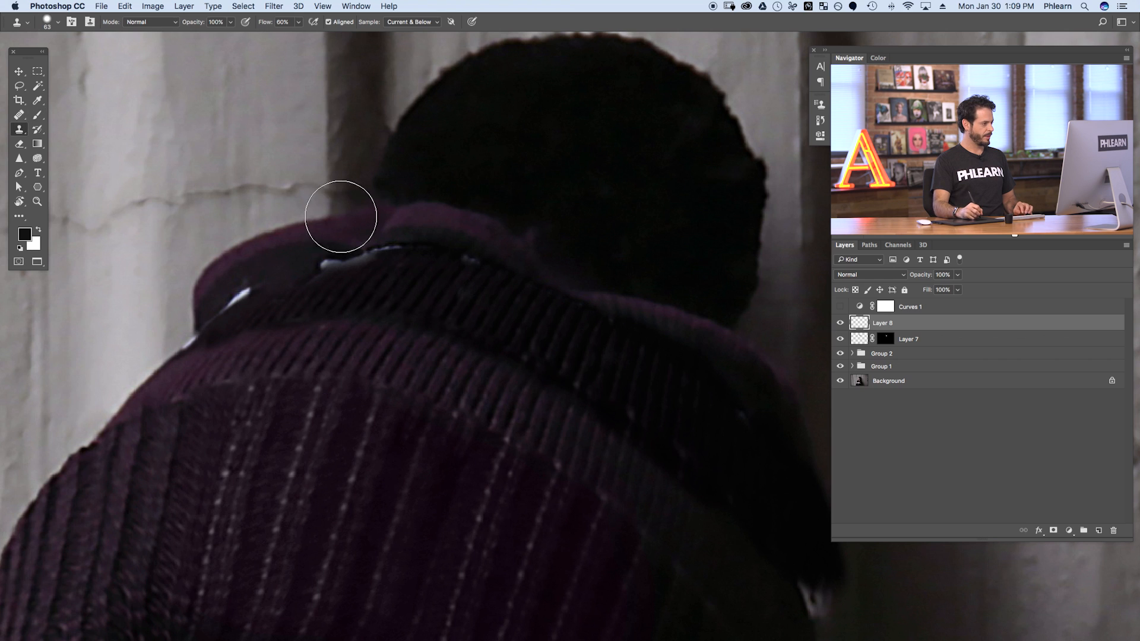
drag(317, 274, 295, 276)
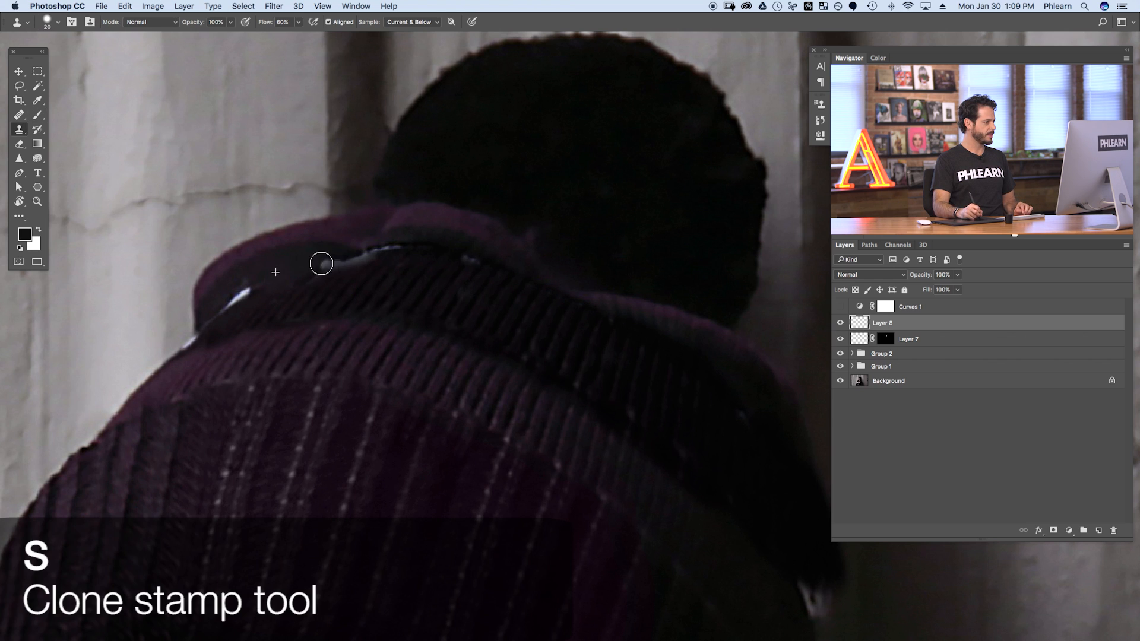
drag(373, 254, 293, 291)
drag(380, 252, 404, 249)
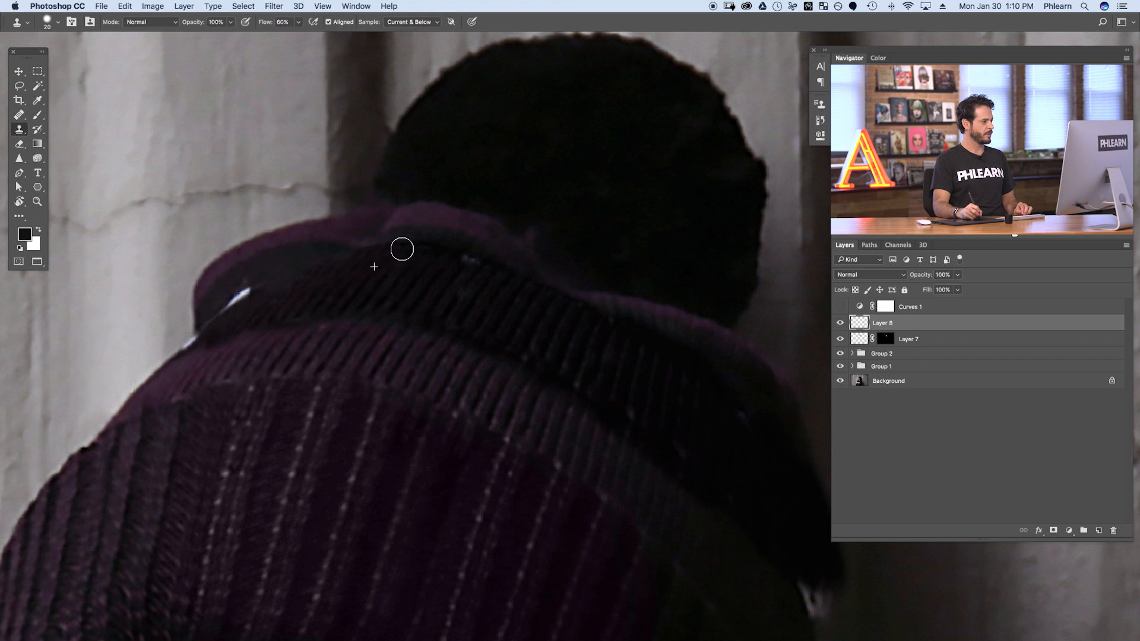
mouse_move(237, 292)
mouse_down()
mouse_move(215, 335)
mouse_move(179, 352)
mouse_up()
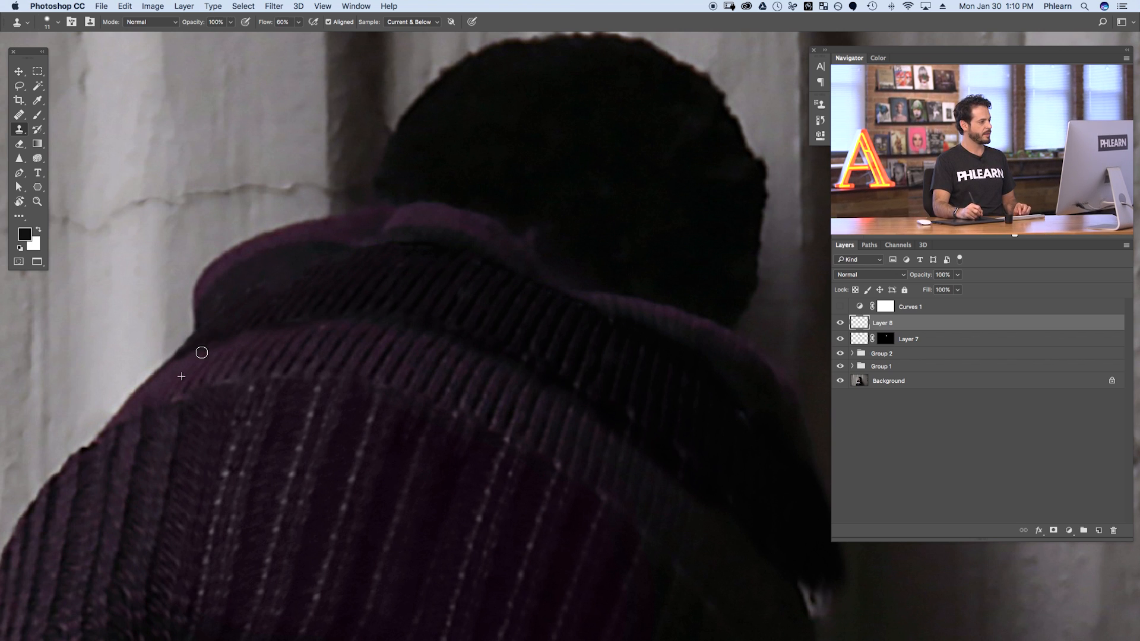
Check the band's right end with Layer 7 off and on, and mask away its knit spilling past the hat's right edge
drag(305, 337, 184, 314)
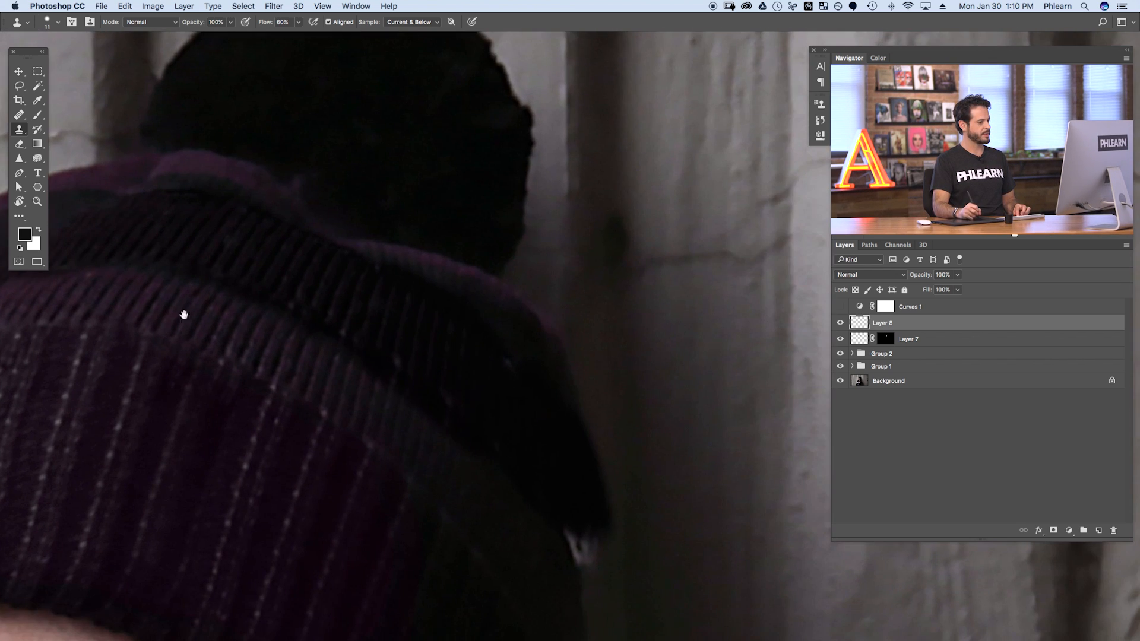
click(839, 339)
click(838, 339)
click(838, 339)
click(839, 339)
click(888, 340)
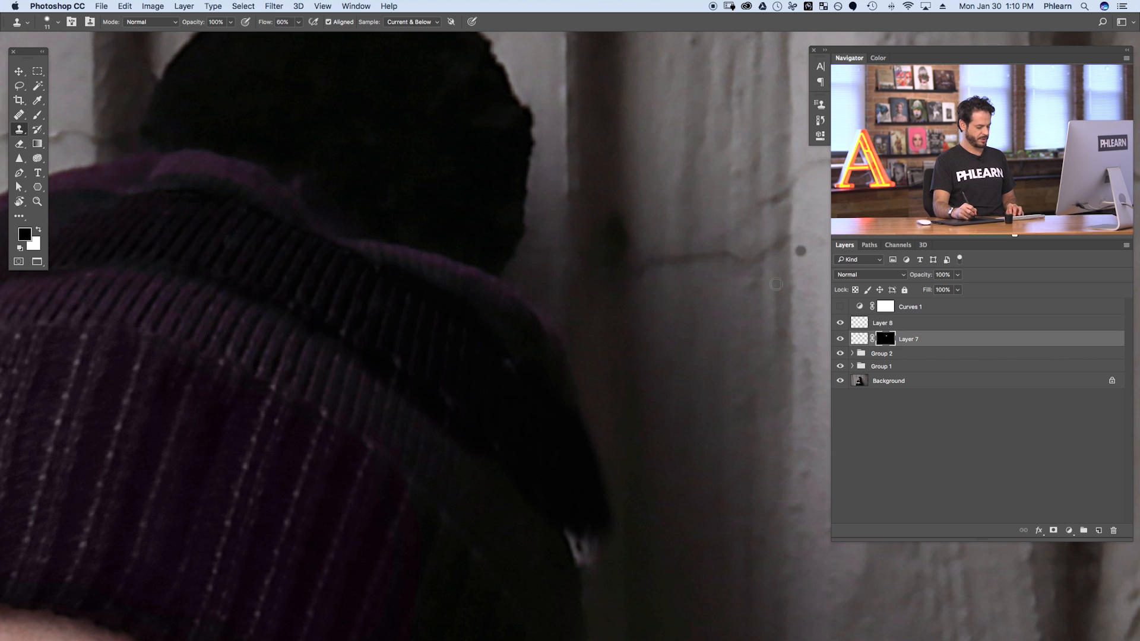
key(b)
mouse_move(598, 504)
mouse_down()
mouse_move(598, 543)
mouse_move(600, 497)
mouse_up()
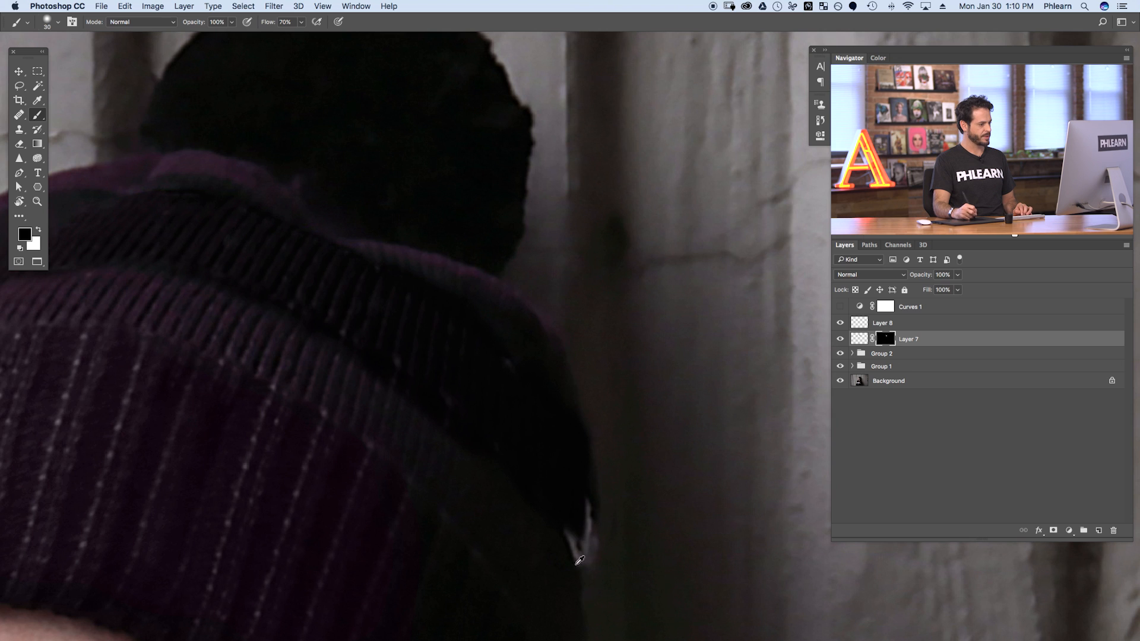
Clone dark knit on Layer 8 over the white lettering remnant at the band's lower right edge
click(909, 328)
key(s)
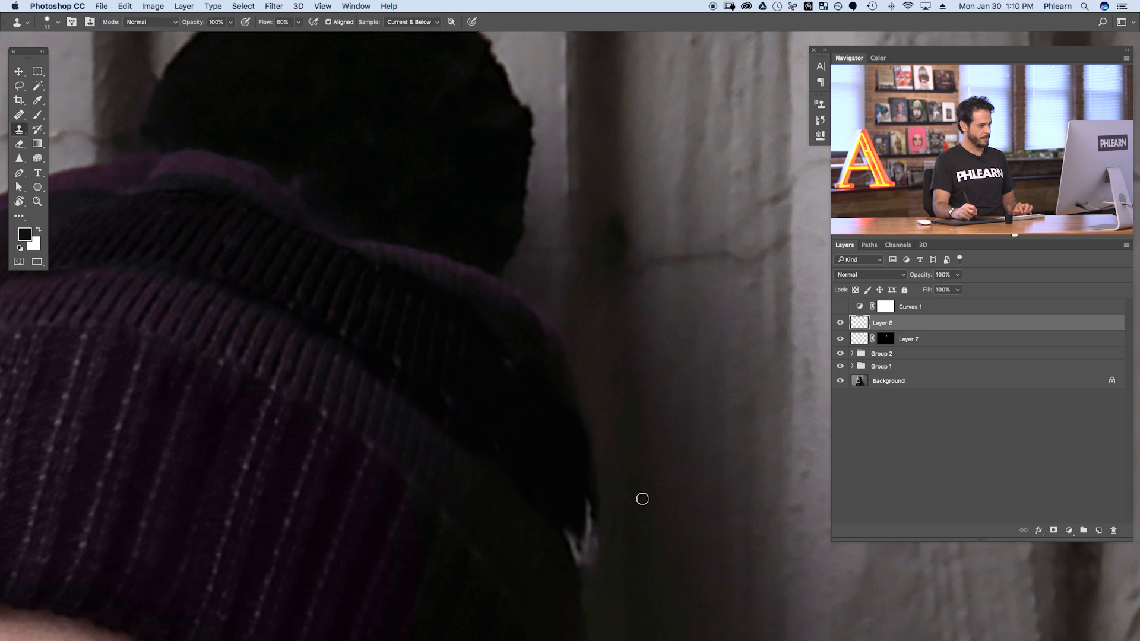
key(bracketright)
key(bracketright)
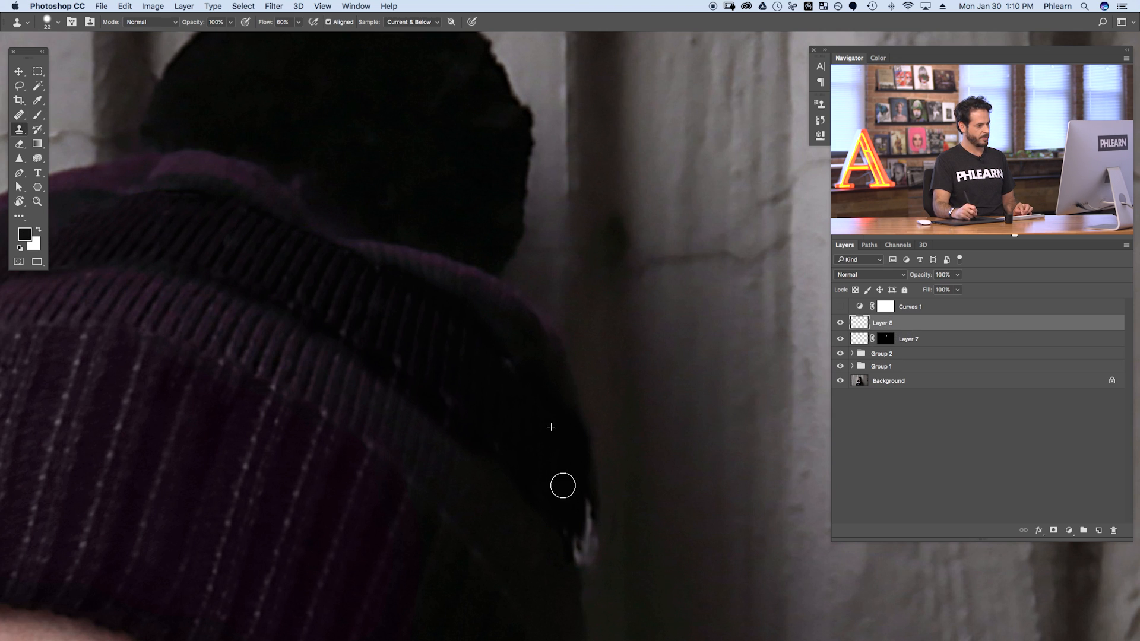
mouse_move(573, 560)
mouse_down()
mouse_move(578, 525)
mouse_move(574, 581)
mouse_up()
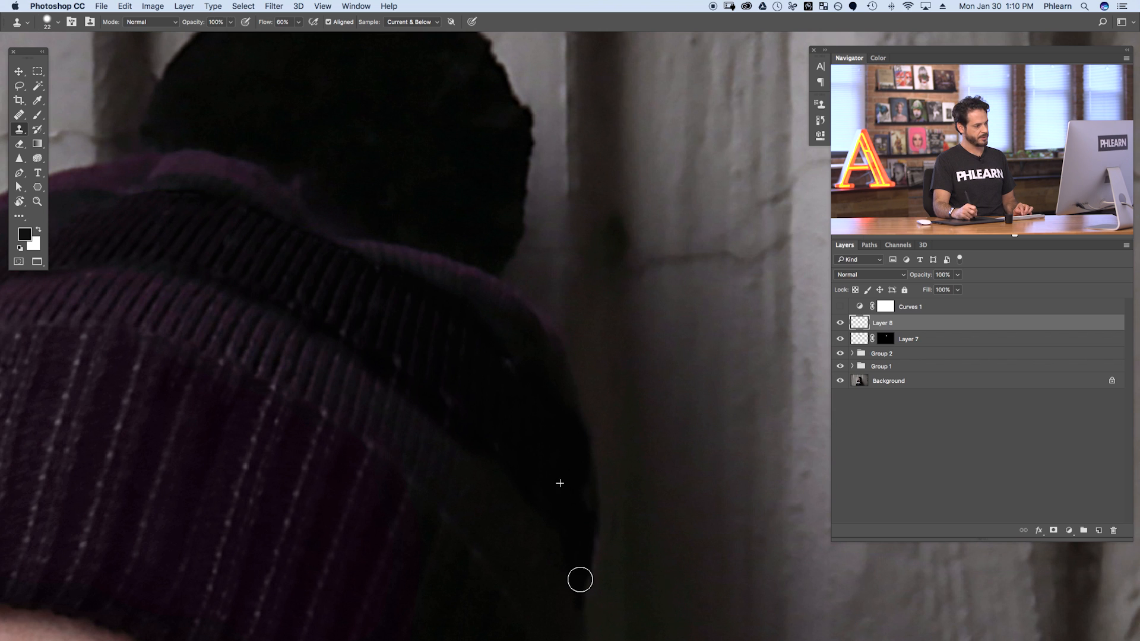
Compare the covered band with the original lettering across the hat by repeatedly toggling Layer 7's visibility
drag(566, 481, 778, 542)
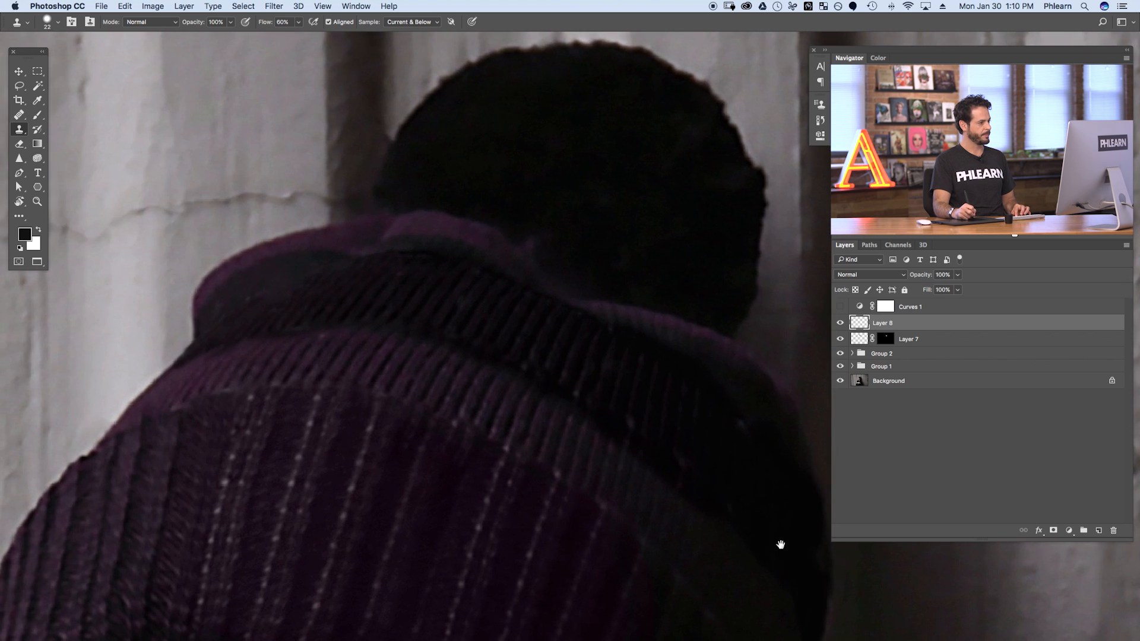
click(841, 338)
click(840, 339)
click(840, 338)
click(840, 338)
click(841, 339)
click(840, 339)
click(840, 339)
click(841, 339)
click(841, 339)
click(840, 339)
click(840, 339)
click(840, 339)
click(840, 339)
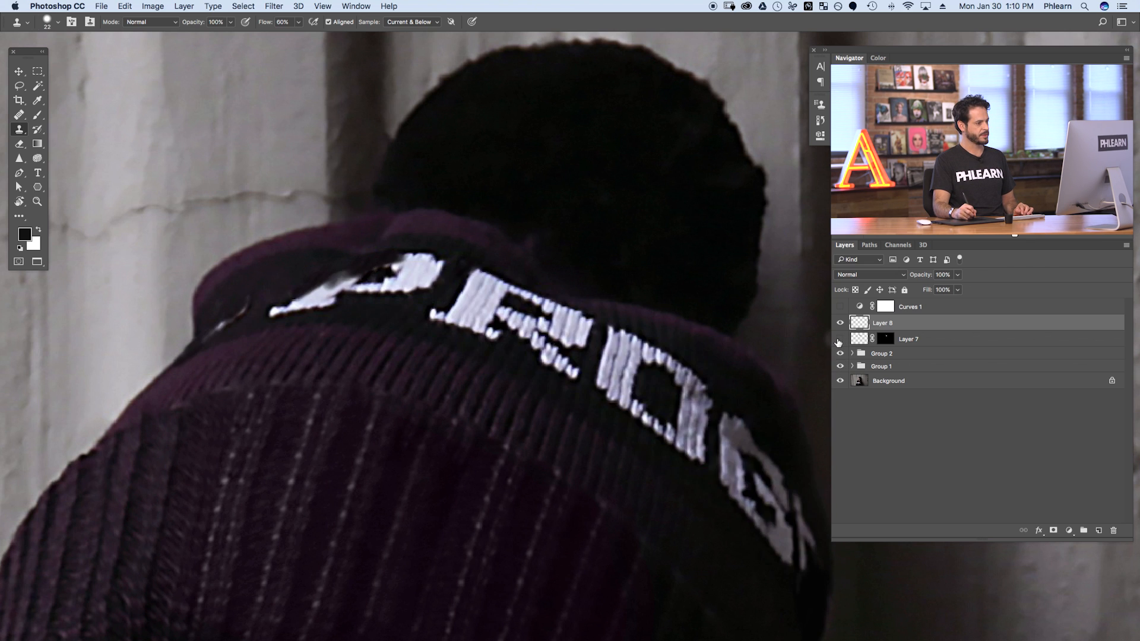
click(840, 339)
Refine Layer 7's mask along the lower edge of the black band with a soft black brush and check it against the original
click(883, 339)
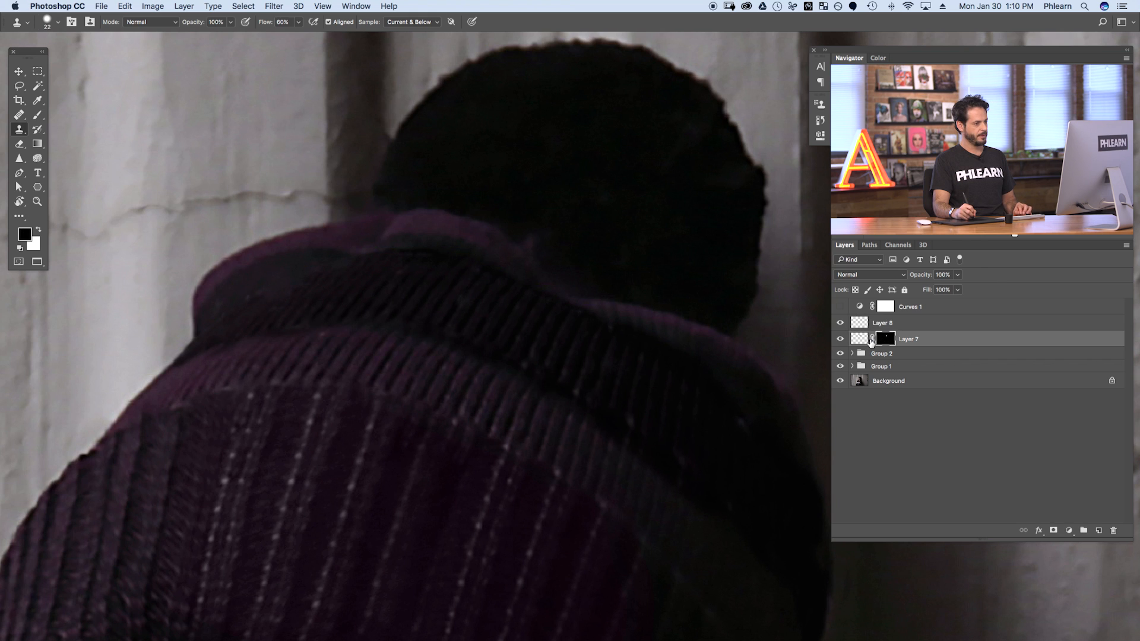
key(b)
drag(551, 427, 558, 426)
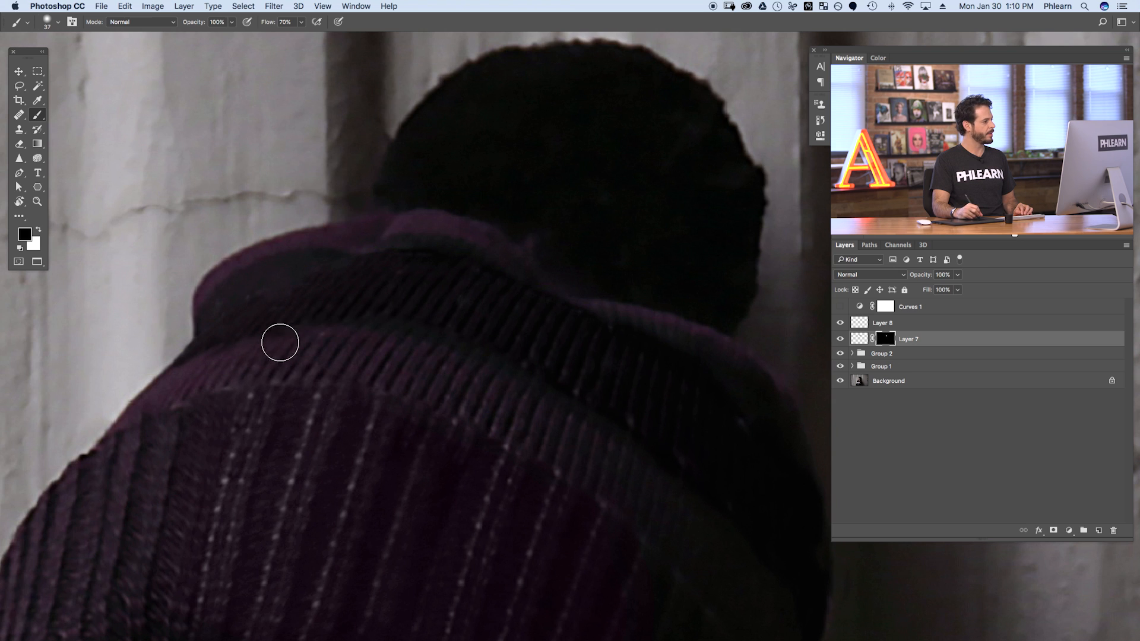
click(840, 339)
click(840, 341)
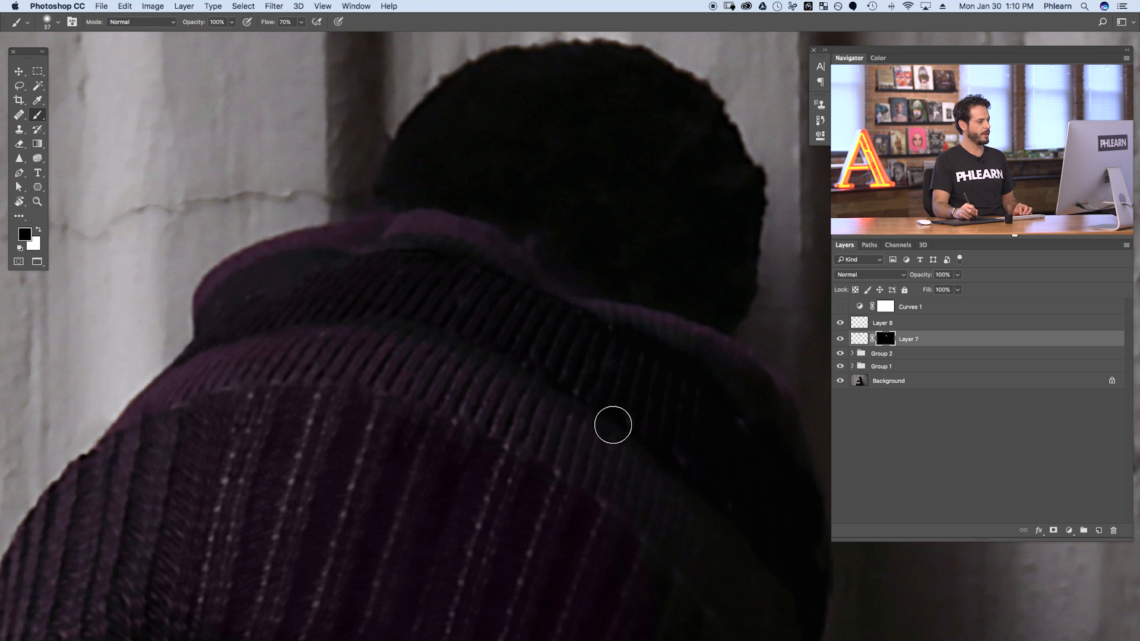
Touch up the right part of the black band on Layer 8 with the Clone Stamp
click(897, 323)
key(s)
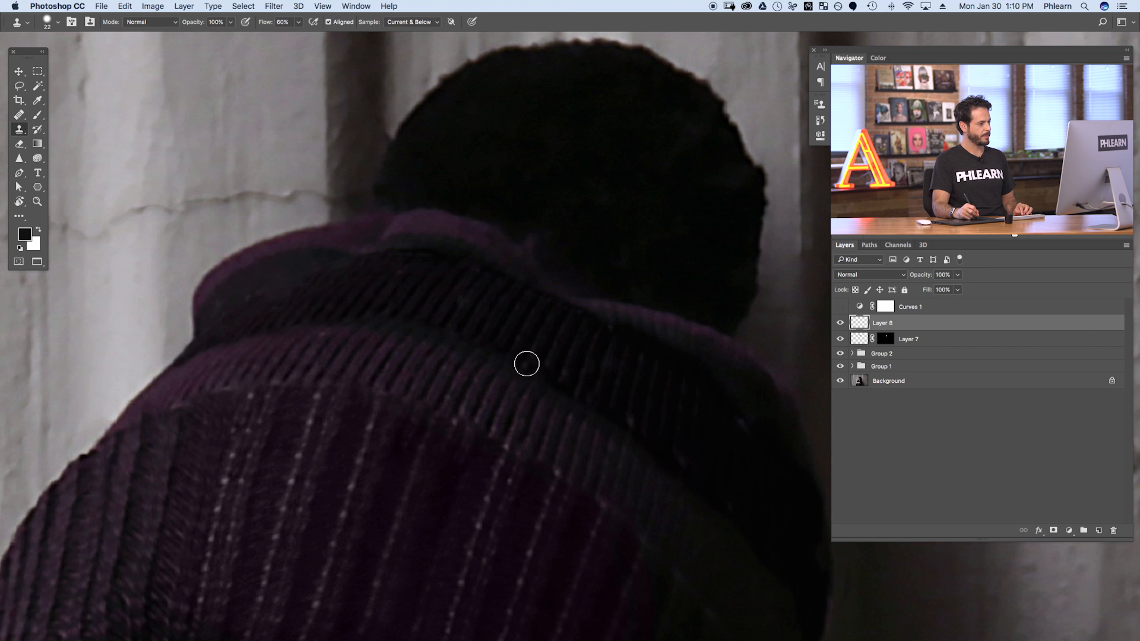
drag(721, 442, 615, 356)
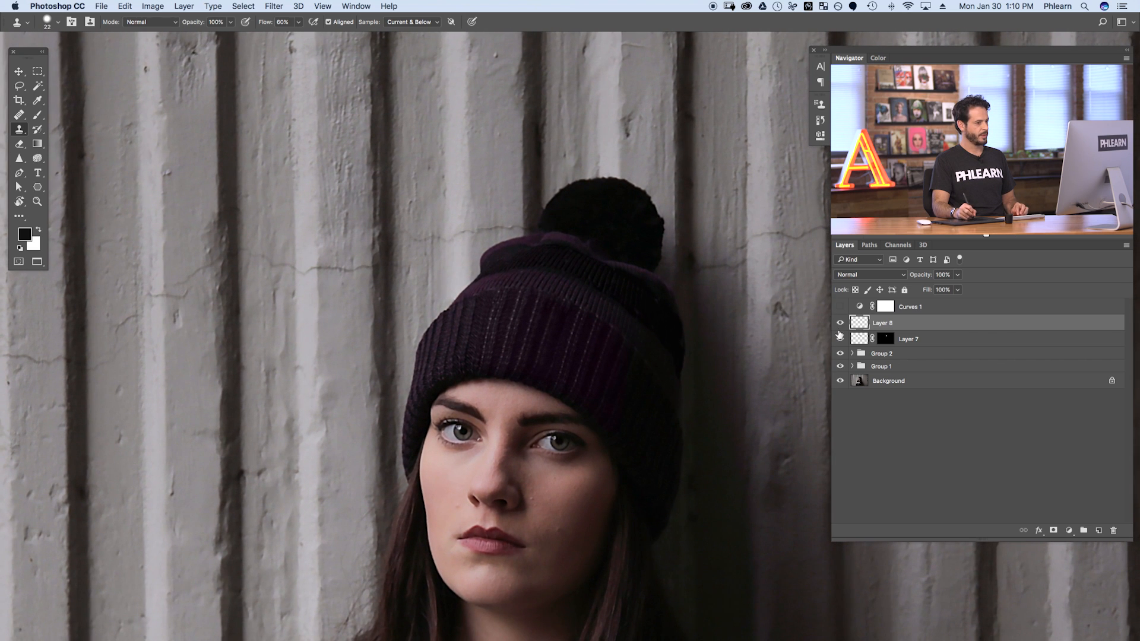
Check the hat with the lettering cover off and on, and group Layer 8 with Layer 7
click(838, 331)
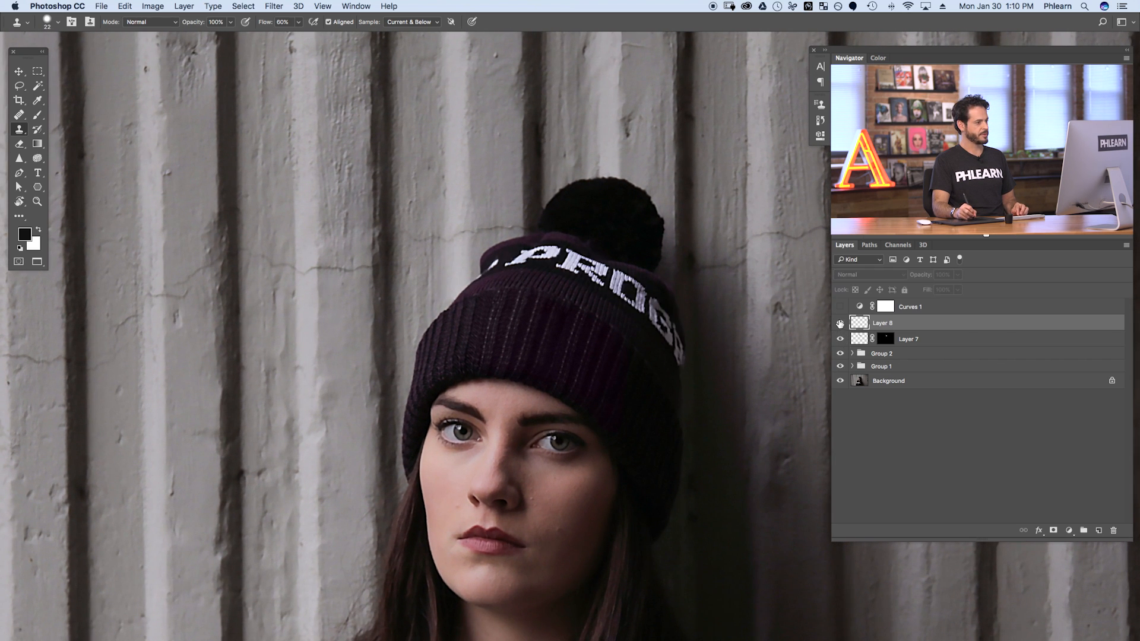
click(840, 323)
shift+click(931, 345)
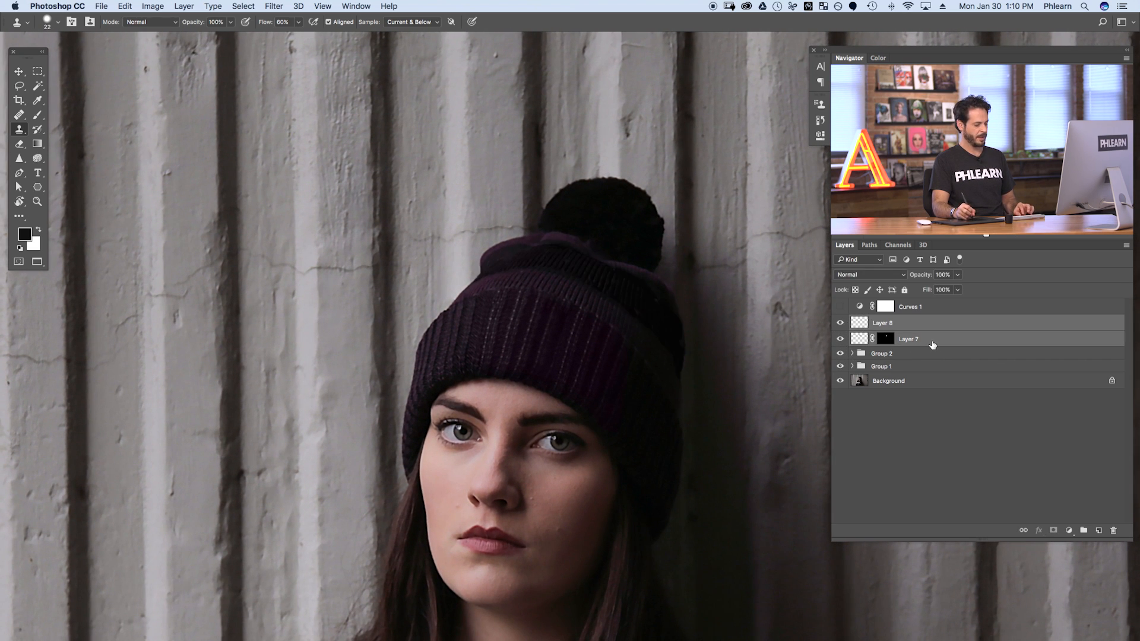
key(ctrl+g)
Preview the whole portrait with the Curves 1 adjustment on and off, and delete that adjustment layer
scroll(713, 496, down, 2)
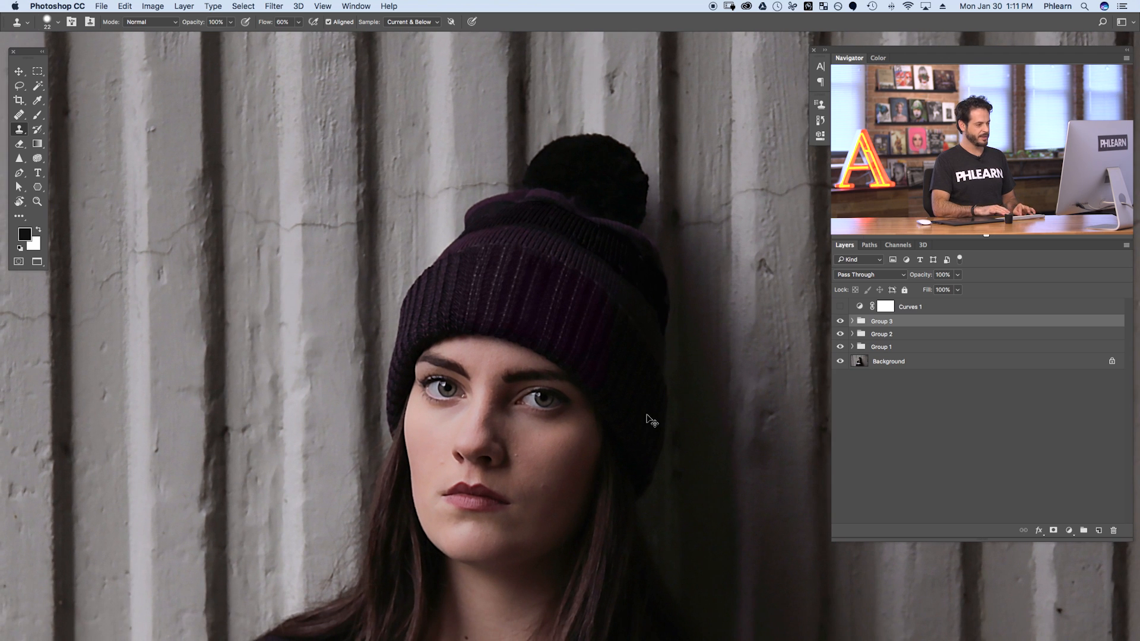
key(super+minus)
key(super+minus)
key(super+minus)
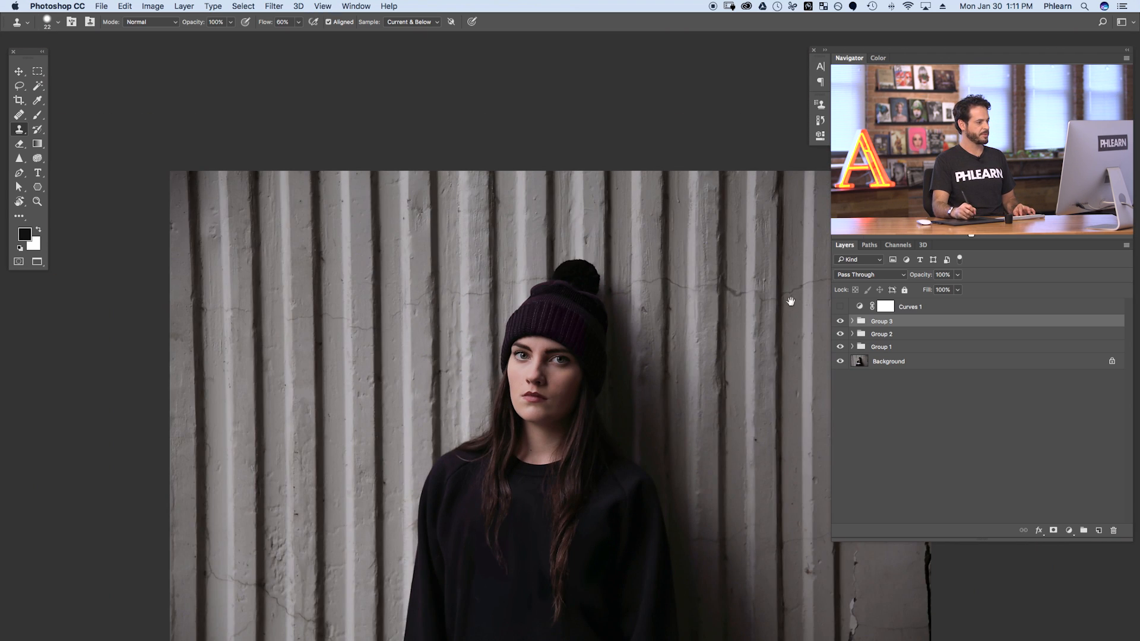
scroll(643, 427, down, 4)
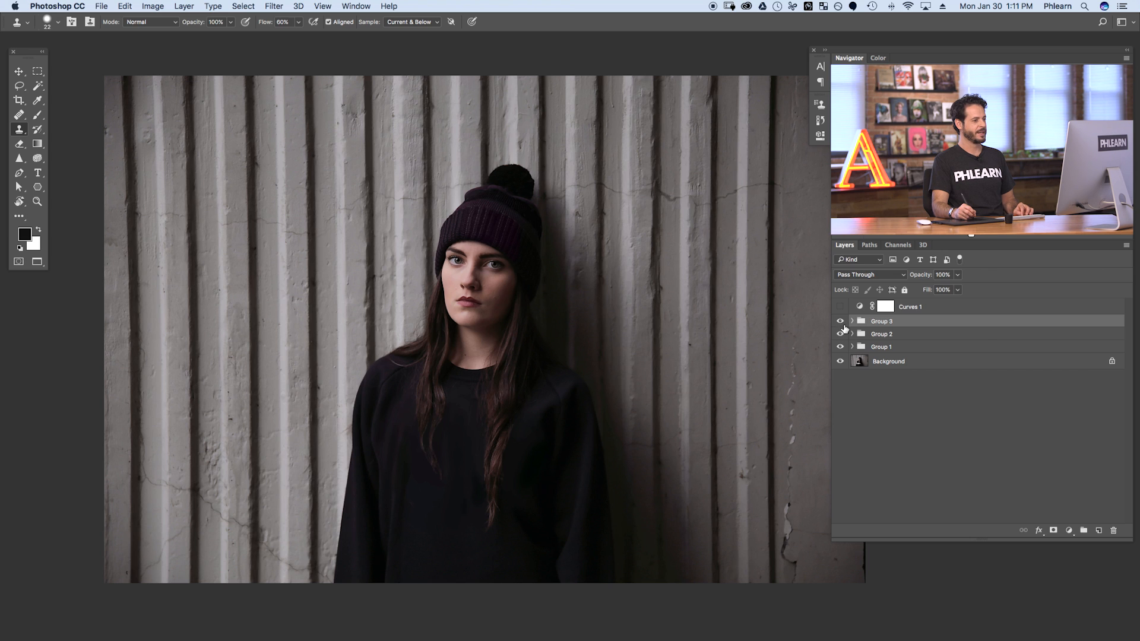
click(840, 307)
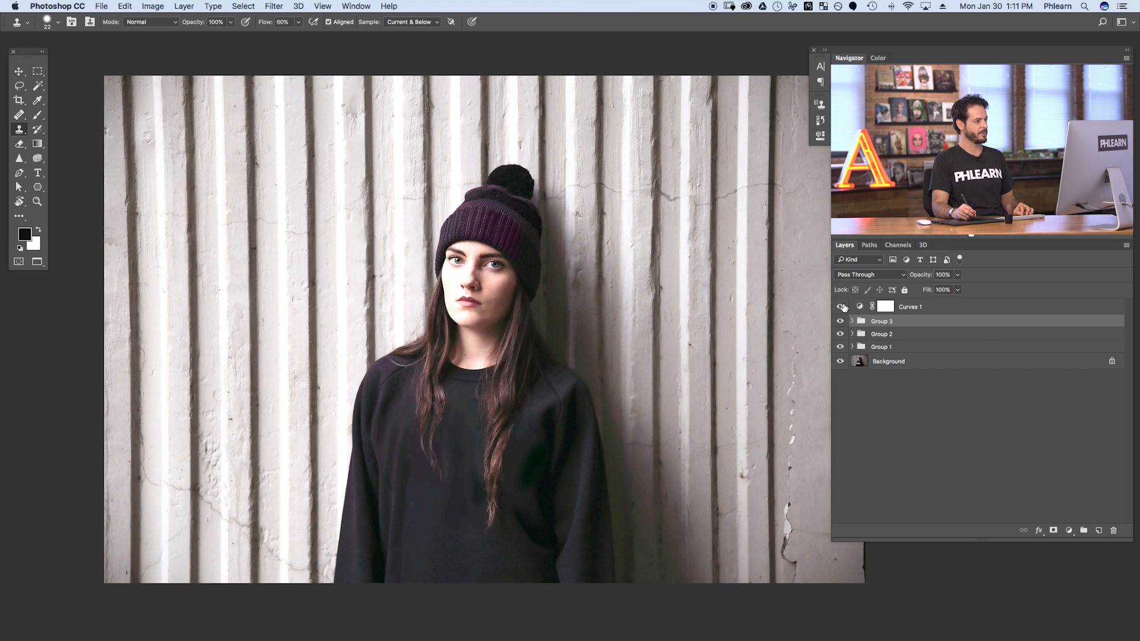
click(841, 307)
click(915, 312)
key(BackSpace)
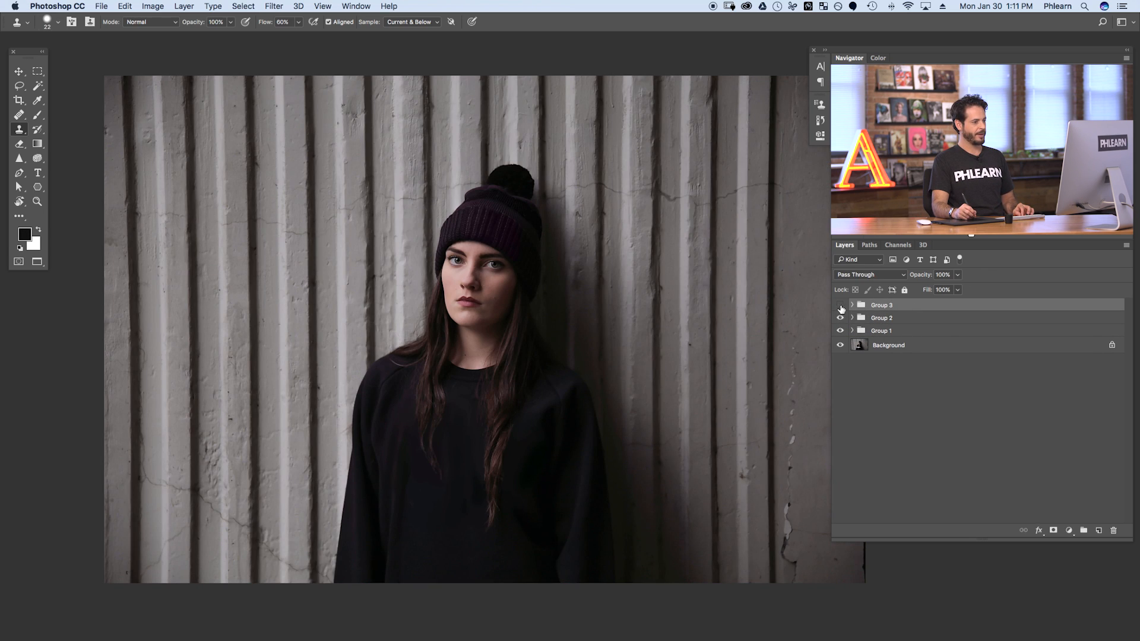
Compare the original portrait with the retouch by hiding all three groups and showing Group 1, Group 2 and Group 3 in turn
click(841, 331)
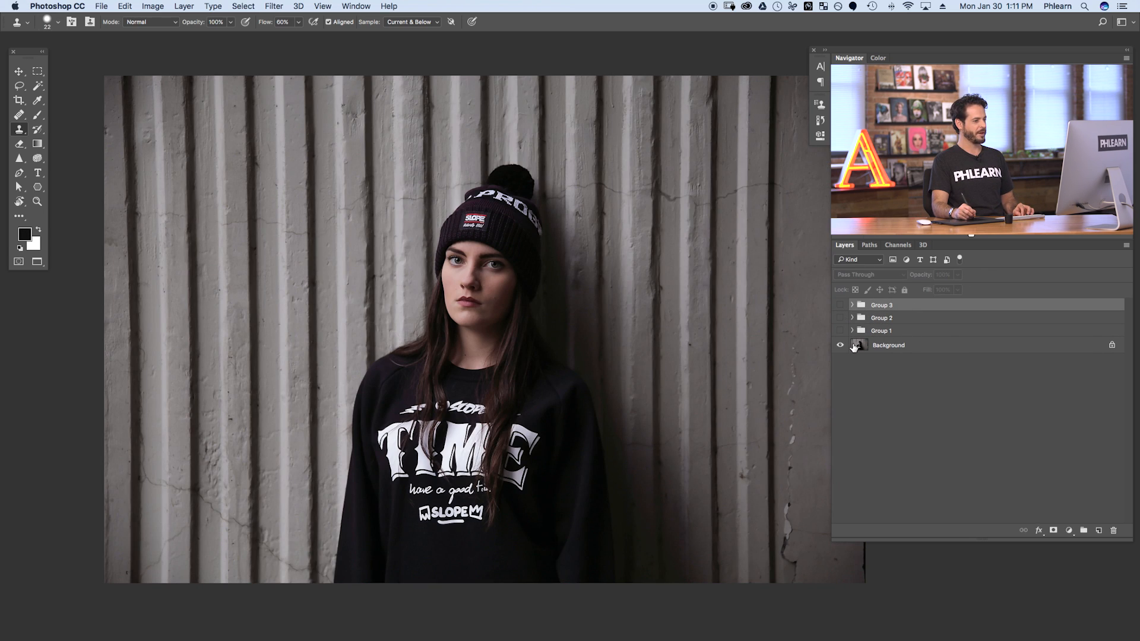
click(840, 331)
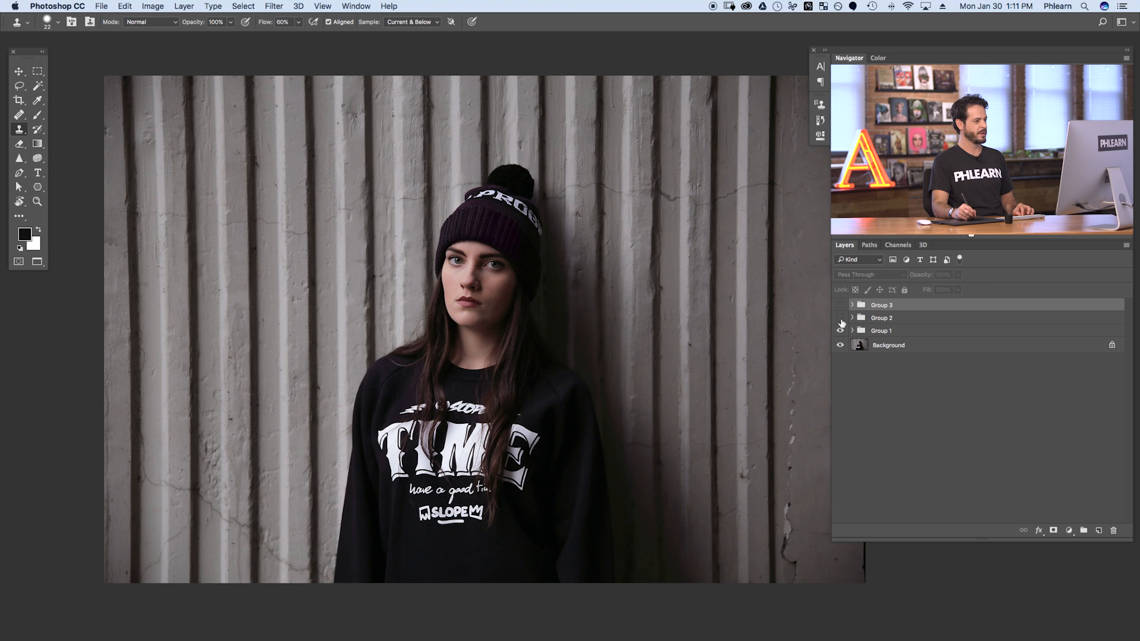
click(840, 319)
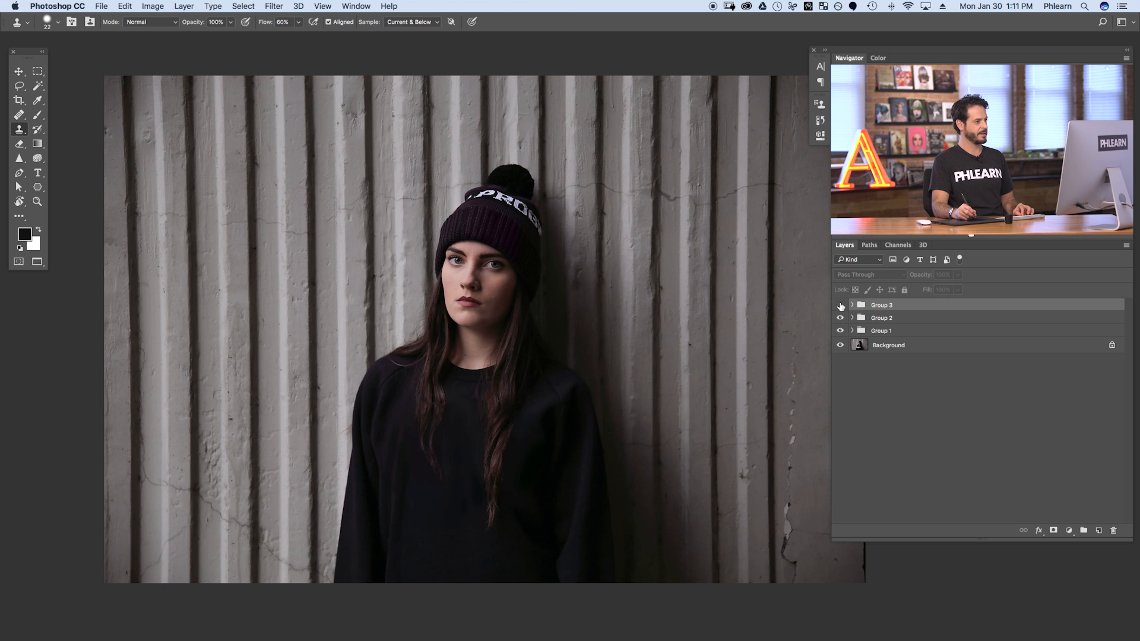
click(840, 305)
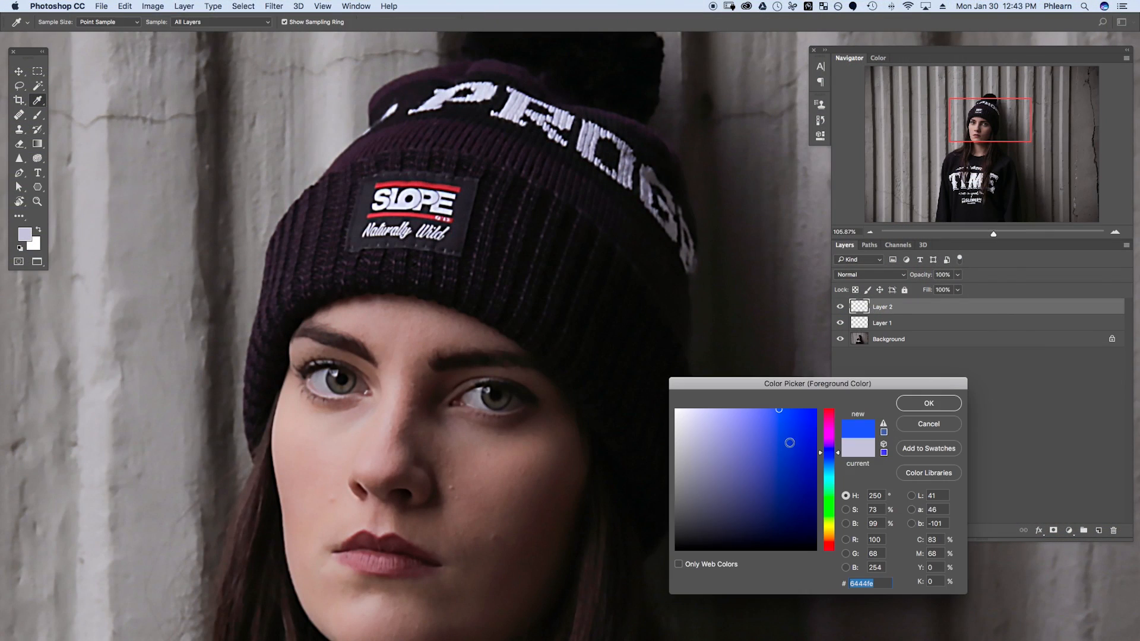
Set the foreground color to blue and outline the plain knit areas on both sides of the hat's SLOPE patch
key(Return)
mouse_move(552, 244)
mouse_down()
mouse_move(503, 207)
mouse_move(550, 310)
mouse_move(588, 236)
mouse_up()
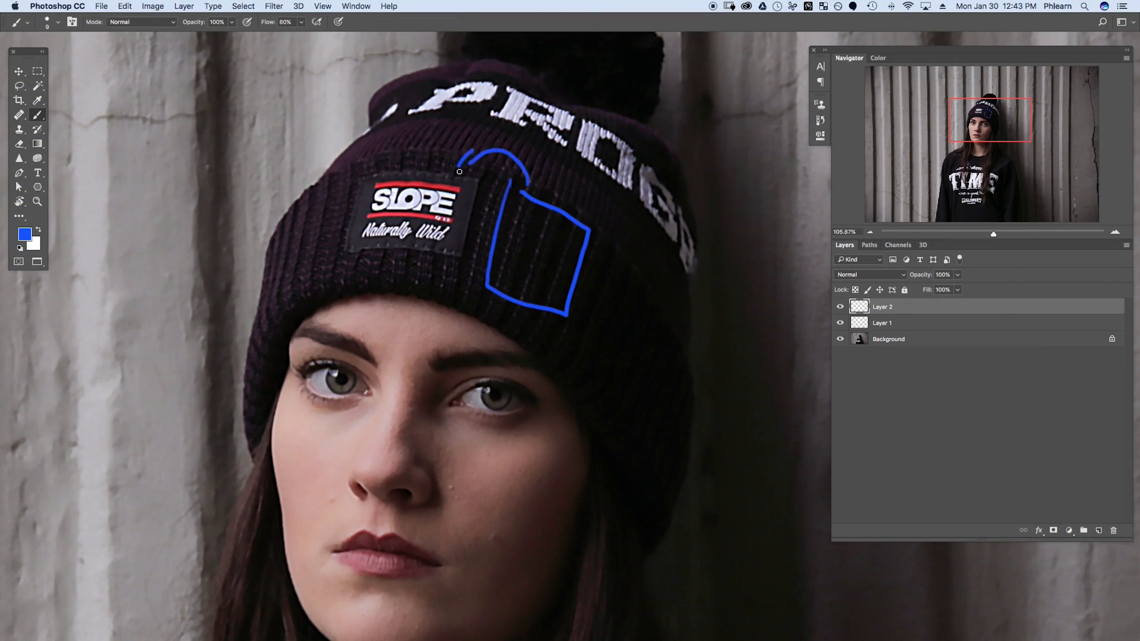
mouse_move(308, 282)
mouse_down()
mouse_move(334, 219)
mouse_move(302, 198)
mouse_up()
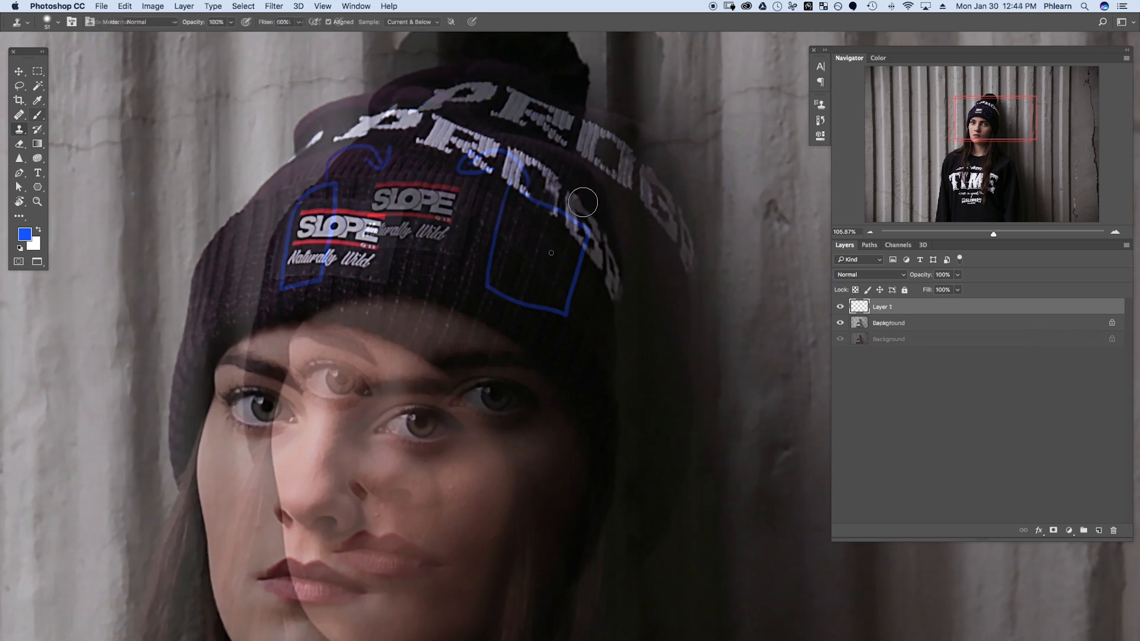
Clone knit from the right and left of the SLOPE patch onto the wall beside the hat, using Layer 1 and Layer 2
mouse_move(683, 238)
mouse_down()
mouse_move(705, 173)
mouse_move(687, 285)
mouse_move(760, 208)
mouse_move(728, 326)
mouse_move(787, 264)
mouse_move(730, 346)
mouse_move(702, 211)
mouse_up()
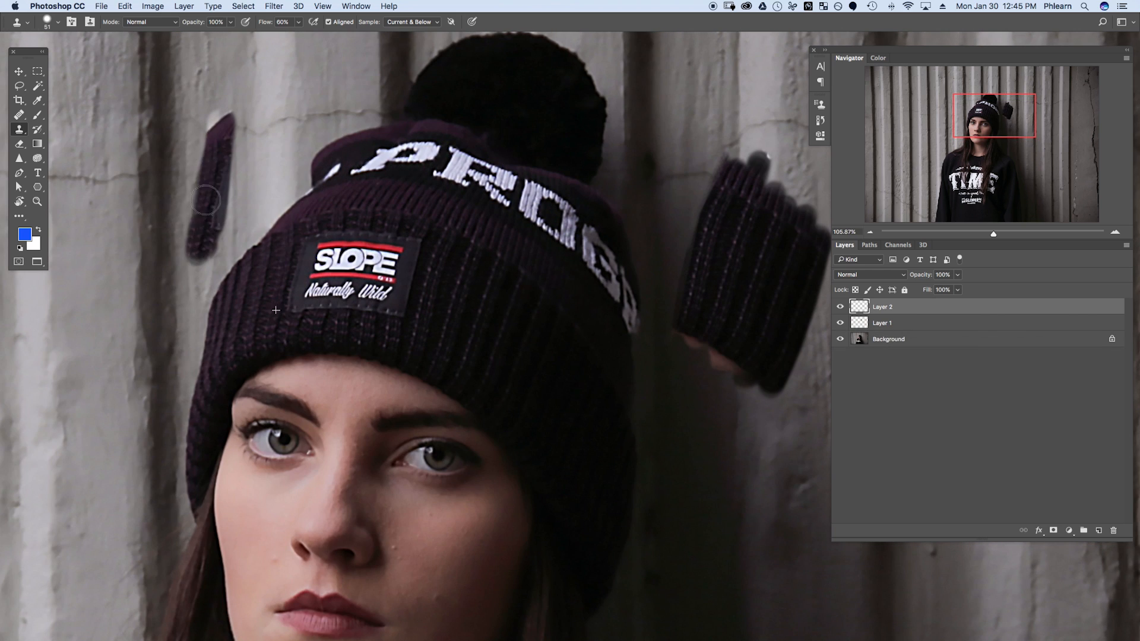
mouse_move(205, 249)
mouse_down()
mouse_move(200, 204)
mouse_move(172, 279)
mouse_move(133, 321)
mouse_move(150, 182)
mouse_move(130, 321)
mouse_up()
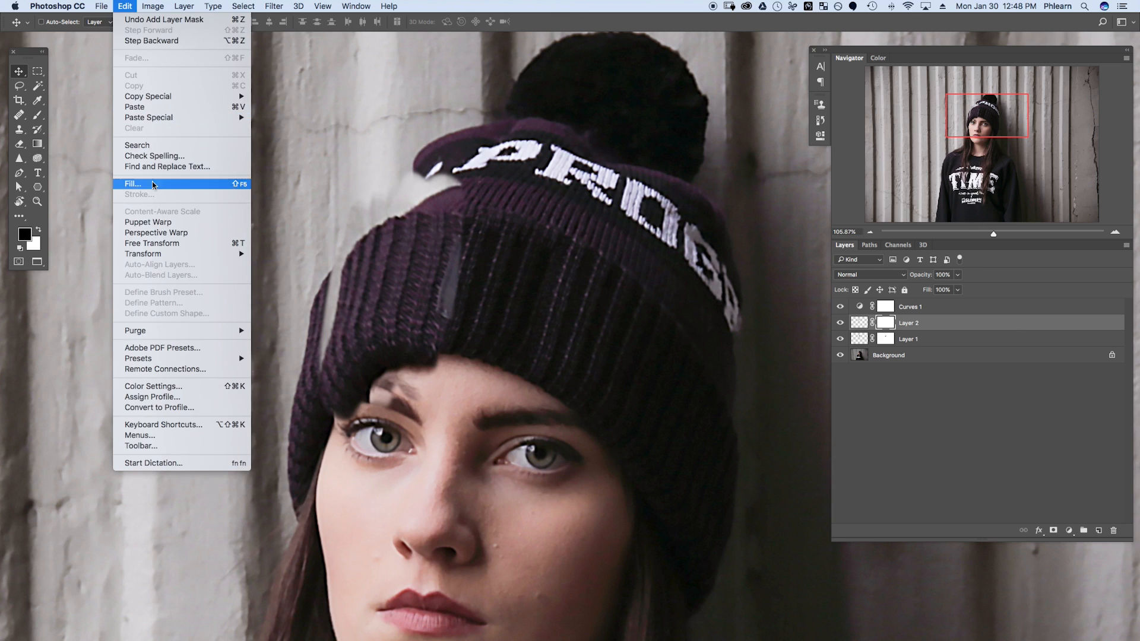
Fill Layer 2's mask with black and paint white on it to reveal the cloned knit around the hat's patch area
click(149, 184)
click(368, 164)
key(b)
key(x)
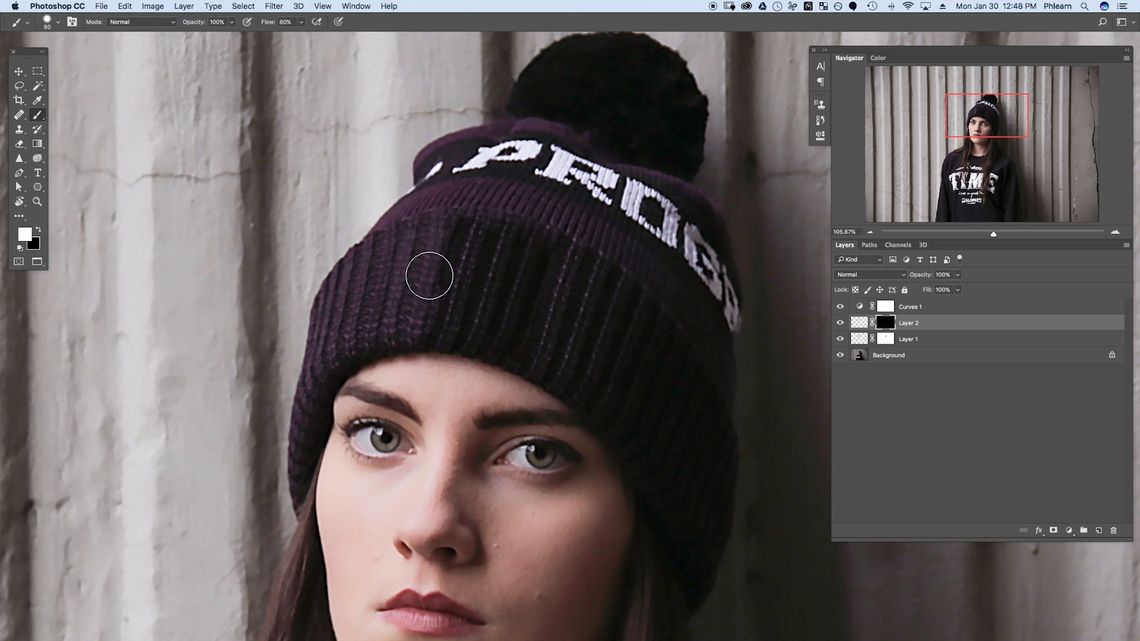
key(v)
mouse_move(484, 333)
mouse_down()
mouse_move(522, 319)
mouse_move(496, 318)
mouse_up()
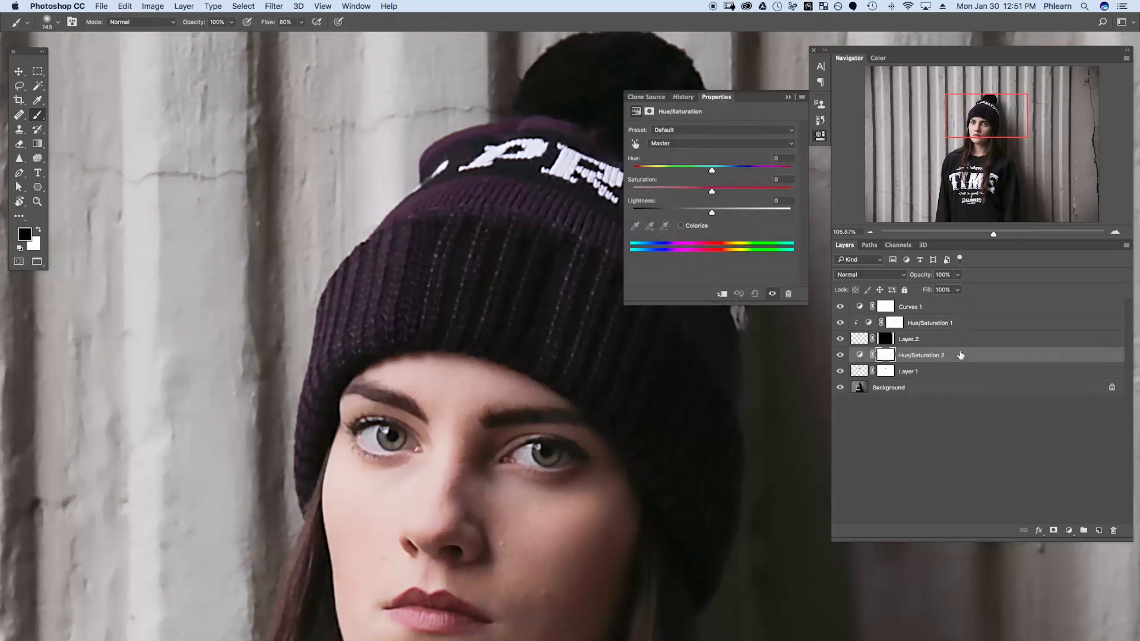
Clip Hue/Saturation 2 to Layer 1 and colorize the cloned knit with hue 250, lightness +1 and reduced saturation
right_click(961, 355)
click(1003, 364)
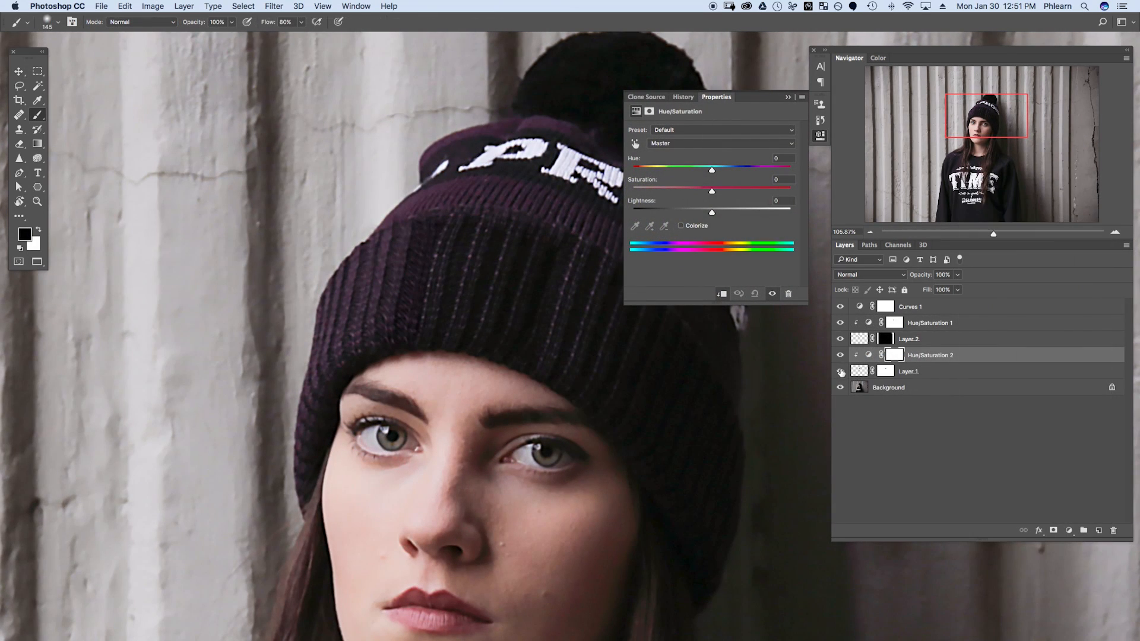
click(841, 371)
click(841, 372)
click(685, 227)
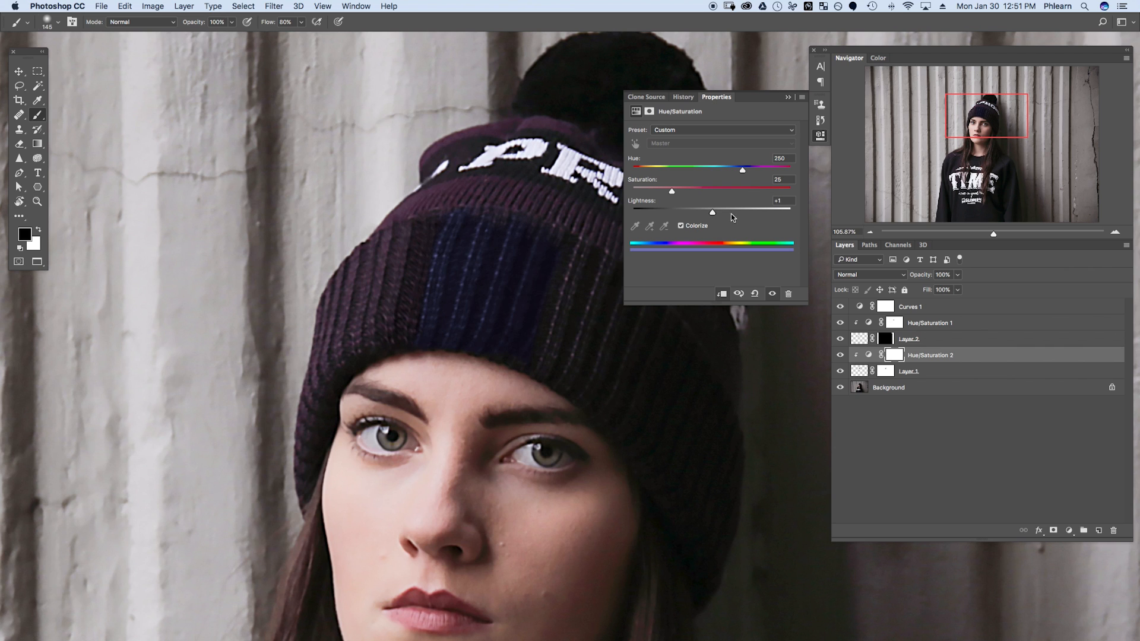
drag(671, 191, 655, 186)
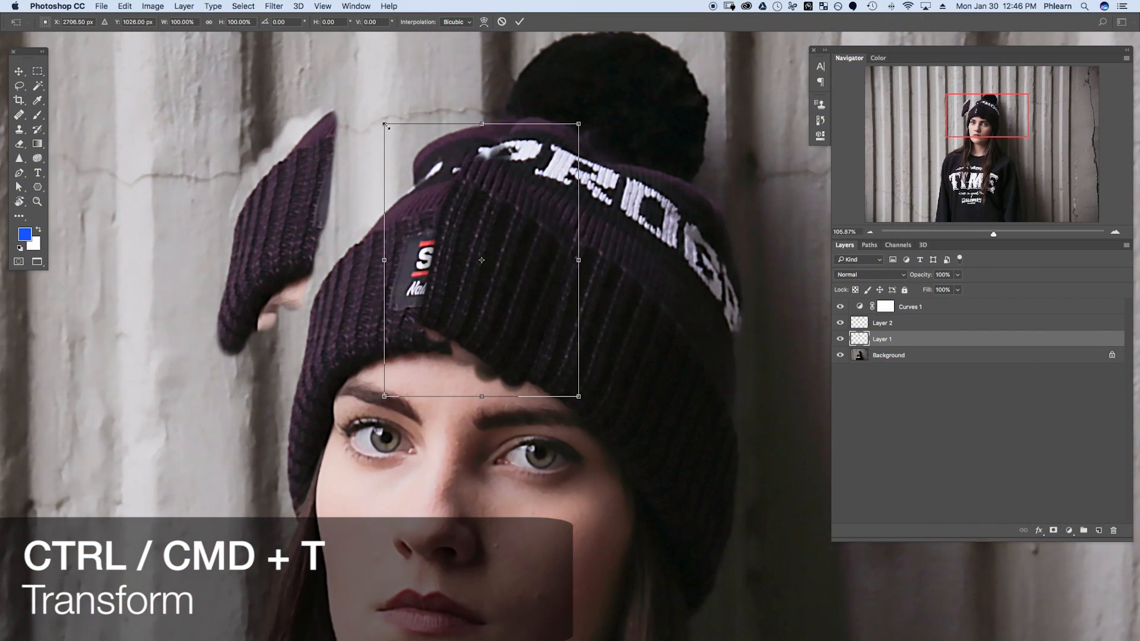
Transform the cloned knit on Layer 1 over the SLOPE patch, rotating it about -20.8° and skewing it to follow the hat's ribs
drag(385, 260, 364, 295)
drag(578, 260, 585, 238)
drag(607, 386, 614, 373)
drag(518, 301, 519, 303)
drag(461, 134, 457, 160)
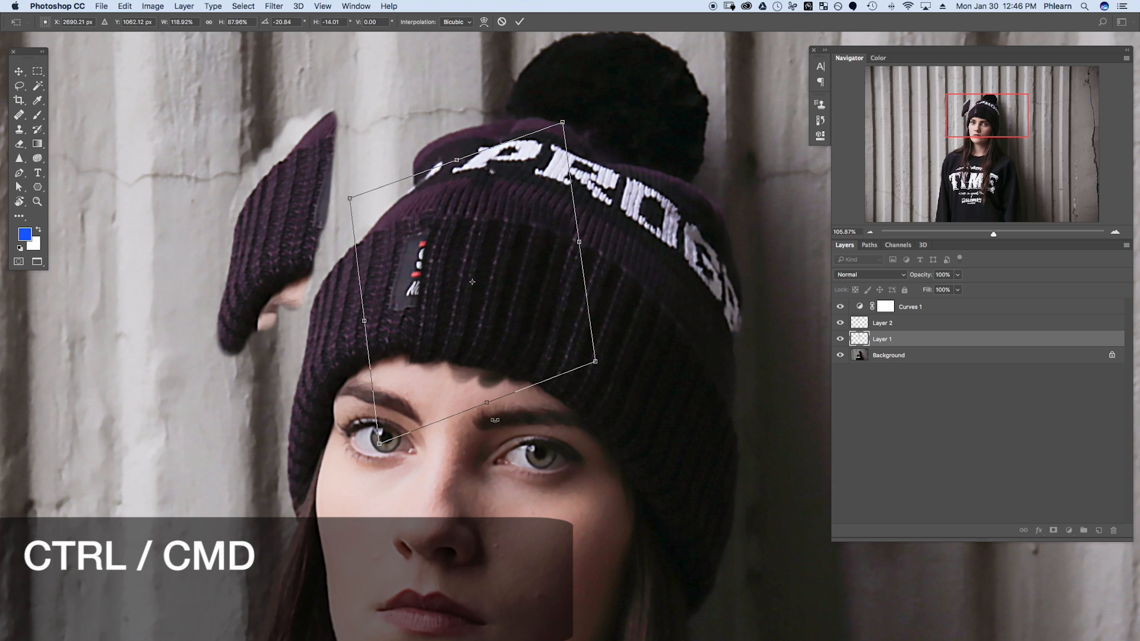
drag(499, 421, 464, 401)
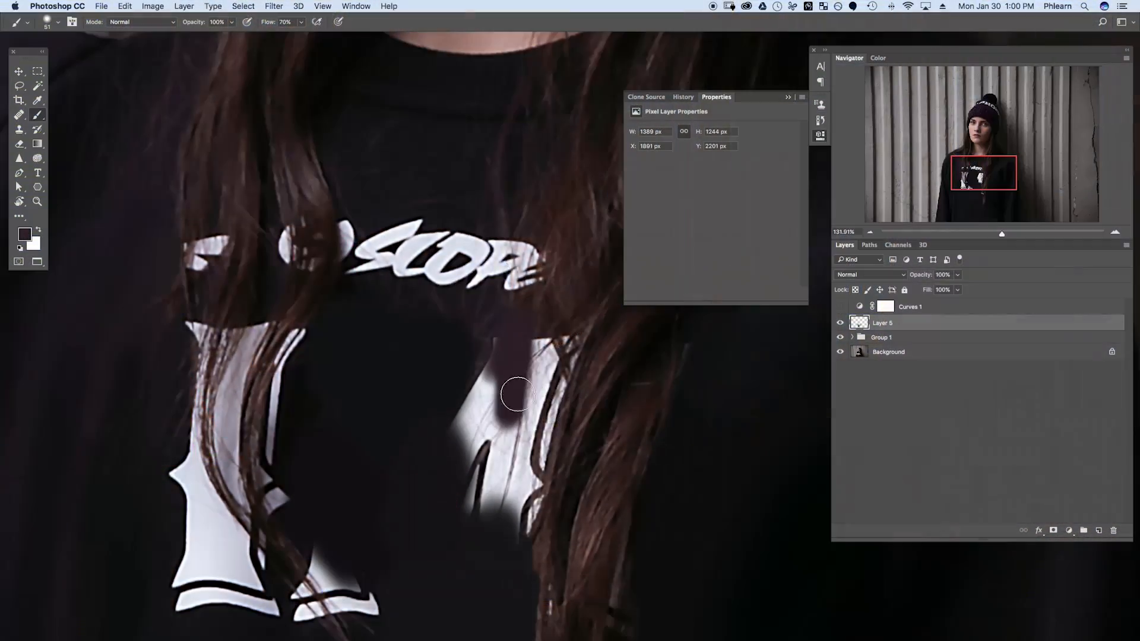
Paint over the sweater's white lettering on Layer 5 with dark fabric tones sampled from the surrounding sweater
mouse_move(509, 387)
mouse_down()
mouse_move(539, 389)
mouse_move(509, 433)
mouse_move(399, 381)
mouse_move(374, 501)
mouse_move(367, 434)
mouse_up()
scroll(399, 380, up, 1)
alt+click(493, 522)
mouse_move(452, 492)
mouse_down()
mouse_move(389, 458)
mouse_move(395, 516)
mouse_move(289, 540)
mouse_move(300, 506)
mouse_up()
drag(419, 178, 445, 380)
mouse_move(439, 369)
mouse_down()
mouse_move(453, 407)
mouse_move(478, 401)
mouse_up()
mouse_move(443, 426)
mouse_down()
mouse_move(464, 386)
mouse_move(485, 431)
mouse_move(526, 327)
mouse_move(552, 446)
mouse_move(577, 351)
mouse_move(511, 381)
mouse_up()
mouse_move(467, 585)
mouse_down()
mouse_move(503, 598)
mouse_move(439, 485)
mouse_up()
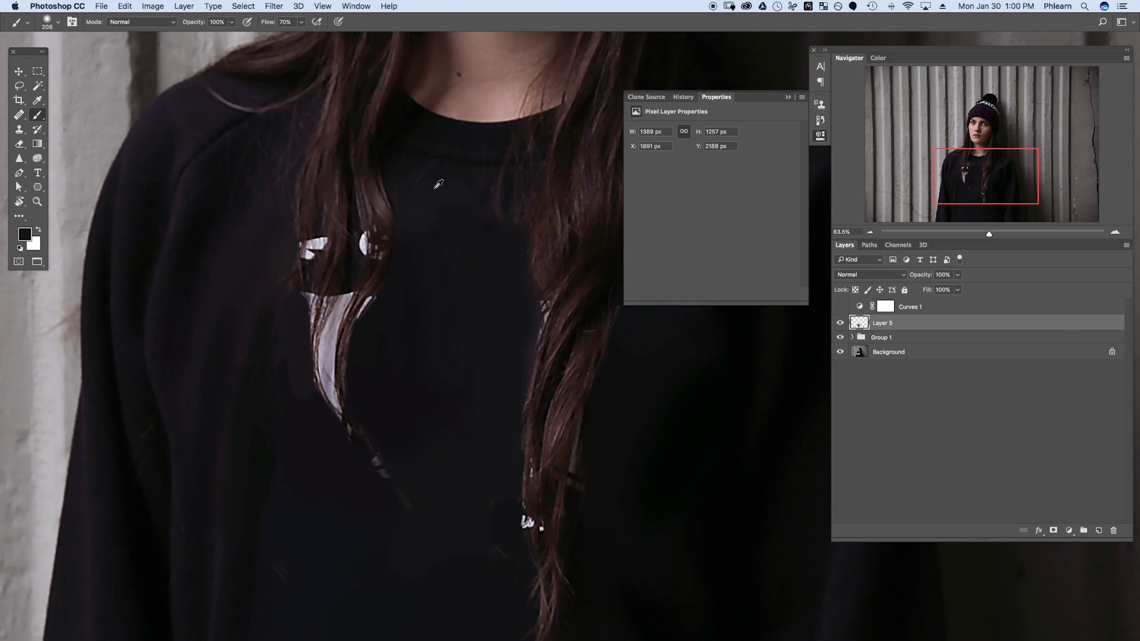
drag(406, 415, 487, 499)
mouse_move(561, 553)
mouse_down()
mouse_move(455, 389)
mouse_move(415, 517)
mouse_up()
alt+click(588, 493)
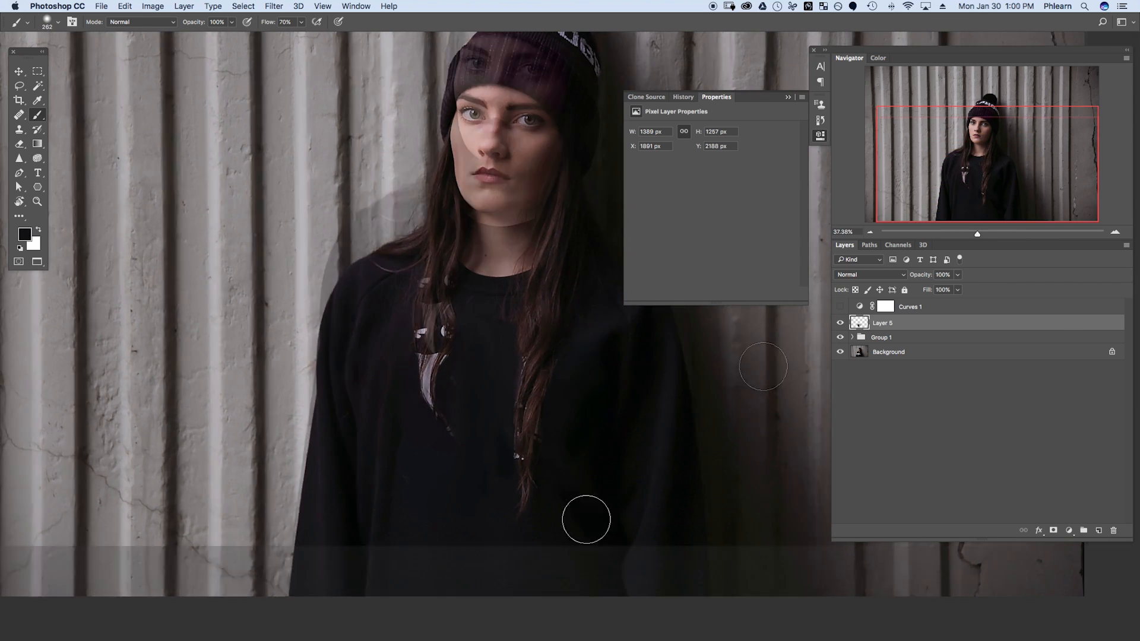
Compare the sweater with and without the Layer 5 painting
click(840, 324)
click(839, 323)
click(839, 323)
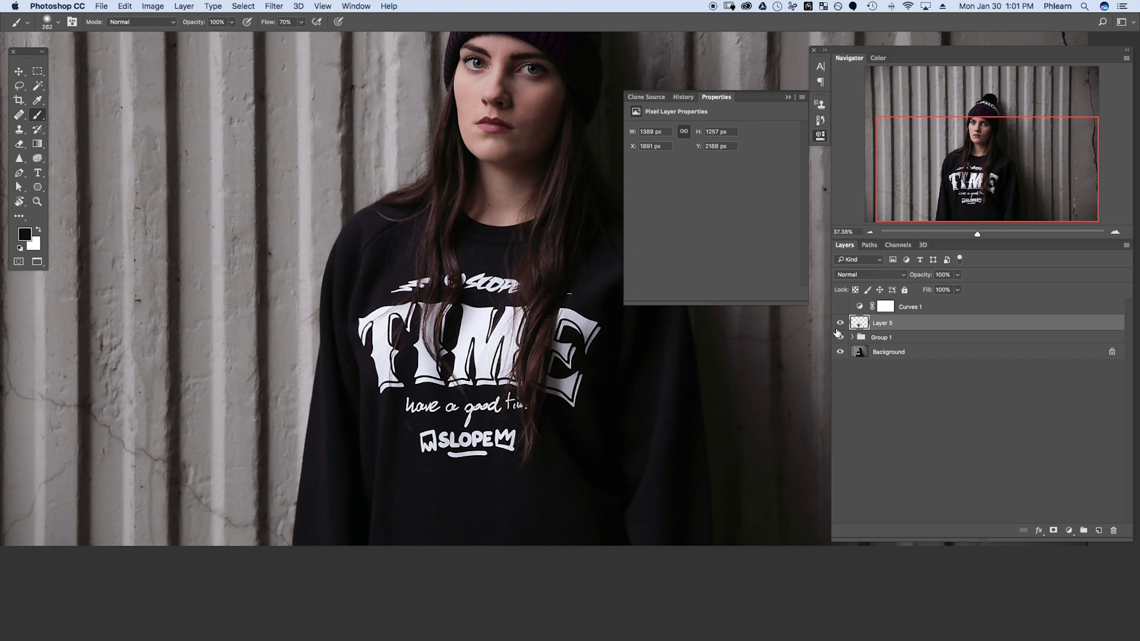
click(839, 323)
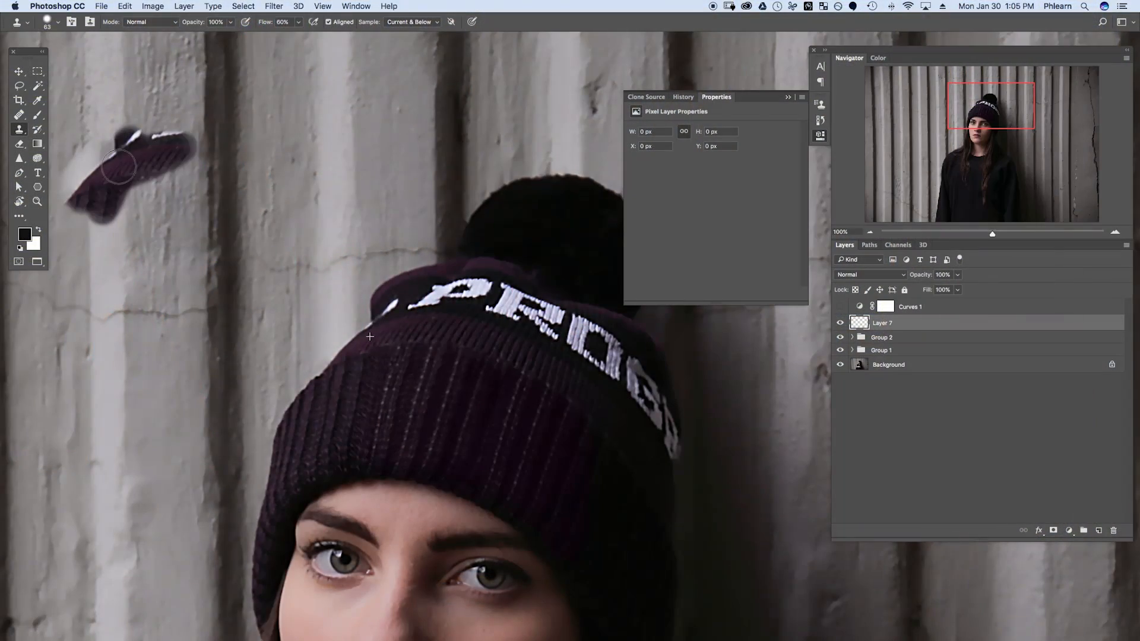
Clone hat knit onto the wall on Layer 7 and warp the masked copy to fit over the hat's upper lettering
mouse_move(198, 140)
mouse_down()
mouse_move(273, 167)
mouse_move(311, 193)
mouse_move(270, 202)
mouse_move(344, 214)
mouse_move(295, 214)
mouse_move(192, 171)
mouse_move(134, 174)
mouse_up()
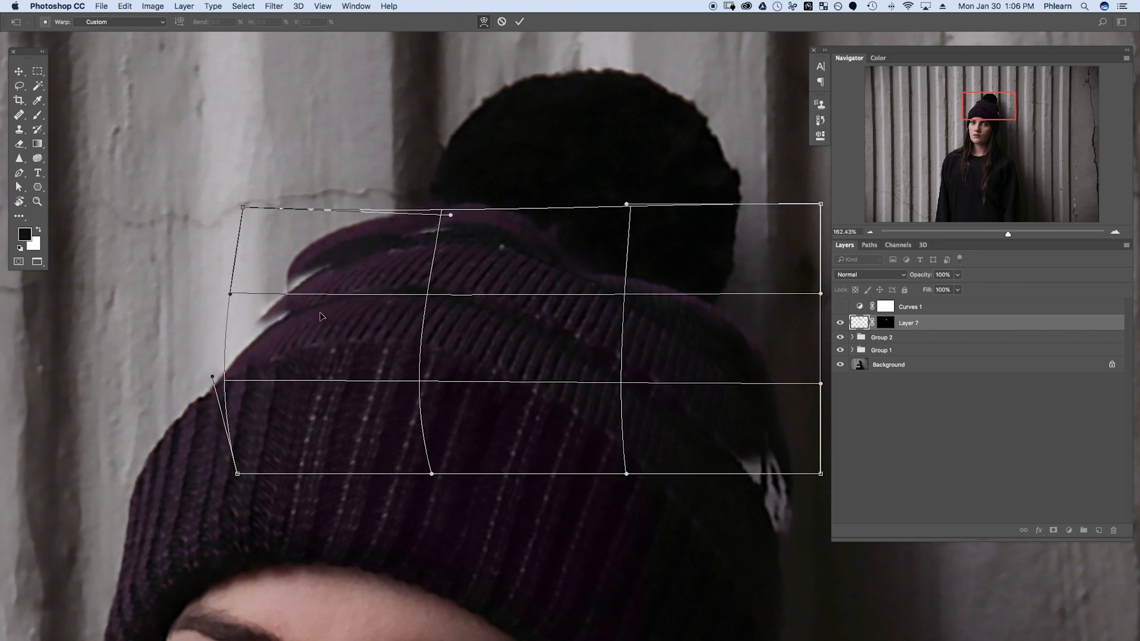
drag(410, 255, 784, 304)
drag(573, 228, 587, 225)
key(Return)
key(super+equal)
Desaturate the warped knit on Layer 7 with a Hue/Saturation adjustment of -71 saturation
click(153, 6)
mouse_move(178, 33)
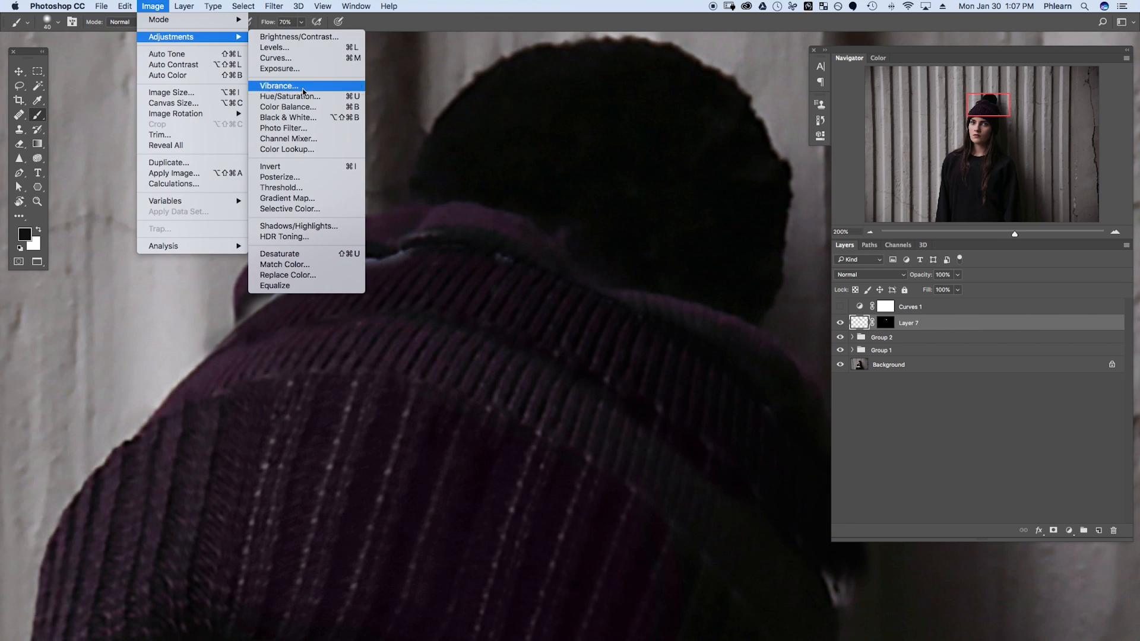
click(285, 89)
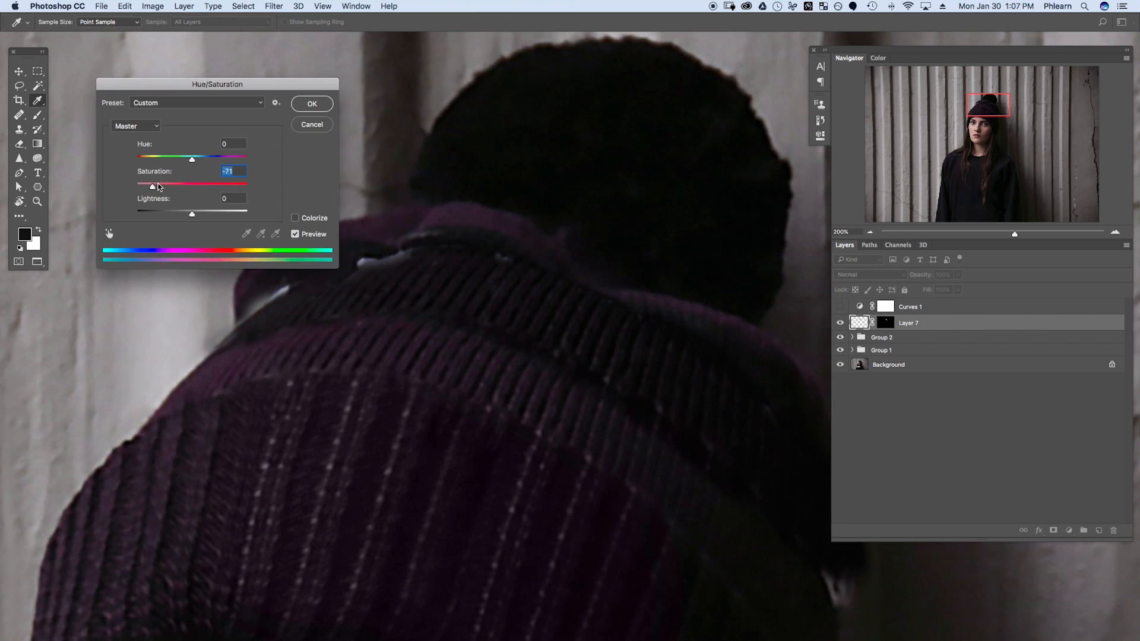
key(Return)
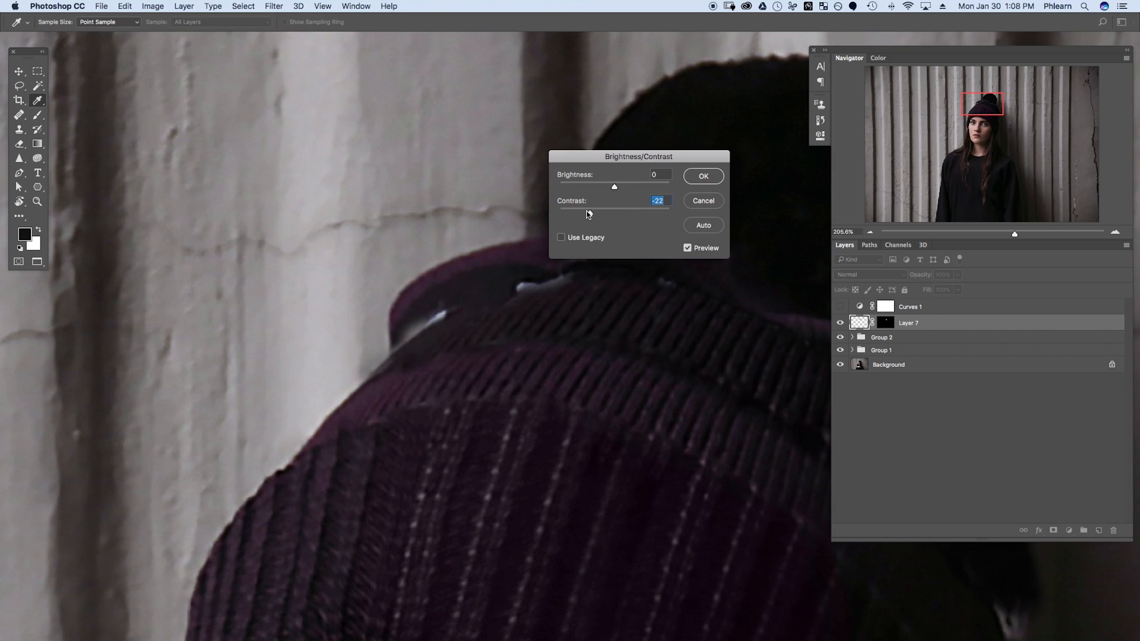
Darken and flatten Layer 7's knit with brightness -83 and contrast -50
drag(605, 186, 587, 188)
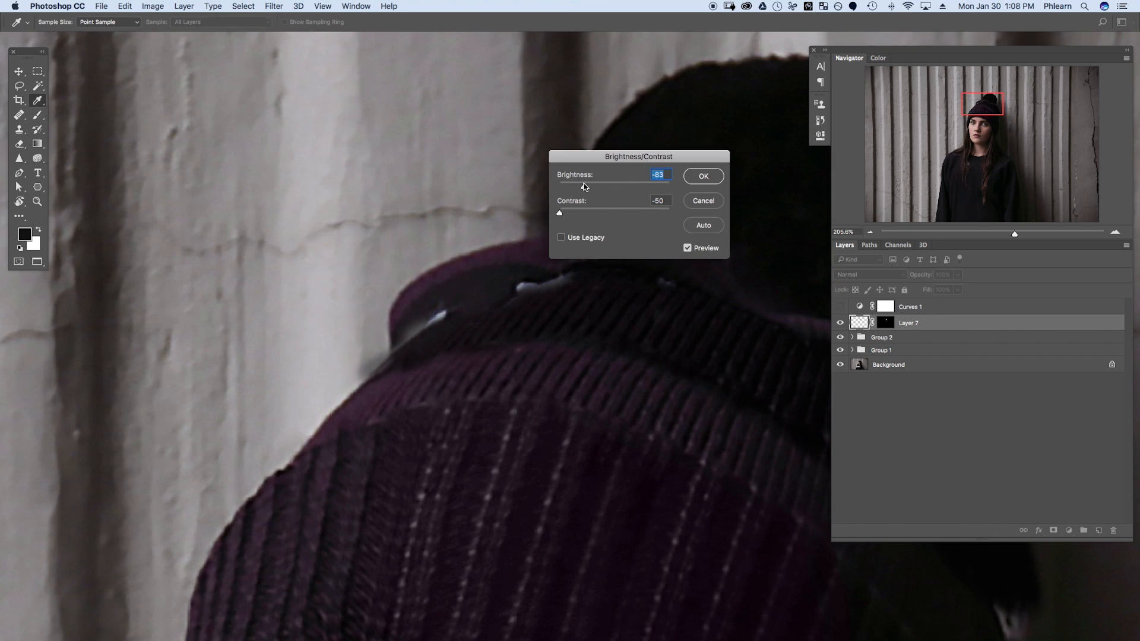
click(704, 174)
drag(732, 251, 584, 233)
Compare the hat's upper band with Layer 7 hidden and shown
click(840, 323)
click(840, 323)
click(840, 323)
click(840, 323)
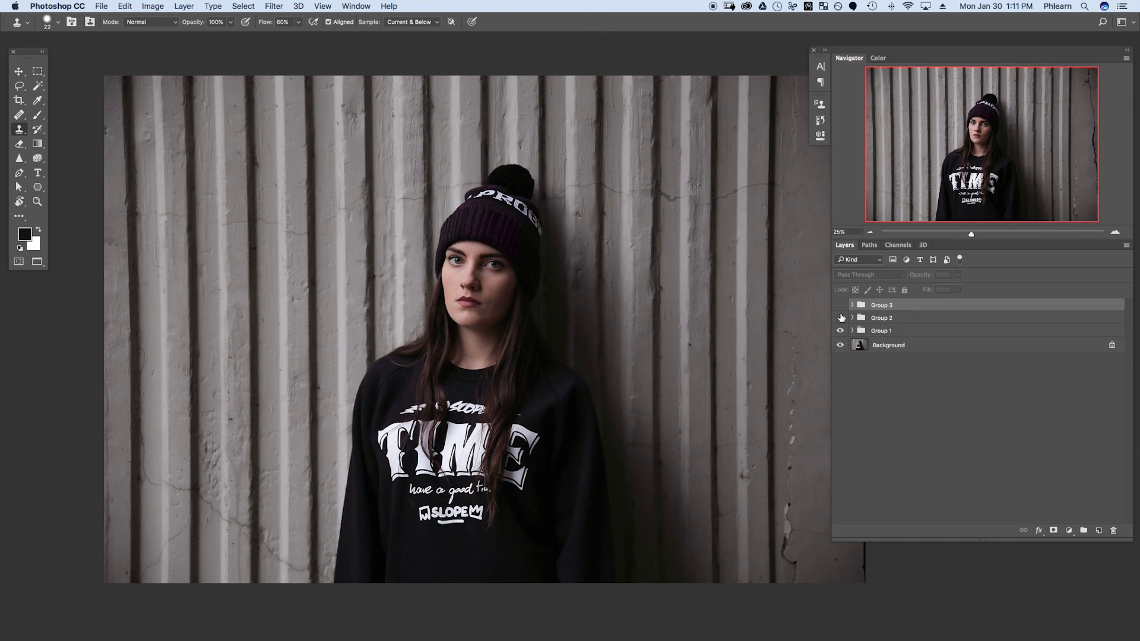
Show Group 2 and Group 3 to review the sweater and hat retouches on the whole portrait
click(840, 317)
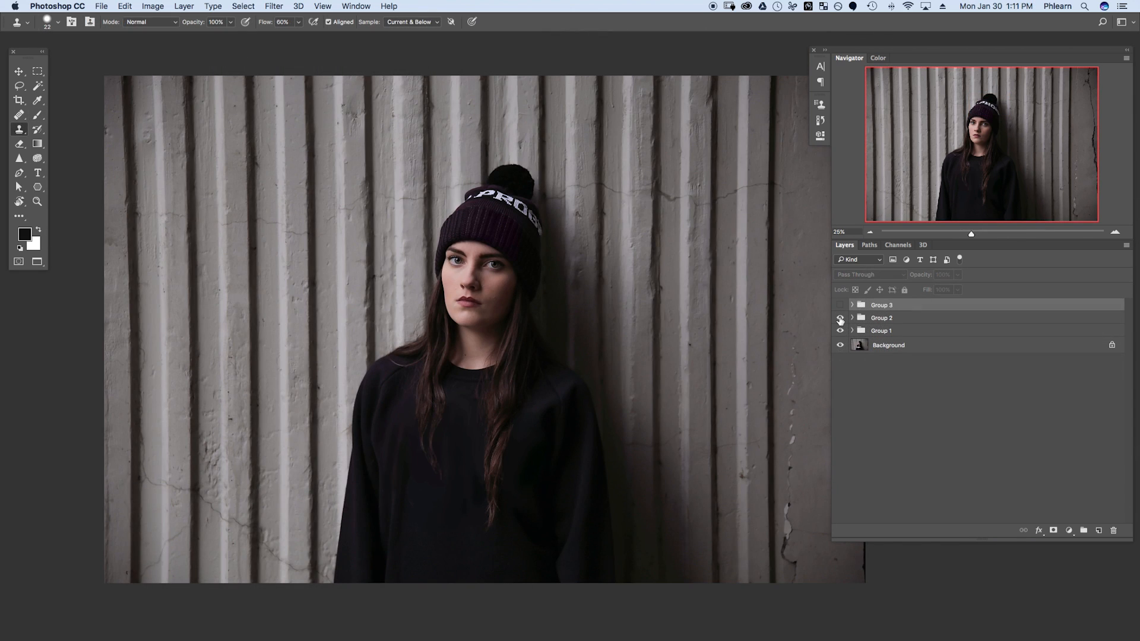
click(840, 305)
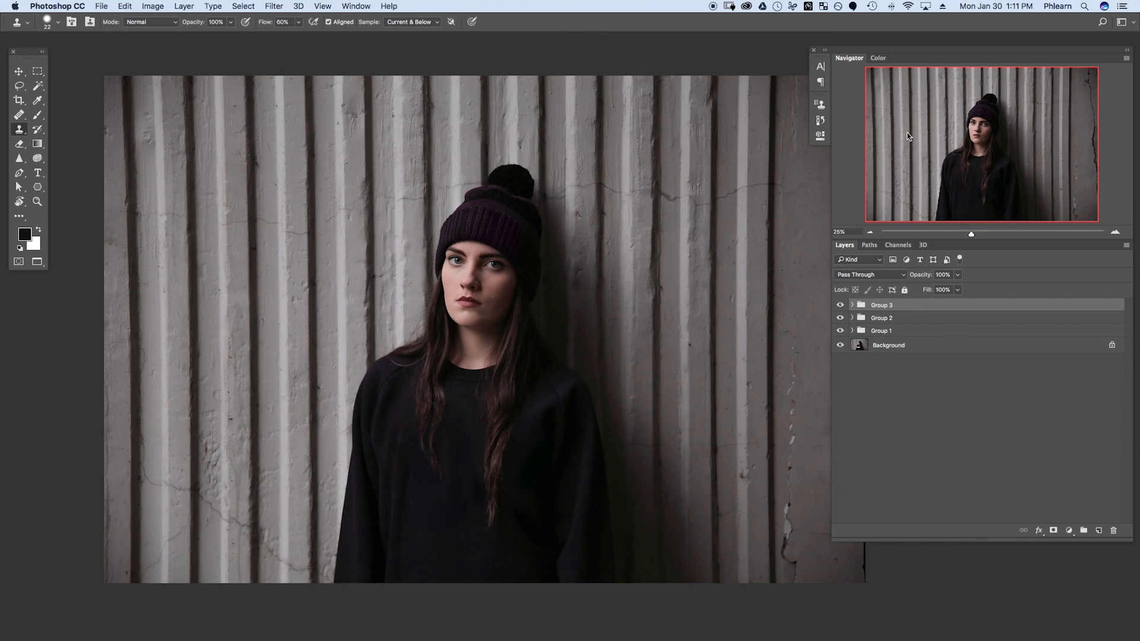